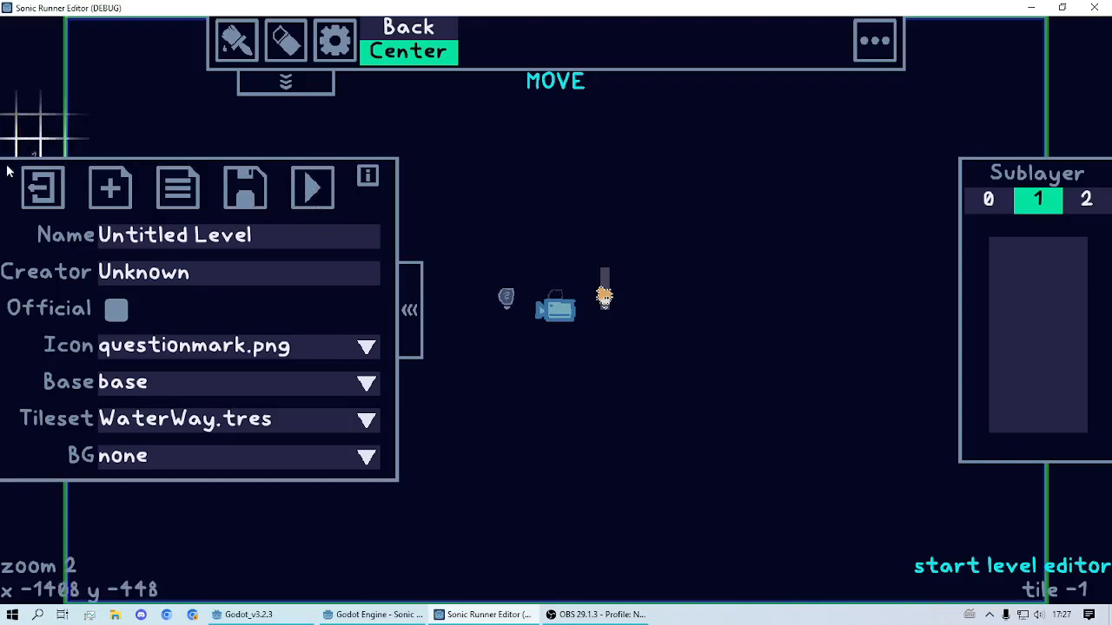
- Hide the level's settings and examine the empty level at different zoom levels
{"action": "left_click", "coordinate": [404, 295]}
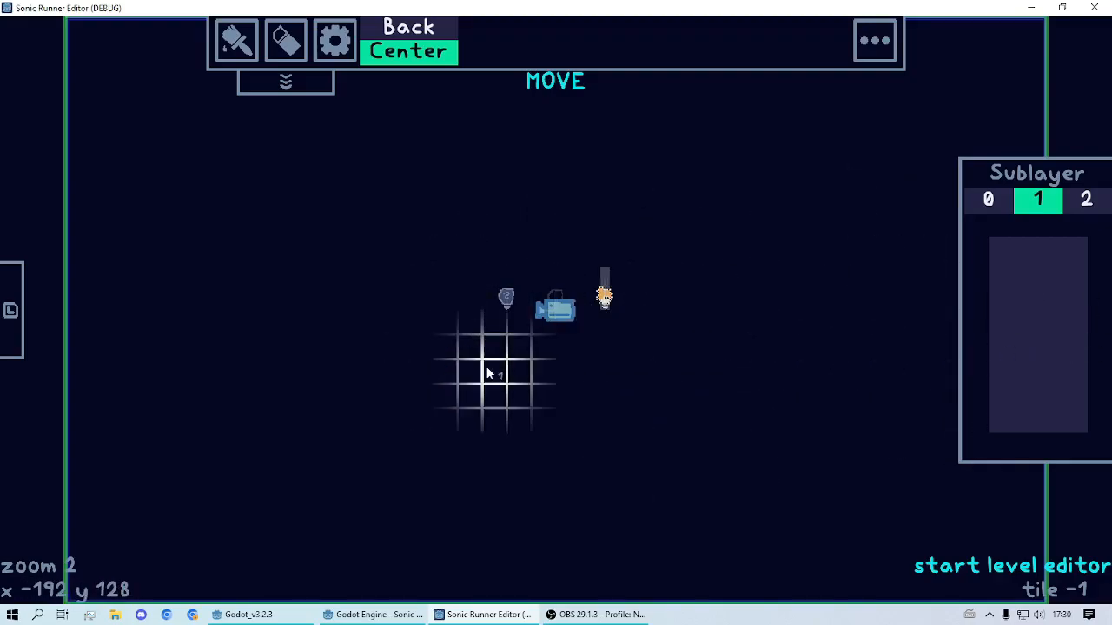
{"action": "left_click_drag", "start_coordinate": [644, 263], "coordinate": [519, 227]}
{"action": "scroll", "coordinate": [474, 218], "scroll_direction": "down", "scroll_amount": 5}
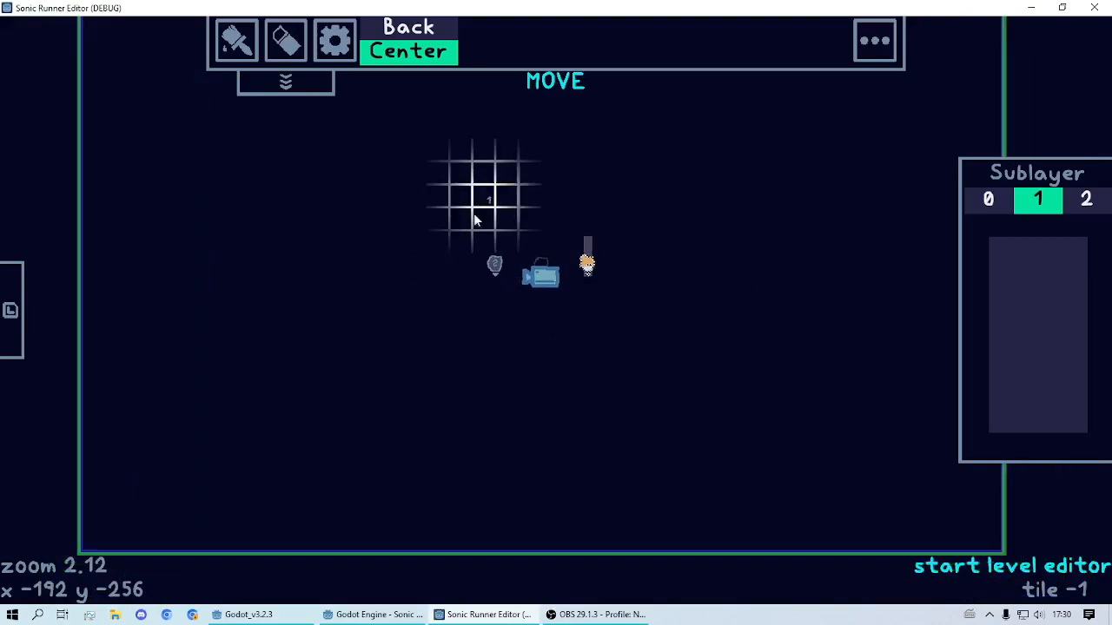
{"action": "scroll", "coordinate": [494, 168], "scroll_direction": "up", "scroll_amount": 5}
{"action": "scroll", "coordinate": [469, 305], "scroll_direction": "down", "scroll_amount": 4}
{"action": "scroll", "coordinate": [447, 148], "scroll_direction": "up", "scroll_amount": 6}
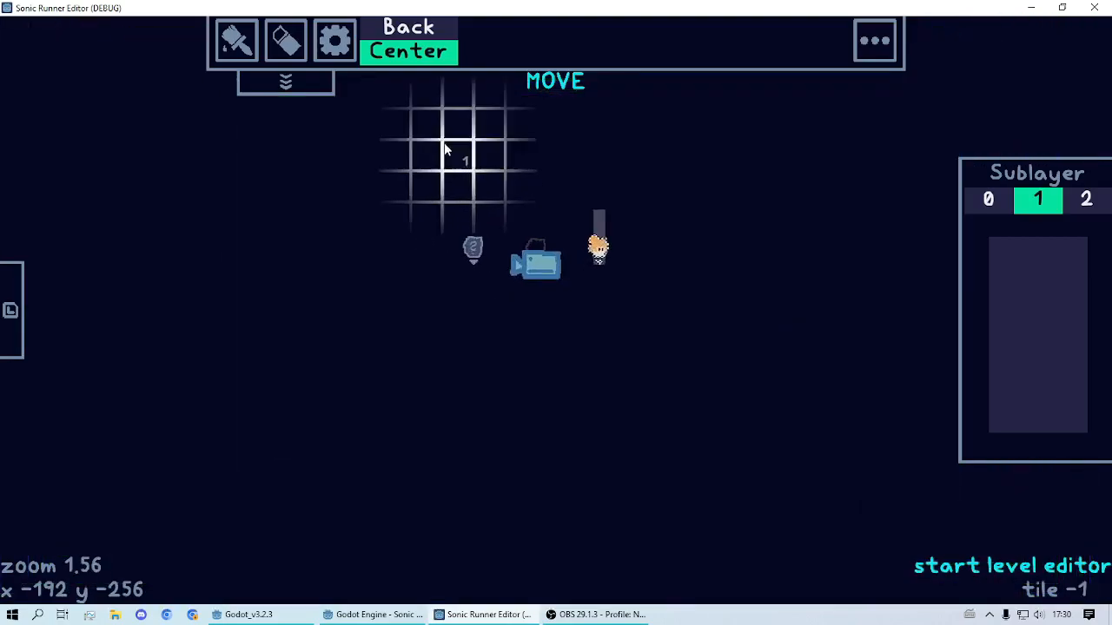
{"action": "scroll", "coordinate": [464, 330], "scroll_direction": "down", "scroll_amount": 7}
{"action": "scroll", "coordinate": [452, 258], "scroll_direction": "up", "scroll_amount": 2}
{"action": "scroll", "coordinate": [454, 142], "scroll_direction": "up", "scroll_amount": 5}
{"action": "scroll", "coordinate": [460, 164], "scroll_direction": "down", "scroll_amount": 1}
{"action": "scroll", "coordinate": [477, 228], "scroll_direction": "up", "scroll_amount": 6}
{"action": "scroll", "coordinate": [459, 312], "scroll_direction": "down", "scroll_amount": 10}
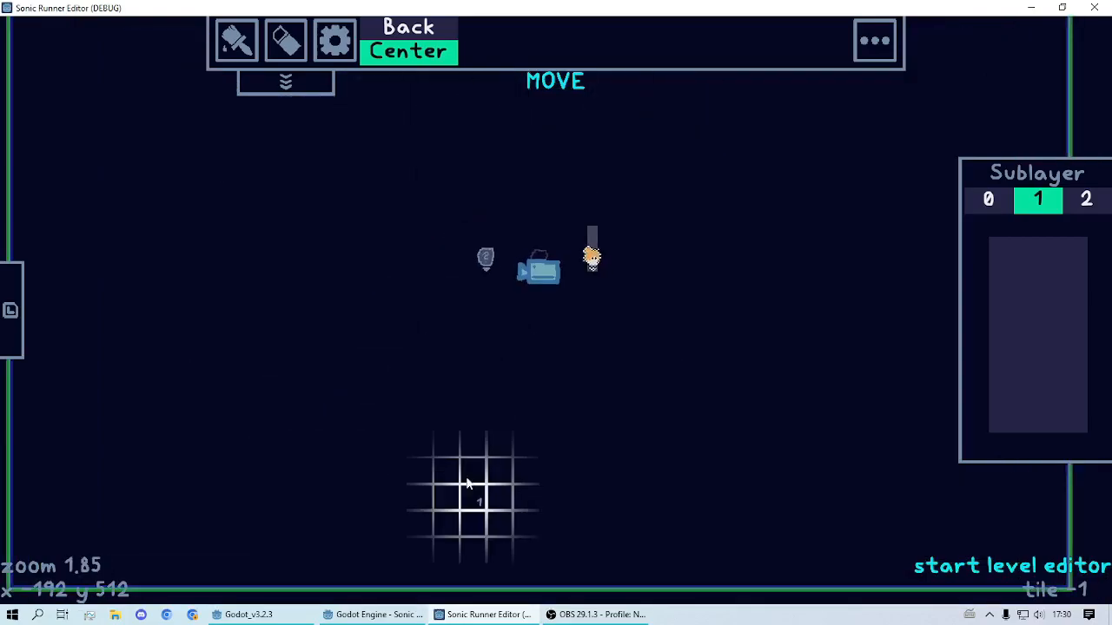
{"action": "scroll", "coordinate": [452, 300], "scroll_direction": "up", "scroll_amount": 2}
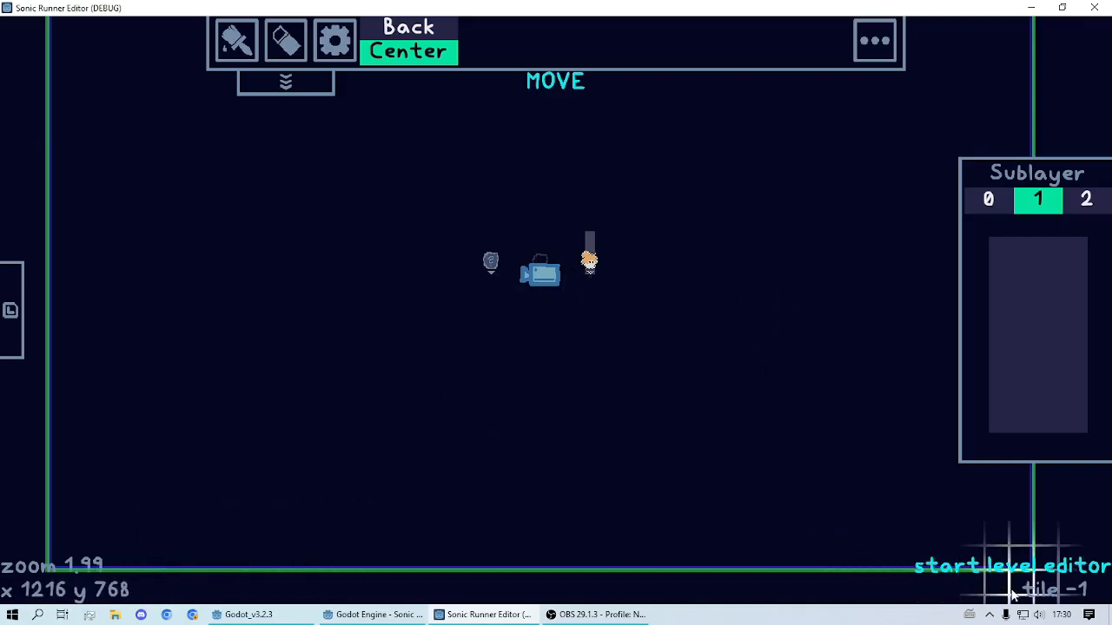
- Look over the area around the lower-right corner of the level boundary
{"action": "left_click_drag", "start_coordinate": [921, 453], "coordinate": [702, 509]}
{"action": "left_click_drag", "start_coordinate": [612, 385], "coordinate": [574, 360]}
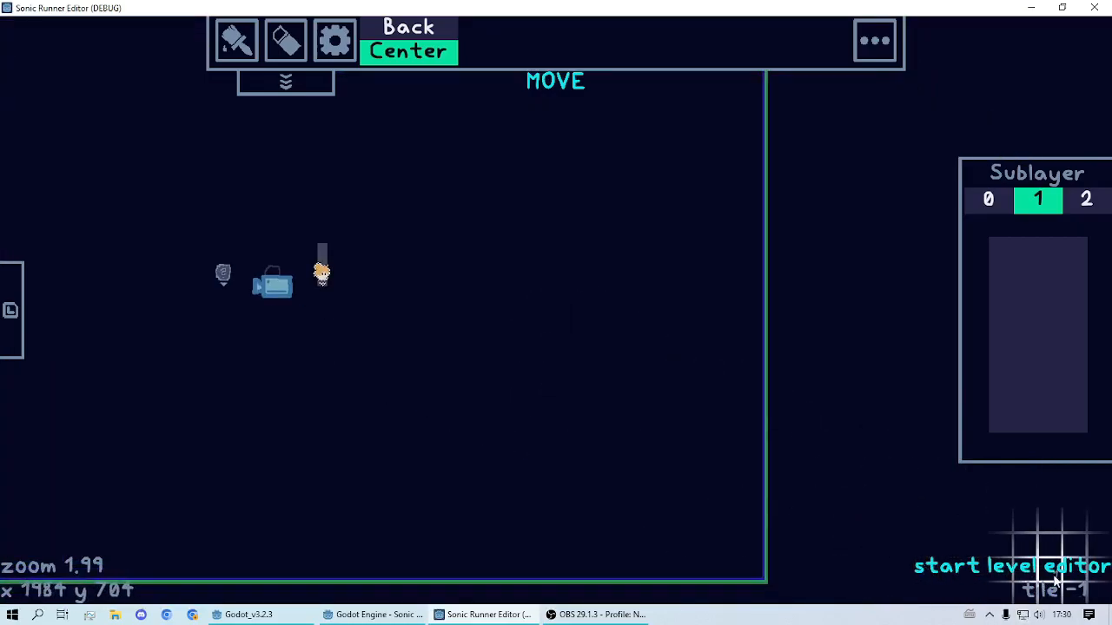
{"action": "left_click_drag", "start_coordinate": [292, 330], "coordinate": [458, 454]}
{"action": "left_click_drag", "start_coordinate": [582, 473], "coordinate": [367, 407]}
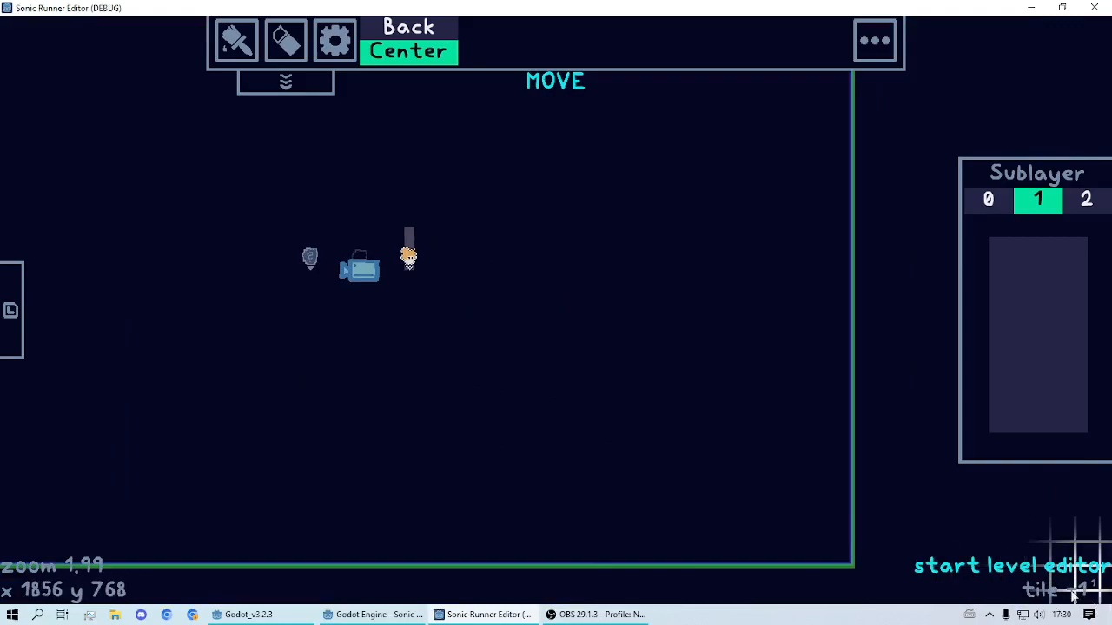
{"action": "left_click_drag", "start_coordinate": [643, 427], "coordinate": [576, 377]}
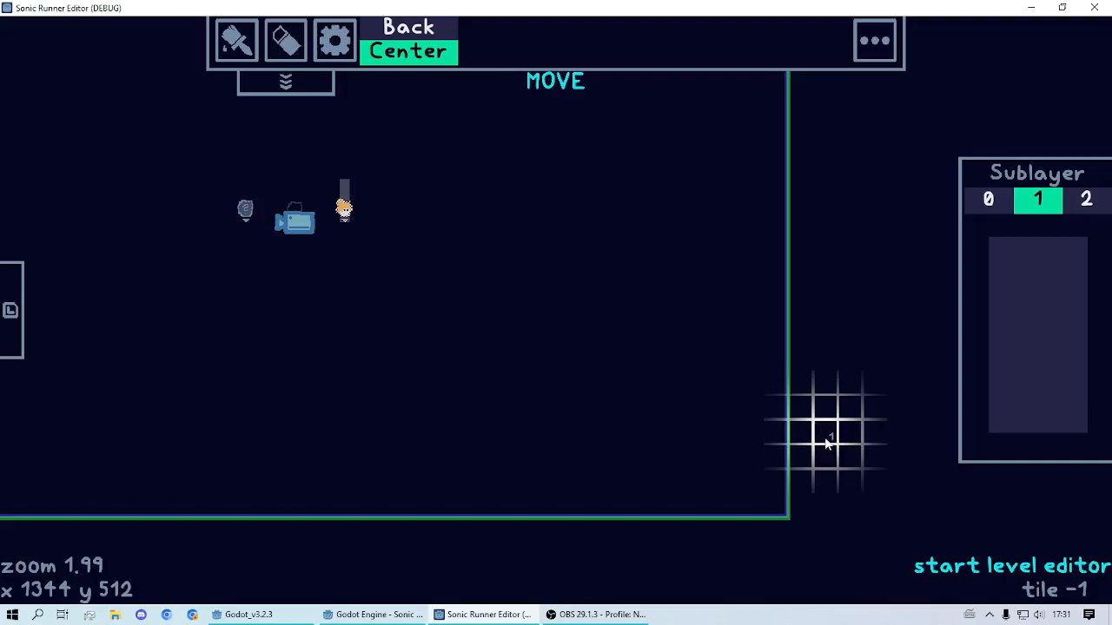
{"action": "left_click_drag", "start_coordinate": [491, 337], "coordinate": [624, 377]}
{"action": "left_click_drag", "start_coordinate": [441, 314], "coordinate": [596, 365]}
{"action": "left_click_drag", "start_coordinate": [846, 444], "coordinate": [765, 380]}
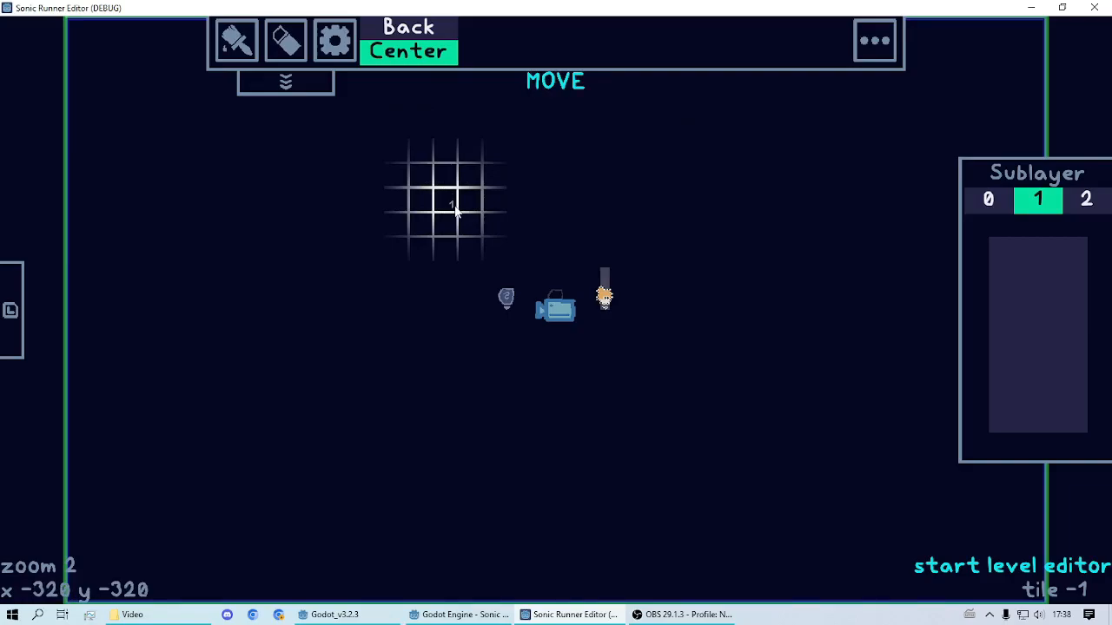
- Leave erase mode for move mode and examine the whole level boundary at several zoom levels
{"action": "scroll", "coordinate": [466, 303], "scroll_direction": "down", "scroll_amount": 4}
{"action": "scroll", "coordinate": [482, 251], "scroll_direction": "up", "scroll_amount": 4}
{"action": "scroll", "coordinate": [483, 230], "scroll_direction": "down", "scroll_amount": 1}
{"action": "scroll", "coordinate": [486, 236], "scroll_direction": "up", "scroll_amount": 1}
{"action": "scroll", "coordinate": [492, 244], "scroll_direction": "down", "scroll_amount": 1}
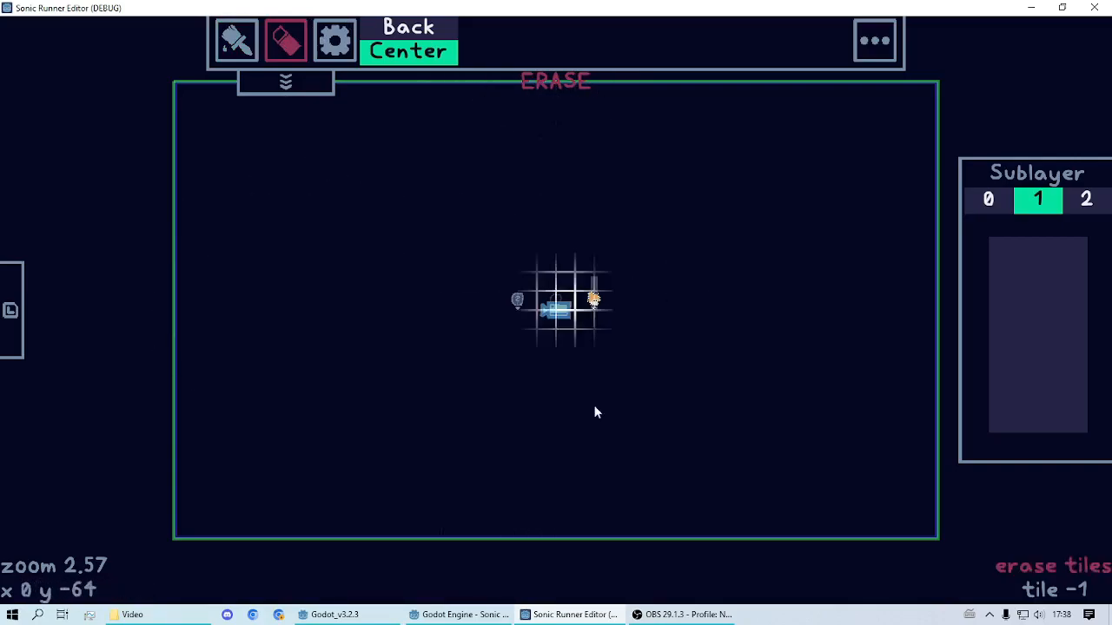
{"action": "left_click", "coordinate": [334, 43]}
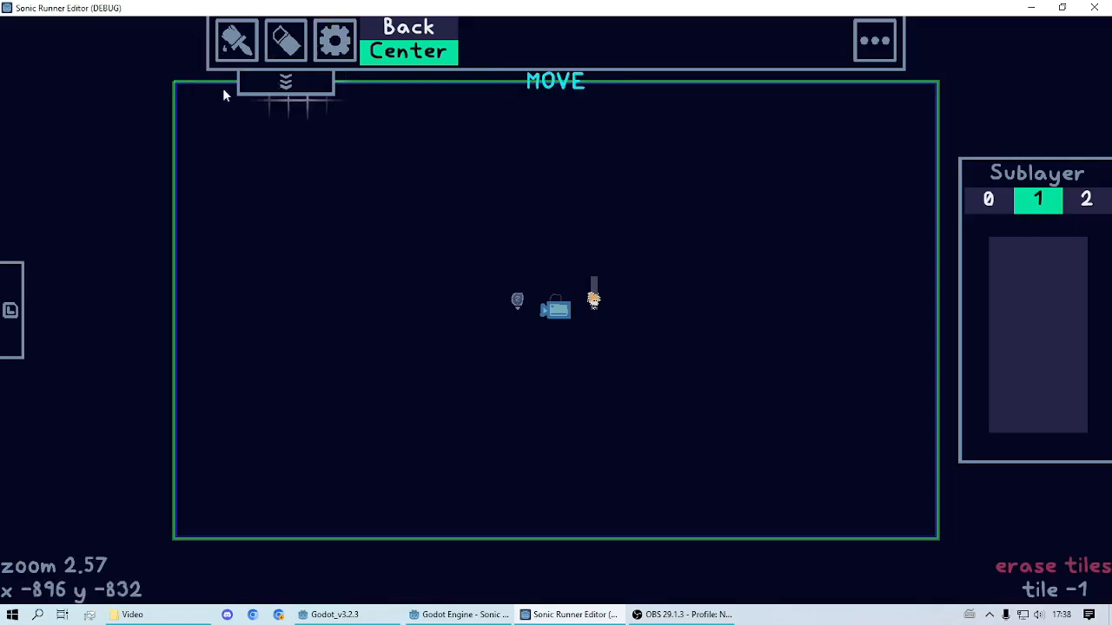
{"action": "scroll", "coordinate": [556, 196], "scroll_direction": "down", "scroll_amount": 2}
{"action": "scroll", "coordinate": [550, 206], "scroll_direction": "up", "scroll_amount": 3}
{"action": "scroll", "coordinate": [591, 208], "scroll_direction": "up", "scroll_amount": 3}
{"action": "scroll", "coordinate": [579, 213], "scroll_direction": "down", "scroll_amount": 3}
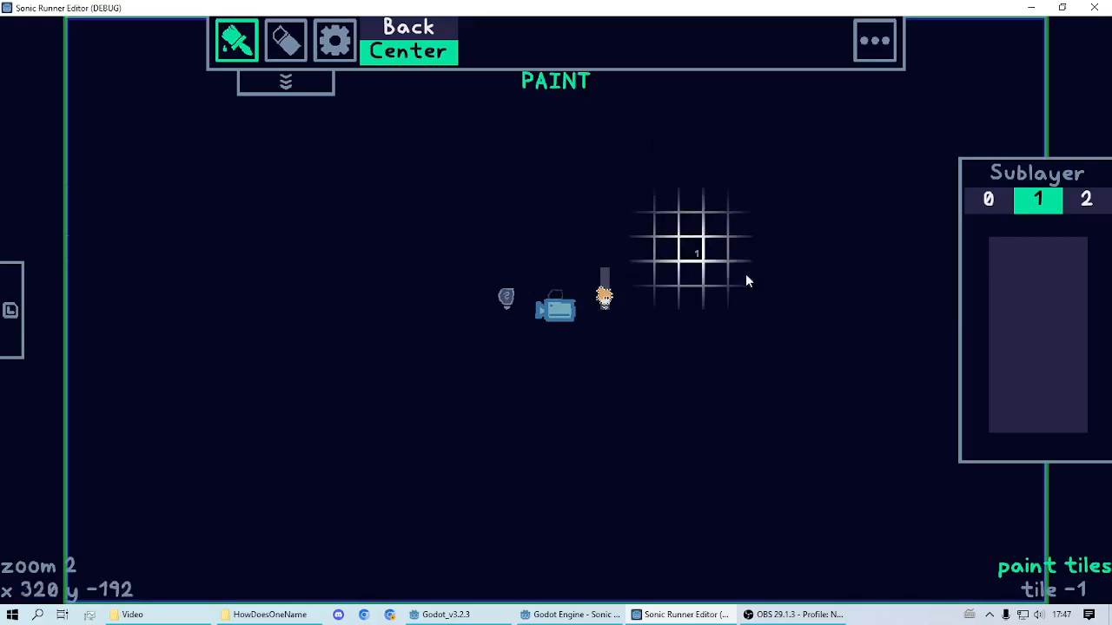
- Choose the plain brown ground tile from the full tileset and paint it in the area below the camera
{"action": "left_click", "coordinate": [879, 46]}
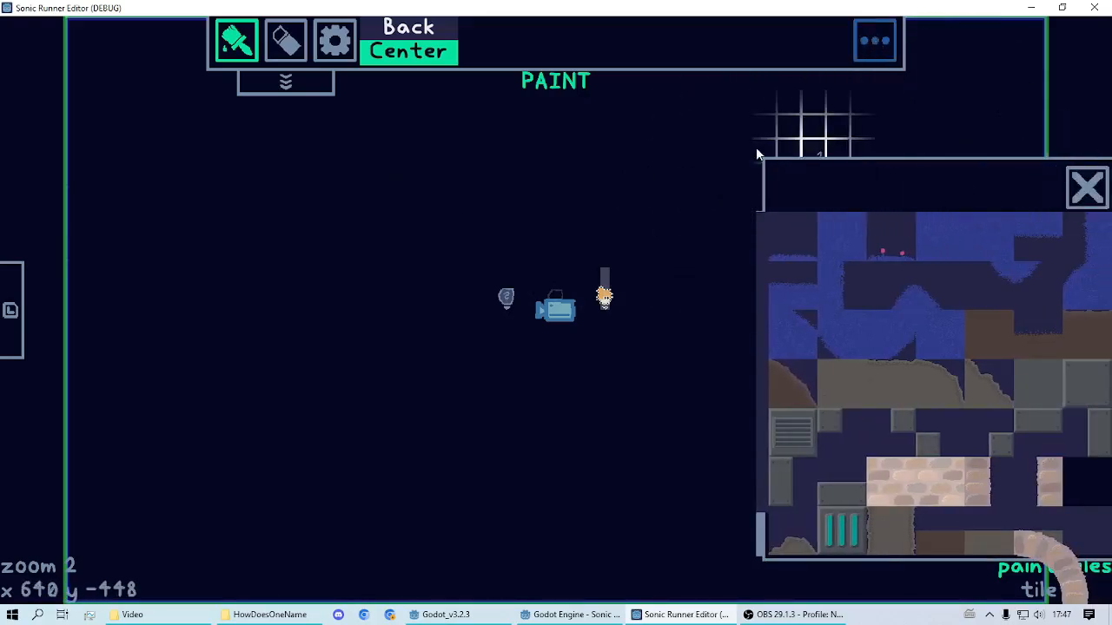
{"action": "mouse_move", "coordinate": [759, 256]}
{"action": "left_mouse_down"}
{"action": "mouse_move", "coordinate": [761, 344]}
{"action": "mouse_move", "coordinate": [760, 276]}
{"action": "left_mouse_up"}
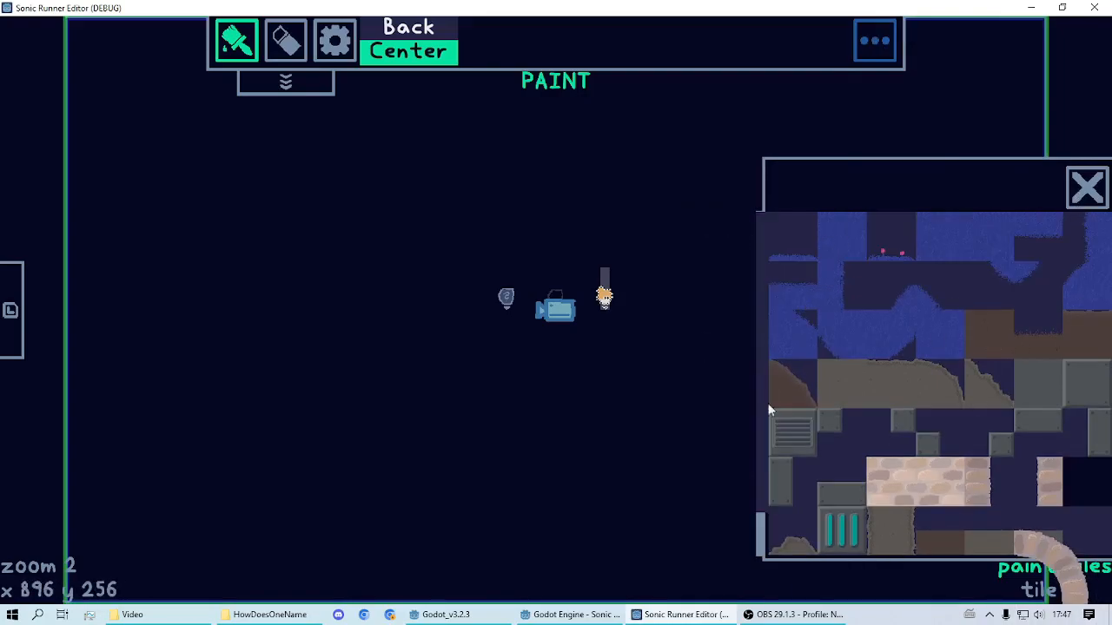
{"action": "left_click", "coordinate": [961, 342]}
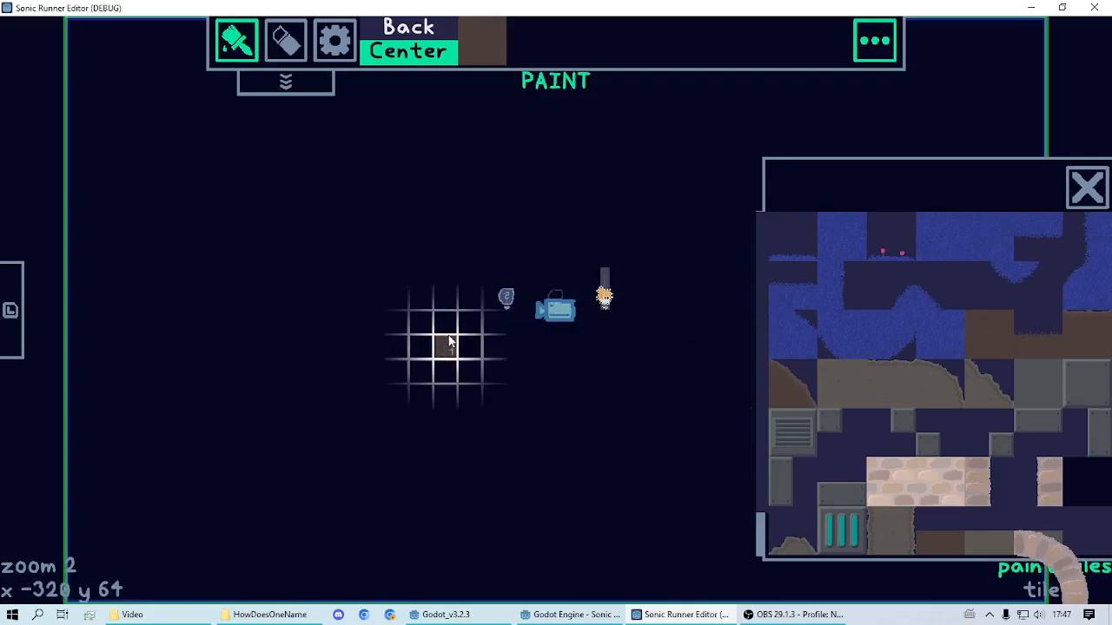
{"action": "left_click", "coordinate": [1088, 188]}
{"action": "mouse_move", "coordinate": [475, 325]}
{"action": "left_mouse_down"}
{"action": "mouse_move", "coordinate": [633, 323]}
{"action": "mouse_move", "coordinate": [496, 355]}
{"action": "mouse_move", "coordinate": [471, 372]}
{"action": "mouse_move", "coordinate": [625, 373]}
{"action": "mouse_move", "coordinate": [508, 403]}
{"action": "left_mouse_up"}
{"action": "left_click", "coordinate": [509, 366]}
{"action": "left_click", "coordinate": [642, 374]}
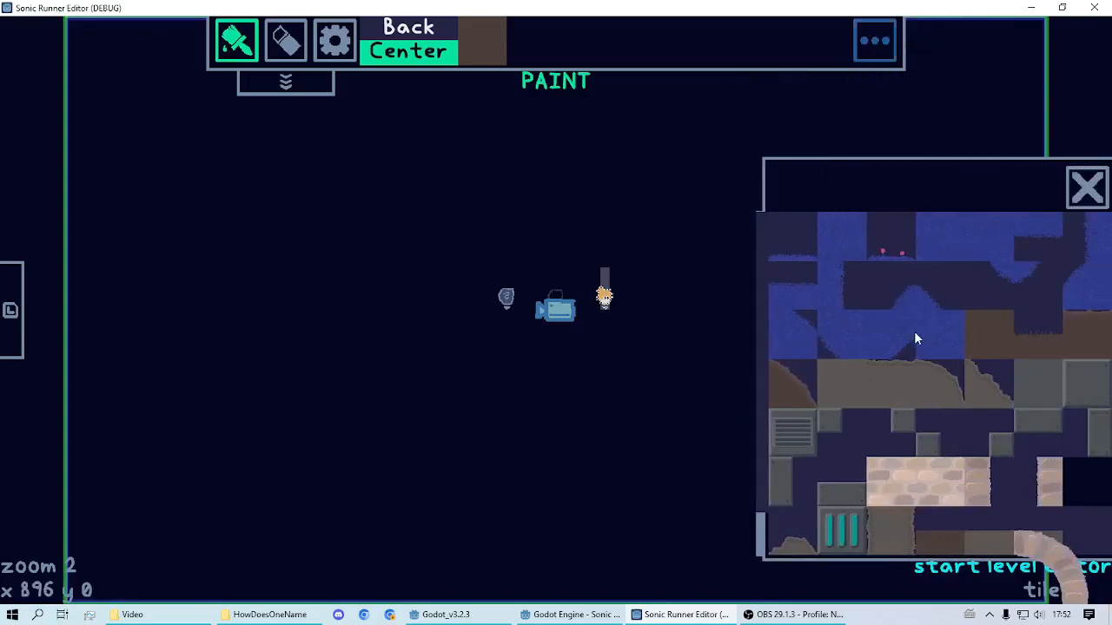
- Pick three blue tiles from the full tileset and expand the tile toolbar to show another row of recent tiles
{"action": "left_click", "coordinate": [914, 331]}
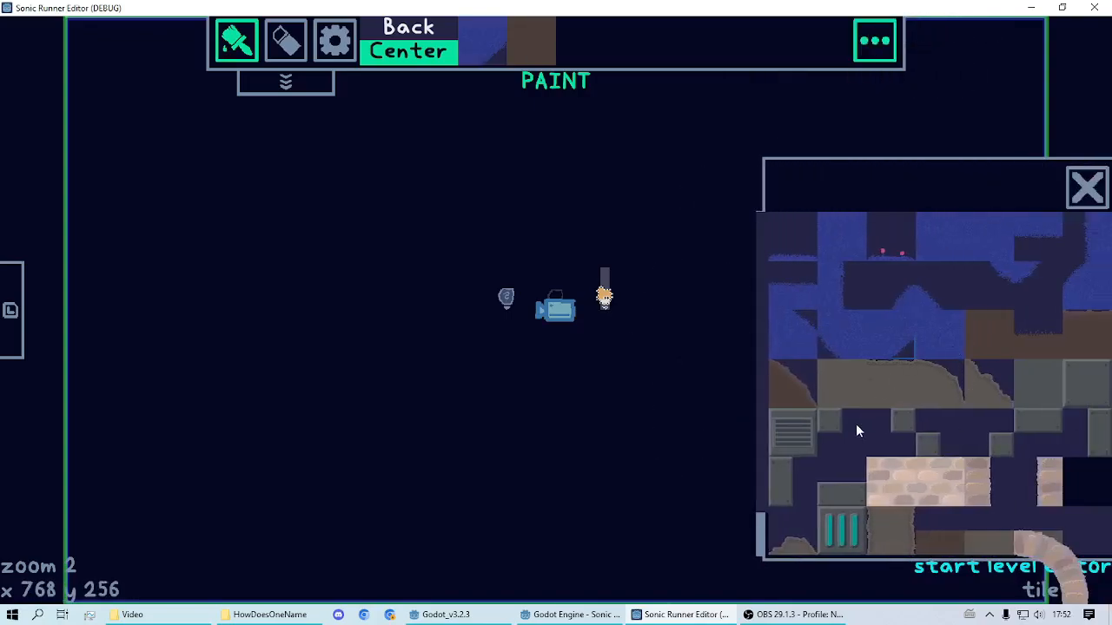
{"action": "left_click", "coordinate": [945, 344]}
{"action": "left_click", "coordinate": [842, 242]}
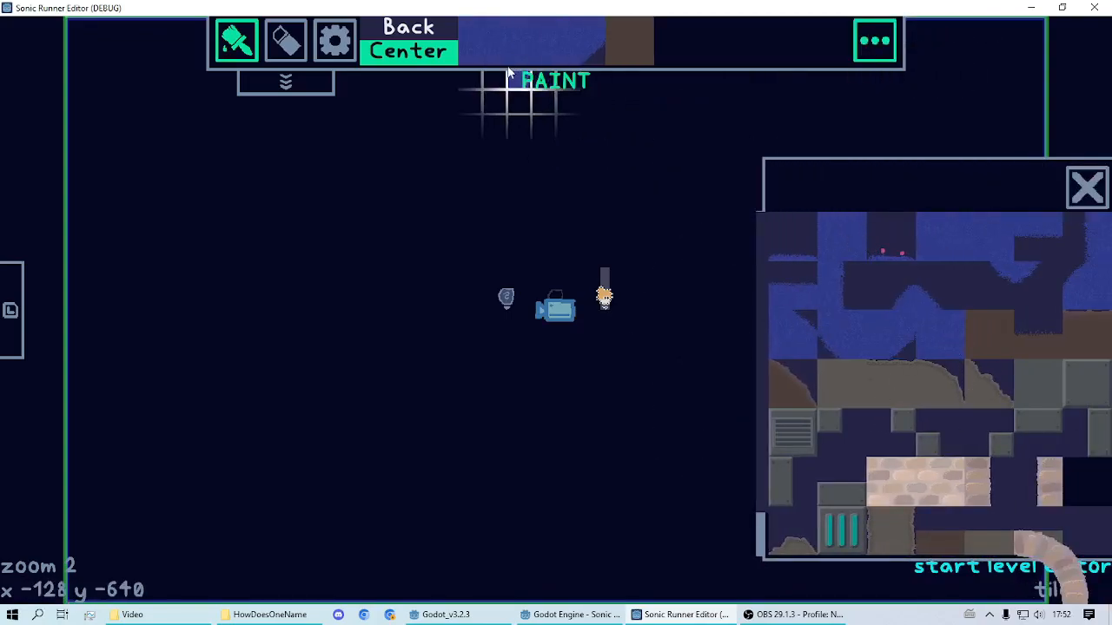
{"action": "left_click", "coordinate": [316, 84]}
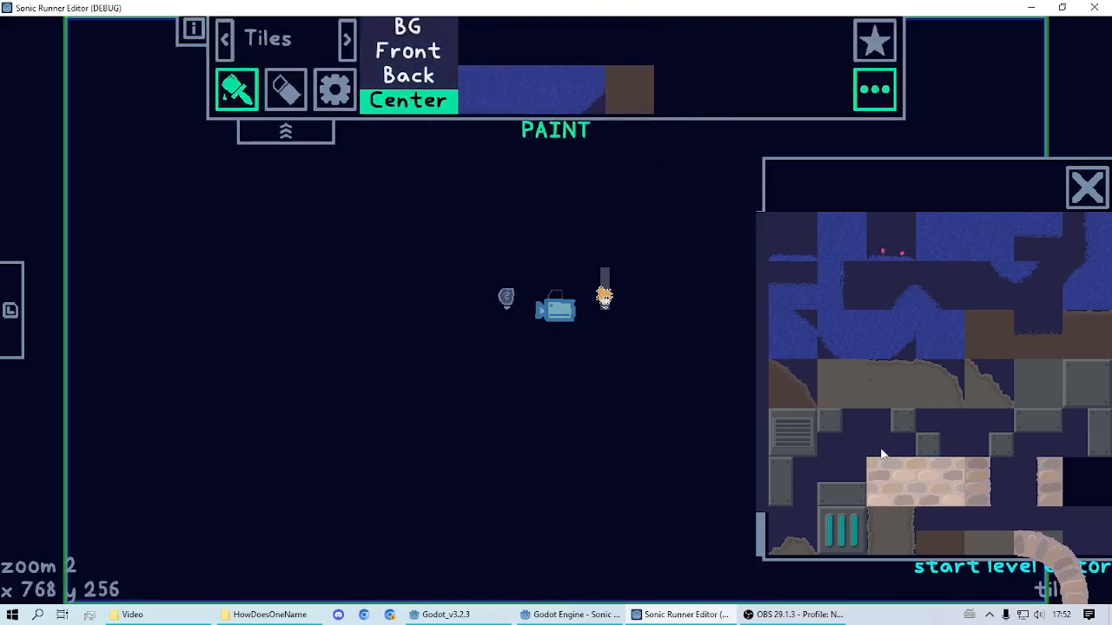
- Add brick, stone, metal, brown ground and blue tiles to the recent tiles by picking them from the tileset
{"action": "left_click", "coordinate": [947, 488]}
{"action": "left_click", "coordinate": [877, 475]}
{"action": "left_click", "coordinate": [887, 523]}
{"action": "left_click", "coordinate": [984, 479]}
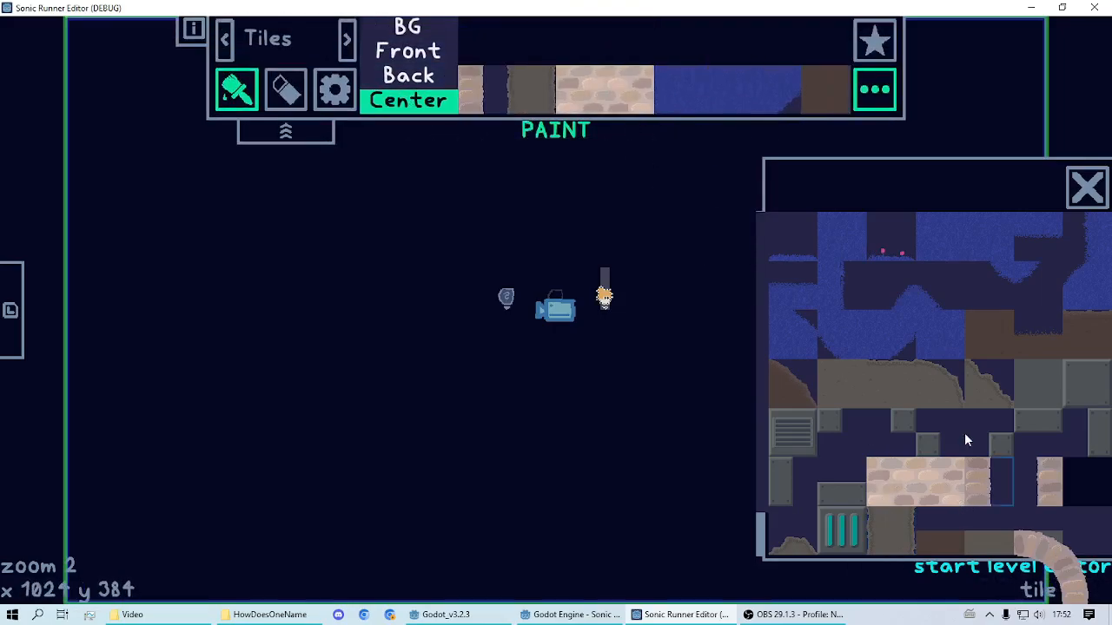
{"action": "left_click", "coordinate": [946, 441]}
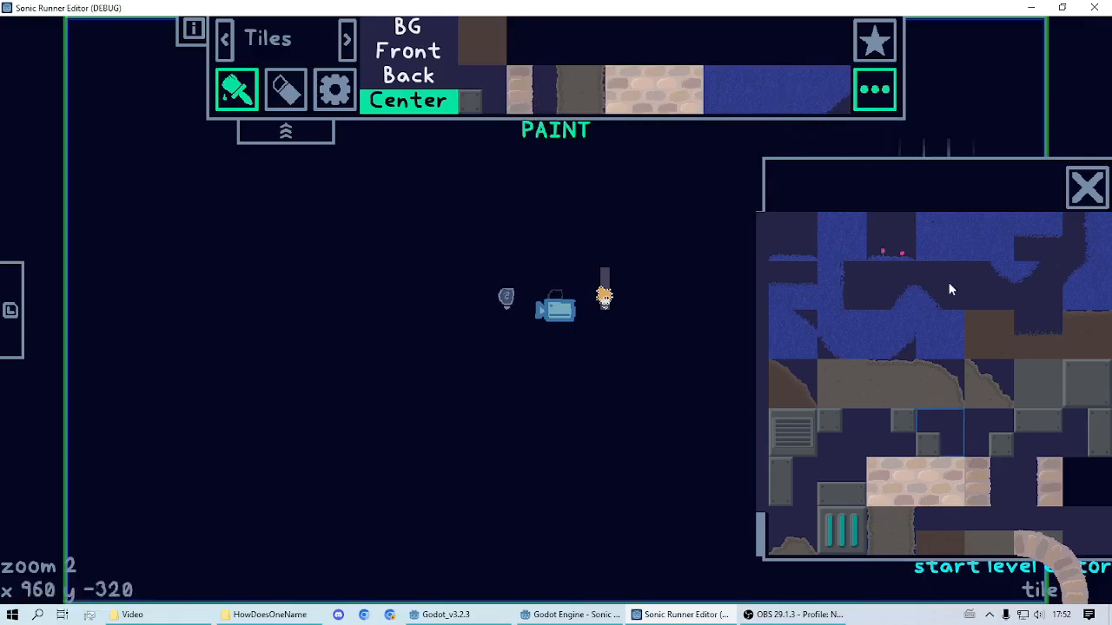
{"action": "left_click", "coordinate": [1025, 342]}
{"action": "left_click", "coordinate": [954, 340]}
{"action": "left_click", "coordinate": [1002, 430]}
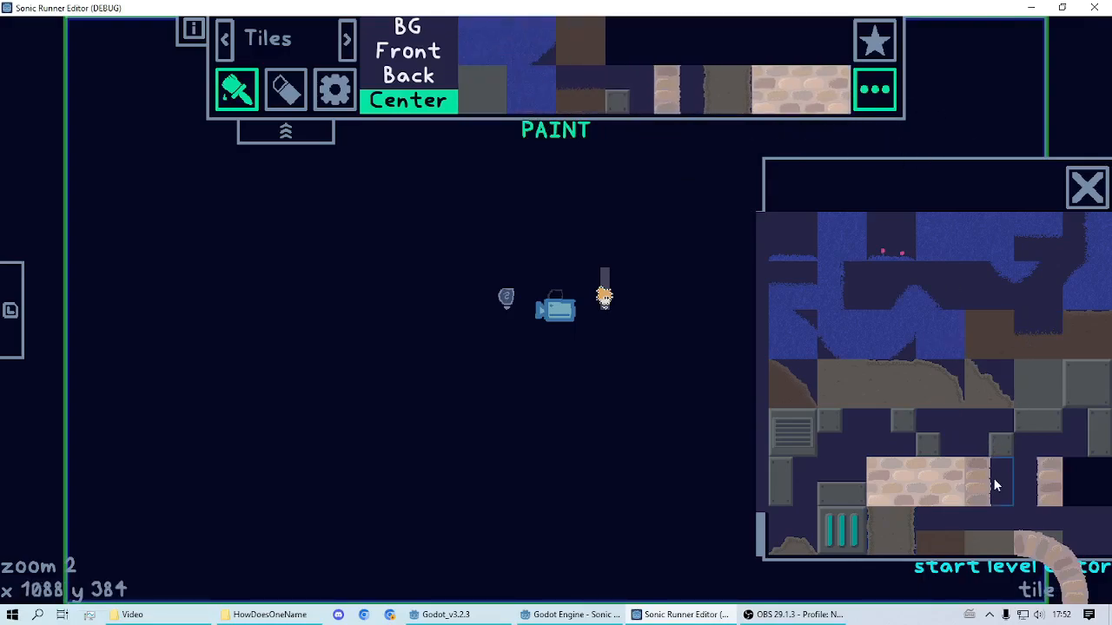
- Add more metal, brown ground and blue edge tiles to the recent tiles and close the tileset
{"action": "left_click", "coordinate": [1047, 485]}
{"action": "left_click", "coordinate": [1054, 353]}
{"action": "left_click", "coordinate": [798, 326]}
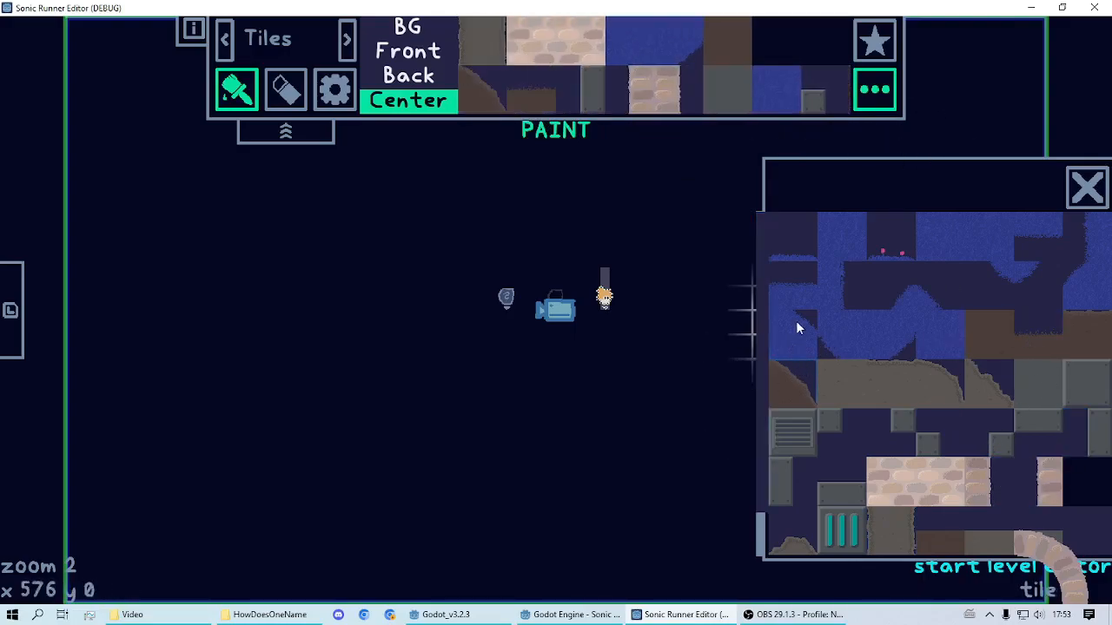
{"action": "left_click", "coordinate": [796, 322]}
{"action": "left_click", "coordinate": [797, 251]}
{"action": "left_click", "coordinate": [806, 285]}
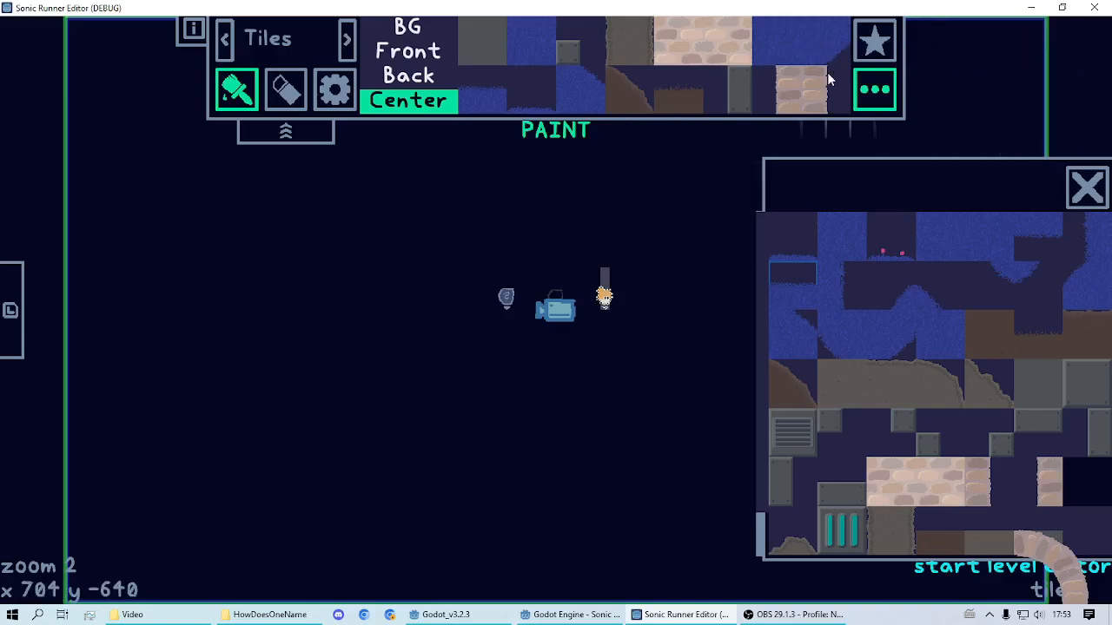
{"action": "left_click", "coordinate": [876, 255]}
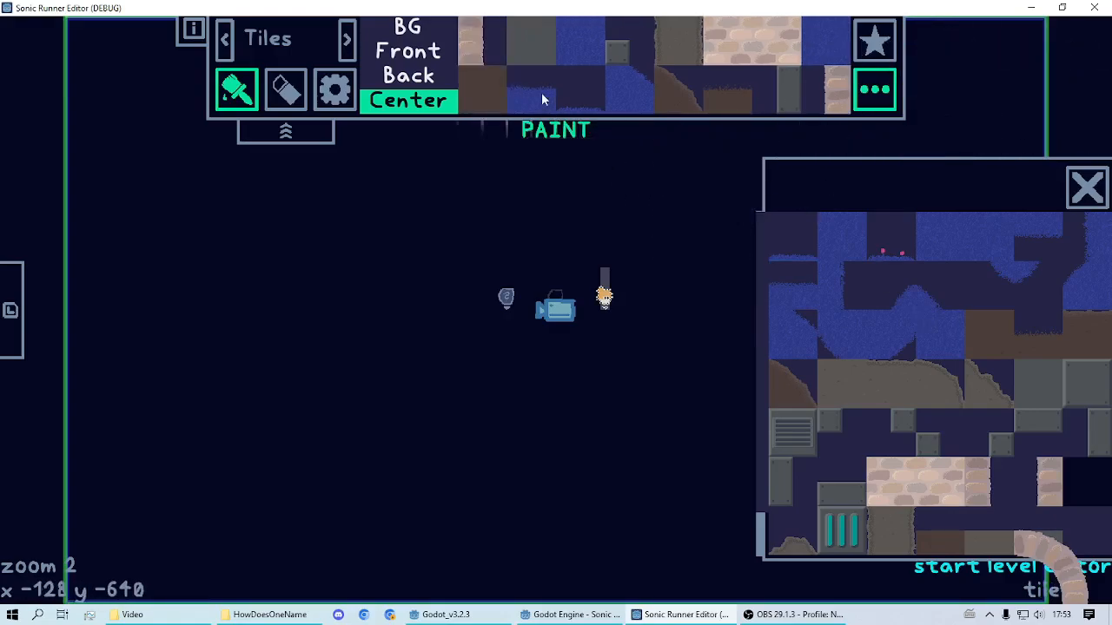
{"action": "left_click", "coordinate": [1083, 203]}
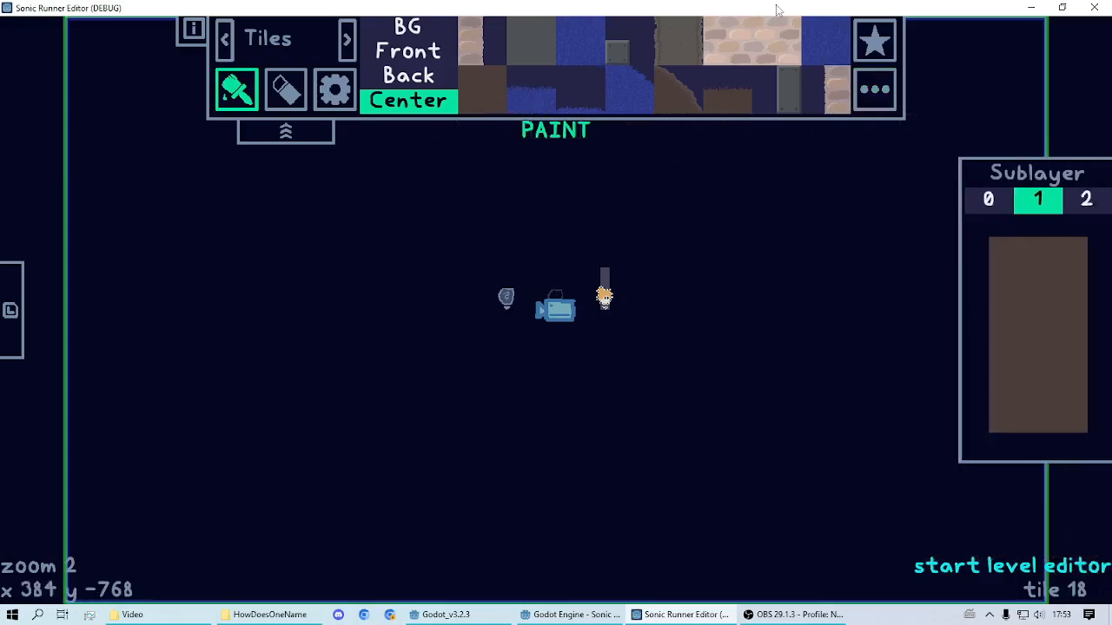
- Mark the plain brown tile and a brick tile as favourites among the recent tiles, and close the tileset
{"action": "left_click", "coordinate": [869, 48]}
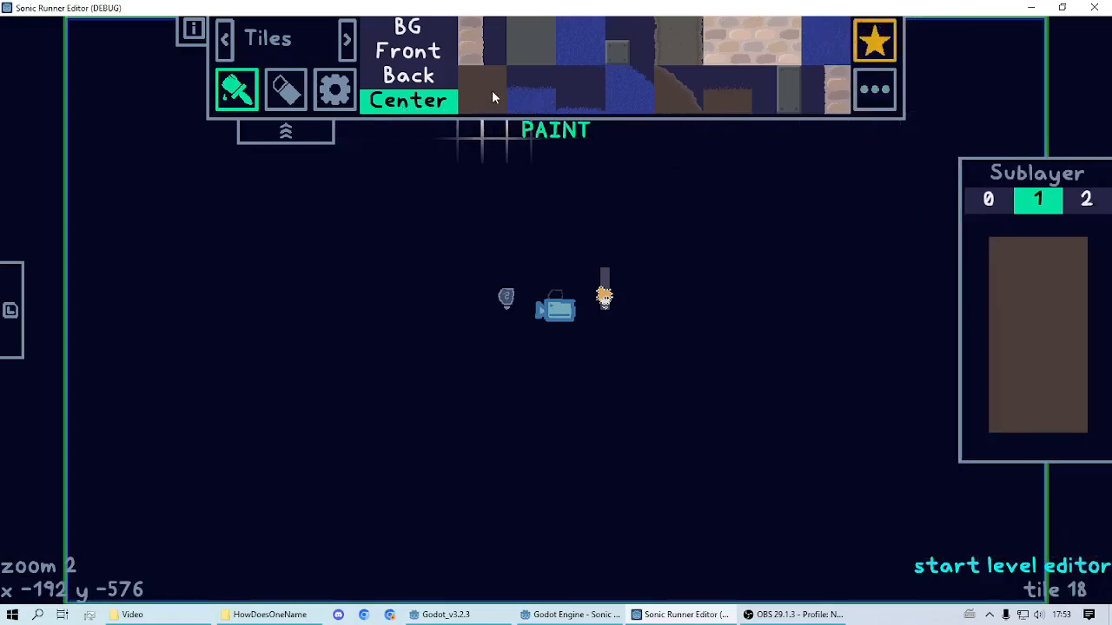
{"action": "left_click", "coordinate": [875, 42]}
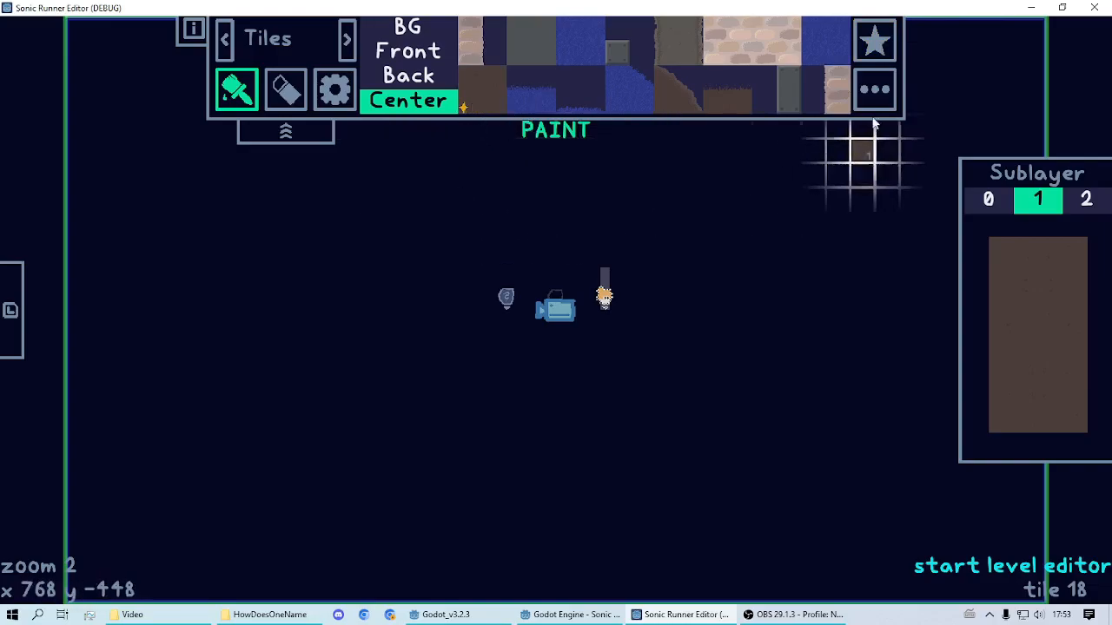
{"action": "left_click", "coordinate": [872, 94]}
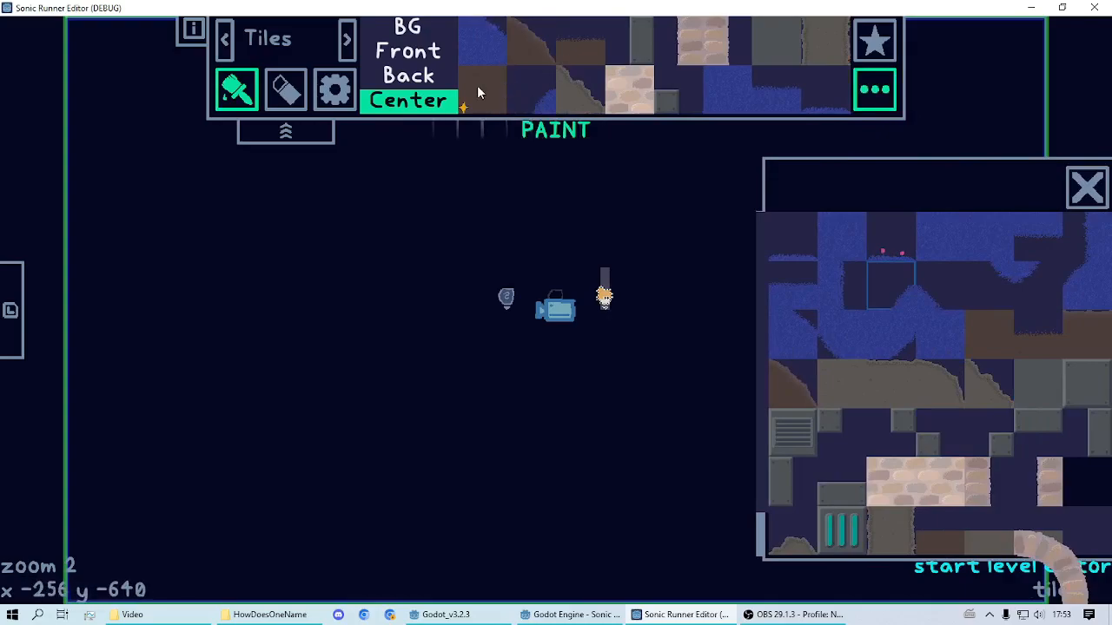
{"action": "left_click", "coordinate": [876, 44]}
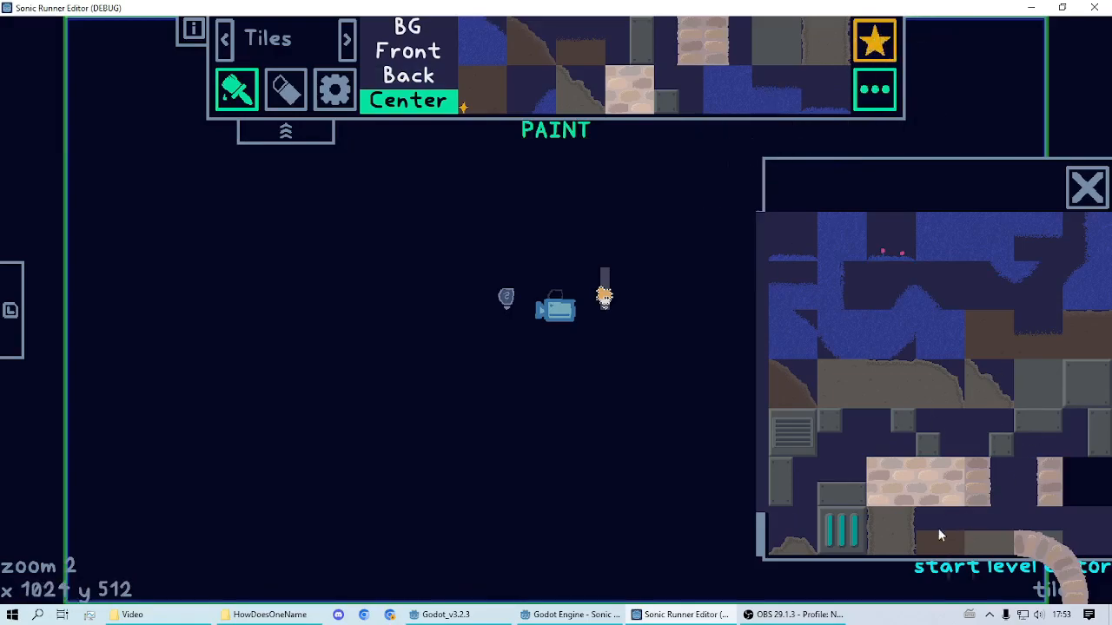
{"action": "scroll", "coordinate": [764, 382], "scroll_direction": "down", "scroll_amount": 1}
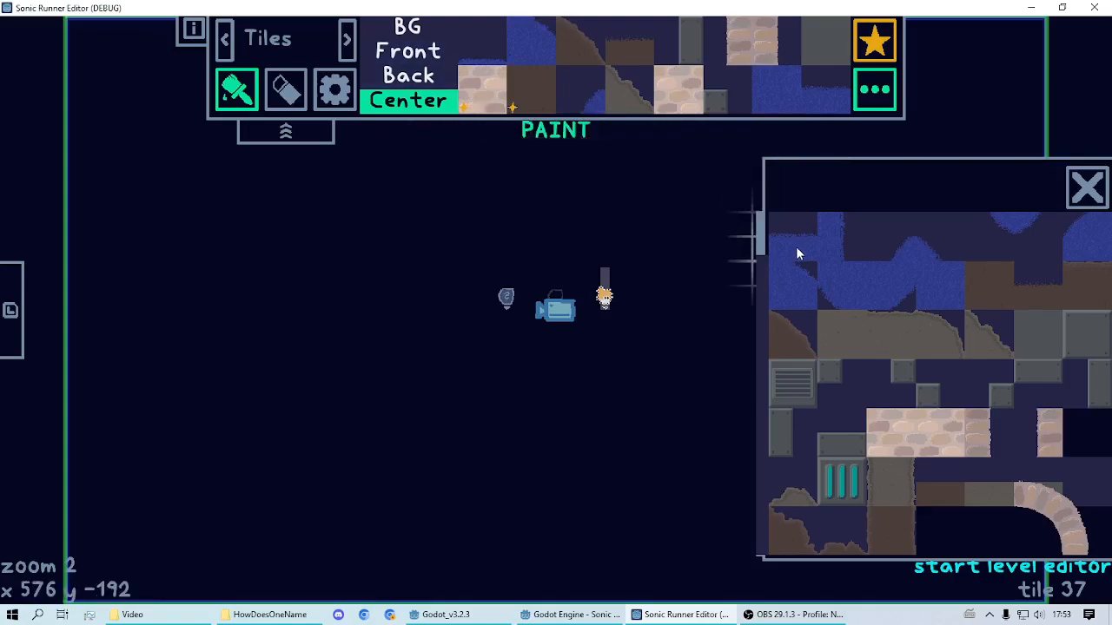
{"action": "left_click", "coordinate": [1077, 196]}
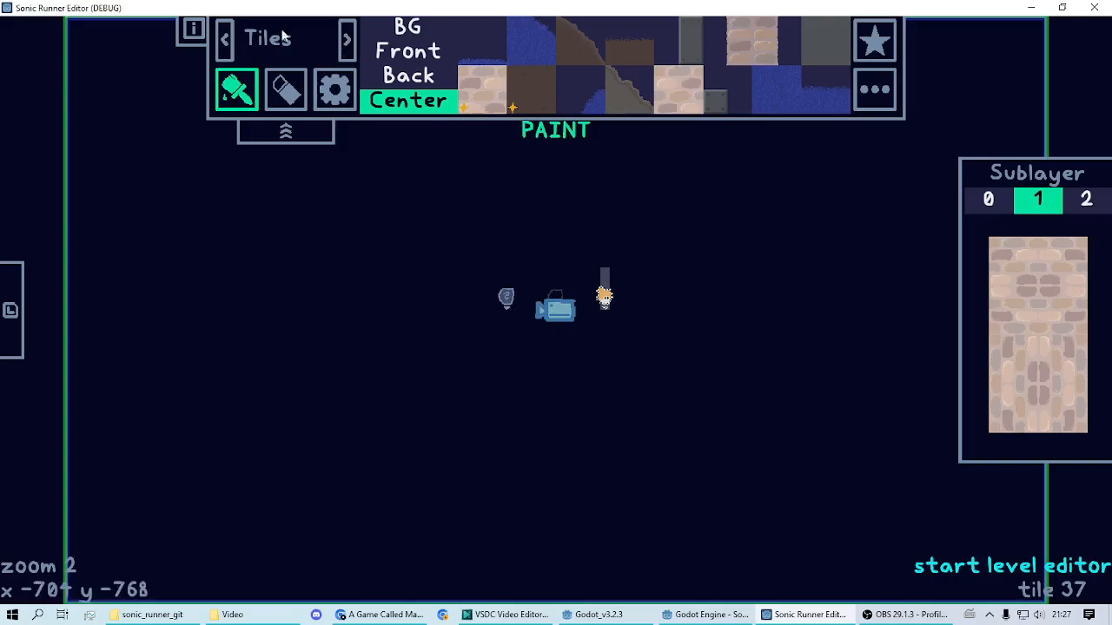
- Cycle back and forth through the placeable object categories and settle on Decor
{"action": "left_click", "coordinate": [228, 49]}
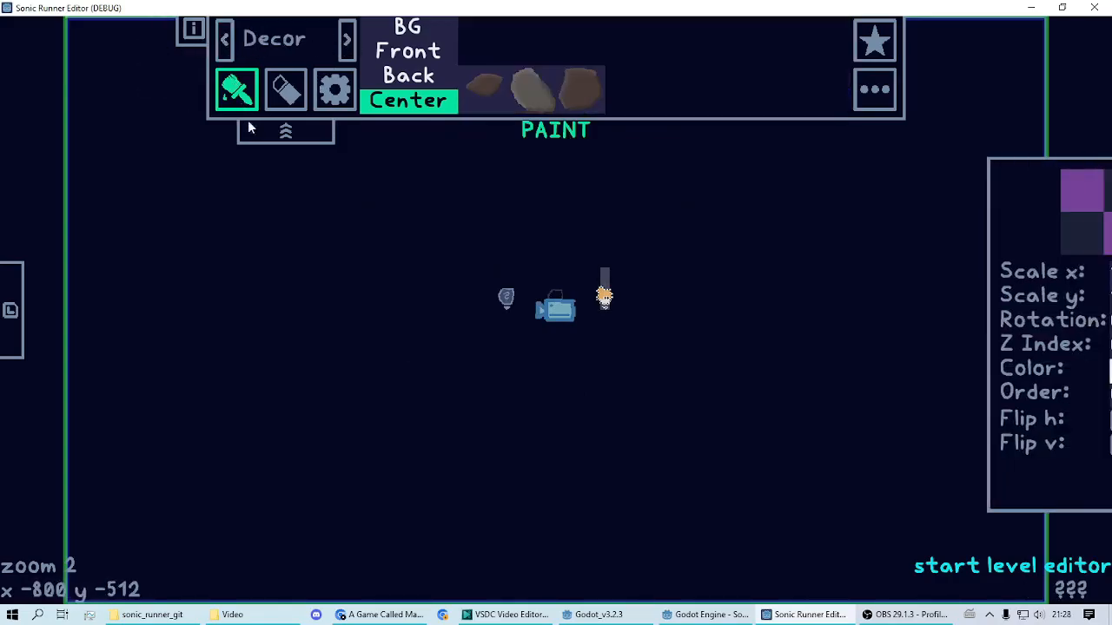
{"action": "left_click", "coordinate": [226, 43]}
{"action": "left_click", "coordinate": [346, 50]}
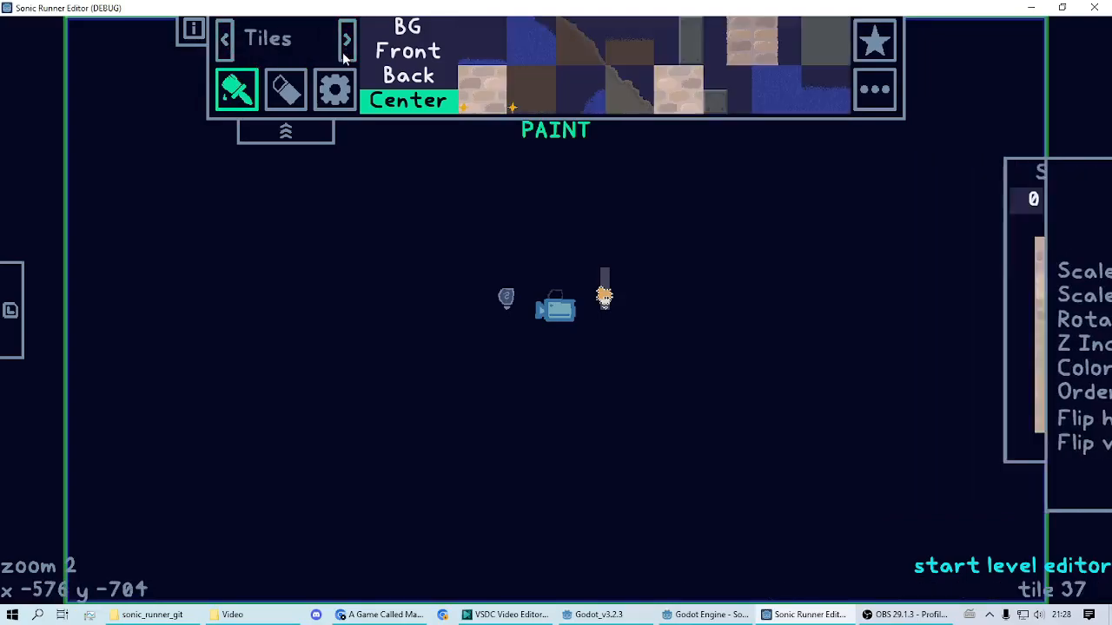
{"action": "left_click", "coordinate": [346, 50]}
{"action": "left_click", "coordinate": [348, 51]}
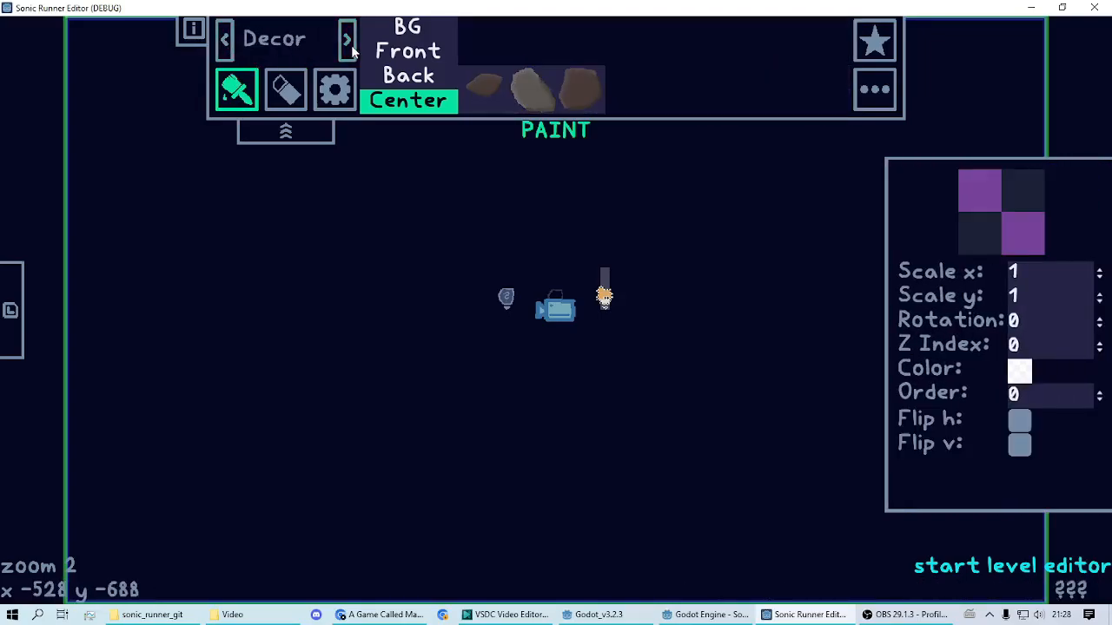
- Look through the full list of decor images, and switch between the Object and Decor categories, ending on Decor
{"action": "left_click", "coordinate": [348, 50]}
{"action": "left_click", "coordinate": [228, 48]}
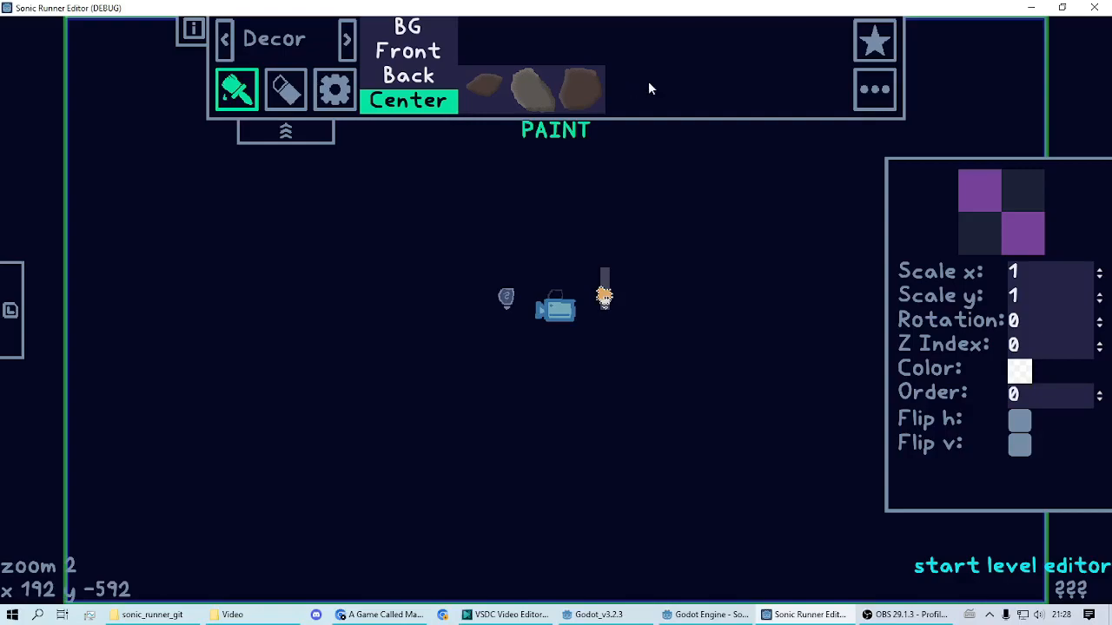
{"action": "left_click", "coordinate": [875, 90]}
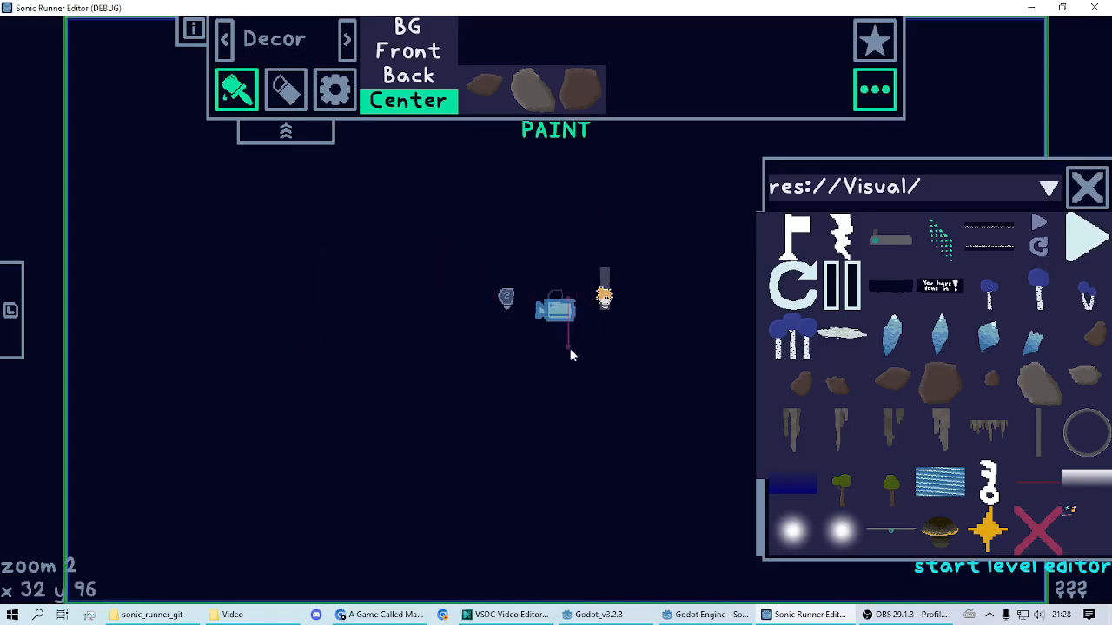
{"action": "left_click", "coordinate": [224, 38]}
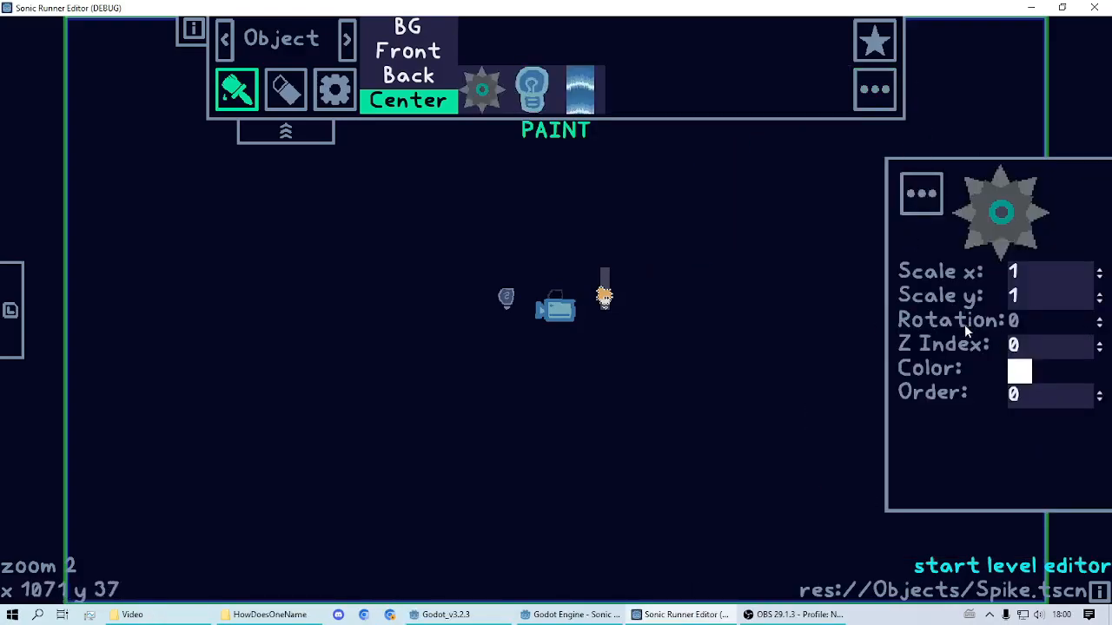
{"action": "left_click", "coordinate": [346, 41]}
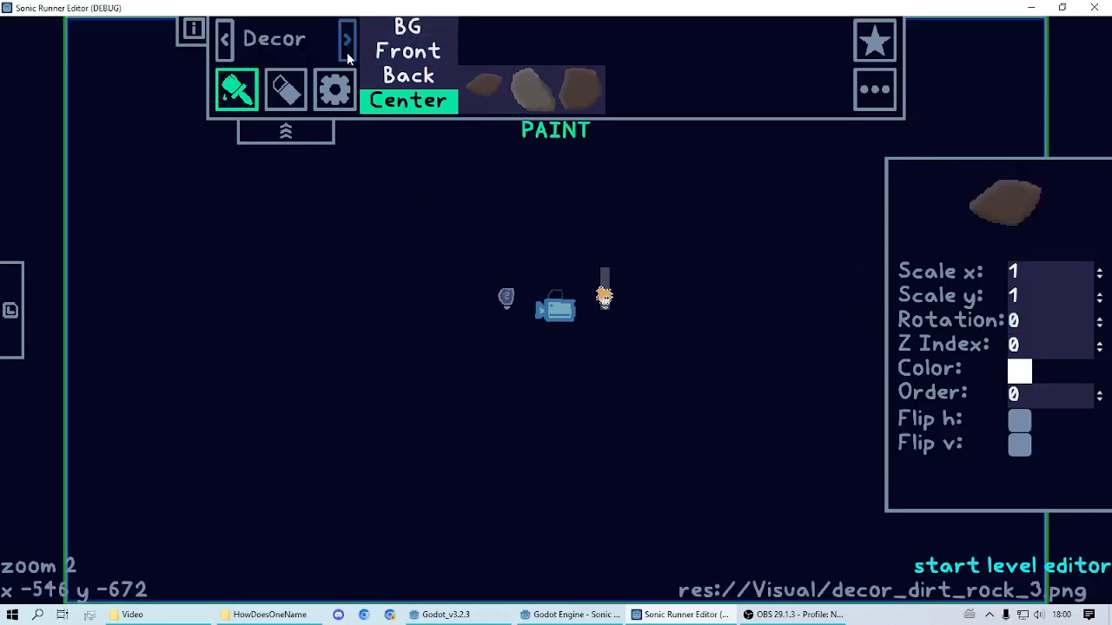
{"action": "left_click", "coordinate": [346, 42]}
{"action": "left_click", "coordinate": [221, 49]}
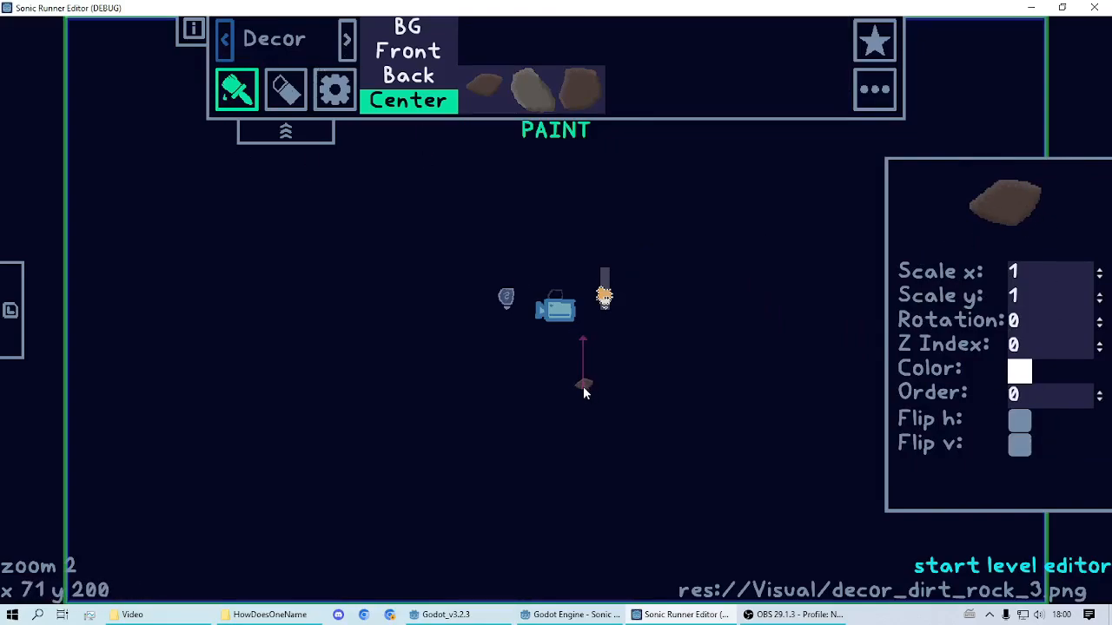
- Place a dirt rock with Scale x and Scale y set to 2 below the camera, and a default-size one beside it
{"action": "left_click", "coordinate": [1031, 274]}
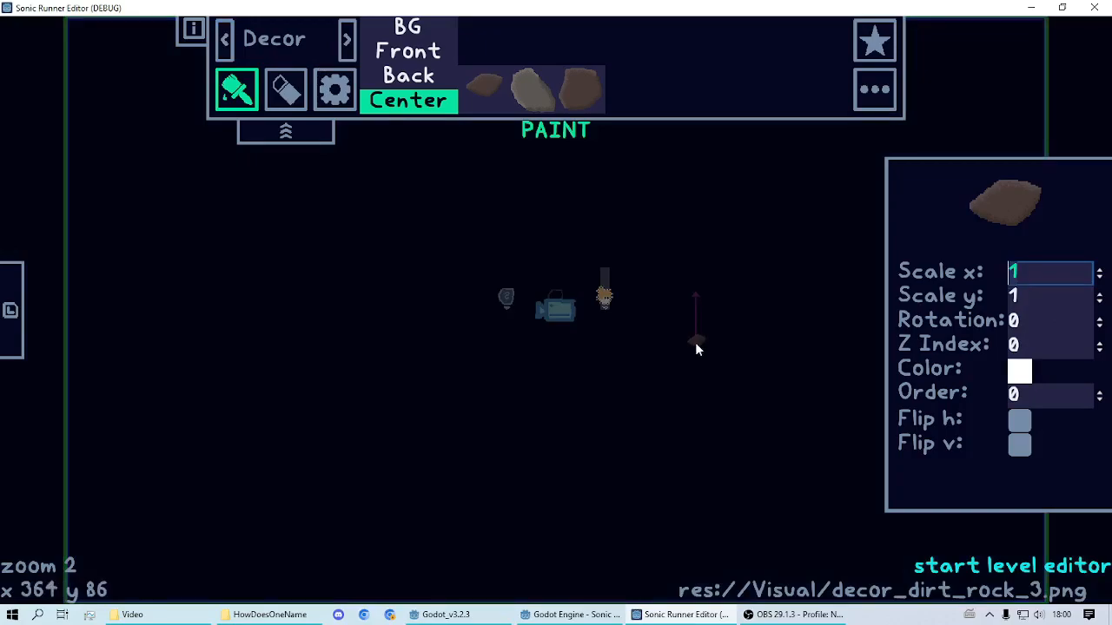
{"action": "type", "text": "2"}
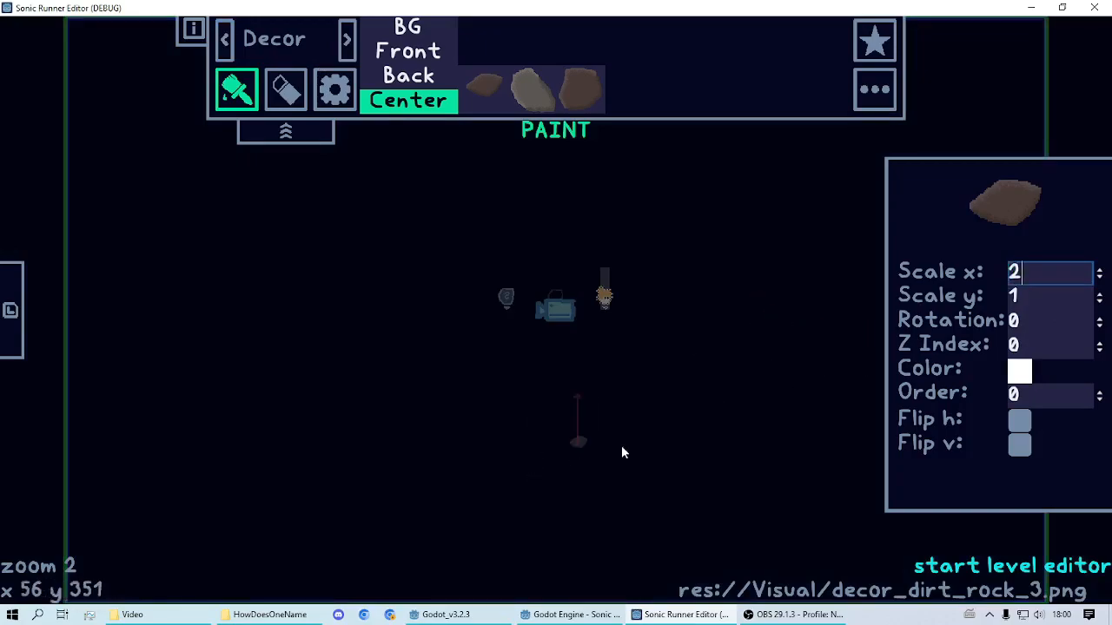
{"action": "left_click", "coordinate": [1037, 296]}
{"action": "type", "text": "2"}
{"action": "left_click", "coordinate": [431, 406]}
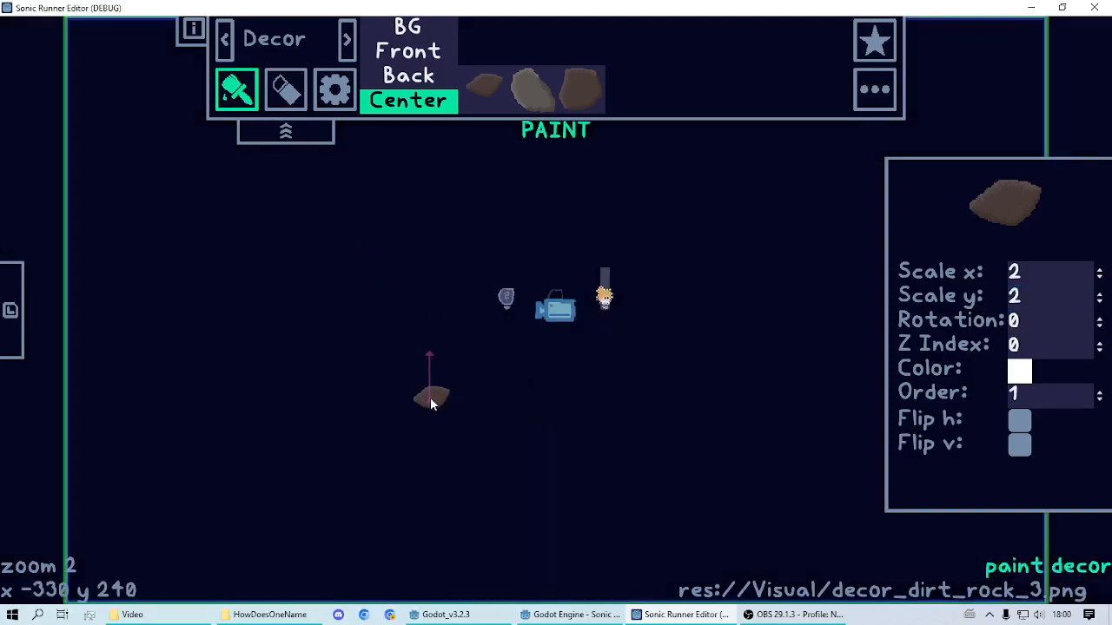
{"action": "left_click", "coordinate": [503, 96]}
{"action": "left_click", "coordinate": [468, 404]}
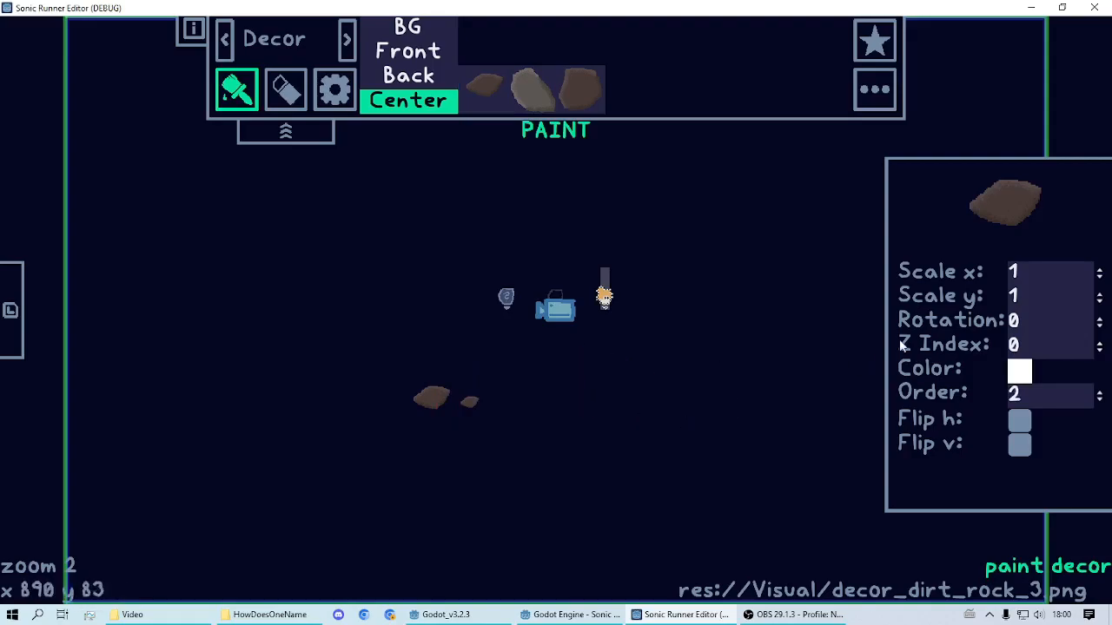
- Set the dirt rock's rotation to 90 and place it beside the small rock, away from the large one
{"action": "left_click", "coordinate": [1036, 318]}
{"action": "type", "text": "90"}
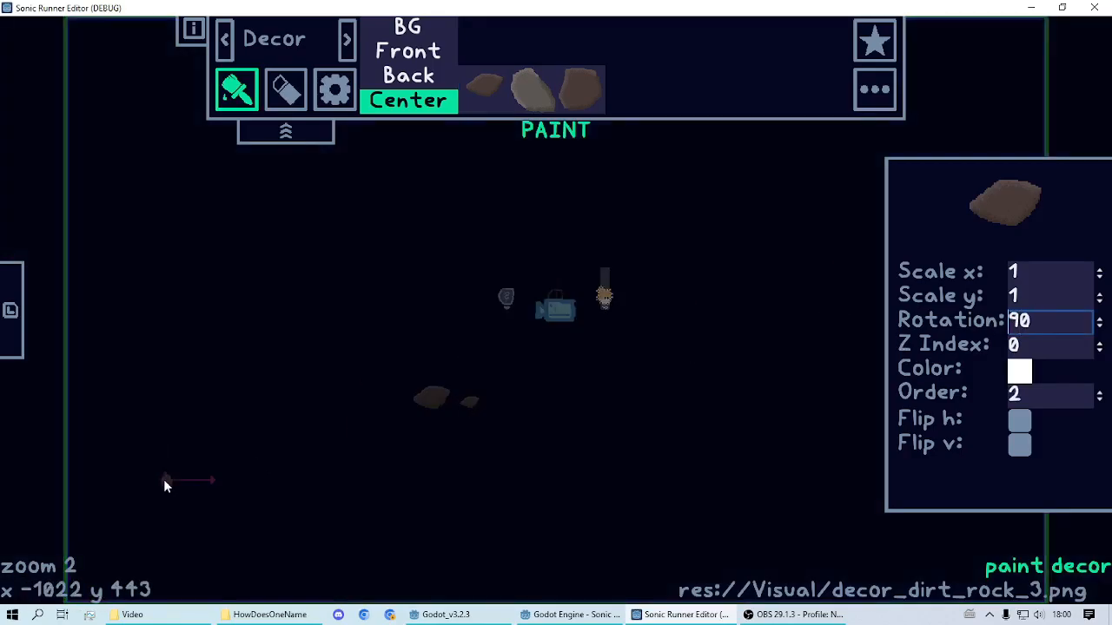
{"action": "left_click", "coordinate": [517, 367]}
{"action": "left_click", "coordinate": [510, 394]}
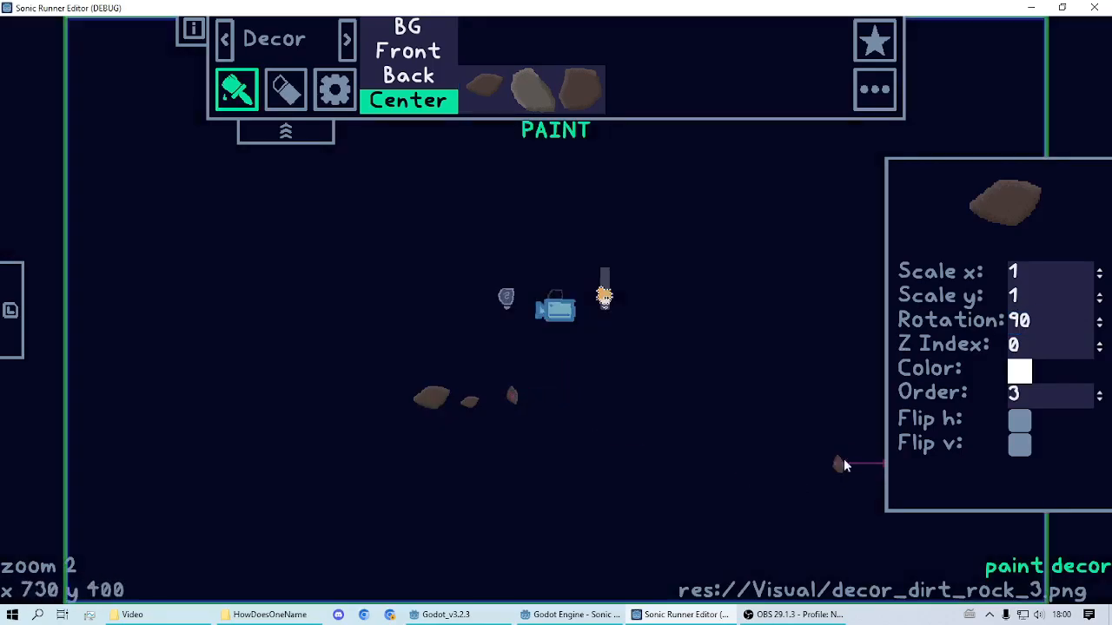
- Set the dirt rock's Z Index to 10 and place a rotated copy over the large rock
{"action": "left_click", "coordinate": [1042, 344]}
{"action": "type", "text": "10"}
{"action": "key", "text": "Return"}
{"action": "left_click", "coordinate": [486, 412]}
{"action": "left_click", "coordinate": [437, 397]}
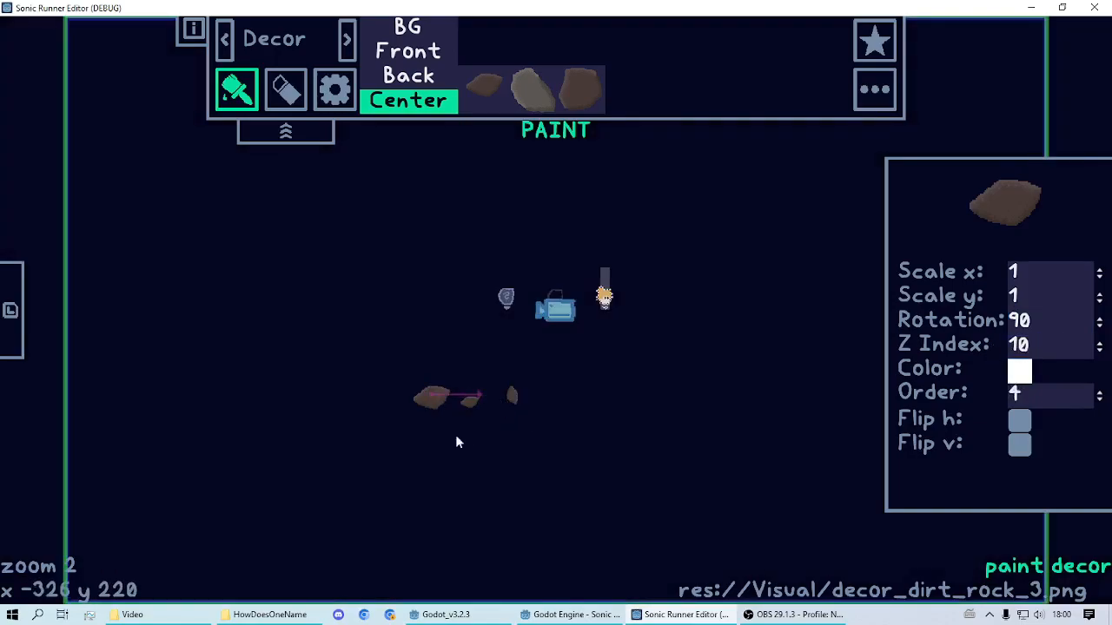
- Change the dirt rock's color to red and place a tinted copy just above the small rock
{"action": "left_click", "coordinate": [1023, 372]}
{"action": "left_click_drag", "start_coordinate": [873, 173], "coordinate": [867, 127]}
{"action": "left_click", "coordinate": [613, 376]}
{"action": "left_click", "coordinate": [476, 382]}
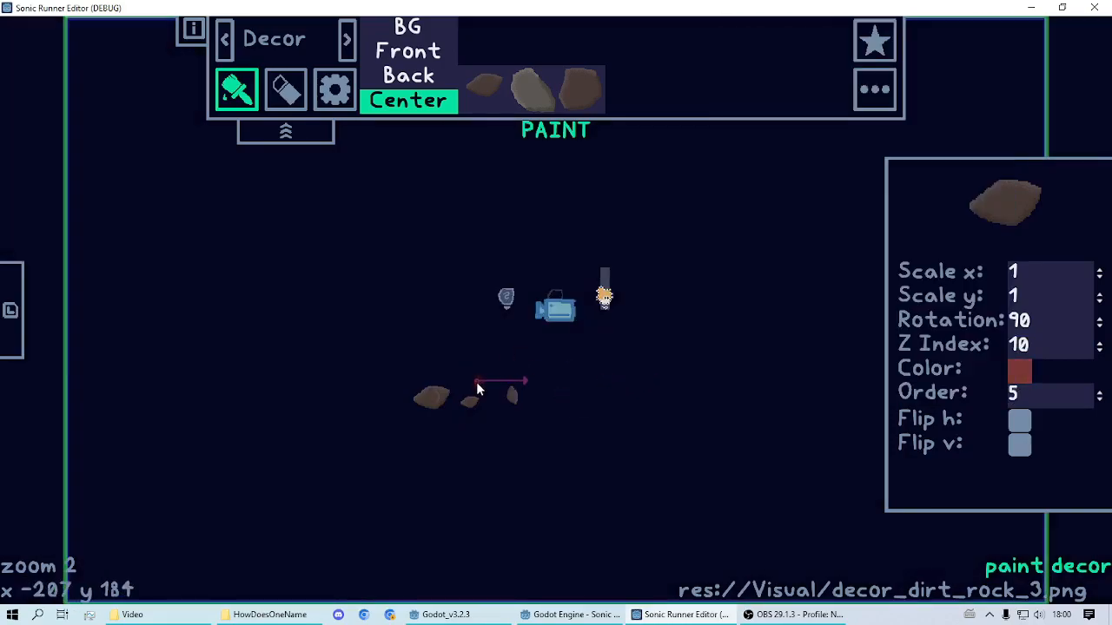
- Turn horizontal and vertical flipping on and back off for the dirt rock
{"action": "left_click", "coordinate": [1021, 422]}
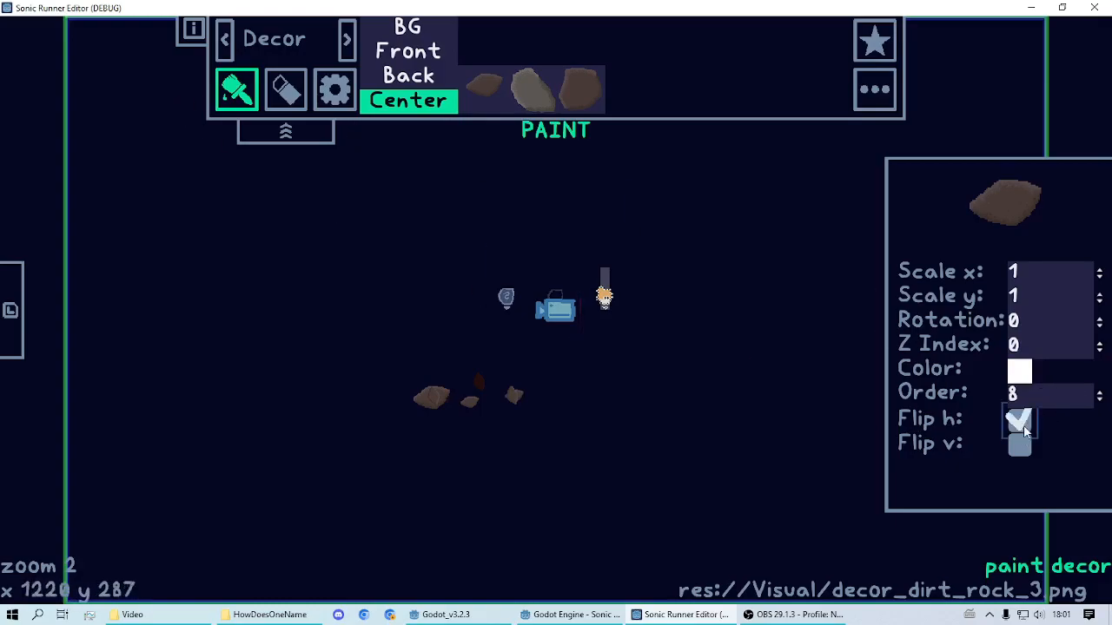
{"action": "left_click", "coordinate": [1020, 449]}
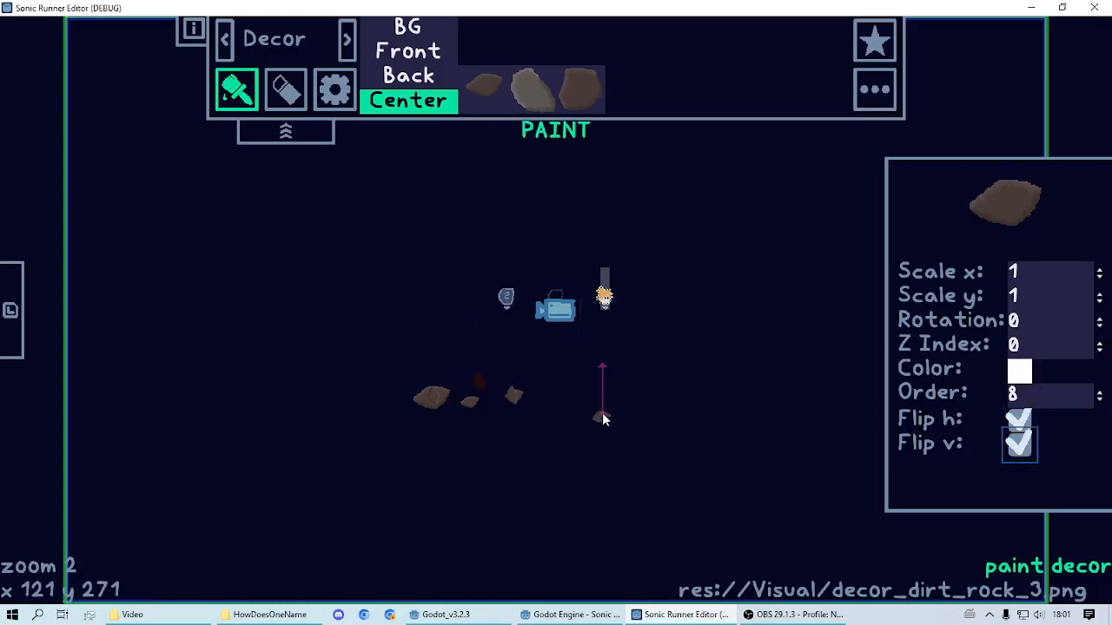
{"action": "left_click", "coordinate": [1016, 422]}
{"action": "left_click", "coordinate": [1022, 447]}
{"action": "left_click", "coordinate": [225, 48]}
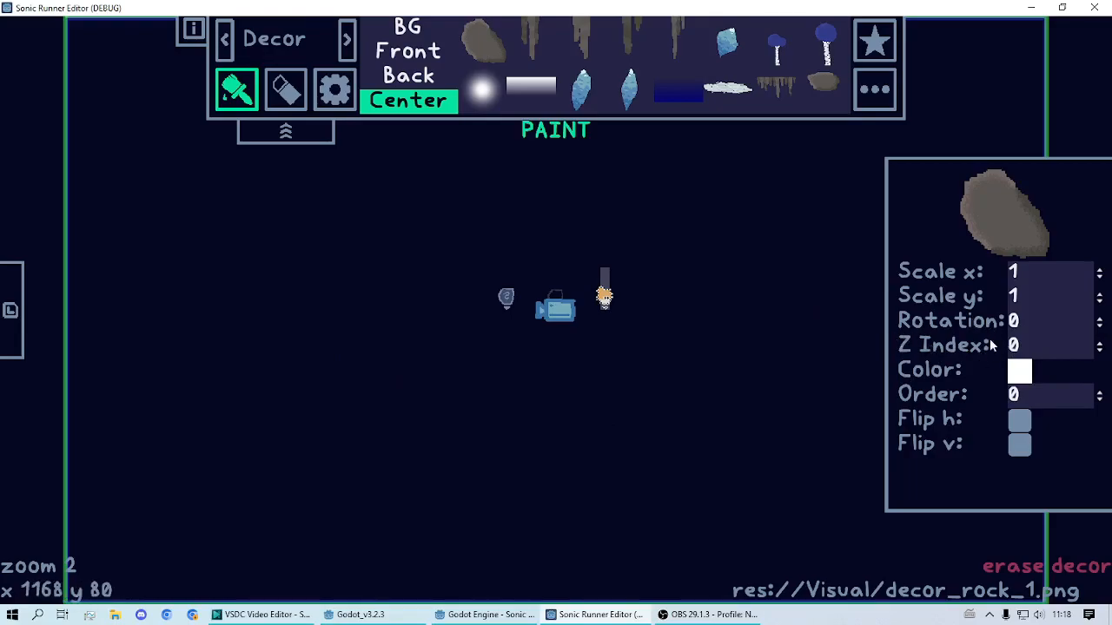
- Place a diagonal row of three grey rocks, and add an overlapping rock with Order 0
{"action": "left_click_drag", "start_coordinate": [320, 373], "coordinate": [351, 400]}
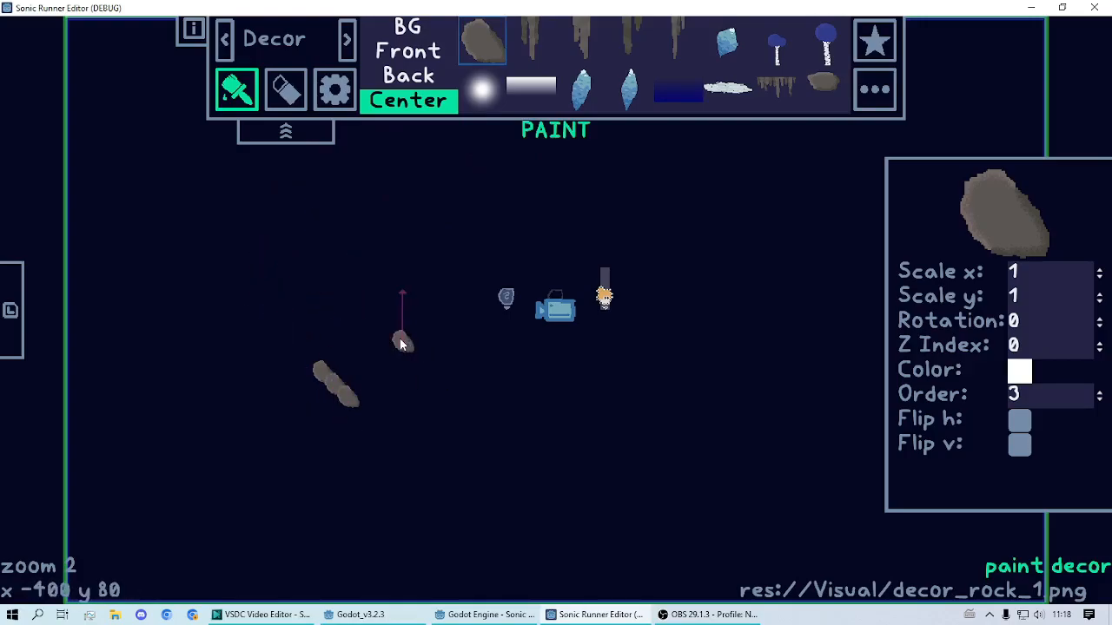
{"action": "left_click", "coordinate": [1055, 345]}
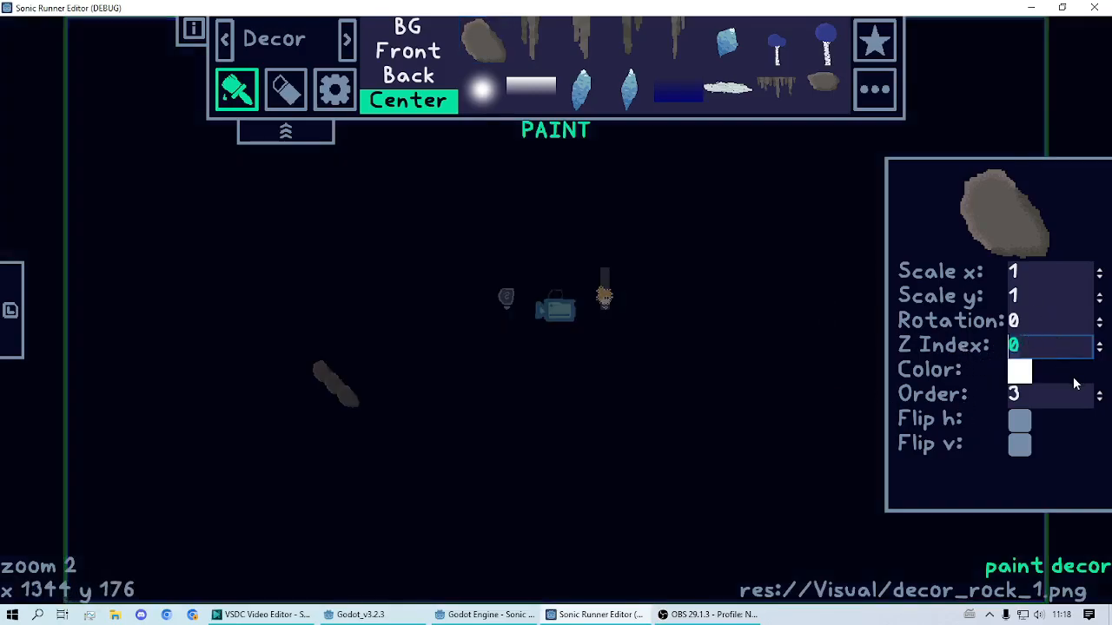
{"action": "left_click", "coordinate": [1032, 397]}
{"action": "type", "text": "0"}
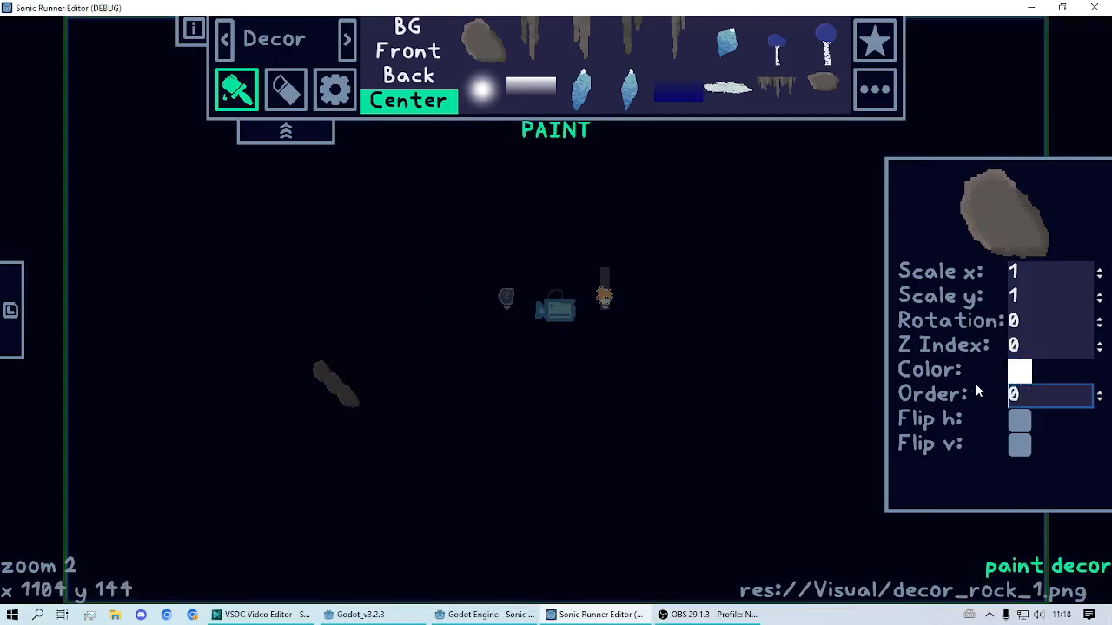
{"action": "left_click", "coordinate": [325, 383]}
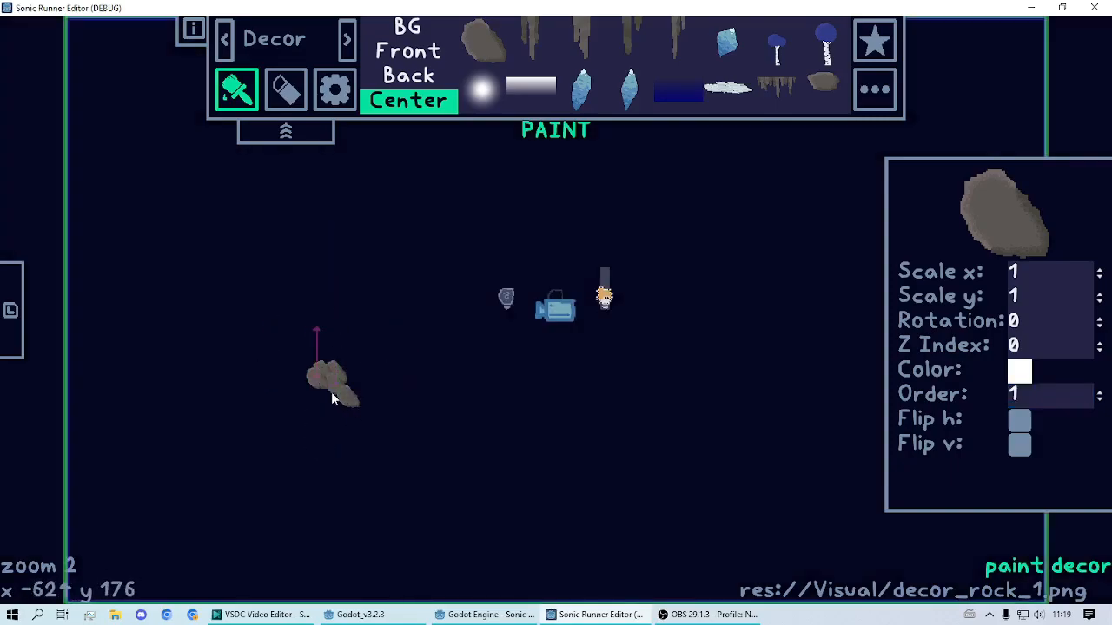
- Set Order to 3 and place another grey rock overlapping the existing group
{"action": "left_click", "coordinate": [1024, 397]}
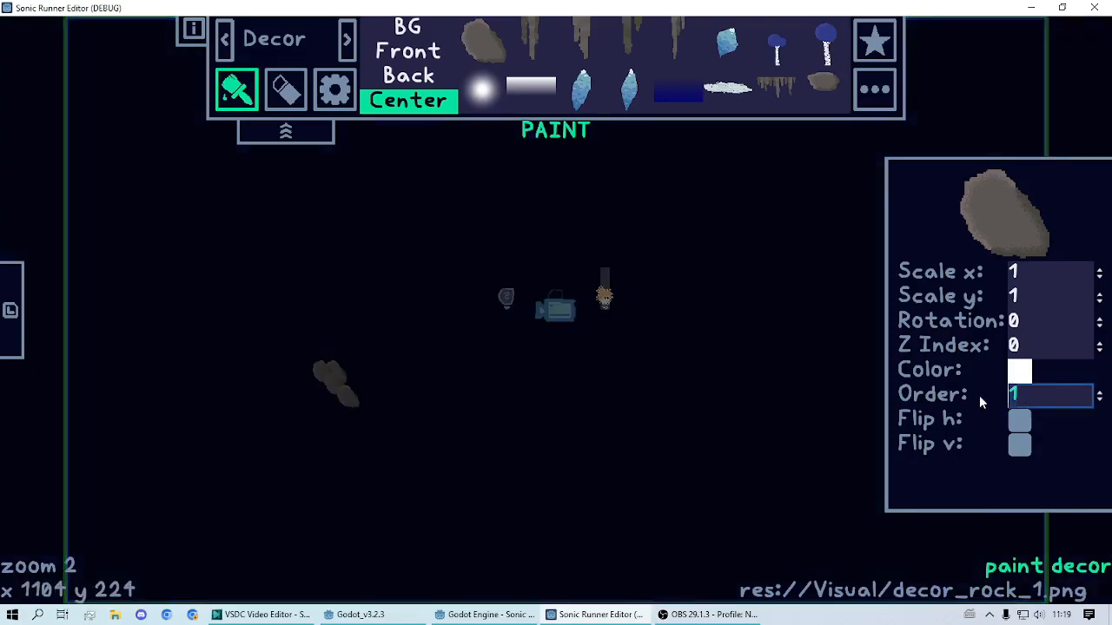
{"action": "type", "text": "3"}
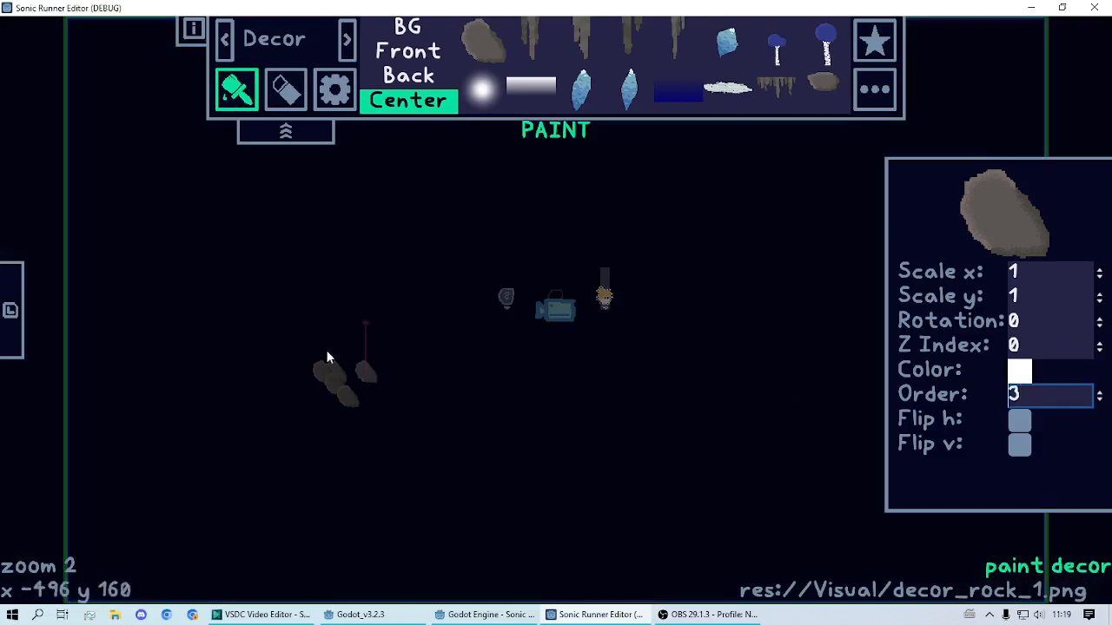
{"action": "left_click", "coordinate": [328, 392]}
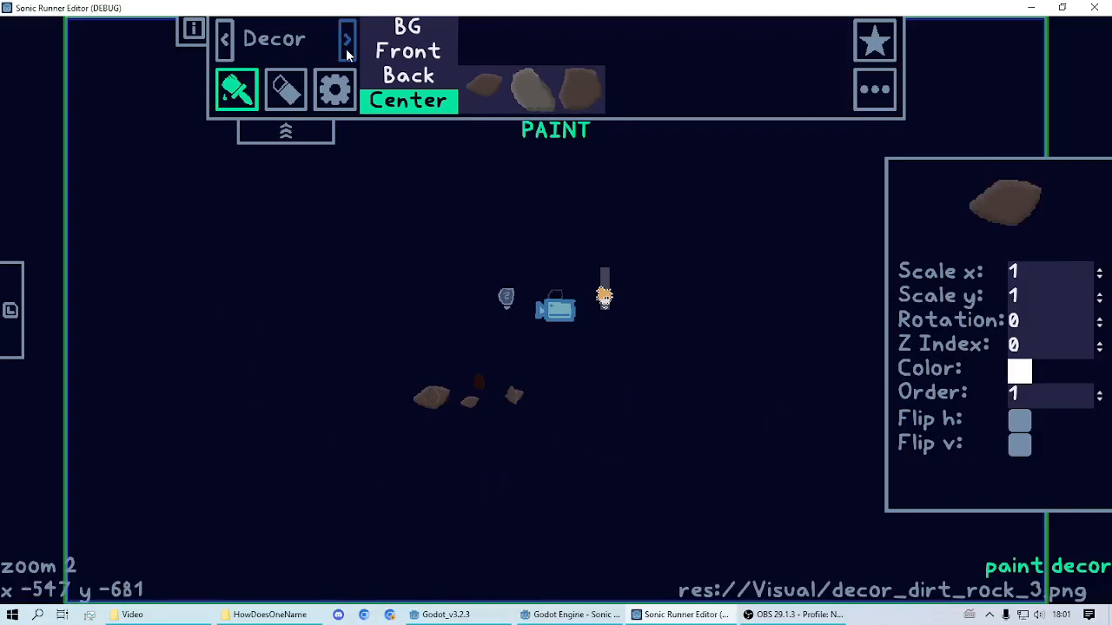
- Switch to the Tiles category and try flipped and rotated orientations of the brick tile, ending on the original orientation
{"action": "left_click", "coordinate": [347, 38]}
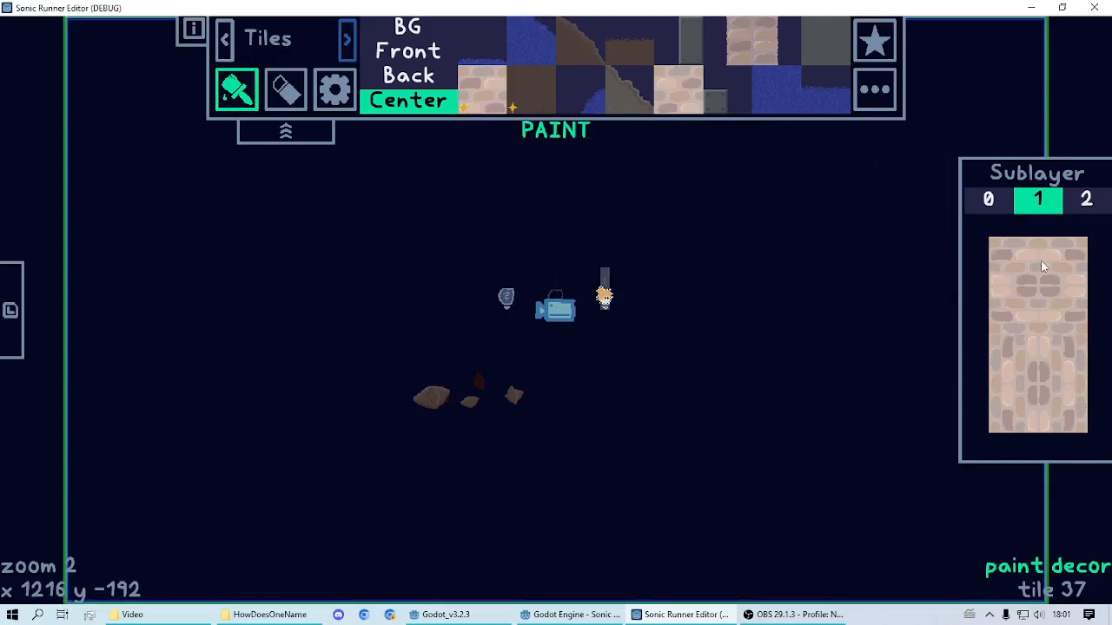
{"action": "left_click", "coordinate": [1022, 305]}
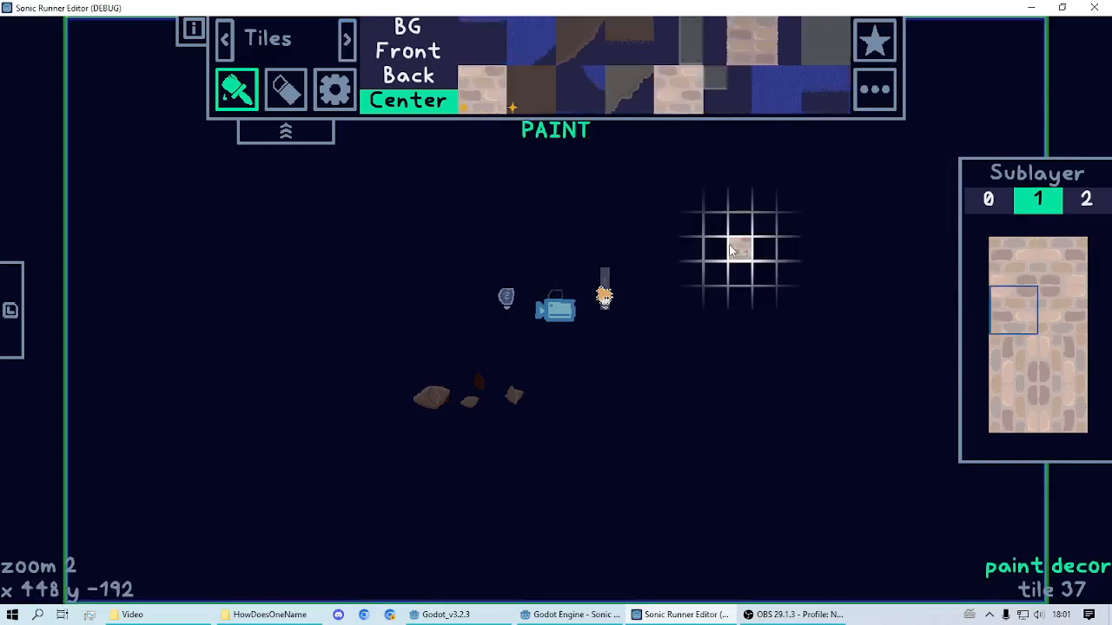
{"action": "left_click", "coordinate": [1021, 366]}
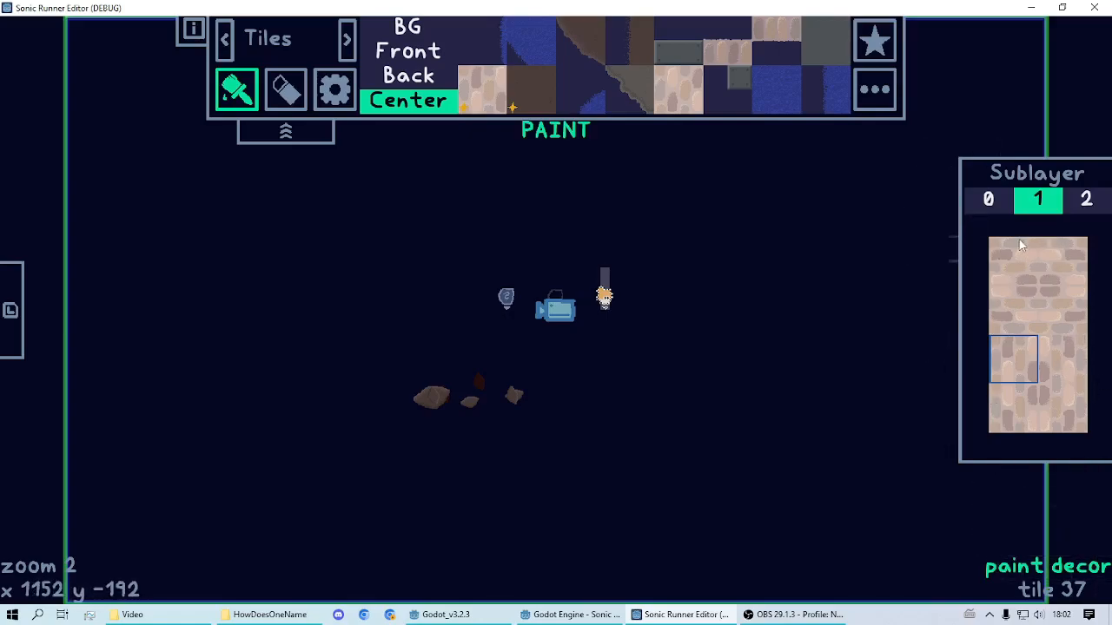
{"action": "left_click", "coordinate": [1011, 262]}
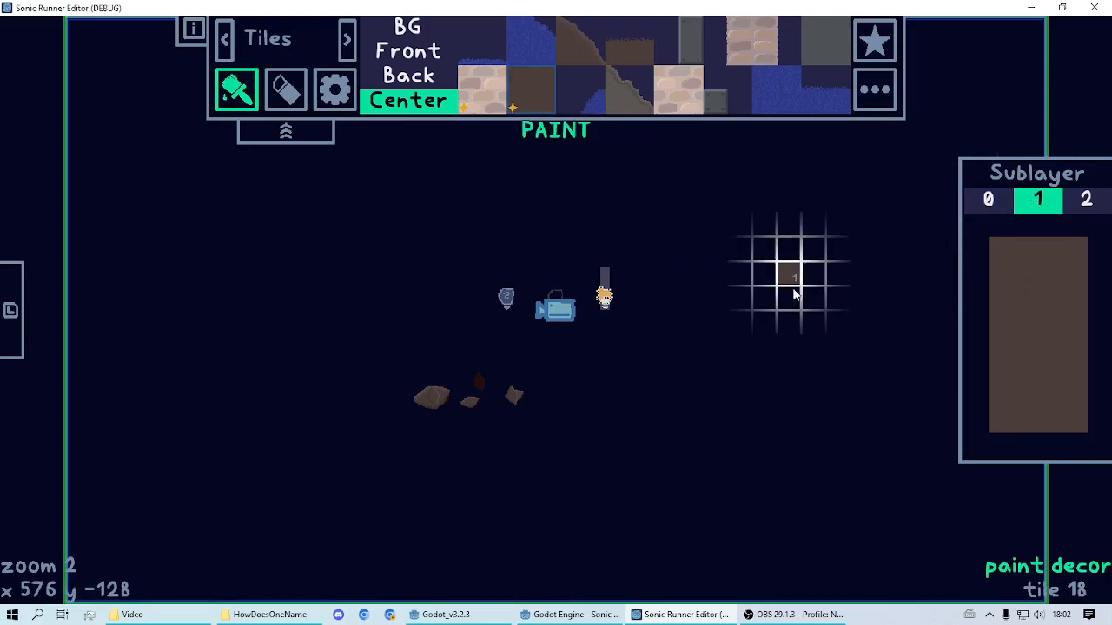
- Paint three plain brown tiles in an L shape on sublayer 1, and replace the upper one with brick, then with a blue curved tile
{"action": "mouse_move", "coordinate": [749, 298]}
{"action": "left_mouse_down"}
{"action": "mouse_move", "coordinate": [772, 298]}
{"action": "mouse_move", "coordinate": [764, 273]}
{"action": "left_mouse_up"}
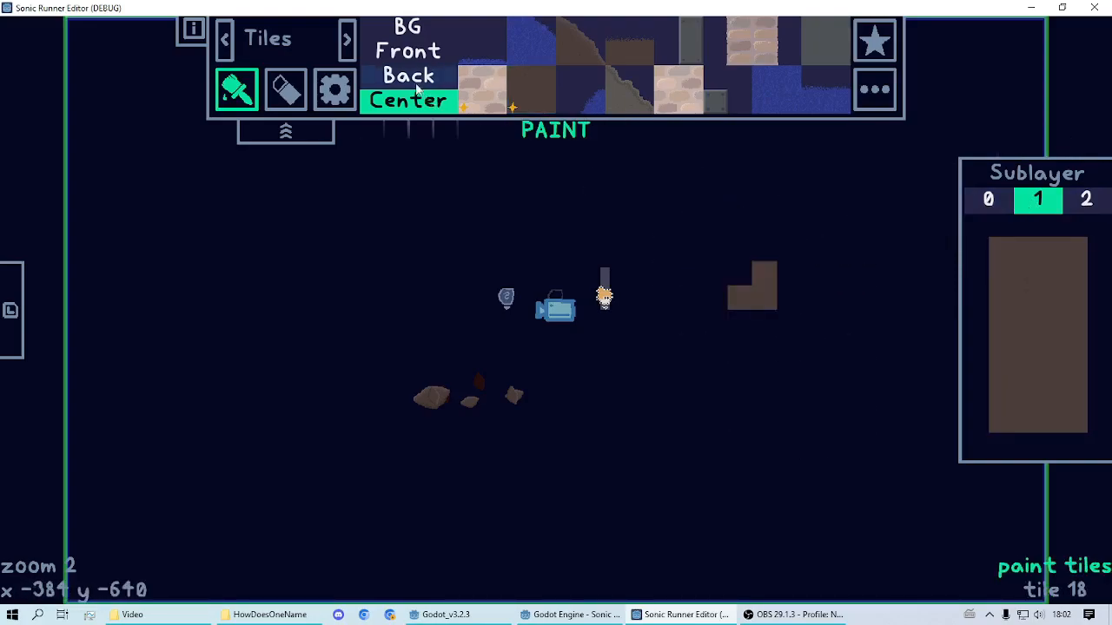
{"action": "left_click", "coordinate": [765, 272]}
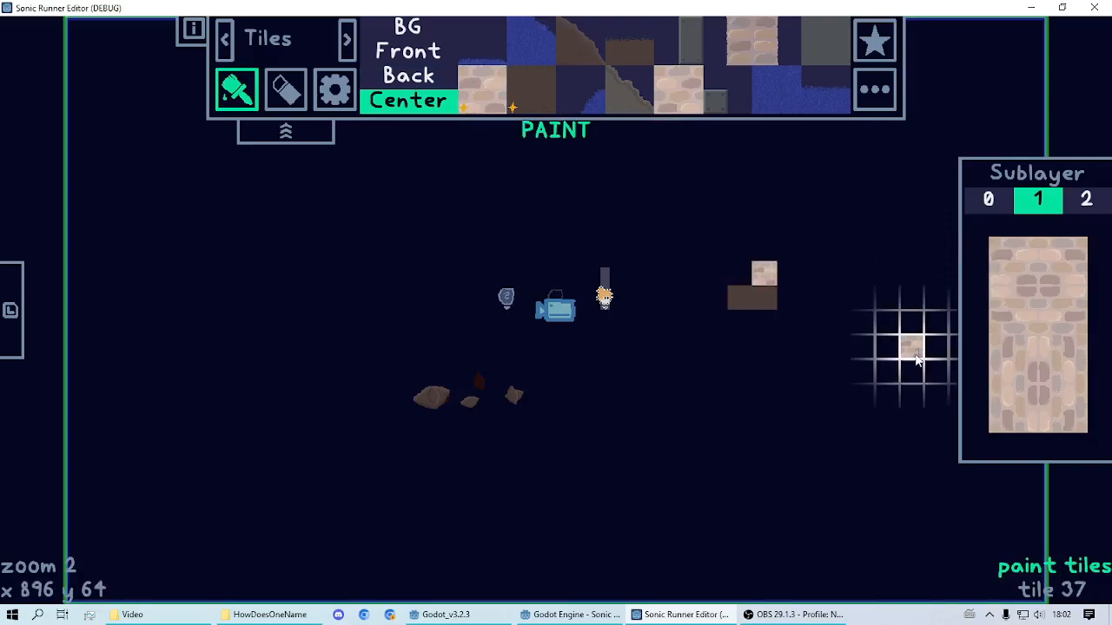
{"action": "left_click", "coordinate": [585, 97]}
{"action": "left_click", "coordinate": [766, 274]}
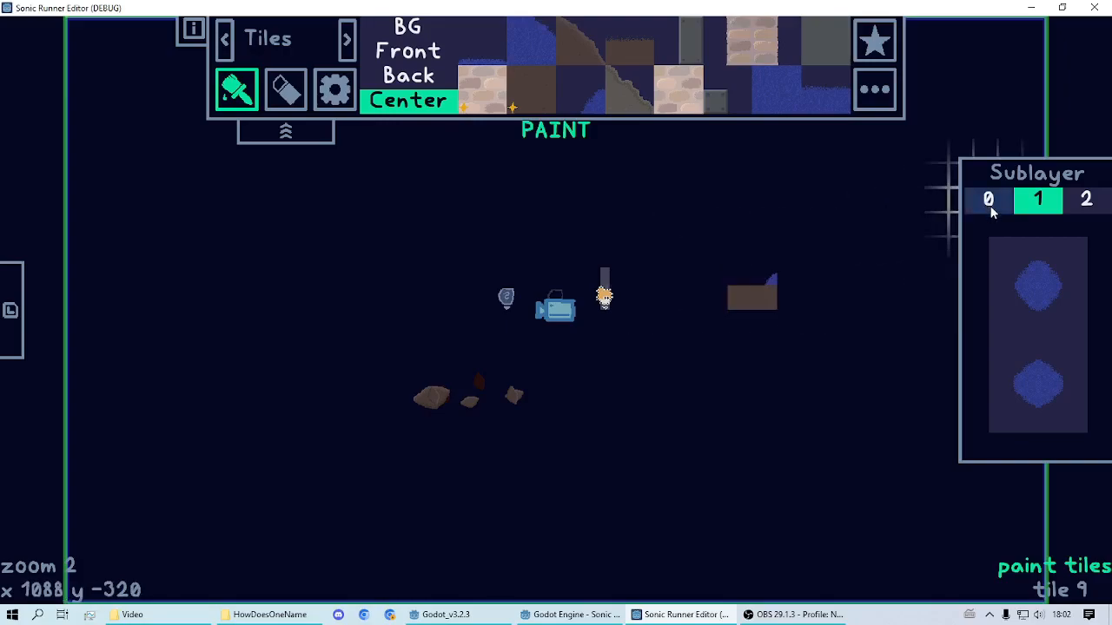
- Paint a plain brown tile behind the blue tile on sublayer 0, and a sloped brown tile over it on sublayer 2
{"action": "left_click", "coordinate": [572, 100]}
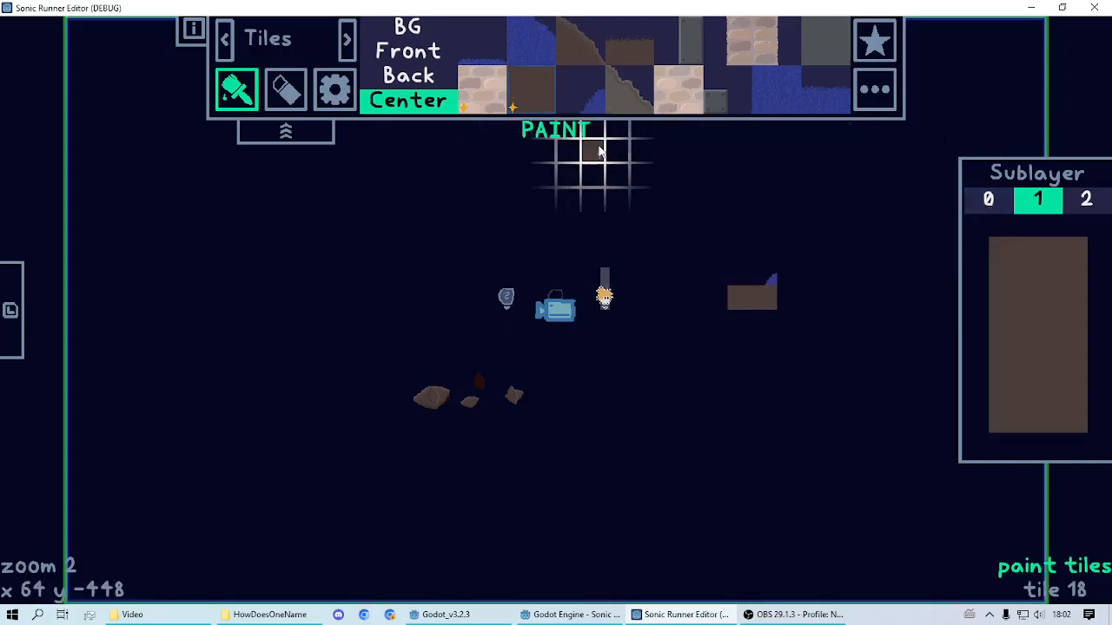
{"action": "left_click", "coordinate": [973, 200]}
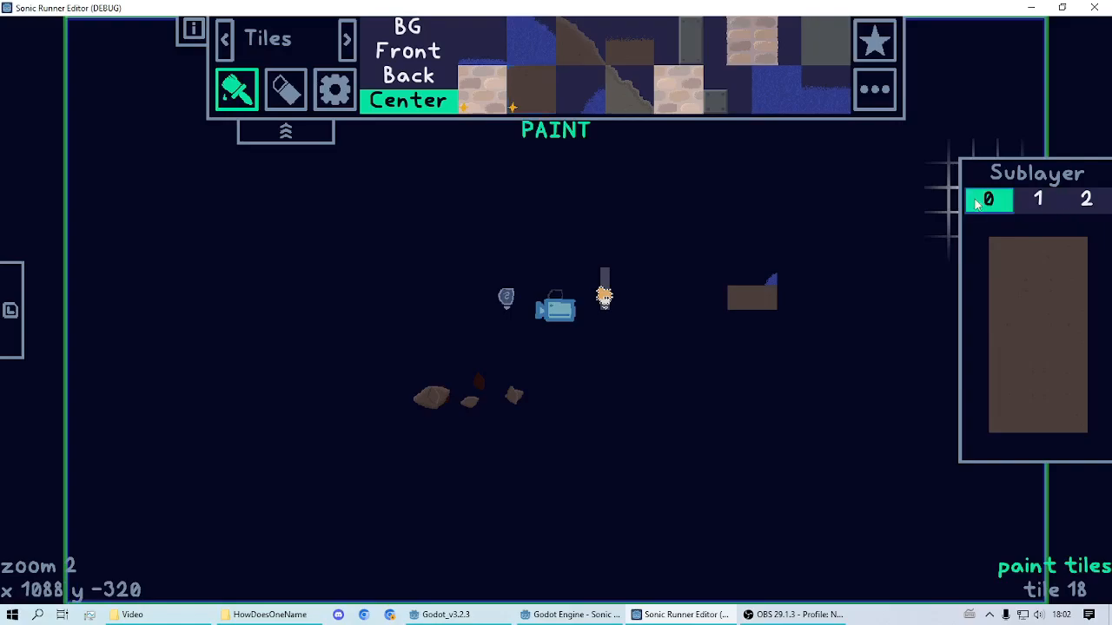
{"action": "left_click", "coordinate": [765, 275]}
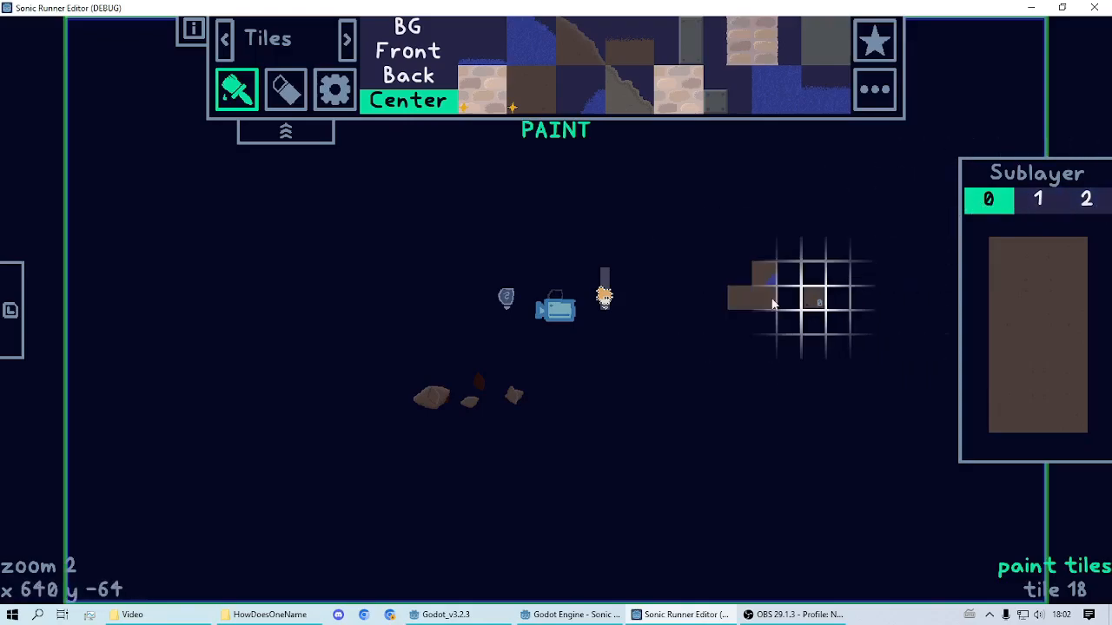
{"action": "left_click", "coordinate": [1088, 204]}
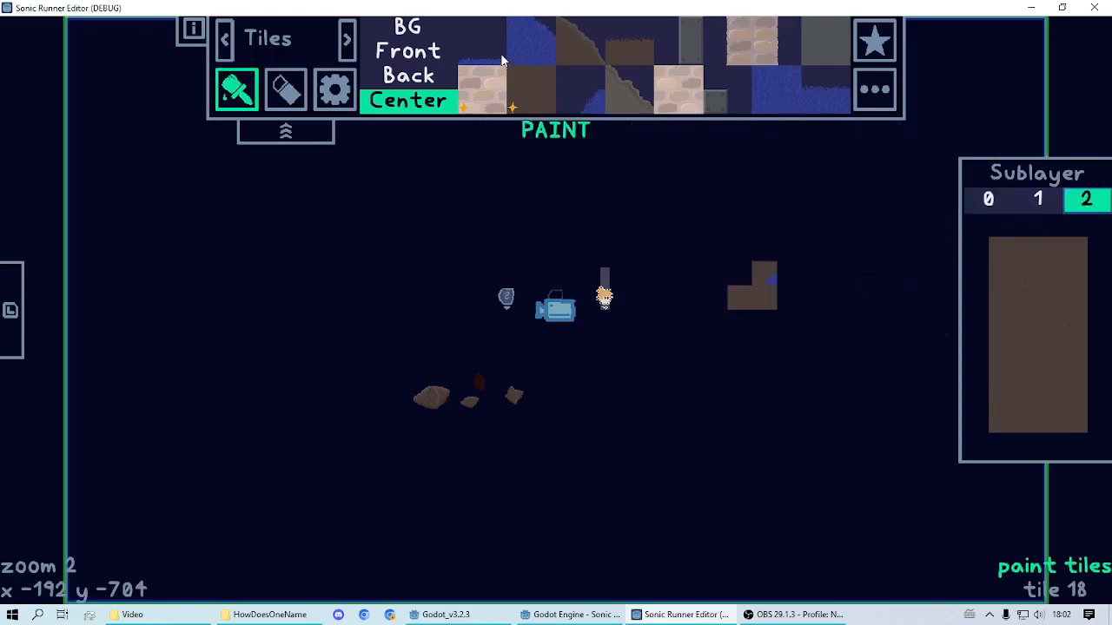
{"action": "left_click", "coordinate": [573, 51]}
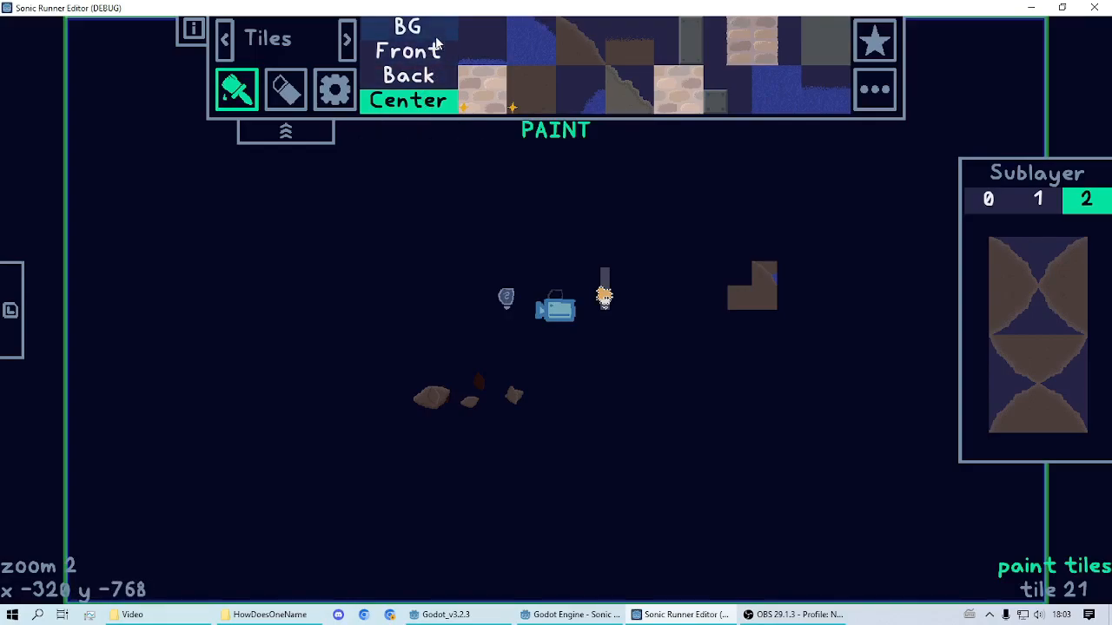
- Paint plain brown tiles on the Back layer behind the existing tile group, and more on the Front layer over and above it
{"action": "left_click", "coordinate": [408, 75]}
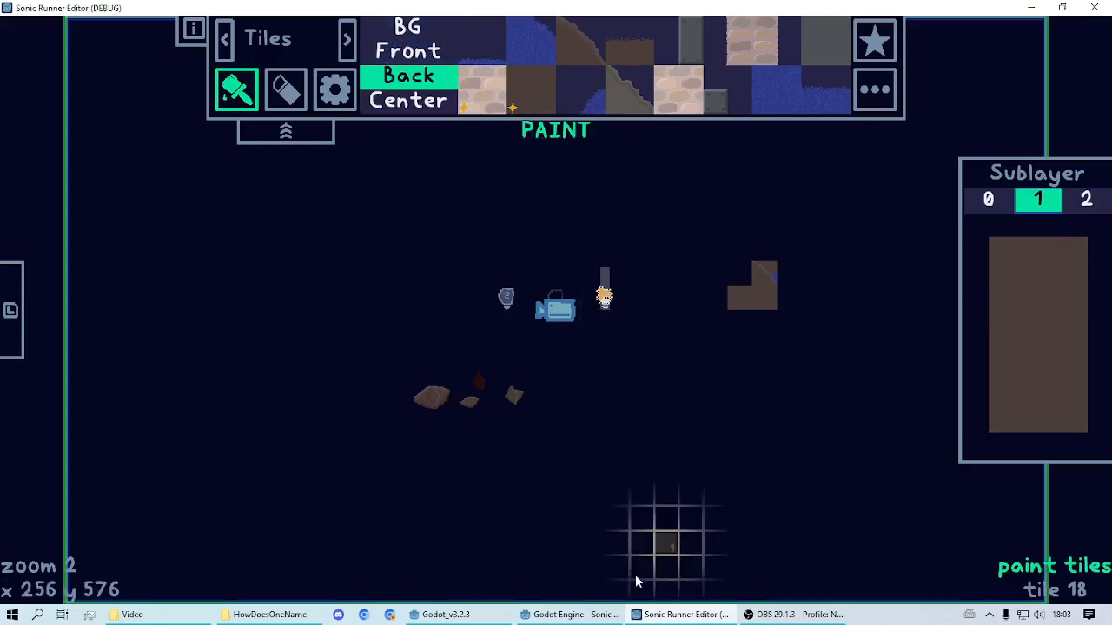
{"action": "mouse_move", "coordinate": [686, 247]}
{"action": "left_mouse_down"}
{"action": "mouse_move", "coordinate": [796, 252]}
{"action": "mouse_move", "coordinate": [702, 266]}
{"action": "mouse_move", "coordinate": [802, 275]}
{"action": "left_mouse_up"}
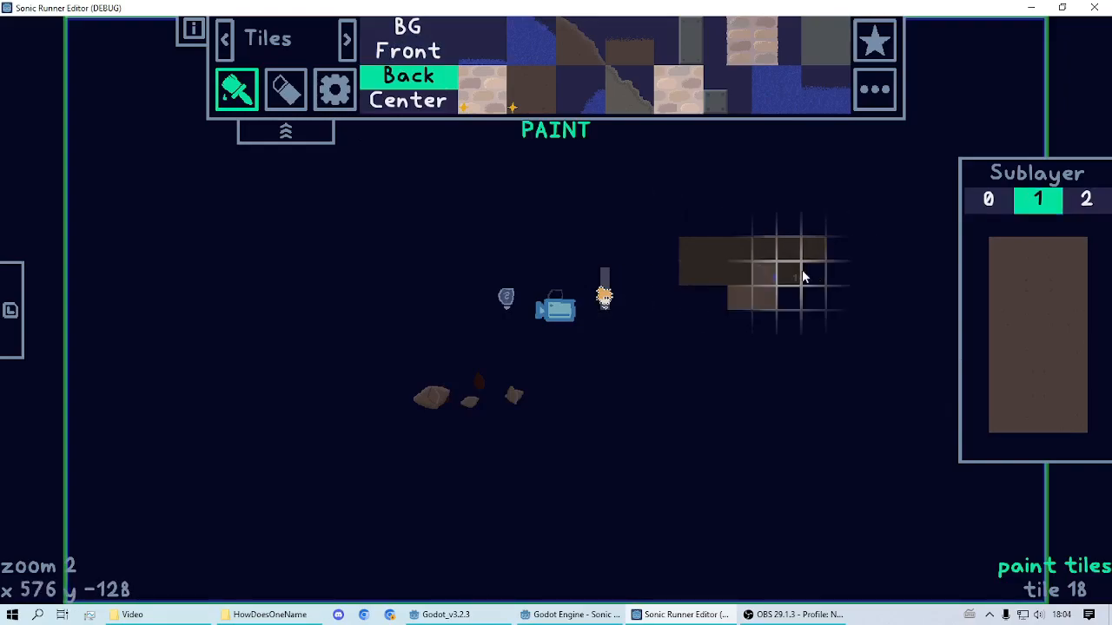
{"action": "left_click", "coordinate": [435, 59]}
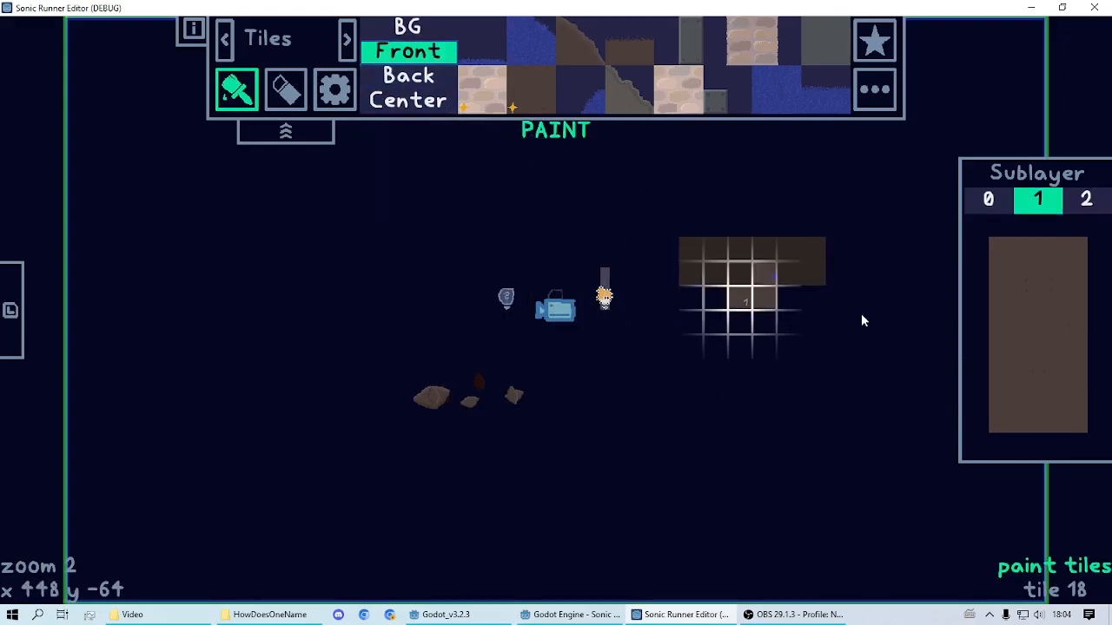
{"action": "mouse_move", "coordinate": [803, 250]}
{"action": "left_mouse_down"}
{"action": "mouse_move", "coordinate": [715, 203]}
{"action": "mouse_move", "coordinate": [665, 218]}
{"action": "mouse_move", "coordinate": [777, 218]}
{"action": "mouse_move", "coordinate": [702, 228]}
{"action": "left_mouse_up"}
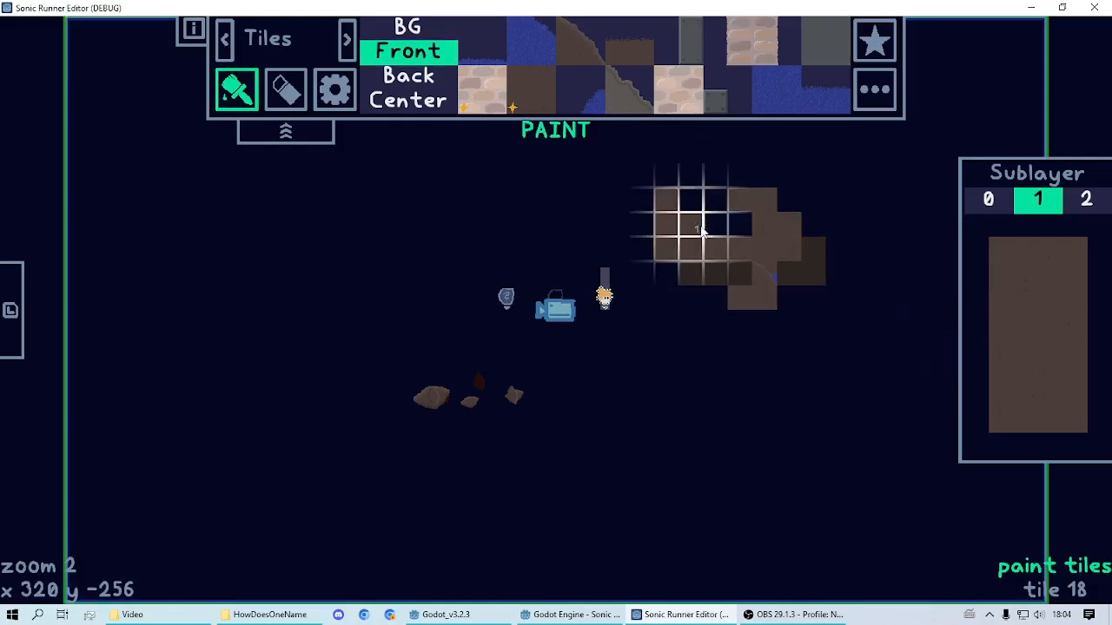
- Paint plain brown tiles on the Back layer behind the player and camera, and a two-tile column on the Front layer over the glowing orange object
{"action": "left_click", "coordinate": [431, 76]}
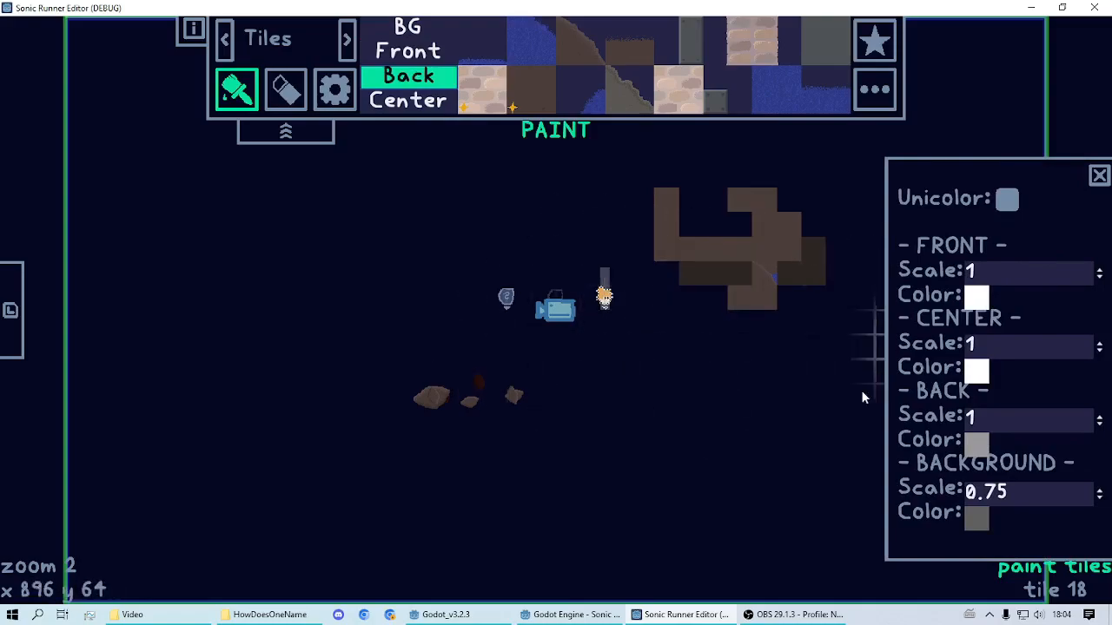
{"action": "mouse_move", "coordinate": [527, 302]}
{"action": "left_mouse_down"}
{"action": "mouse_move", "coordinate": [478, 266]}
{"action": "mouse_move", "coordinate": [528, 298]}
{"action": "mouse_move", "coordinate": [510, 293]}
{"action": "mouse_move", "coordinate": [578, 297]}
{"action": "mouse_move", "coordinate": [615, 264]}
{"action": "left_mouse_up"}
{"action": "left_click", "coordinate": [409, 51]}
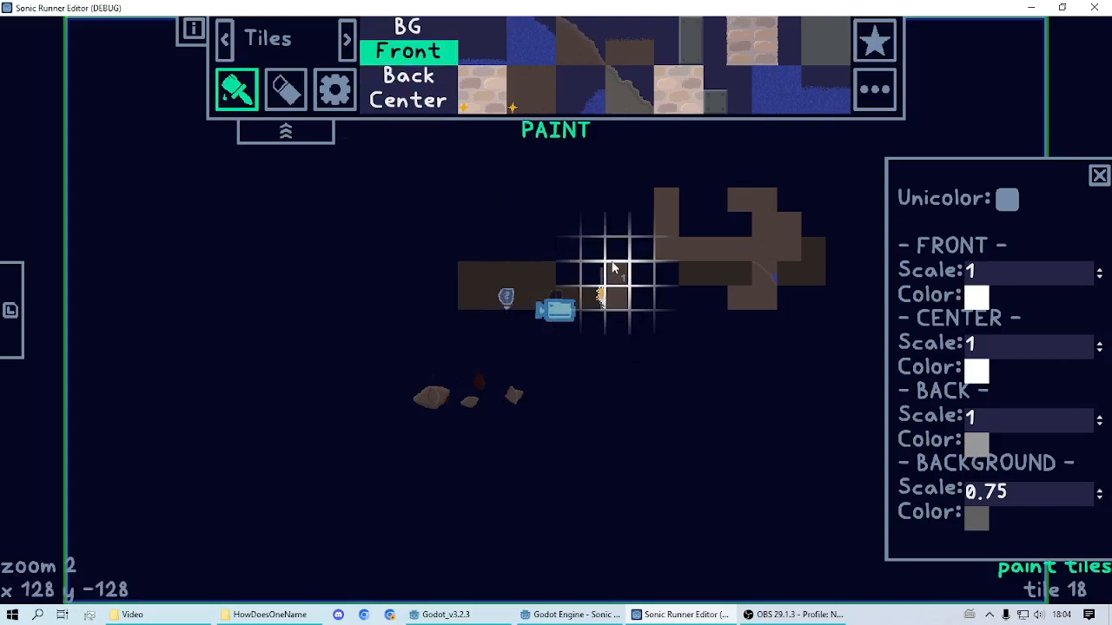
- Paint a staggered arch of plain brown tiles on the BG layer above the camera, and place a Spike object just above its upper end
{"action": "left_click", "coordinate": [420, 27]}
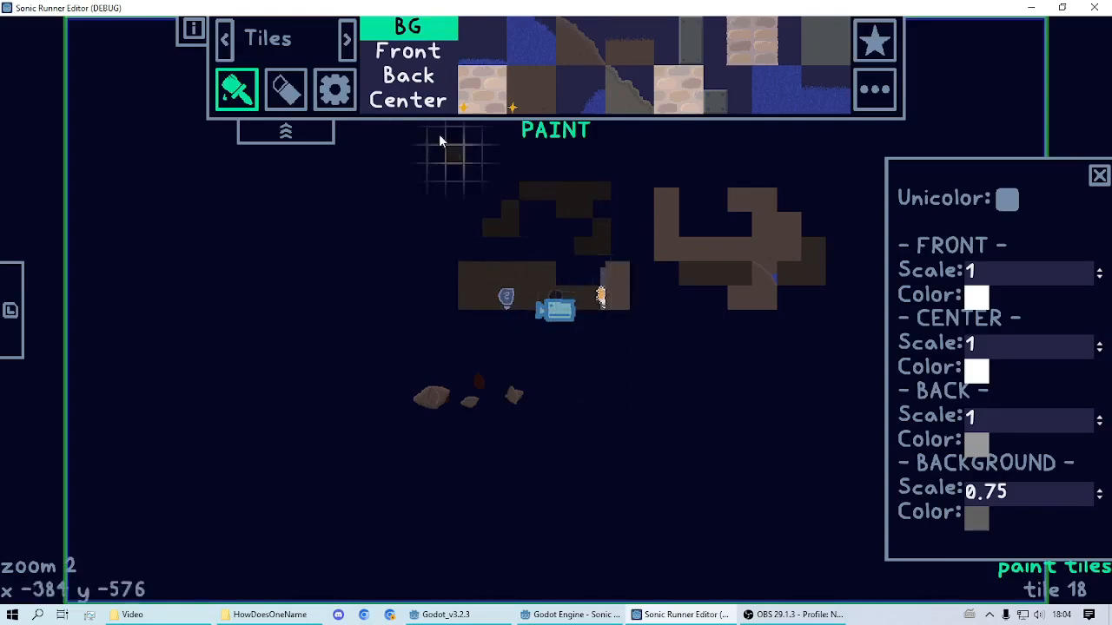
{"action": "left_click", "coordinate": [347, 38]}
{"action": "left_click", "coordinate": [484, 94]}
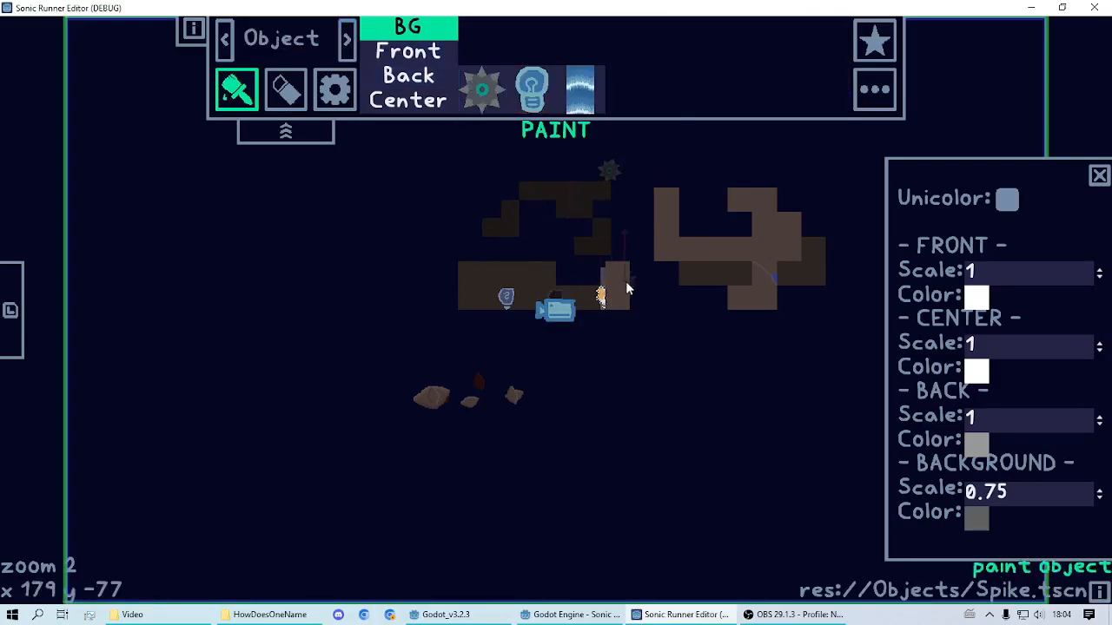
- Place a small dirt rock from the Decor category on the Back layer, inside the arch of dark tiles
{"action": "left_click", "coordinate": [346, 42]}
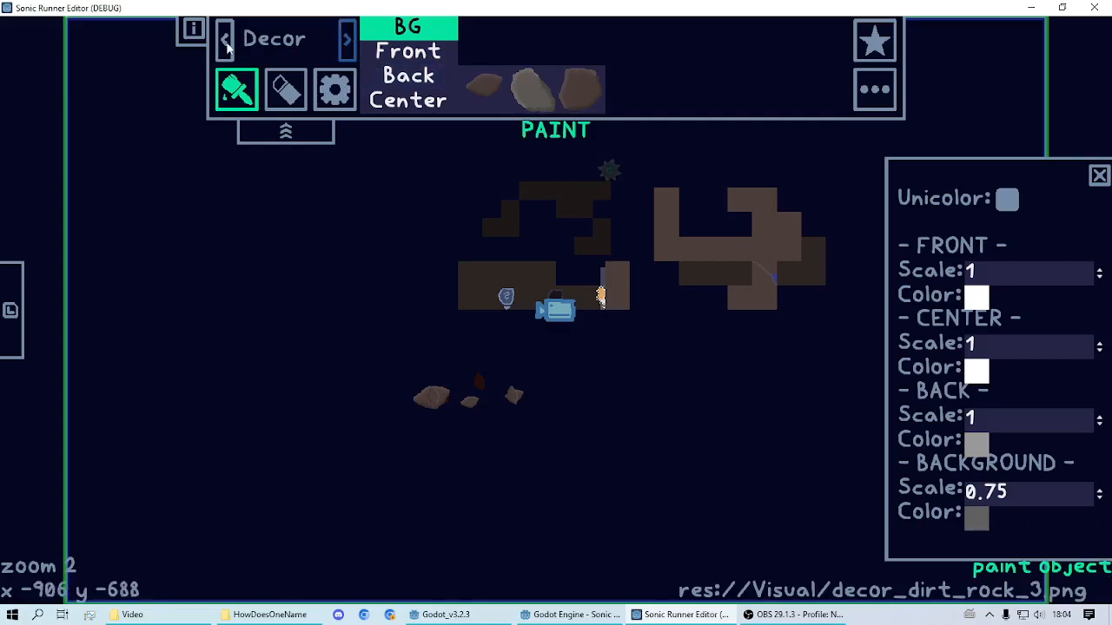
{"action": "left_click", "coordinate": [463, 81]}
{"action": "left_click", "coordinate": [438, 80]}
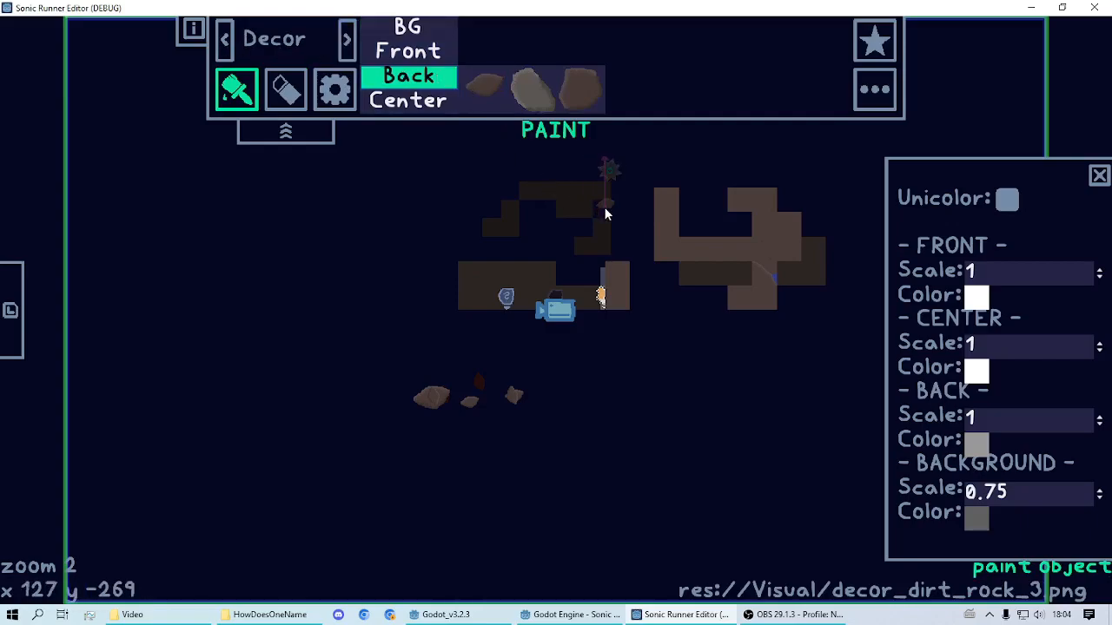
- Paint a floor of plain brown tiles two rows high on the Center layer beneath the player and camera
{"action": "left_click", "coordinate": [365, 100]}
{"action": "left_click", "coordinate": [226, 43]}
{"action": "left_click", "coordinate": [226, 43]}
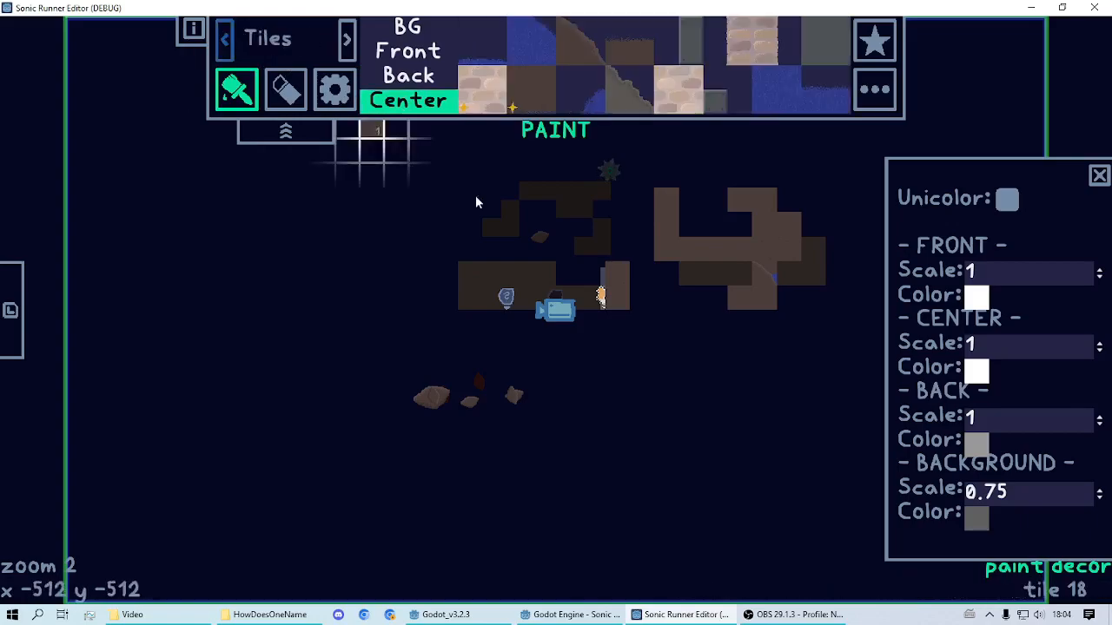
{"action": "mouse_move", "coordinate": [459, 318]}
{"action": "left_mouse_down"}
{"action": "mouse_move", "coordinate": [600, 318]}
{"action": "mouse_move", "coordinate": [621, 345]}
{"action": "mouse_move", "coordinate": [496, 322]}
{"action": "mouse_move", "coordinate": [545, 321]}
{"action": "mouse_move", "coordinate": [545, 346]}
{"action": "left_mouse_up"}
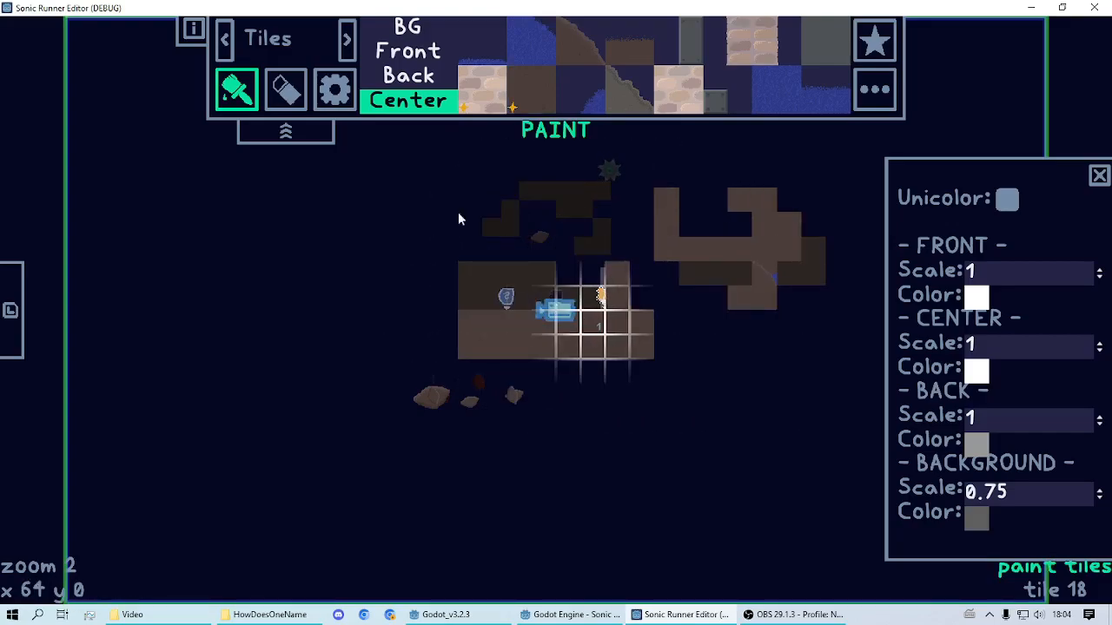
- Examine the Front, Back and Center layers and their scale and color settings, including the Background scale and Back color
{"action": "left_click", "coordinate": [409, 53]}
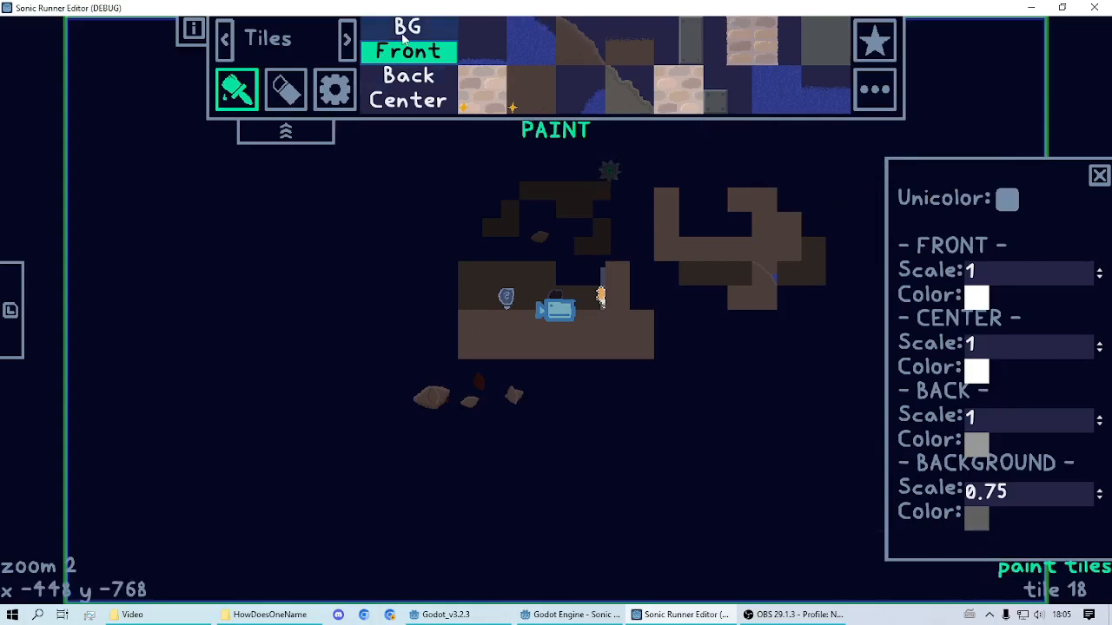
{"action": "left_click", "coordinate": [408, 75]}
{"action": "left_click", "coordinate": [408, 101]}
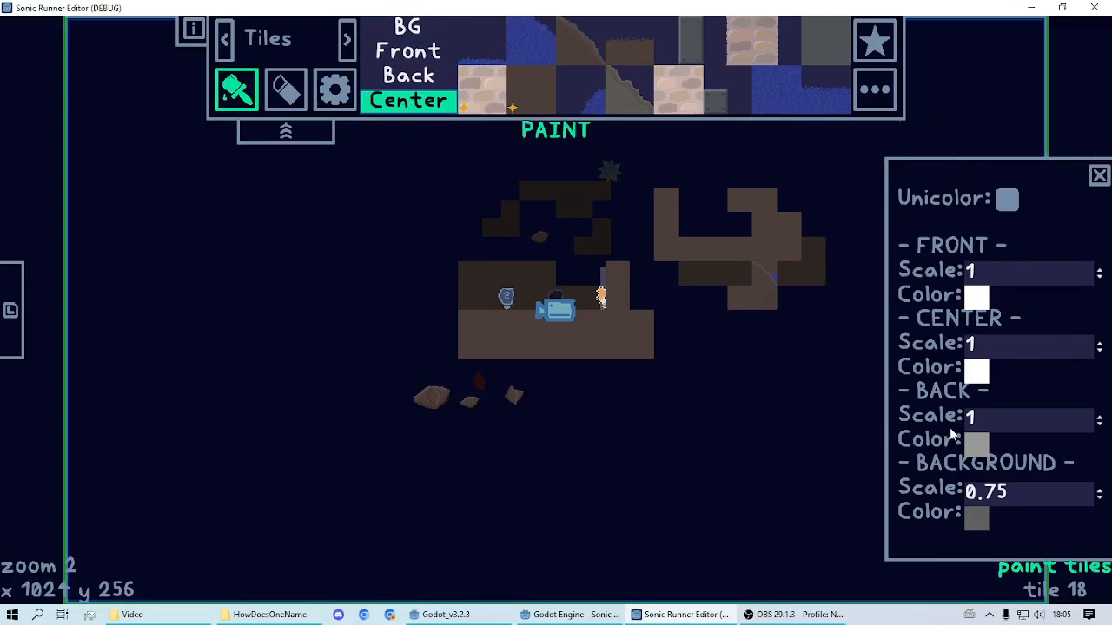
{"action": "left_click", "coordinate": [989, 270]}
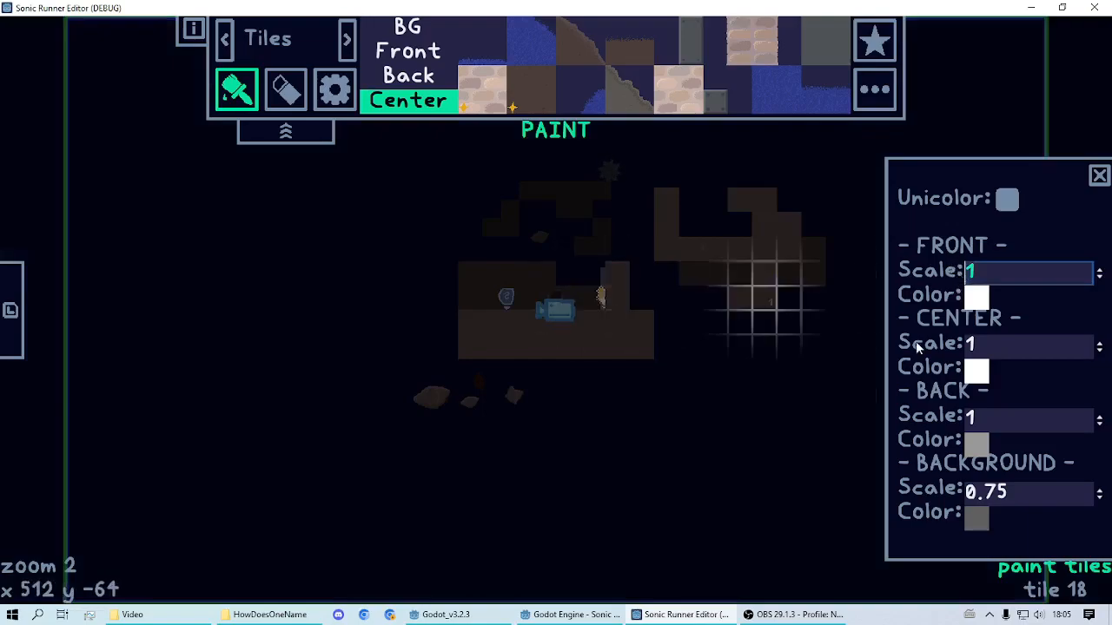
{"action": "left_click", "coordinate": [1001, 494]}
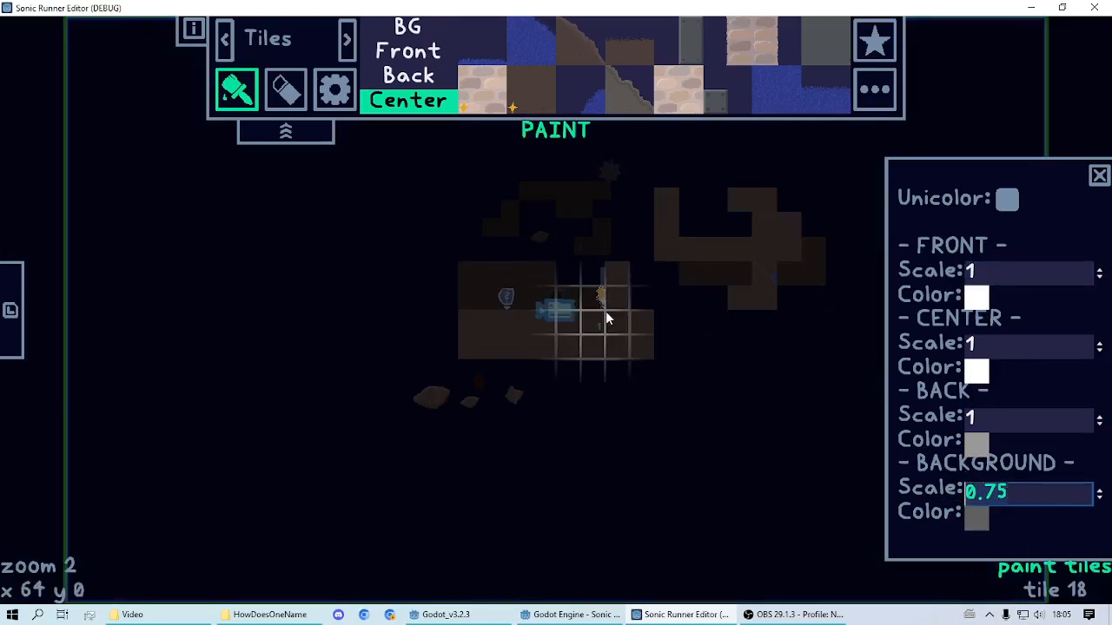
{"action": "left_click", "coordinate": [596, 217]}
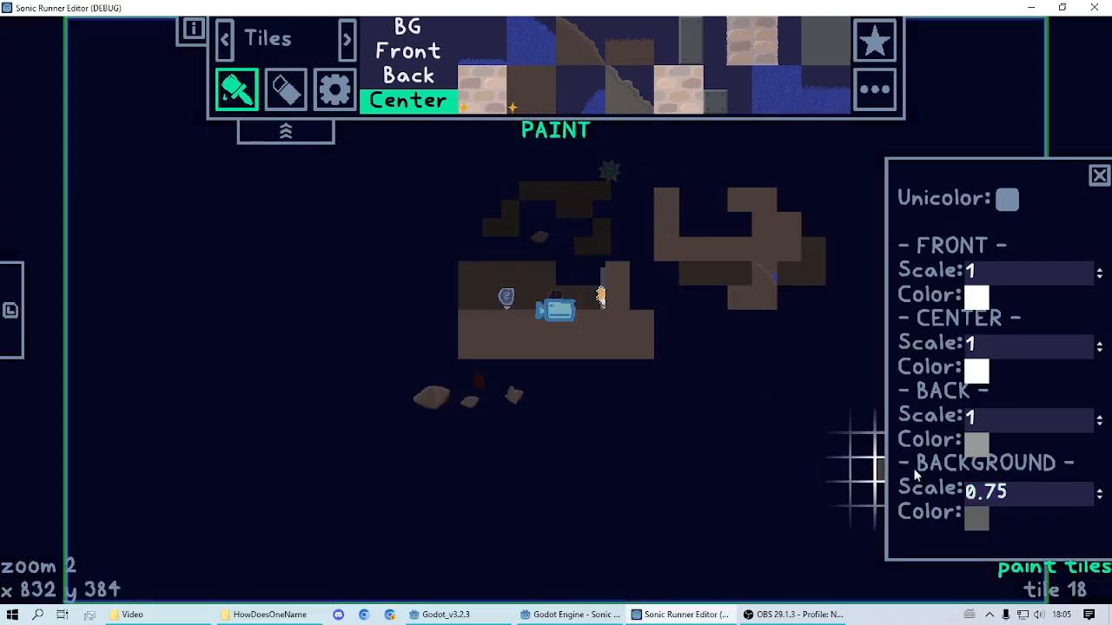
{"action": "left_click", "coordinate": [997, 494]}
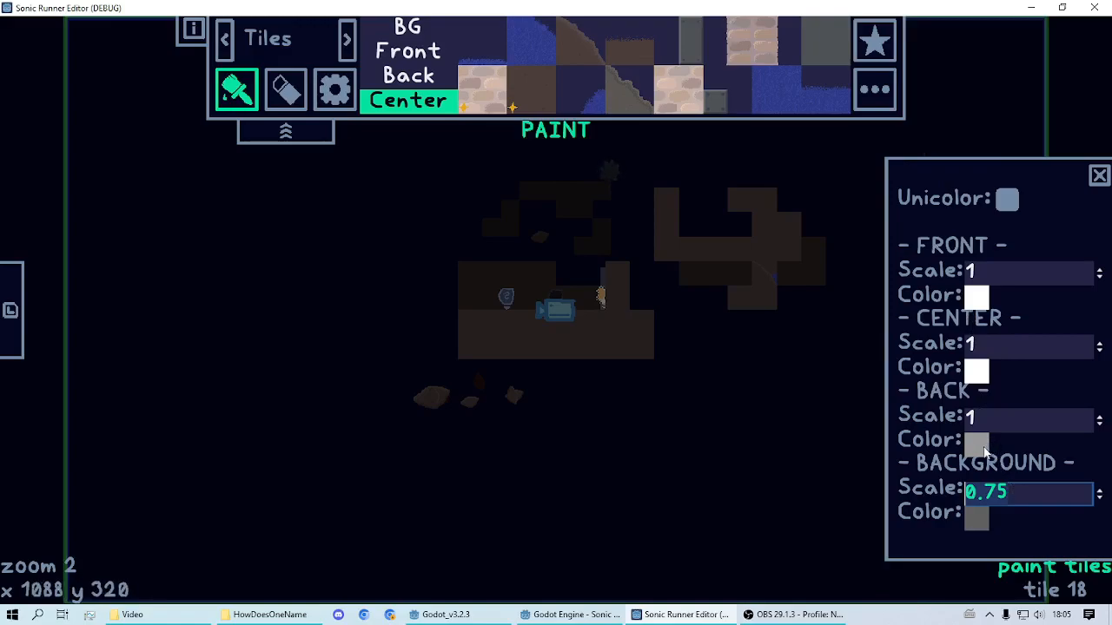
{"action": "left_click", "coordinate": [975, 445]}
{"action": "left_click", "coordinate": [1018, 542]}
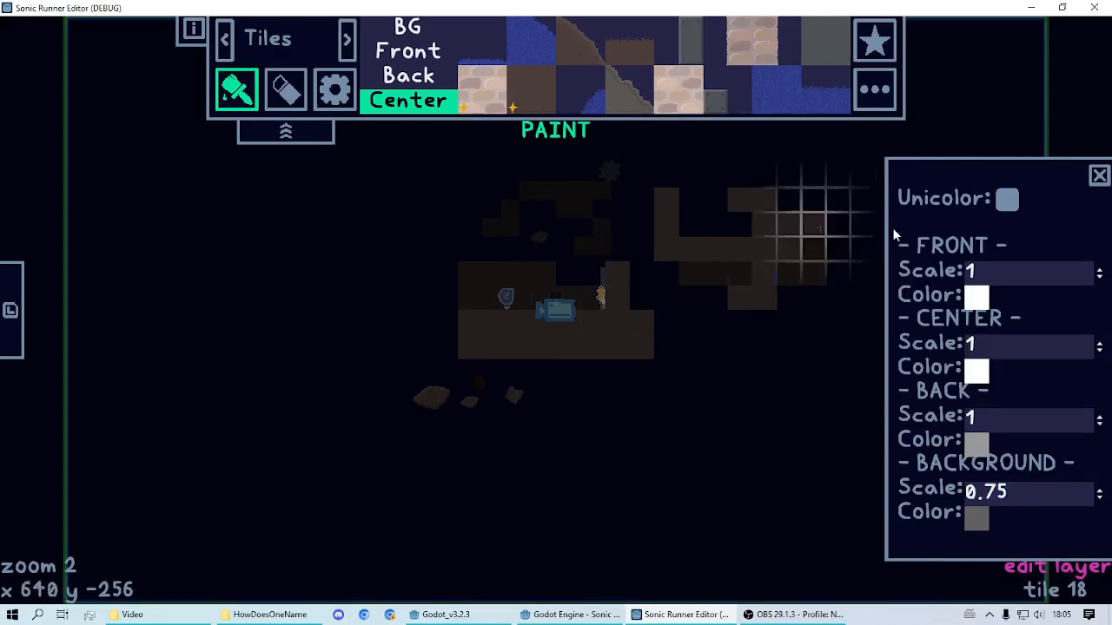
- Enable Unicolor and set the Front layer's color to red, c22121
{"action": "left_click", "coordinate": [1010, 208]}
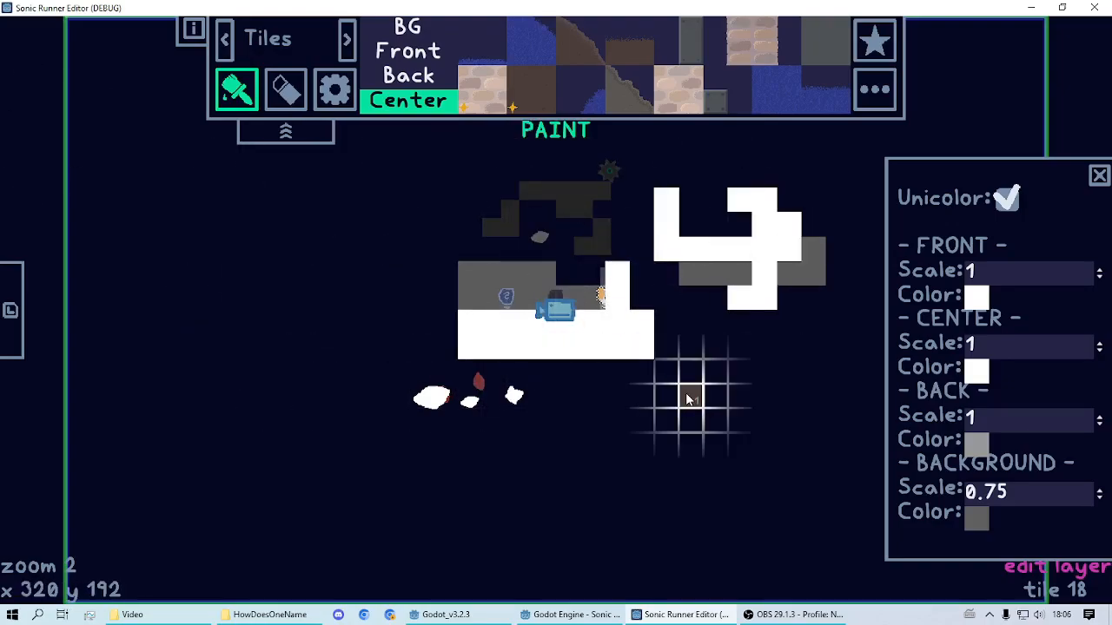
{"action": "left_click", "coordinate": [987, 298]}
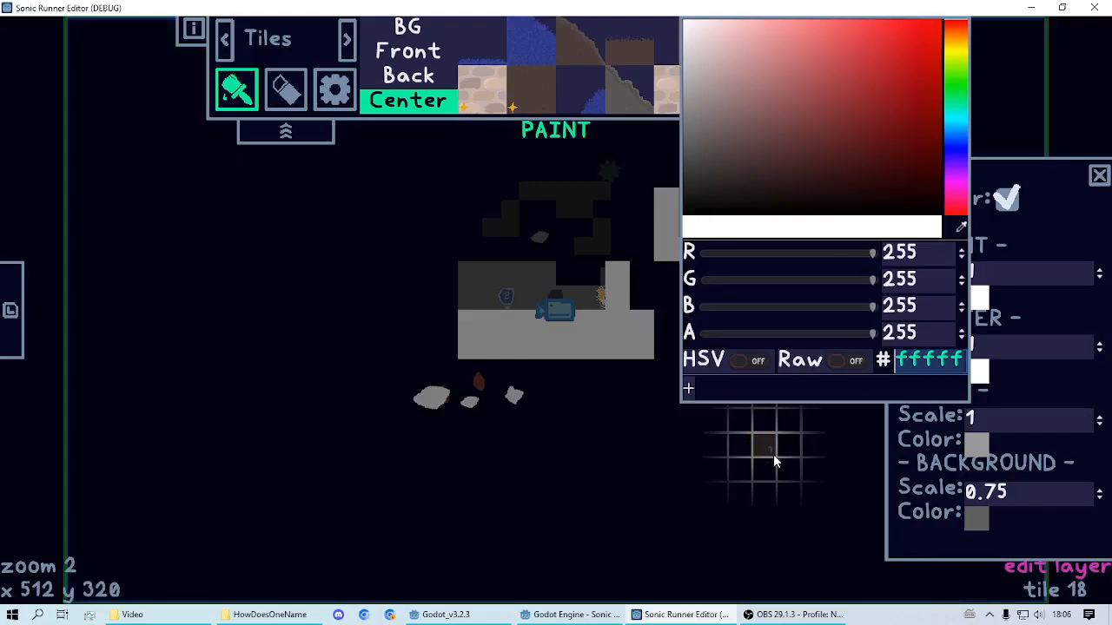
{"action": "mouse_move", "coordinate": [895, 71]}
{"action": "left_mouse_down"}
{"action": "mouse_move", "coordinate": [942, 52]}
{"action": "mouse_move", "coordinate": [941, 32]}
{"action": "mouse_move", "coordinate": [884, 85]}
{"action": "mouse_move", "coordinate": [897, 65]}
{"action": "left_mouse_up"}
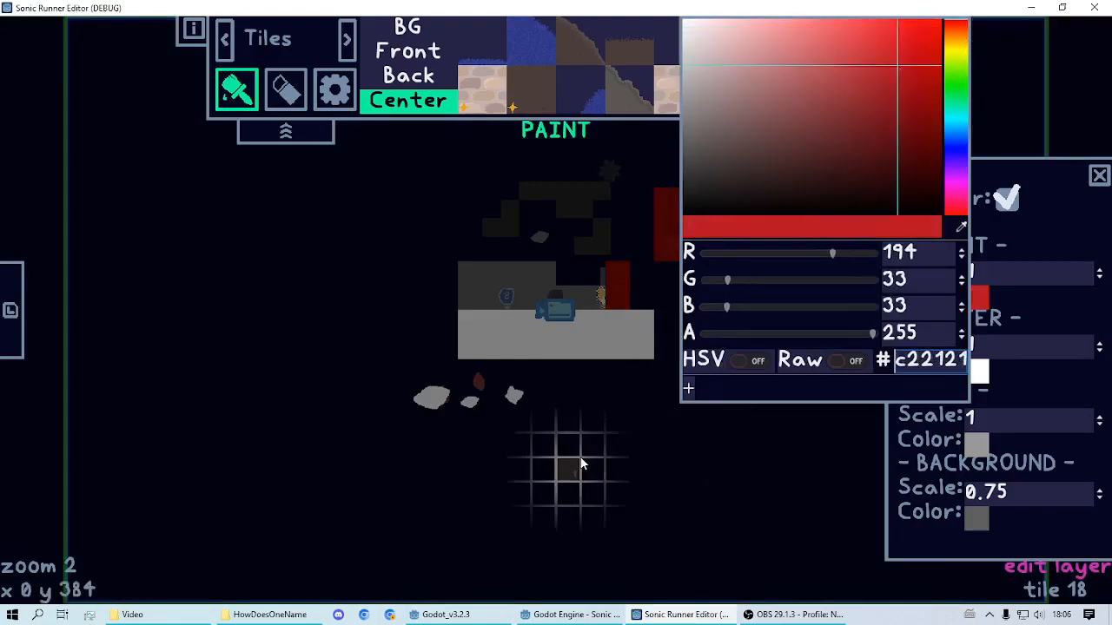
{"action": "left_click", "coordinate": [583, 451]}
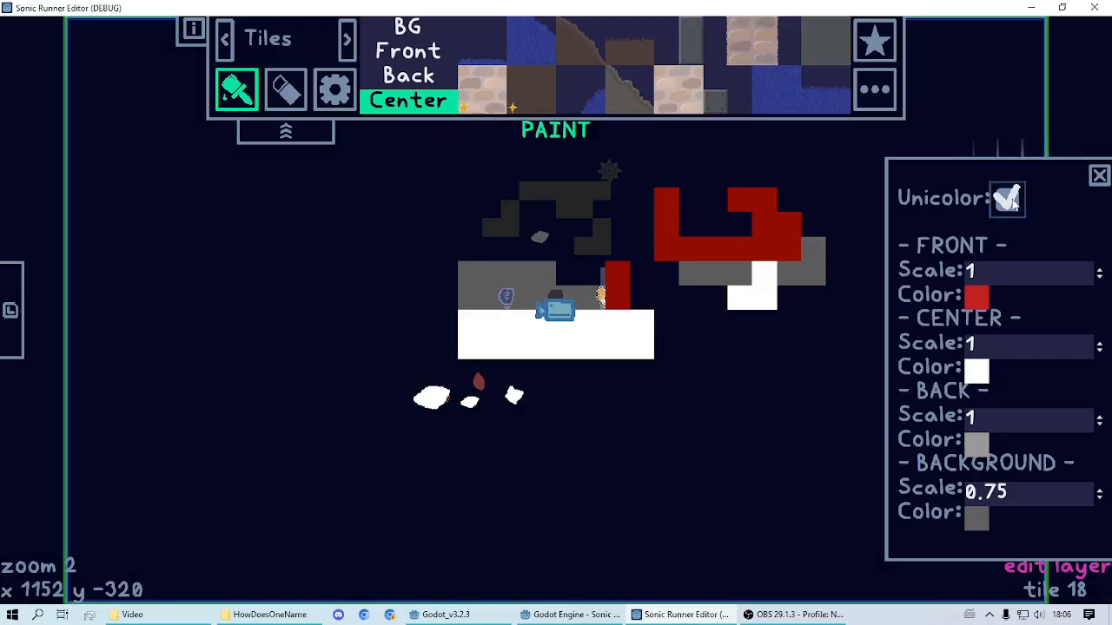
- Disable Unicolor and set the Front layer's color back to white
{"action": "left_click", "coordinate": [1007, 199]}
{"action": "left_click", "coordinate": [977, 297]}
{"action": "left_click_drag", "start_coordinate": [898, 65], "coordinate": [684, 21]}
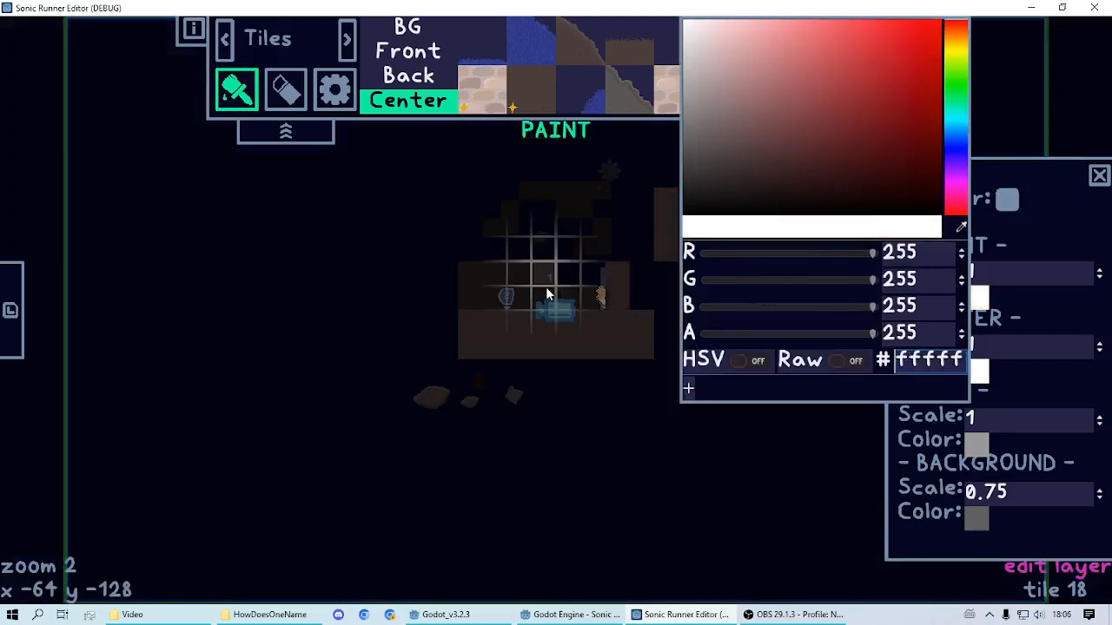
{"action": "left_click", "coordinate": [543, 287]}
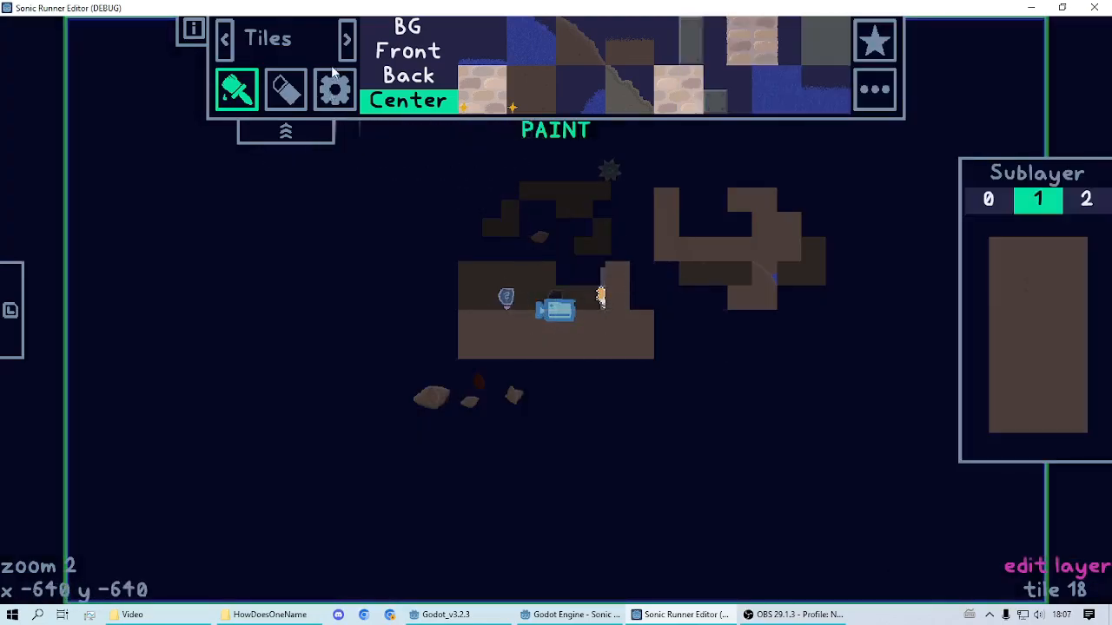
- Switch to the Front layer and erase the plain brown tile column covering the glowing orange object
{"action": "left_click", "coordinate": [346, 38]}
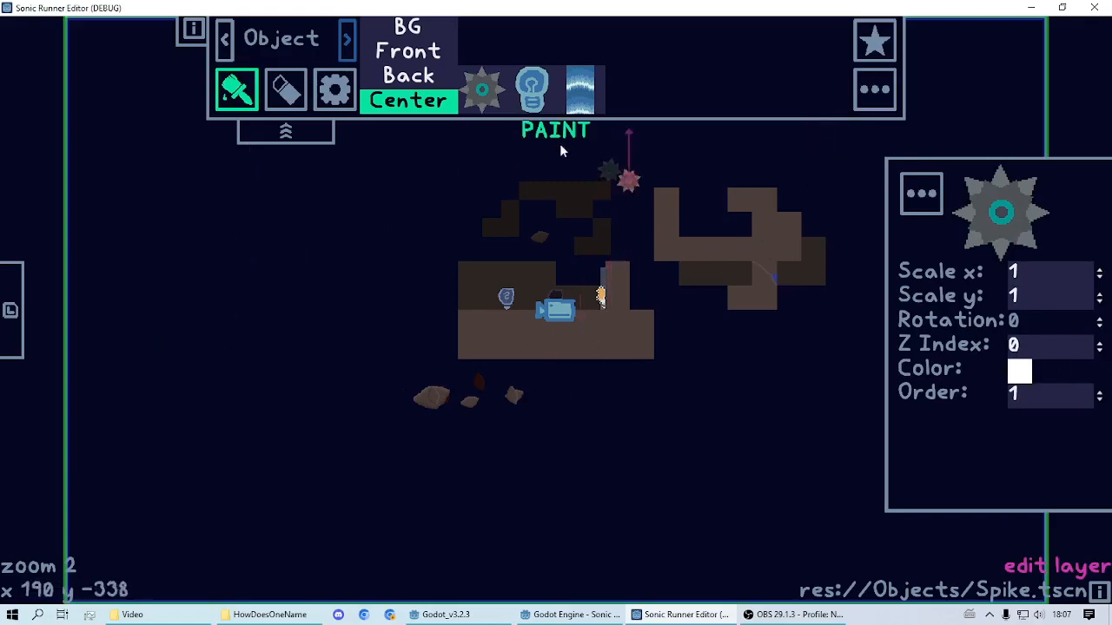
{"action": "left_click", "coordinate": [226, 49]}
{"action": "left_click", "coordinate": [379, 54]}
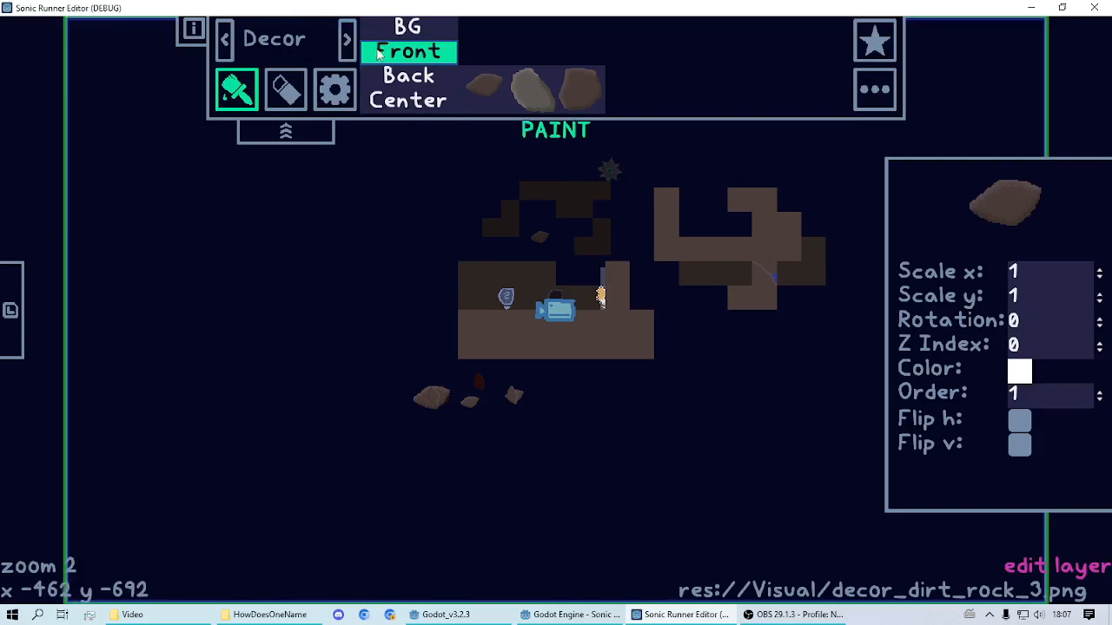
{"action": "left_click", "coordinate": [346, 40]}
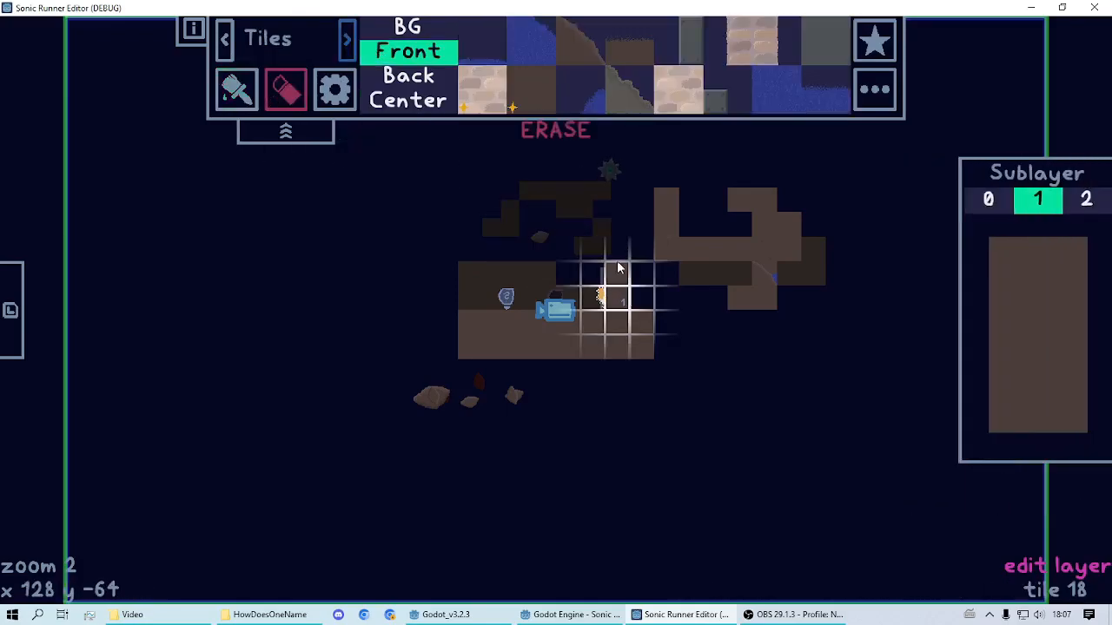
- Open the full object list in the Object category and pick the Player object from the res://Objects/Player/ folder
{"action": "left_click", "coordinate": [346, 40]}
{"action": "left_click", "coordinate": [346, 40]}
{"action": "left_click", "coordinate": [224, 39]}
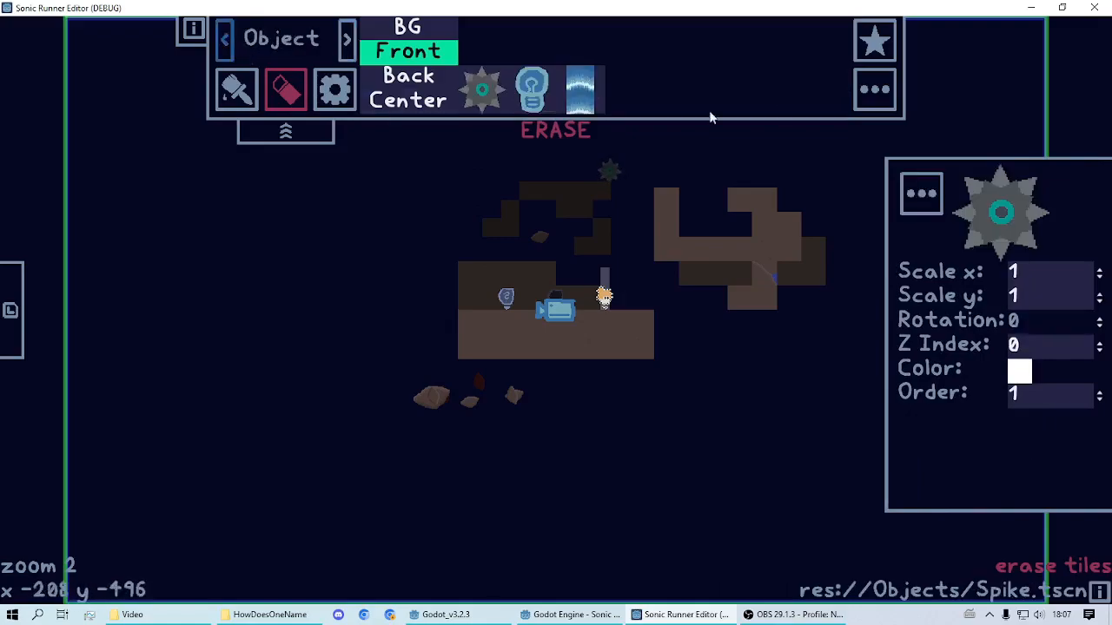
{"action": "left_click", "coordinate": [865, 99]}
{"action": "left_click", "coordinate": [893, 192]}
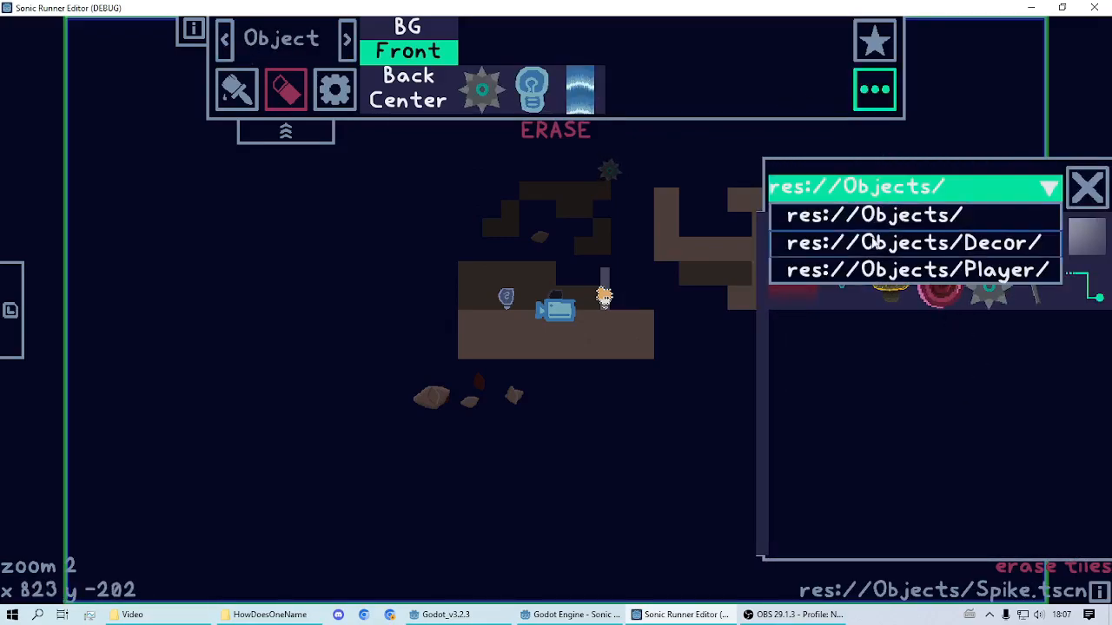
{"action": "left_click", "coordinate": [879, 275]}
{"action": "left_click", "coordinate": [835, 241]}
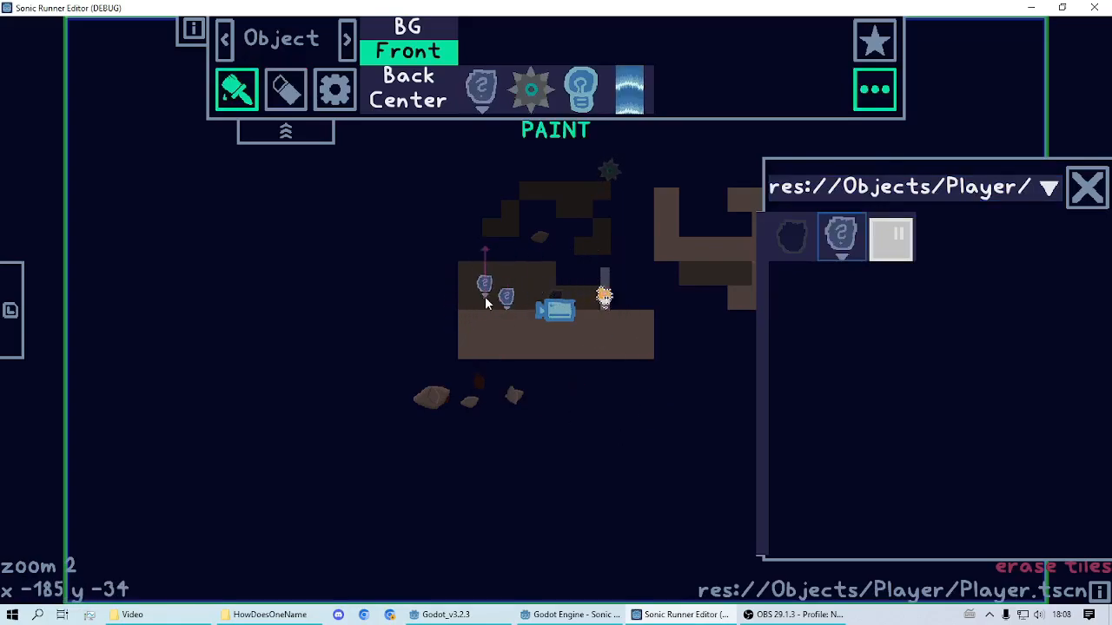
- Try several positions for the Player object around the level, and place it in the empty space beside the dark tile arch
{"action": "mouse_move", "coordinate": [515, 318]}
{"action": "left_mouse_down"}
{"action": "mouse_move", "coordinate": [494, 310]}
{"action": "mouse_move", "coordinate": [468, 321]}
{"action": "left_mouse_up"}
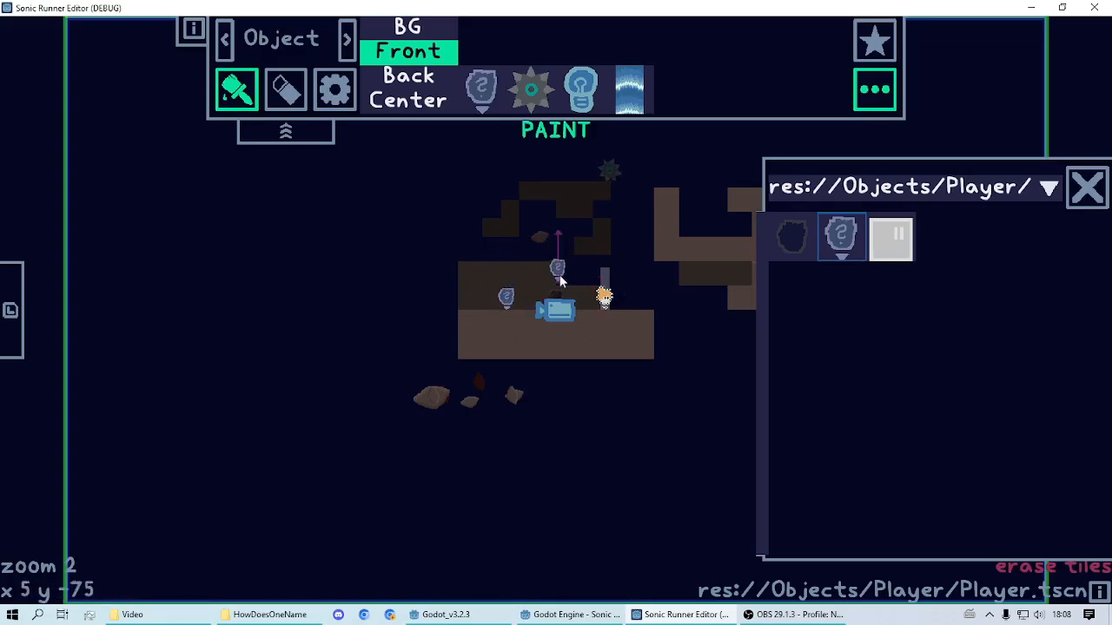
{"action": "left_click_drag", "start_coordinate": [551, 261], "coordinate": [606, 295]}
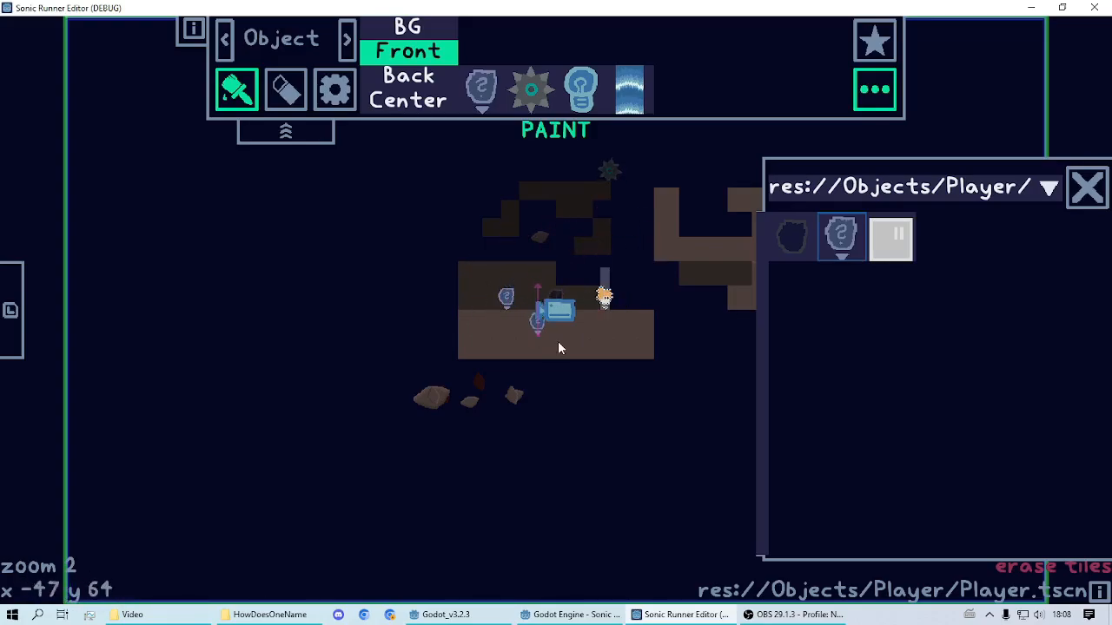
{"action": "mouse_move", "coordinate": [540, 320]}
{"action": "left_mouse_down"}
{"action": "mouse_move", "coordinate": [547, 332]}
{"action": "mouse_move", "coordinate": [398, 397]}
{"action": "mouse_move", "coordinate": [512, 423]}
{"action": "mouse_move", "coordinate": [610, 324]}
{"action": "mouse_move", "coordinate": [388, 279]}
{"action": "left_mouse_up"}
{"action": "mouse_move", "coordinate": [610, 320]}
{"action": "left_mouse_down"}
{"action": "mouse_move", "coordinate": [622, 304]}
{"action": "mouse_move", "coordinate": [441, 340]}
{"action": "left_mouse_up"}
{"action": "mouse_move", "coordinate": [367, 332]}
{"action": "left_mouse_down"}
{"action": "mouse_move", "coordinate": [402, 263]}
{"action": "mouse_move", "coordinate": [235, 466]}
{"action": "mouse_move", "coordinate": [275, 439]}
{"action": "left_mouse_up"}
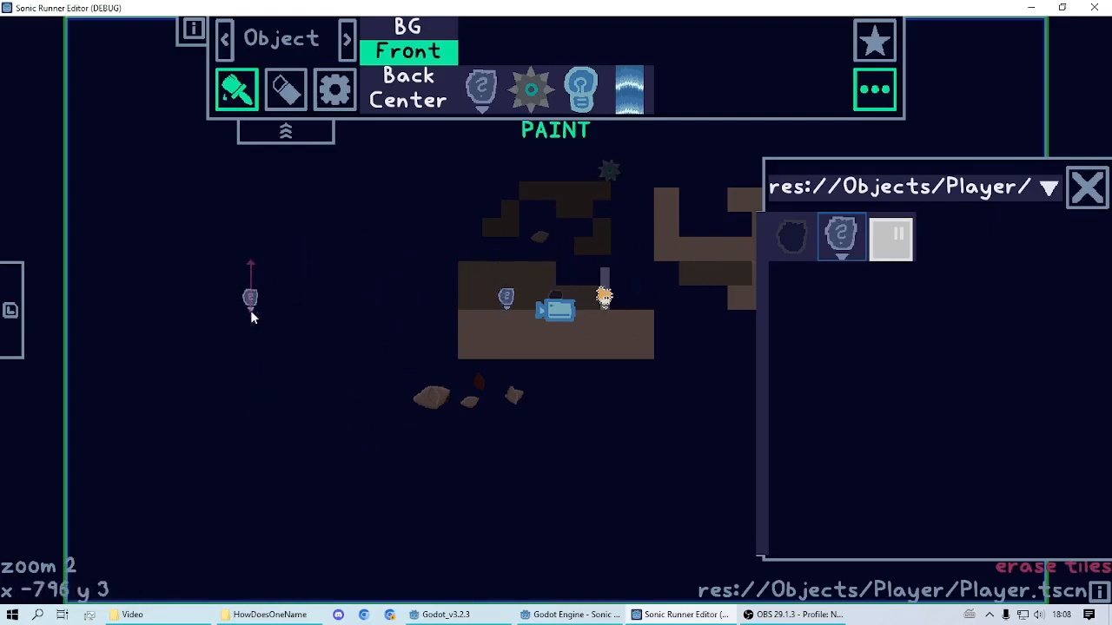
{"action": "left_click", "coordinate": [250, 317]}
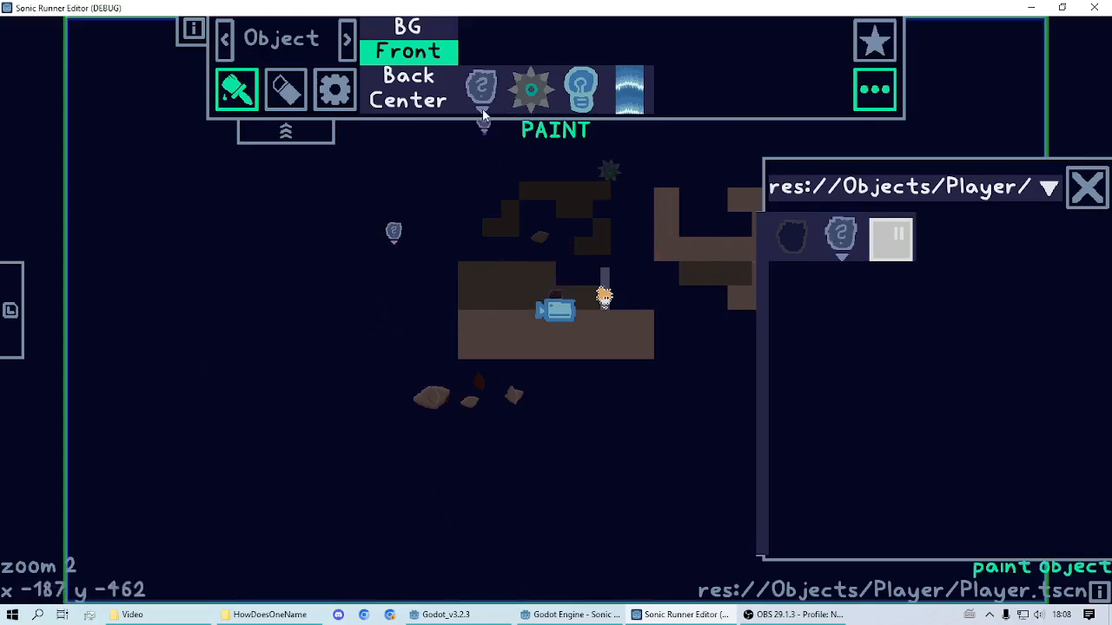
- Close the object list, set the Player's character_name to S1 in its custom properties, and place it beside the large dark block
{"action": "left_click", "coordinate": [1096, 193]}
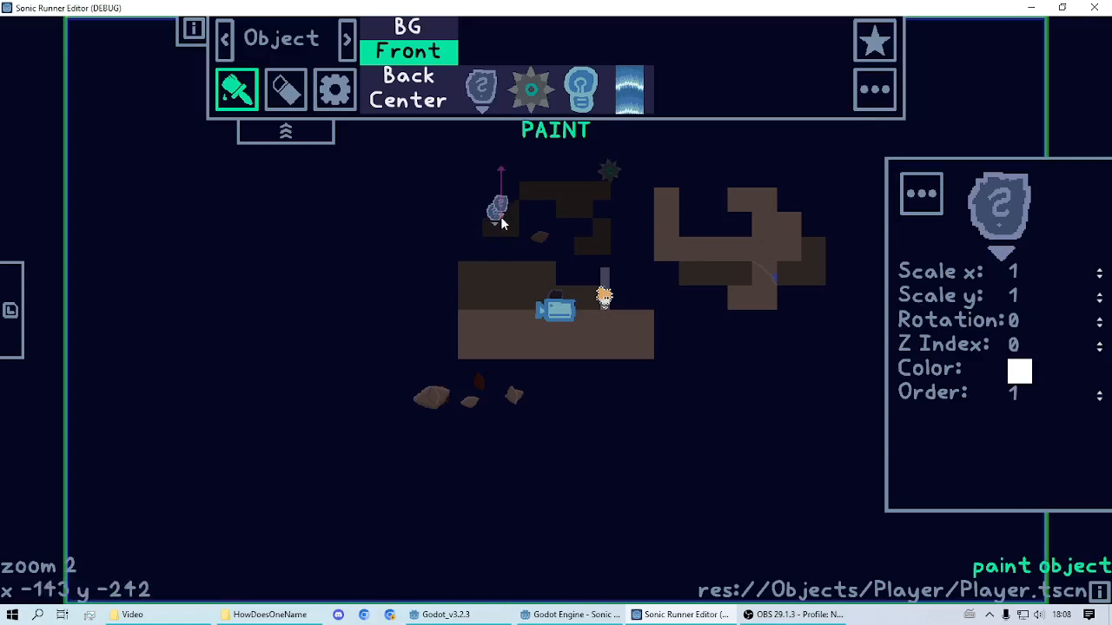
{"action": "left_click", "coordinate": [925, 207]}
{"action": "left_click", "coordinate": [1040, 340]}
{"action": "left_click", "coordinate": [965, 304]}
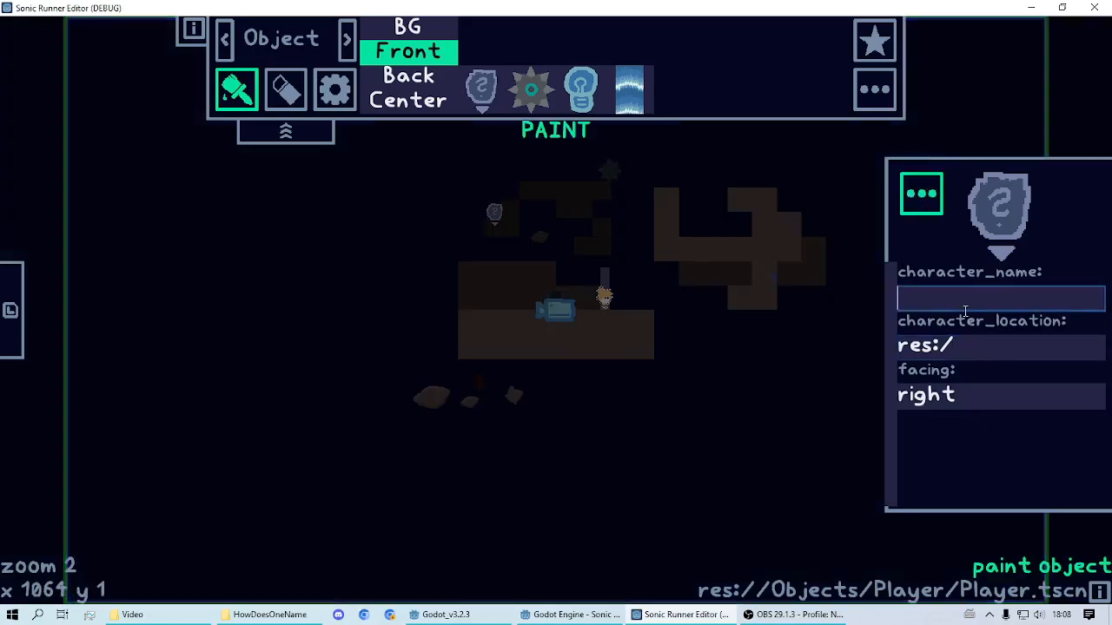
{"action": "type", "text": "S1"}
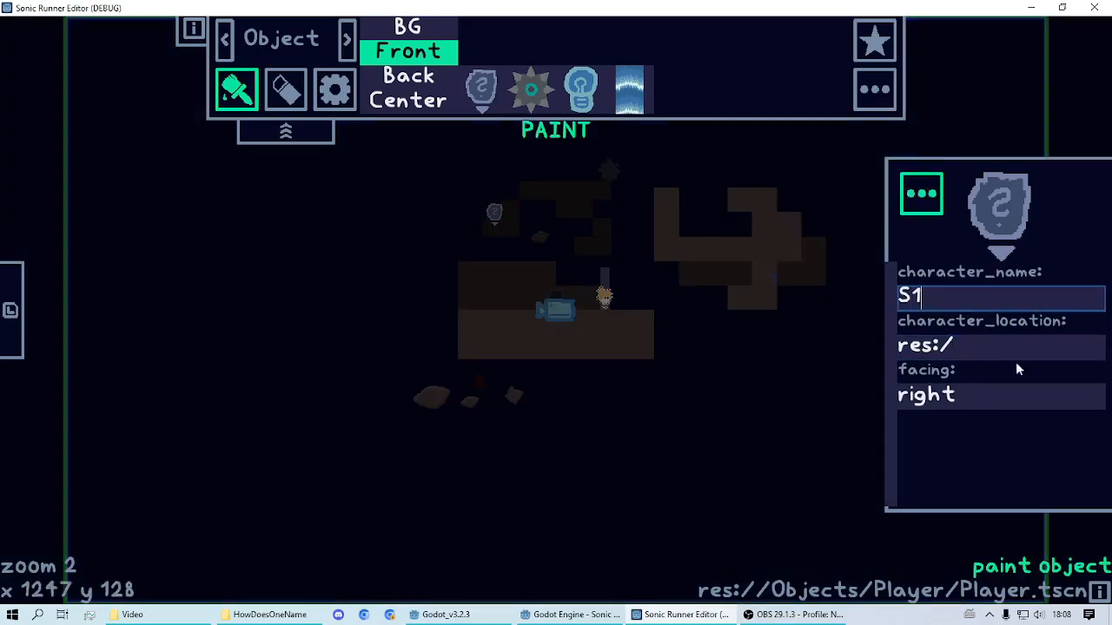
{"action": "key", "text": "Tab"}
{"action": "key", "text": "Tab"}
{"action": "left_click", "coordinate": [631, 210]}
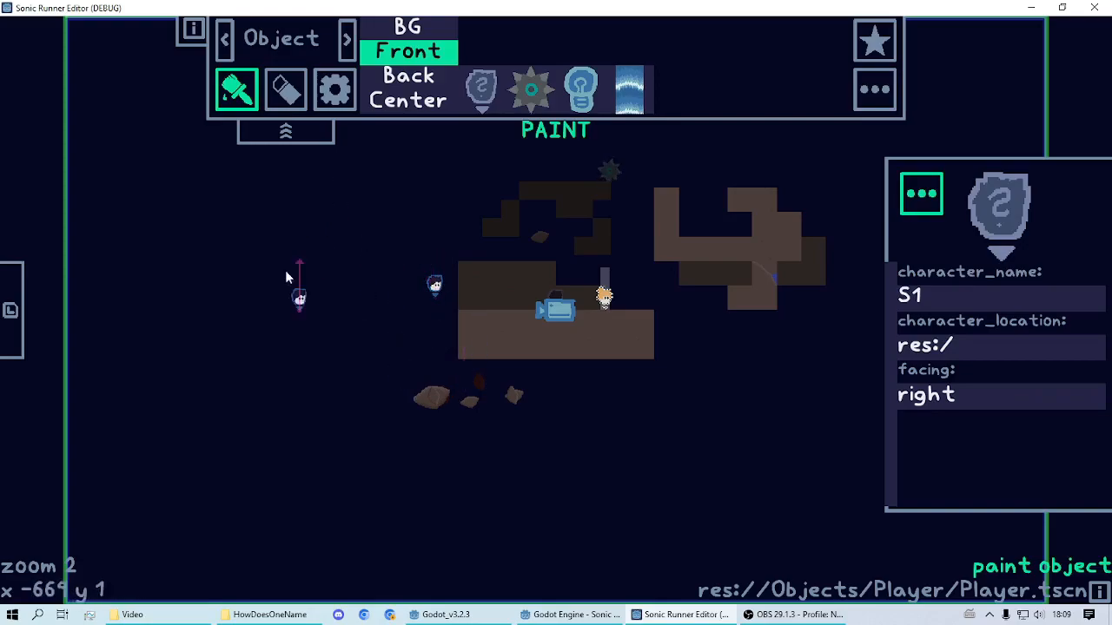
- Set the Player's character_name to XT9 and place the character on the large dark brown block
{"action": "left_click_drag", "start_coordinate": [945, 298], "coordinate": [855, 291]}
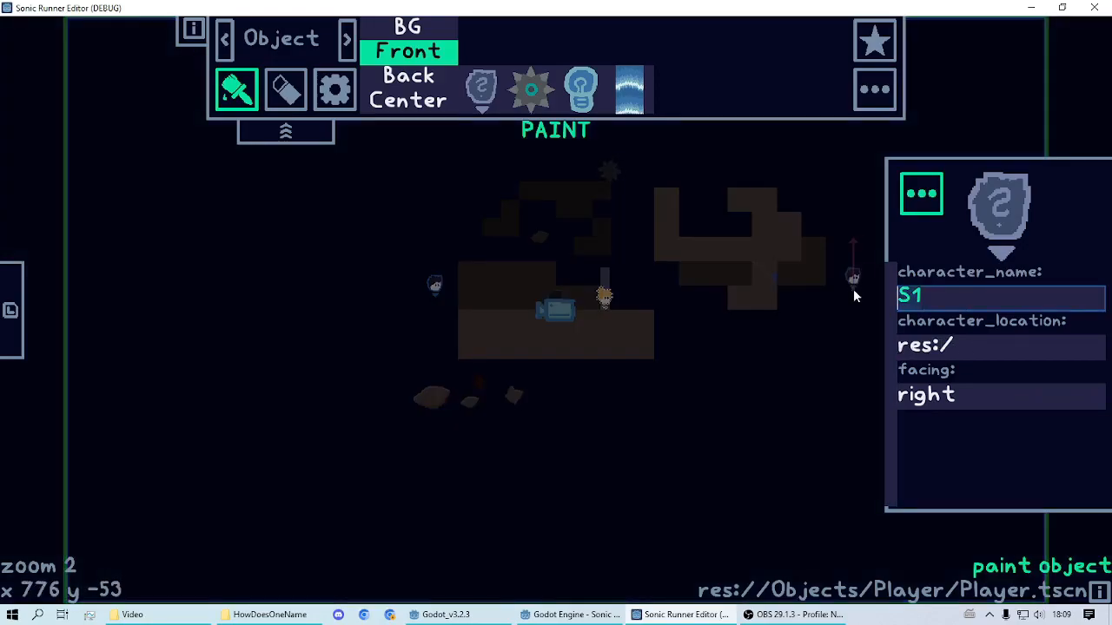
{"action": "type", "text": "XT"}
{"action": "key", "text": "BackSpace"}
{"action": "type", "text": "T9"}
{"action": "key", "text": "Return"}
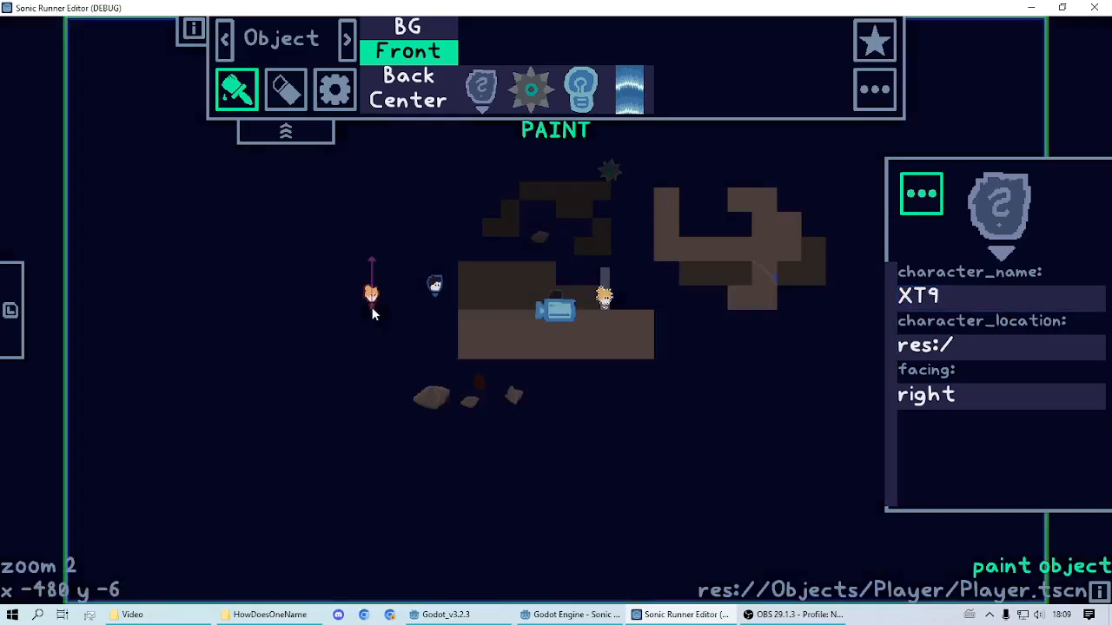
{"action": "left_click", "coordinate": [496, 280]}
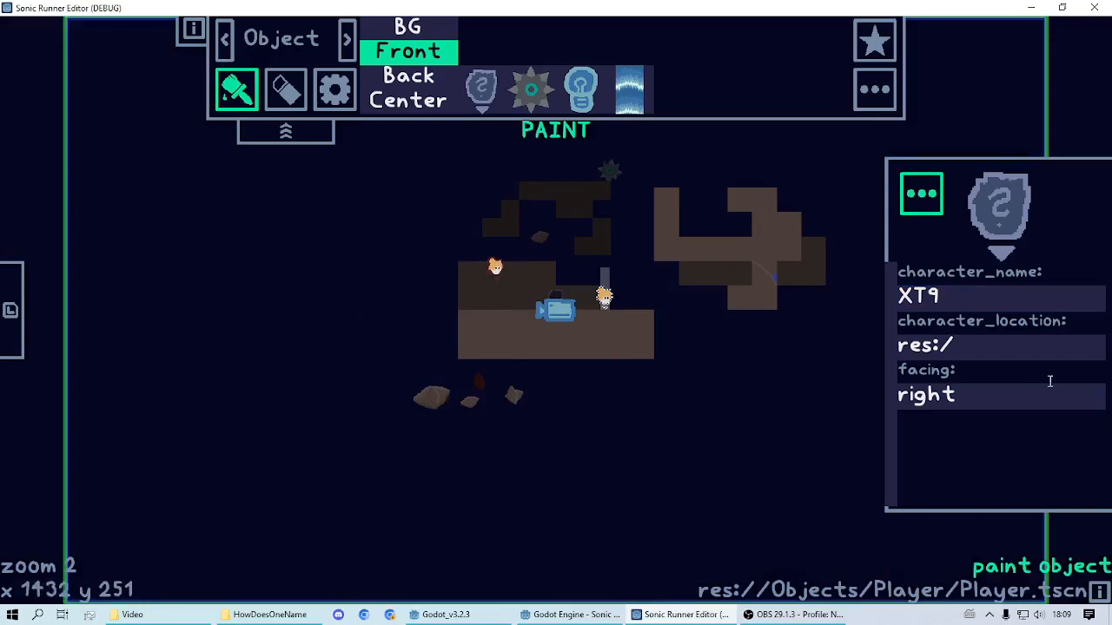
- Set the Player's facing property to left and place the character above the detached brown tile structure
{"action": "left_click", "coordinate": [1001, 402]}
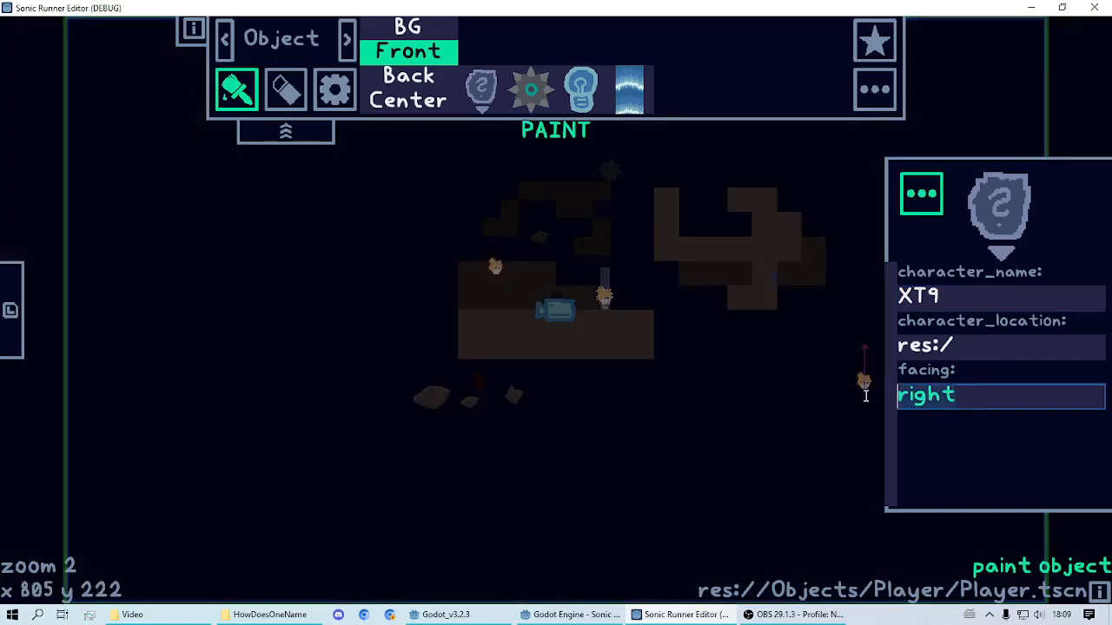
{"action": "type", "text": "left"}
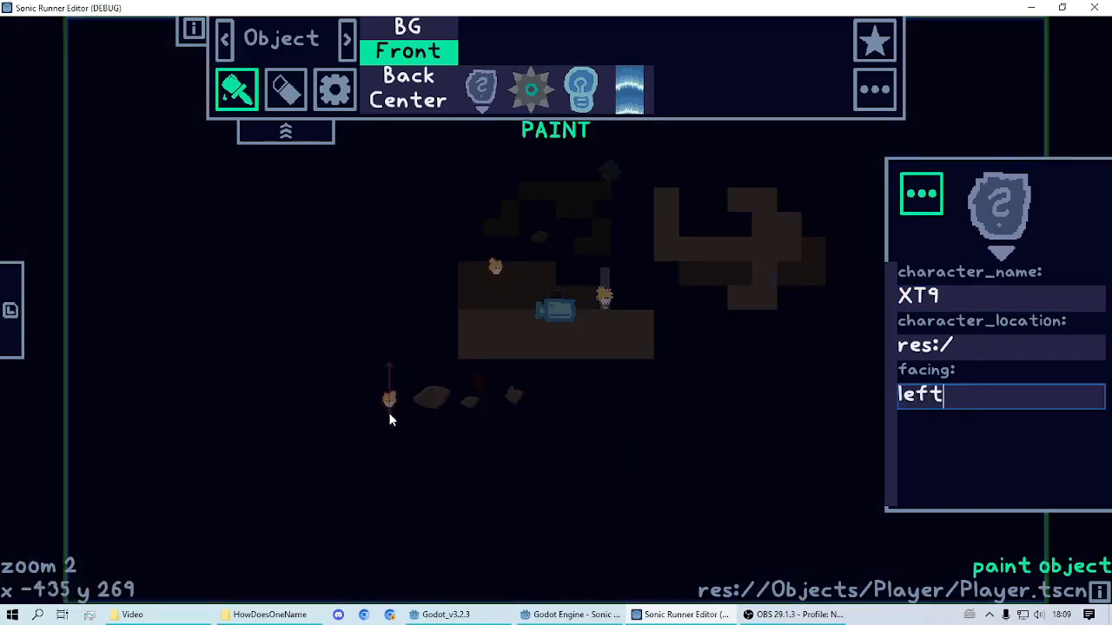
{"action": "key", "text": "Return"}
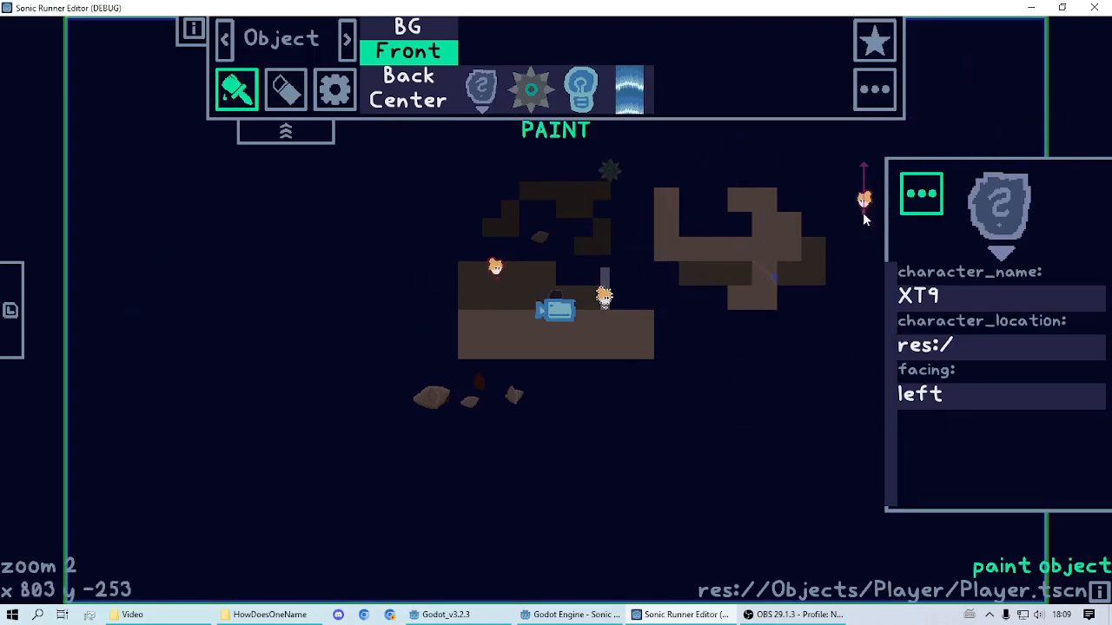
{"action": "left_click", "coordinate": [831, 186]}
- Examine the Player's character_location field and its general properties, including the color picker
{"action": "left_click_drag", "start_coordinate": [961, 346], "coordinate": [868, 350]}
{"action": "left_click_drag", "start_coordinate": [969, 344], "coordinate": [914, 351]}
{"action": "left_click", "coordinate": [995, 350]}
{"action": "left_click", "coordinate": [917, 198]}
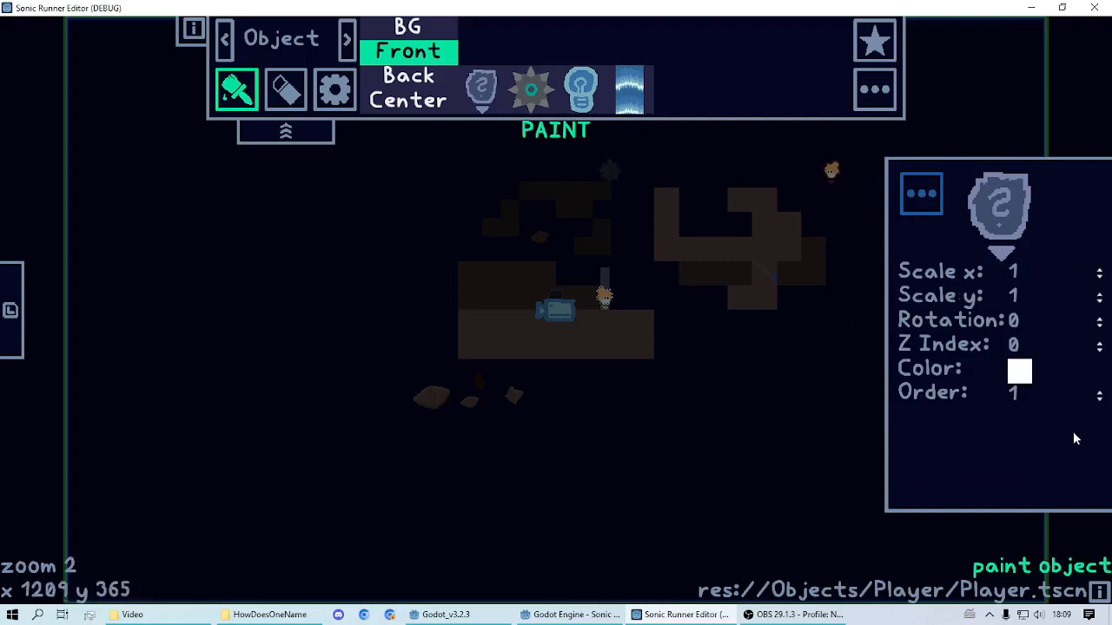
{"action": "left_click", "coordinate": [1028, 372]}
{"action": "left_click", "coordinate": [1007, 472]}
{"action": "left_click", "coordinate": [1024, 372]}
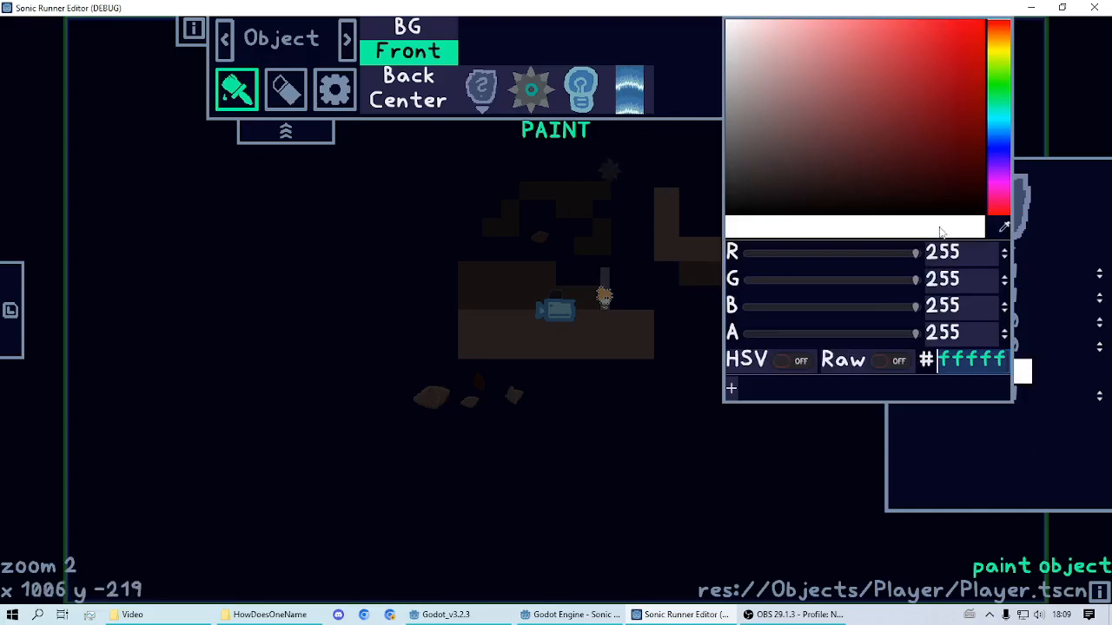
{"action": "left_click", "coordinate": [1037, 453]}
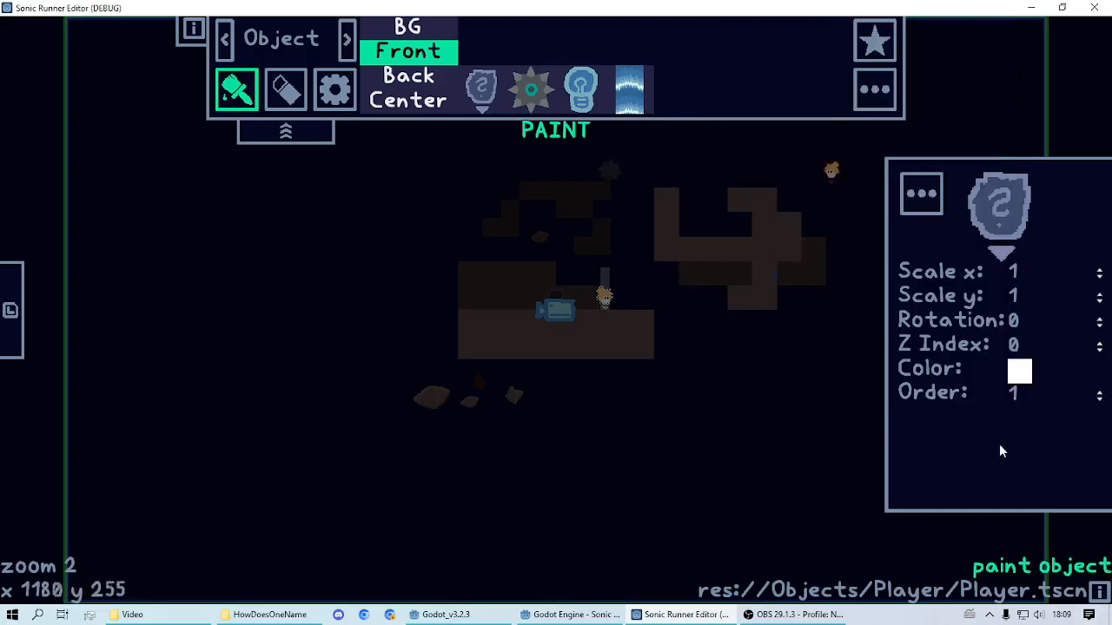
{"action": "left_click", "coordinate": [840, 414]}
{"action": "left_click", "coordinate": [920, 204]}
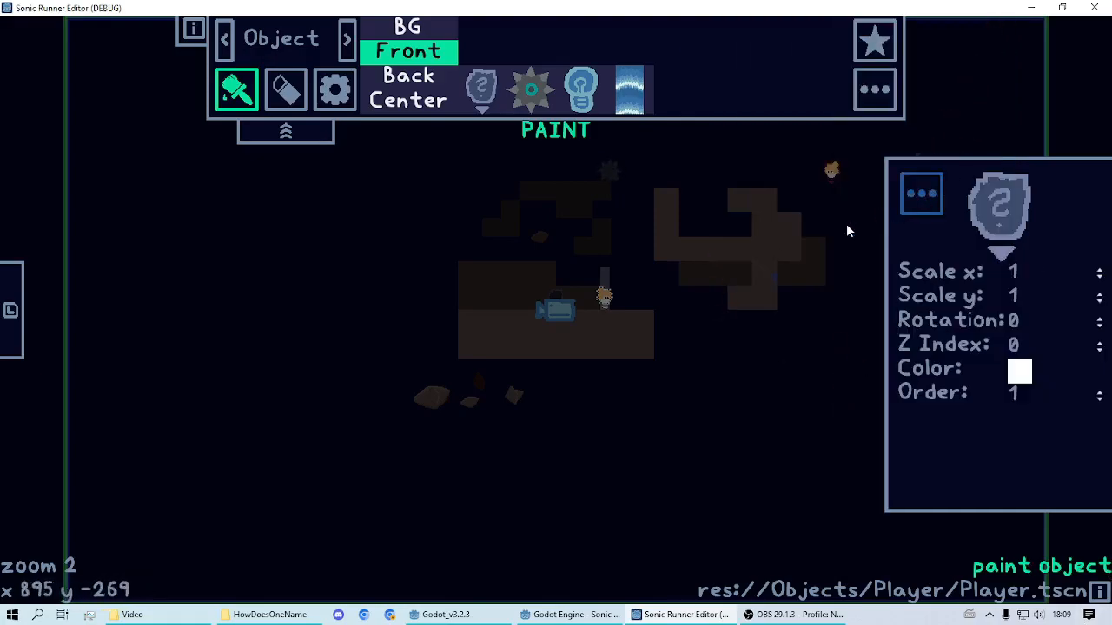
- Pick the Finish object from the level, review its custom properties, and place it in the empty space near the level's left border
{"action": "left_click", "coordinate": [333, 92]}
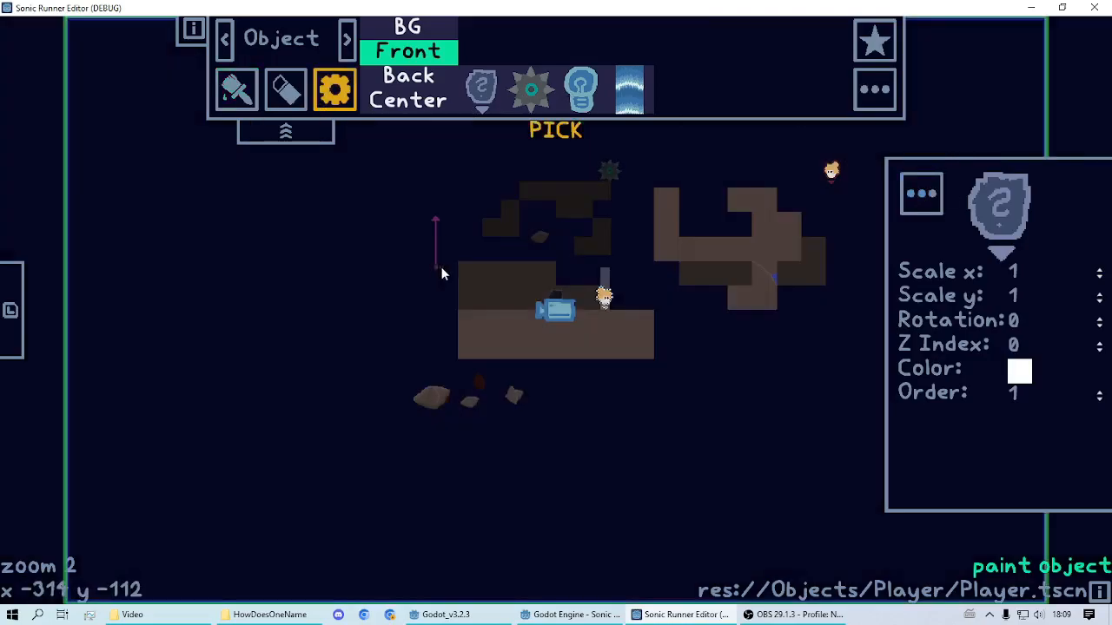
{"action": "left_click", "coordinate": [607, 301]}
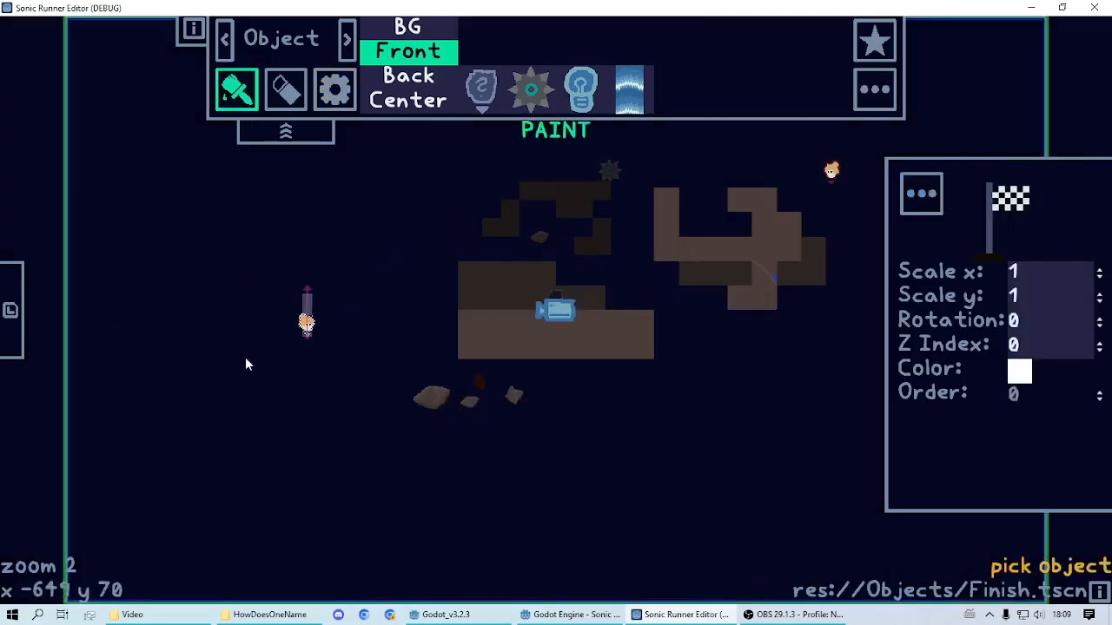
{"action": "left_click", "coordinate": [928, 205]}
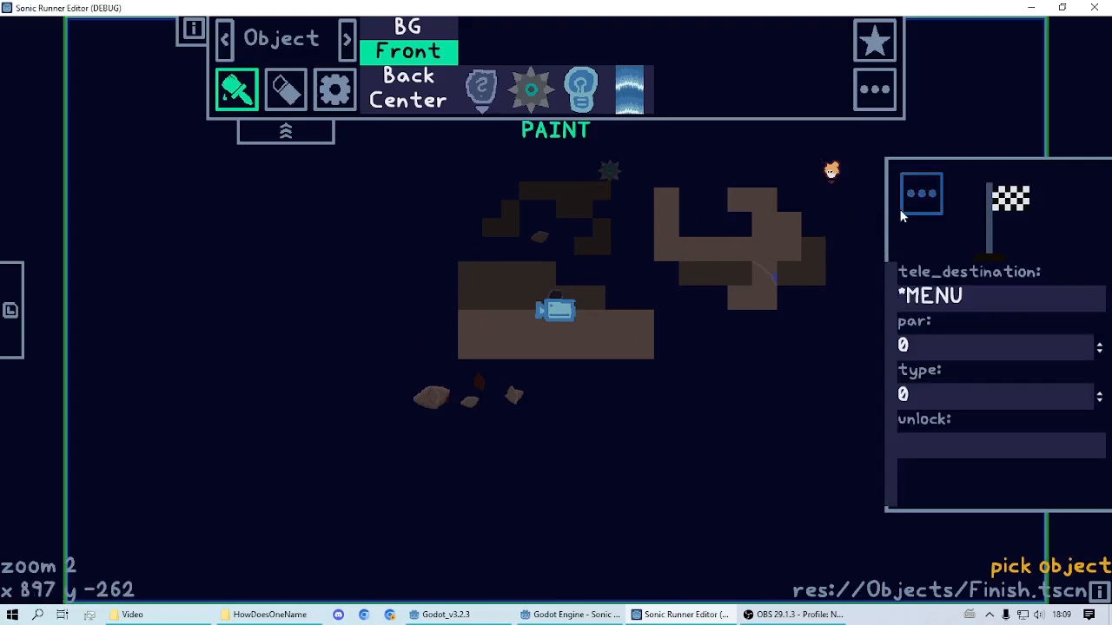
{"action": "left_click", "coordinate": [908, 207]}
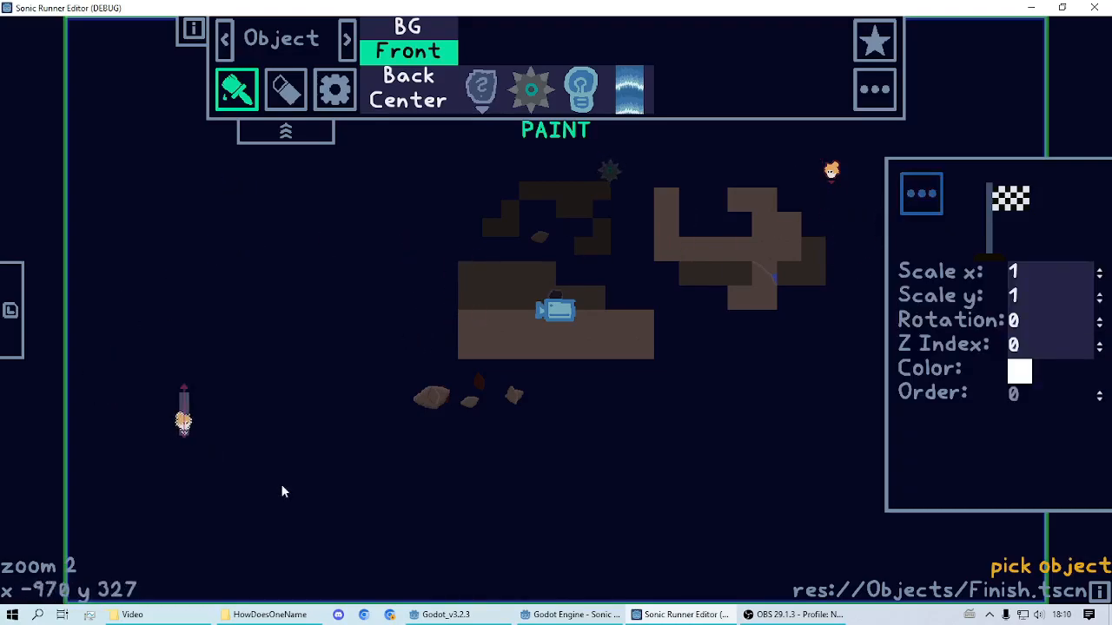
{"action": "left_click", "coordinate": [166, 242]}
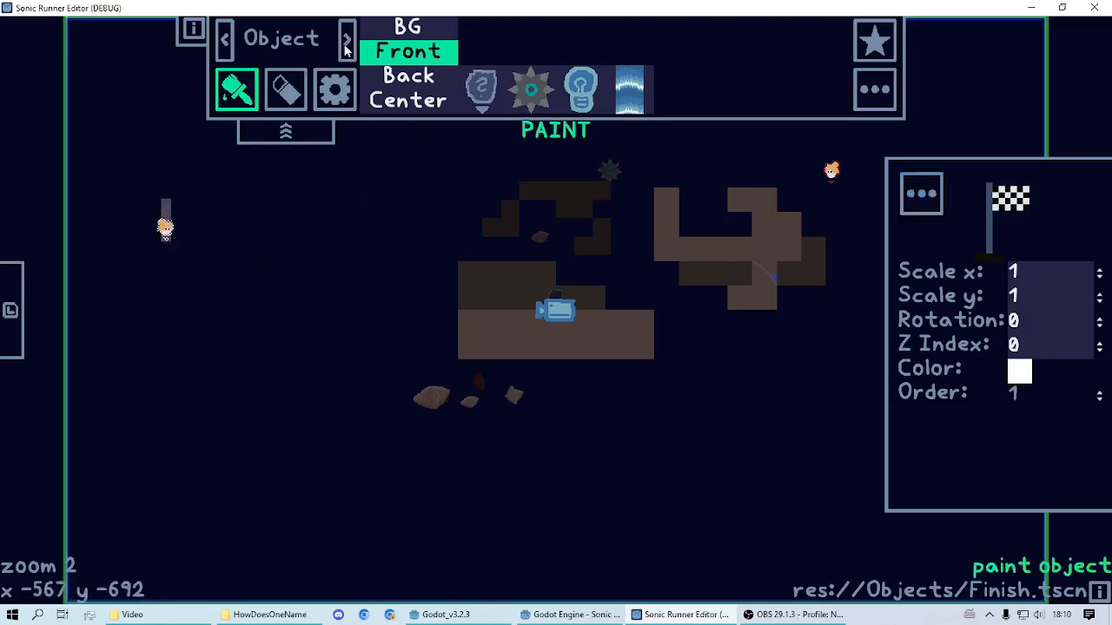
- Switch to tile painting, extend the brown ground into a raised platform under the Finish object, and return to the Object category
{"action": "left_click", "coordinate": [346, 40]}
{"action": "left_click", "coordinate": [346, 39]}
{"action": "mouse_move", "coordinate": [162, 243]}
{"action": "left_mouse_down"}
{"action": "mouse_move", "coordinate": [229, 300]}
{"action": "mouse_move", "coordinate": [223, 345]}
{"action": "mouse_move", "coordinate": [442, 336]}
{"action": "mouse_move", "coordinate": [192, 340]}
{"action": "left_mouse_up"}
{"action": "left_click", "coordinate": [347, 39]}
- Pick the Finish object and set it down on top of the new raised tile platform
{"action": "left_click", "coordinate": [336, 94]}
{"action": "left_click", "coordinate": [157, 217]}
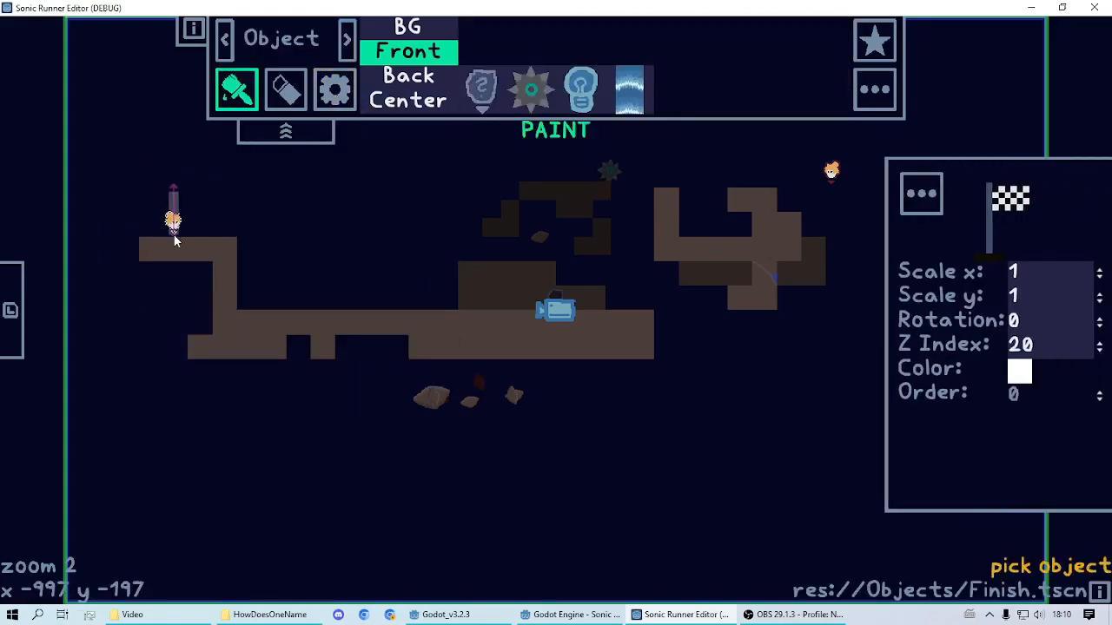
{"action": "left_click", "coordinate": [173, 236]}
- Pick the Player and place it on the brown ground at the end farthest from the Finish object
{"action": "left_click", "coordinate": [339, 106]}
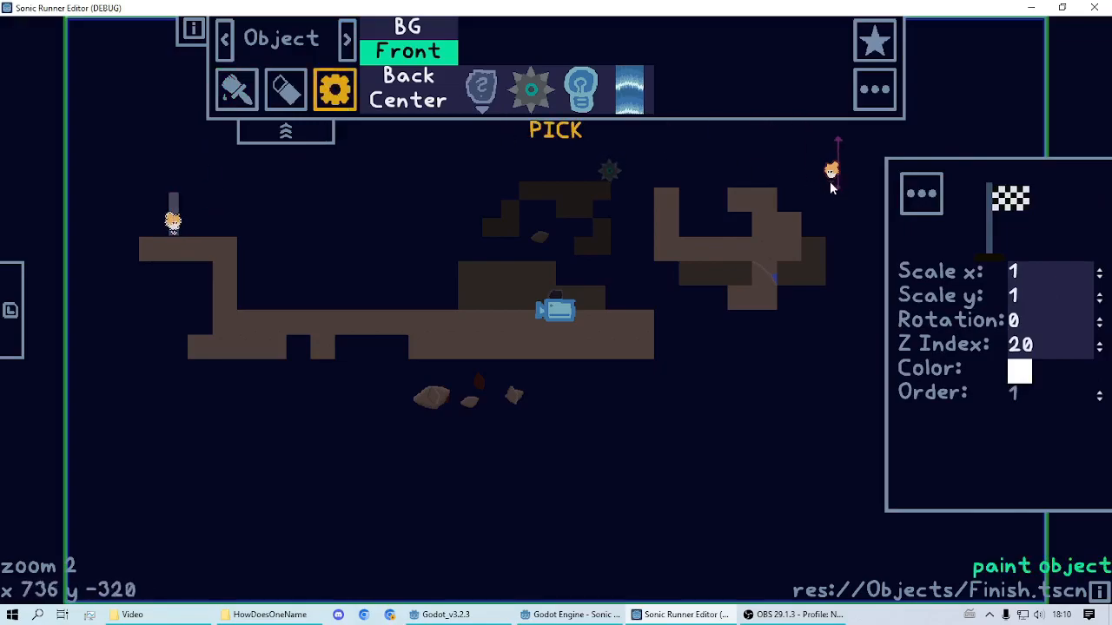
{"action": "left_click", "coordinate": [833, 184]}
{"action": "left_click", "coordinate": [633, 309]}
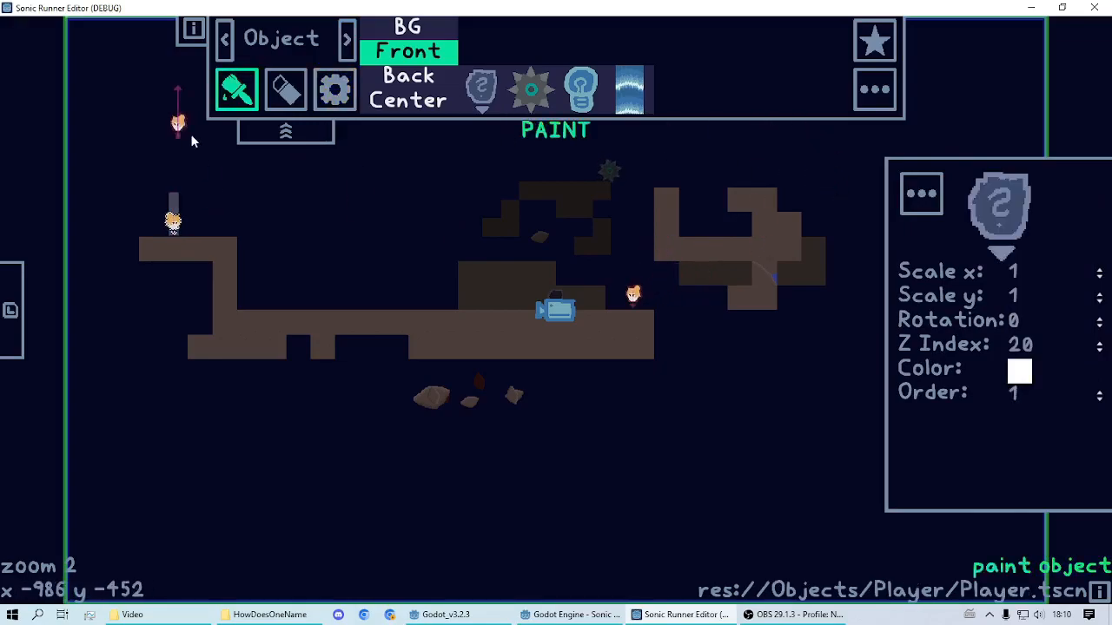
- Pick the Finish object, review the tele_destination field in its custom properties, and place it back on the raised tile platform
{"action": "left_click", "coordinate": [341, 104]}
{"action": "left_click", "coordinate": [819, 225]}
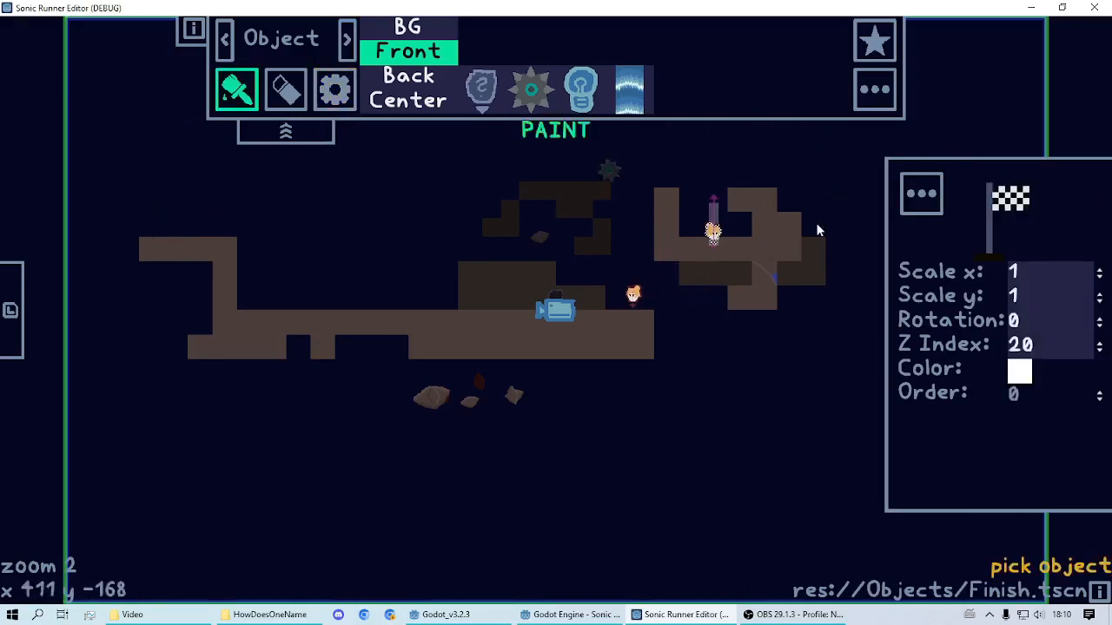
{"action": "left_click", "coordinate": [920, 192]}
{"action": "left_click_drag", "start_coordinate": [999, 300], "coordinate": [899, 295]}
{"action": "left_click", "coordinate": [1006, 300]}
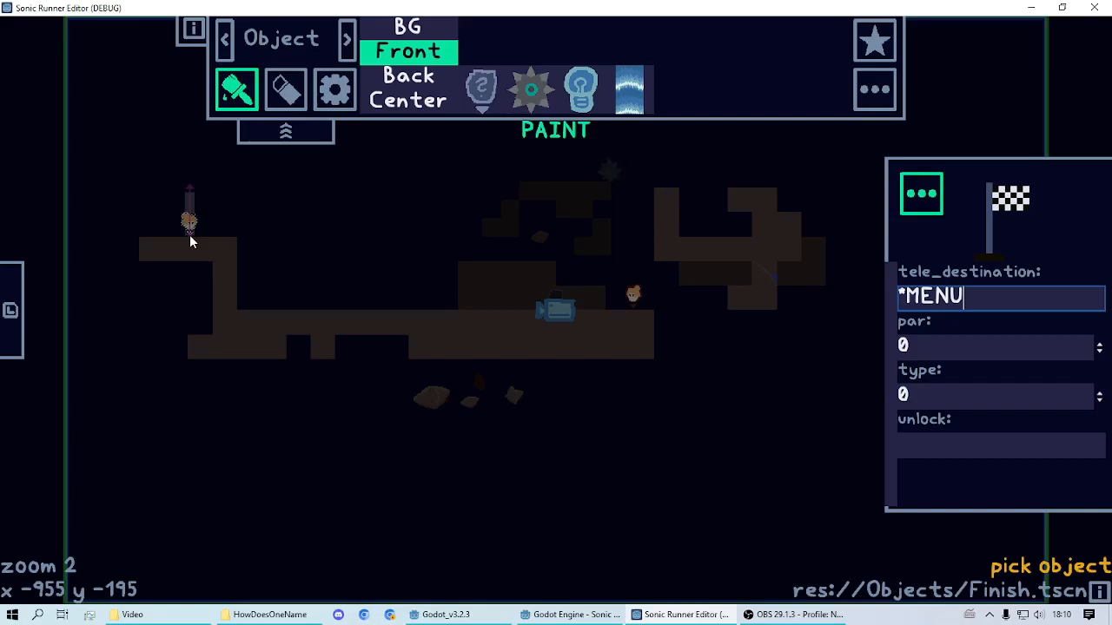
{"action": "left_click_drag", "start_coordinate": [1015, 295], "coordinate": [851, 285]}
{"action": "left_click", "coordinate": [1000, 299]}
{"action": "left_click", "coordinate": [194, 231]}
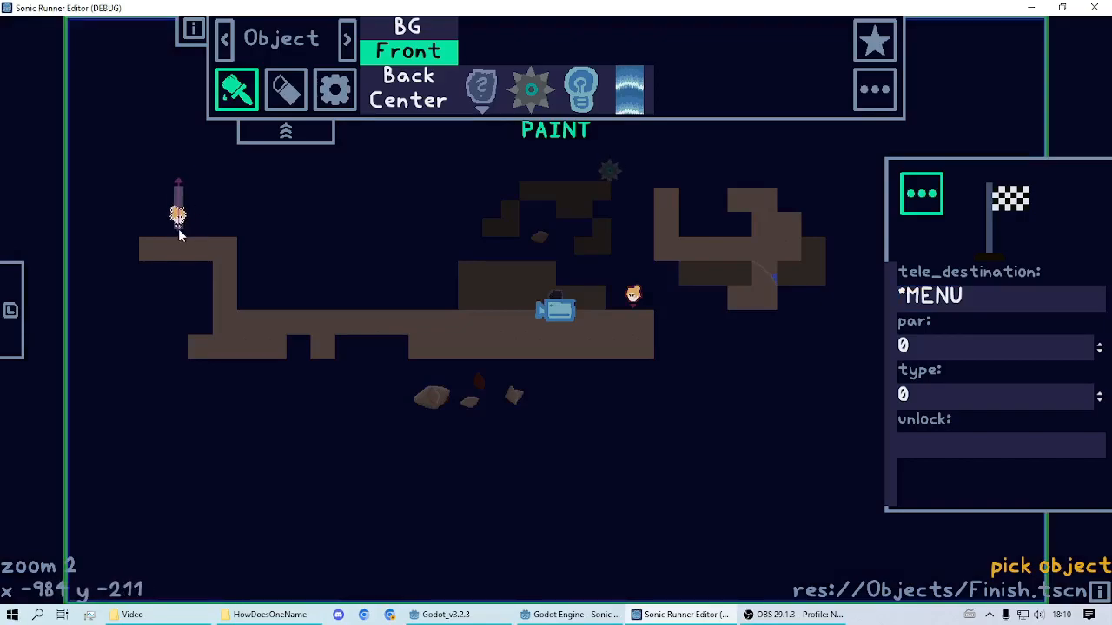
{"action": "left_click", "coordinate": [975, 297]}
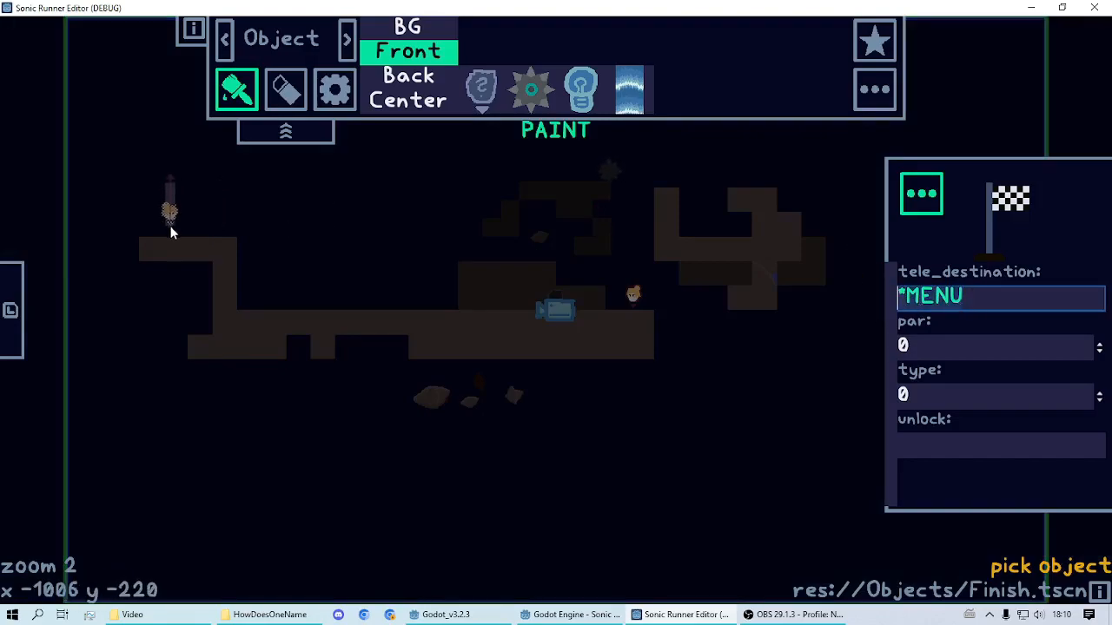
{"action": "left_click_drag", "start_coordinate": [989, 293], "coordinate": [919, 304]}
{"action": "left_click", "coordinate": [997, 302]}
{"action": "double_click", "coordinate": [947, 300]}
{"action": "left_click", "coordinate": [1017, 295]}
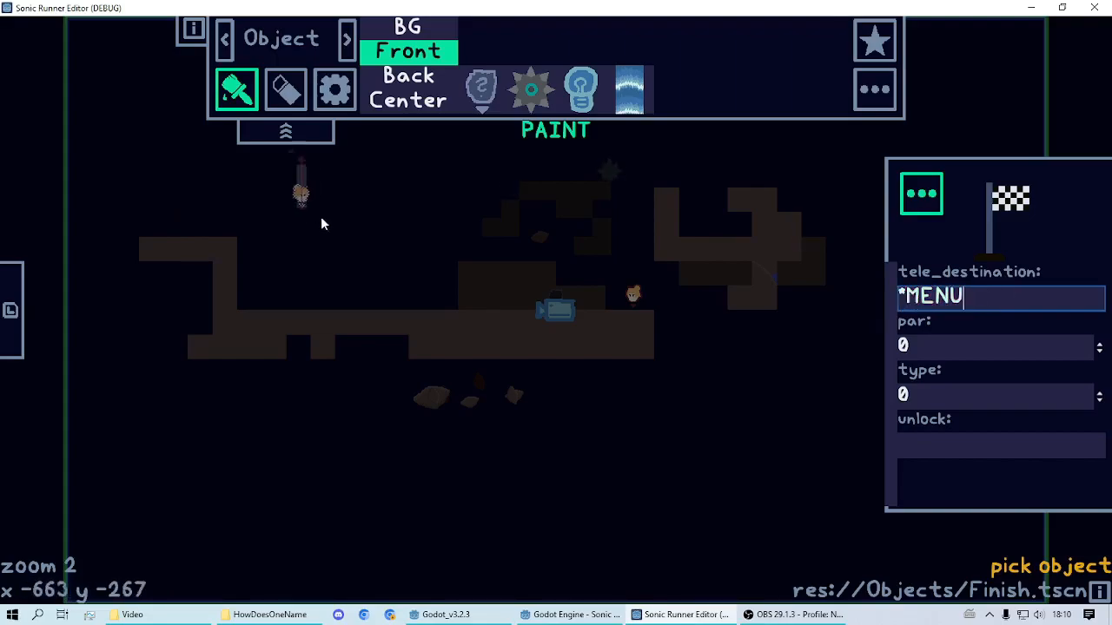
{"action": "left_click", "coordinate": [181, 237]}
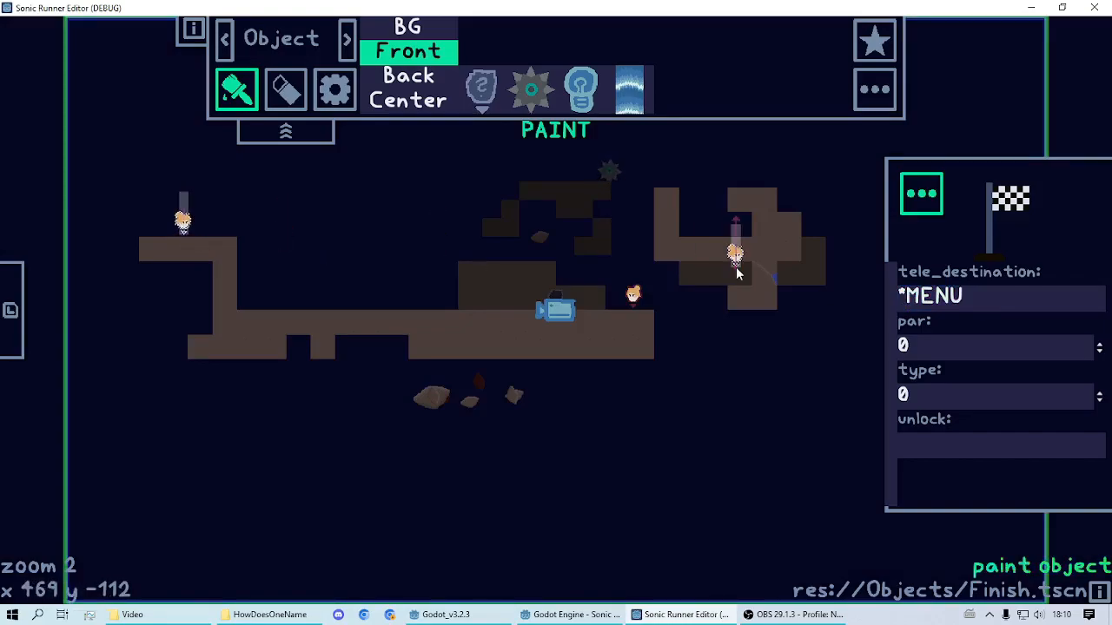
- Select the whole tele_destination value in the Finish object's custom properties
{"action": "left_click", "coordinate": [1053, 295]}
{"action": "left_click_drag", "start_coordinate": [1053, 295], "coordinate": [878, 290]}
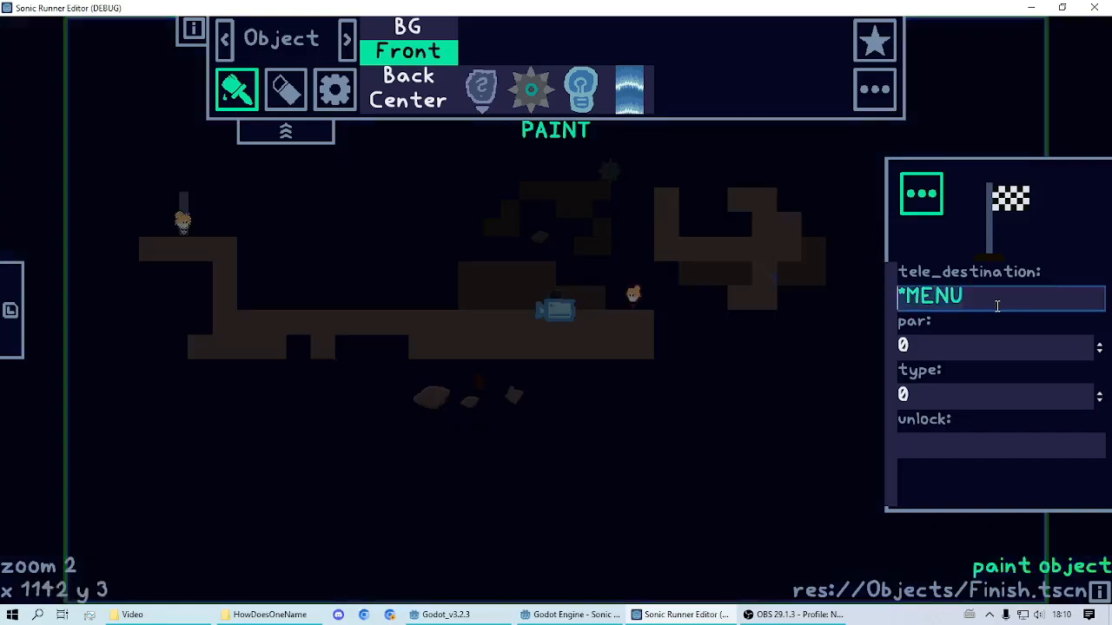
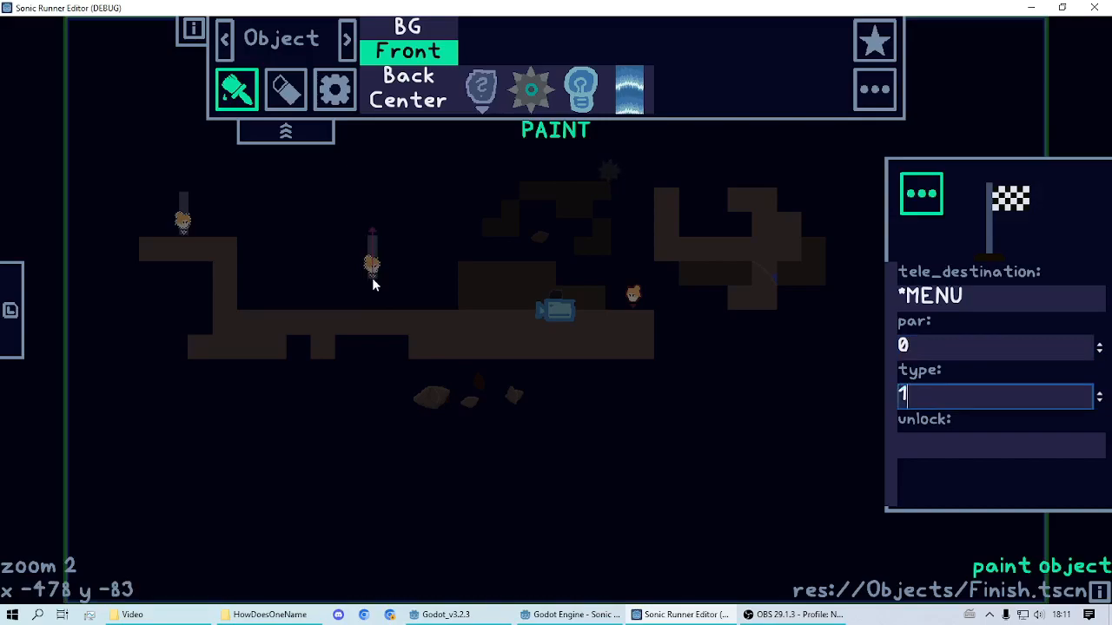
- Place the Finish object with type 1 on the raised tile platform and open its unlock field
{"action": "left_click", "coordinate": [266, 218]}
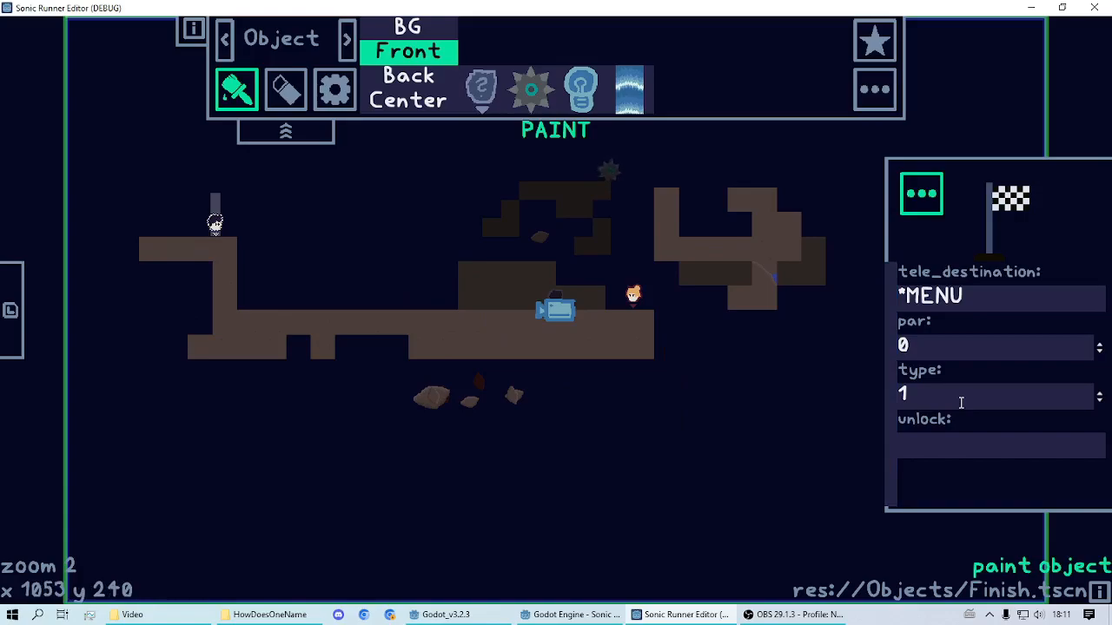
{"action": "left_click", "coordinate": [947, 437]}
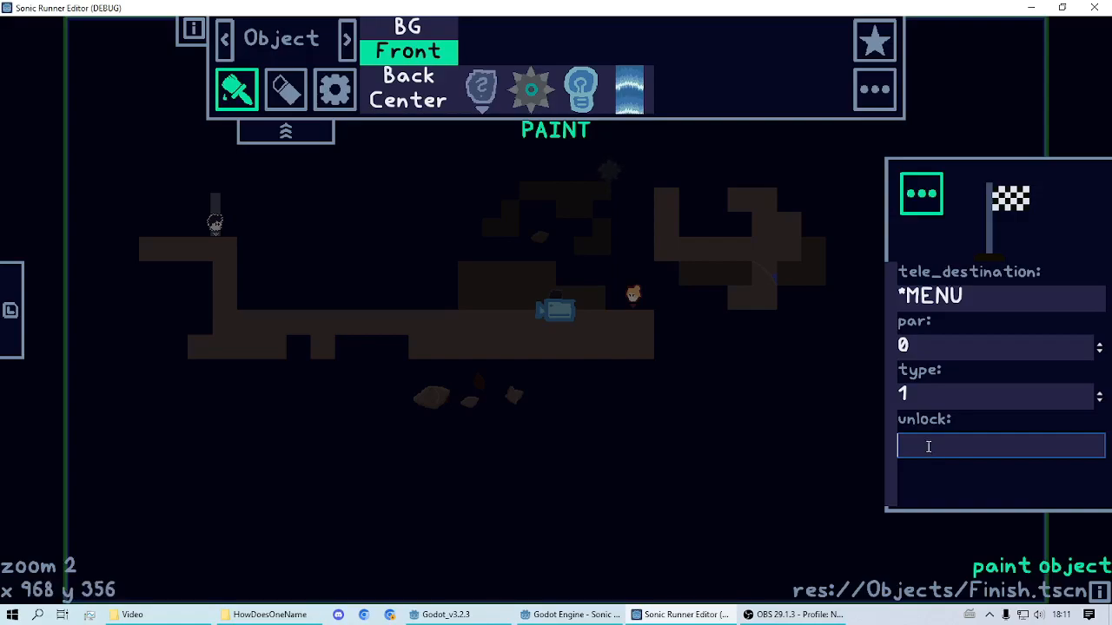
{"action": "left_click", "coordinate": [508, 325]}
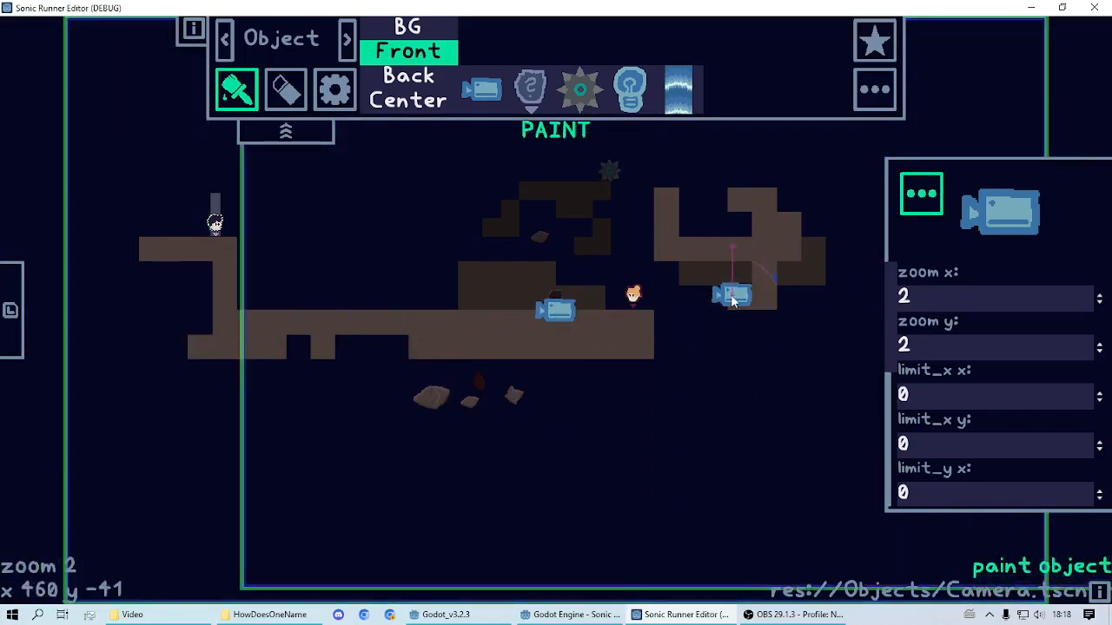
- Sweep the unplaced Camera over and around the level to examine its view bounds at zoom 2
{"action": "middle_click_drag", "start_coordinate": [269, 239], "coordinate": [387, 447]}
{"action": "middle_click_drag", "start_coordinate": [547, 358], "coordinate": [154, 289]}
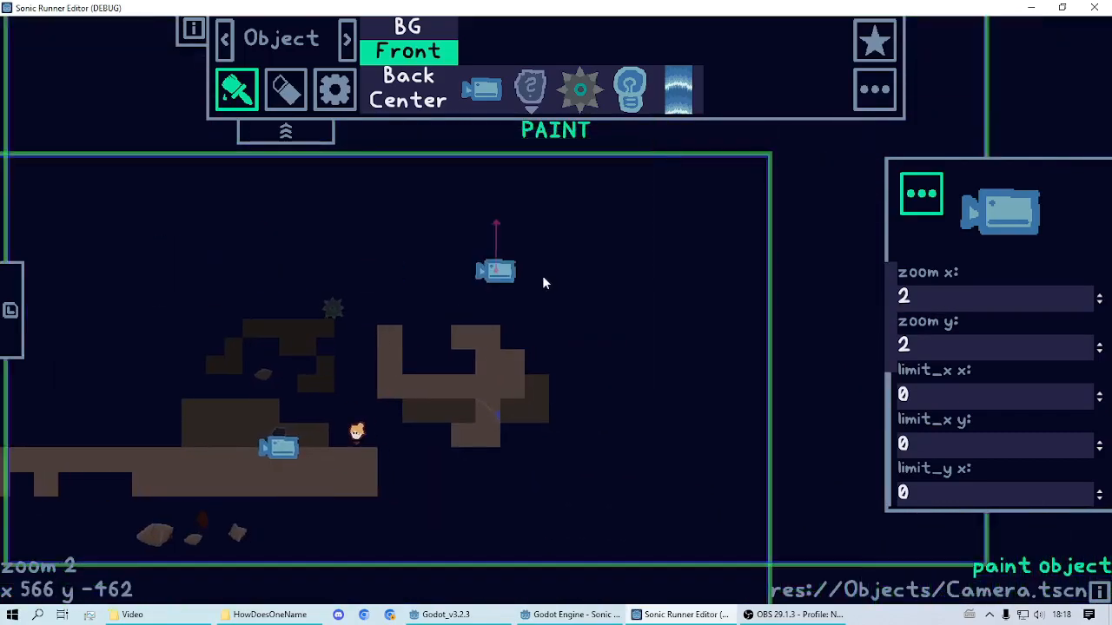
{"action": "middle_click_drag", "start_coordinate": [548, 278], "coordinate": [358, 325]}
{"action": "middle_click_drag", "start_coordinate": [202, 232], "coordinate": [745, 259]}
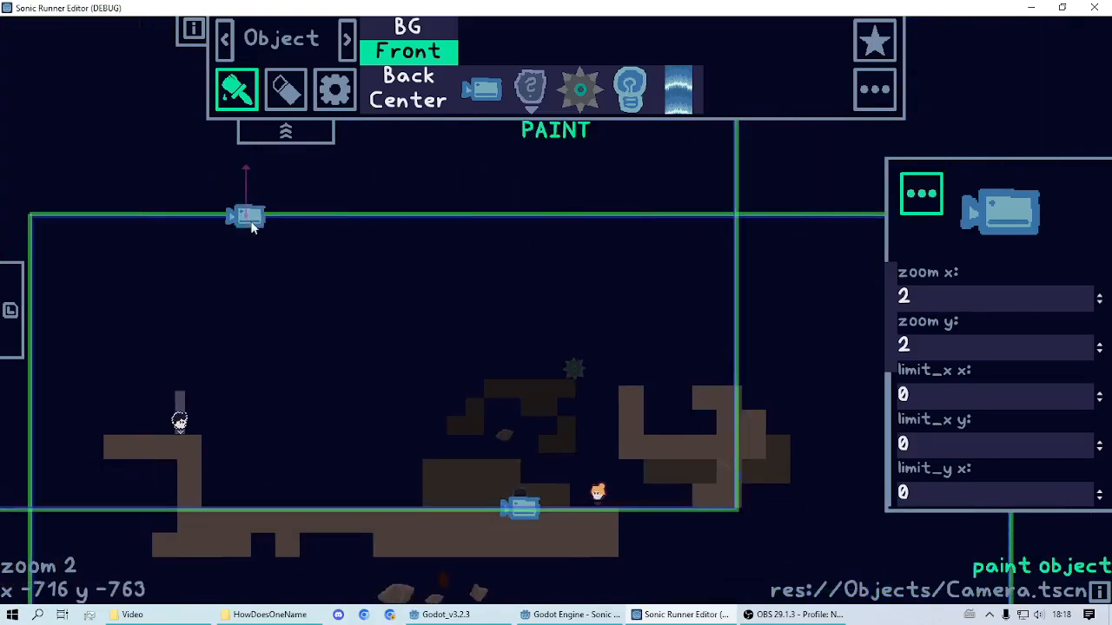
{"action": "middle_click_drag", "start_coordinate": [97, 262], "coordinate": [169, 217]}
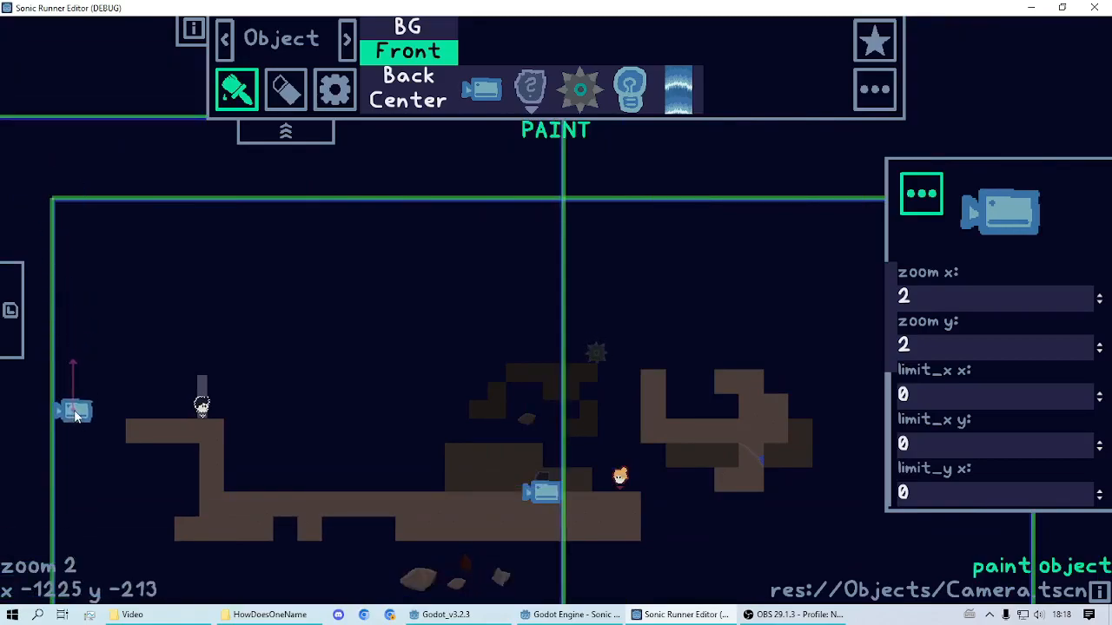
{"action": "middle_click_drag", "start_coordinate": [70, 405], "coordinate": [181, 195]}
{"action": "middle_click_drag", "start_coordinate": [146, 405], "coordinate": [98, 203]}
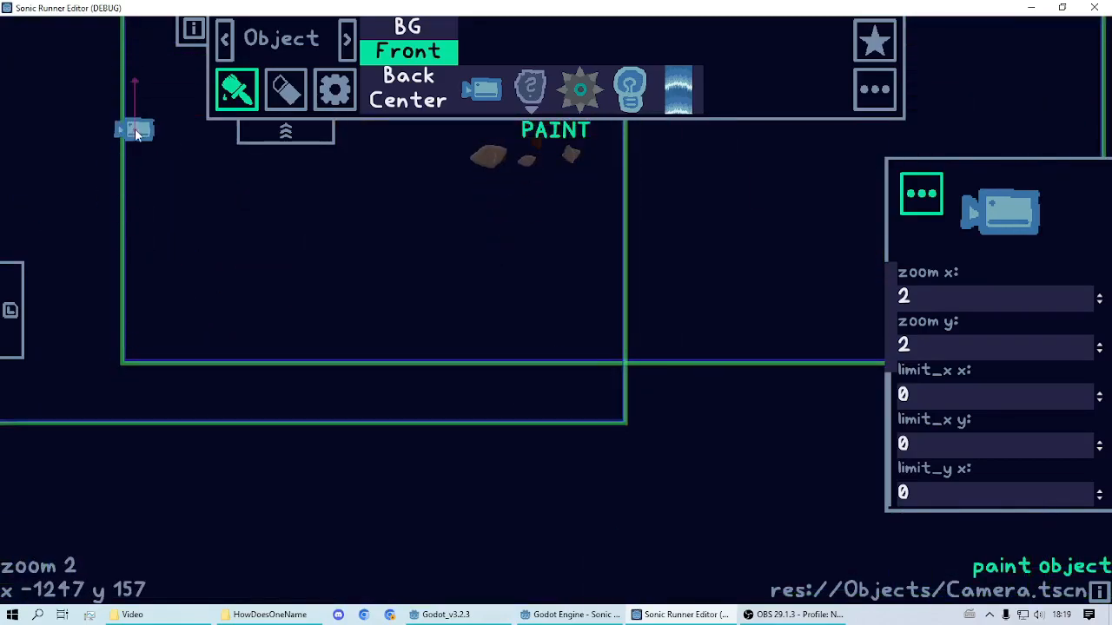
{"action": "middle_click_drag", "start_coordinate": [131, 124], "coordinate": [119, 489]}
{"action": "middle_click_drag", "start_coordinate": [509, 201], "coordinate": [210, 201]}
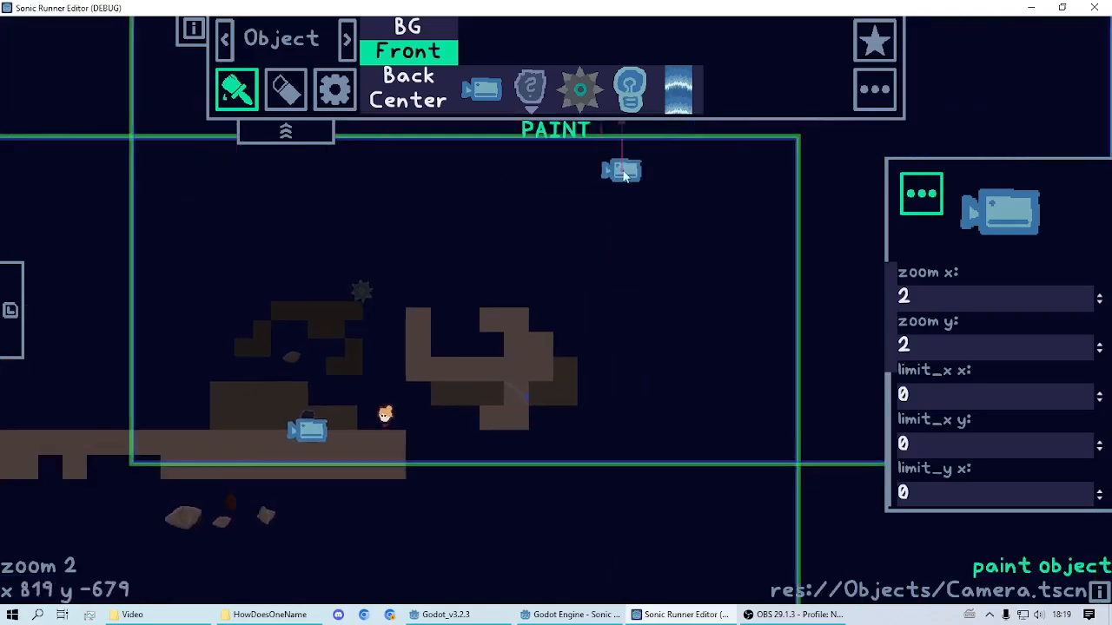
{"action": "middle_click_drag", "start_coordinate": [117, 201], "coordinate": [466, 168]}
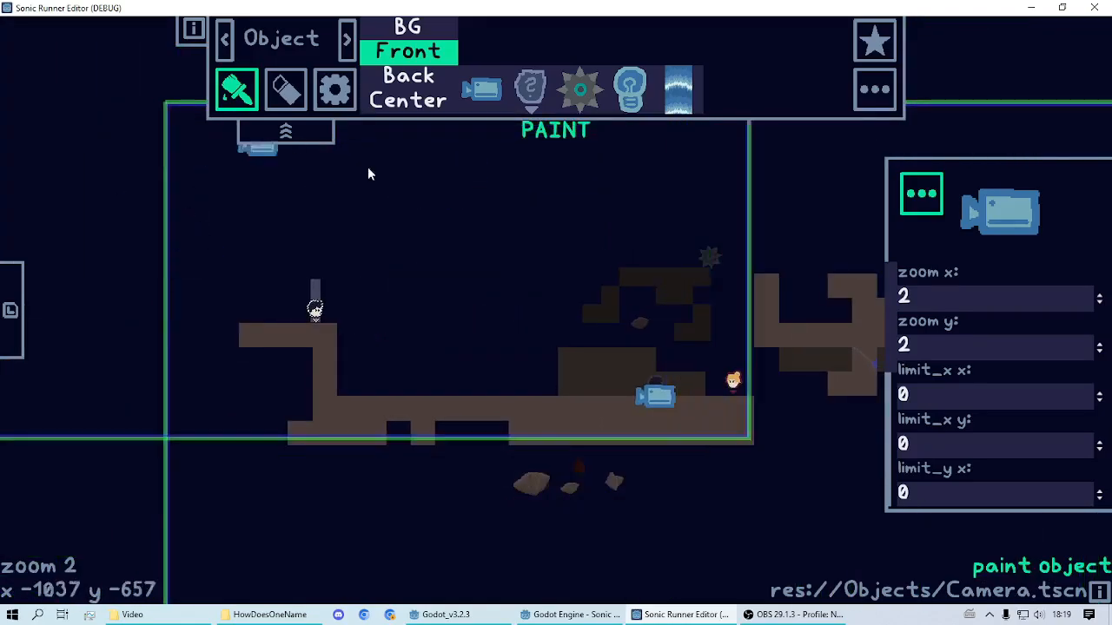
{"action": "right_click_drag", "start_coordinate": [264, 203], "coordinate": [123, 116]}
{"action": "right_click_drag", "start_coordinate": [250, 286], "coordinate": [352, 1]}
{"action": "right_click", "coordinate": [340, 176]}
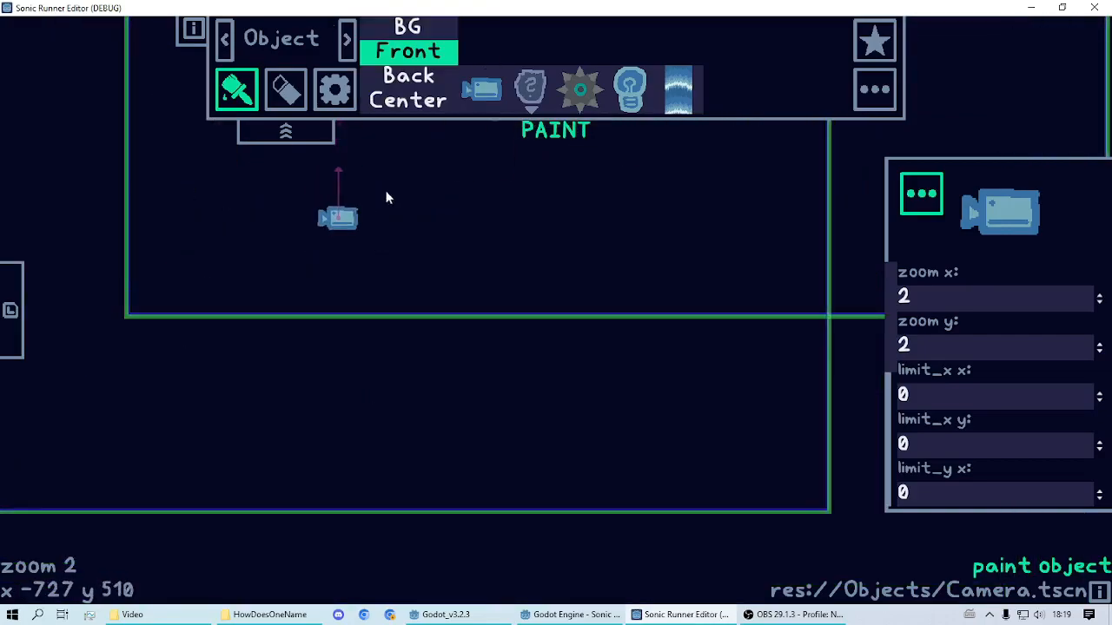
{"action": "right_click_drag", "start_coordinate": [447, 183], "coordinate": [320, 443]}
- Set the Camera's zoom x and zoom y to 1 and check its frame over the brown ground
{"action": "left_click_drag", "start_coordinate": [928, 300], "coordinate": [880, 300]}
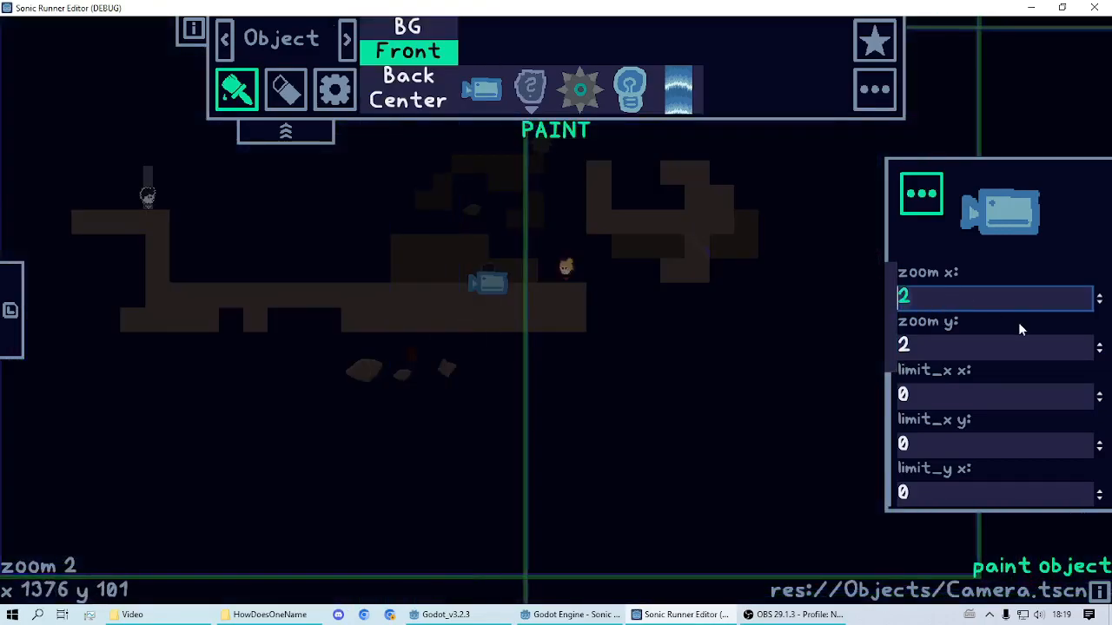
{"action": "type", "text": "1"}
{"action": "left_click_drag", "start_coordinate": [934, 345], "coordinate": [868, 349]}
{"action": "type", "text": "1"}
{"action": "key", "text": "Return"}
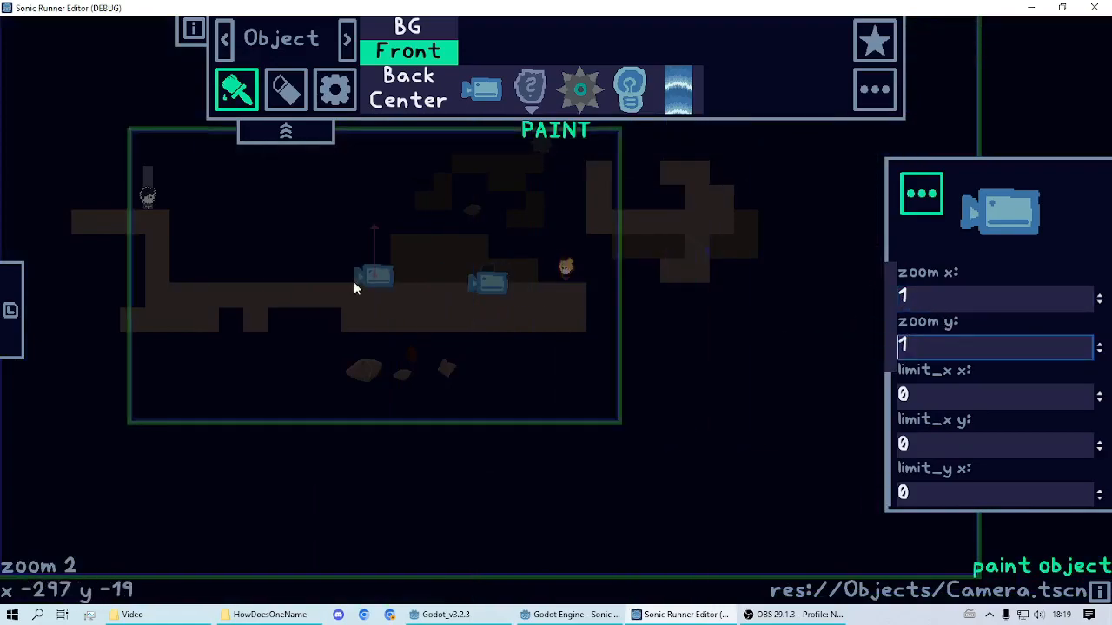
{"action": "left_click", "coordinate": [486, 278]}
- Set the Camera's zoom x and zoom y to 3 and compare its frame with the placed camera's
{"action": "left_click_drag", "start_coordinate": [922, 292], "coordinate": [881, 298]}
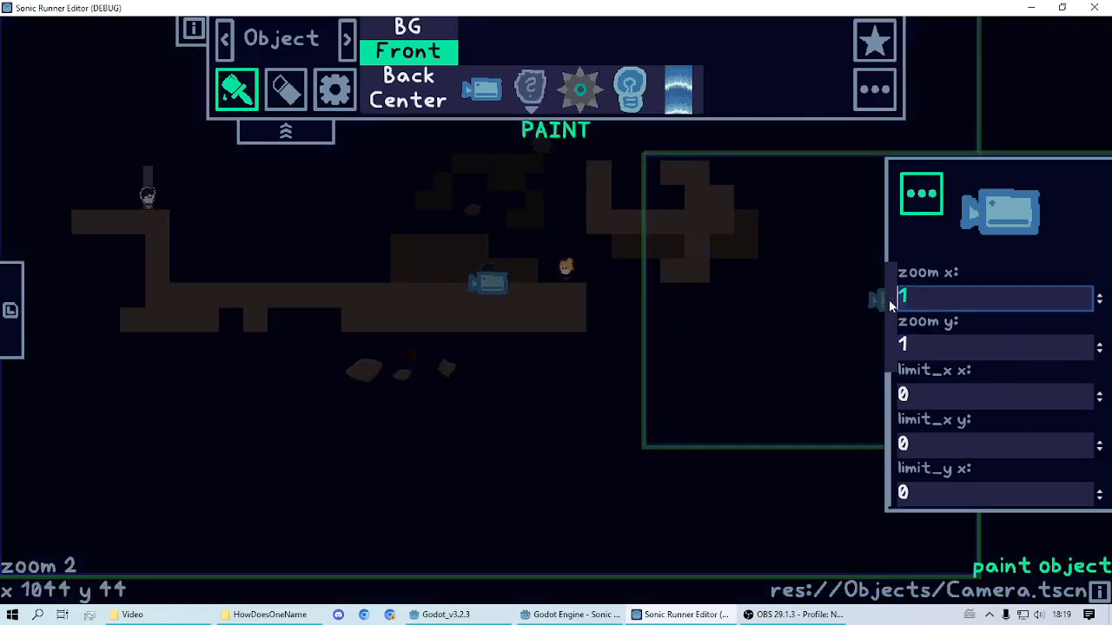
{"action": "type", "text": "3"}
{"action": "double_click", "coordinate": [945, 344]}
{"action": "type", "text": "3"}
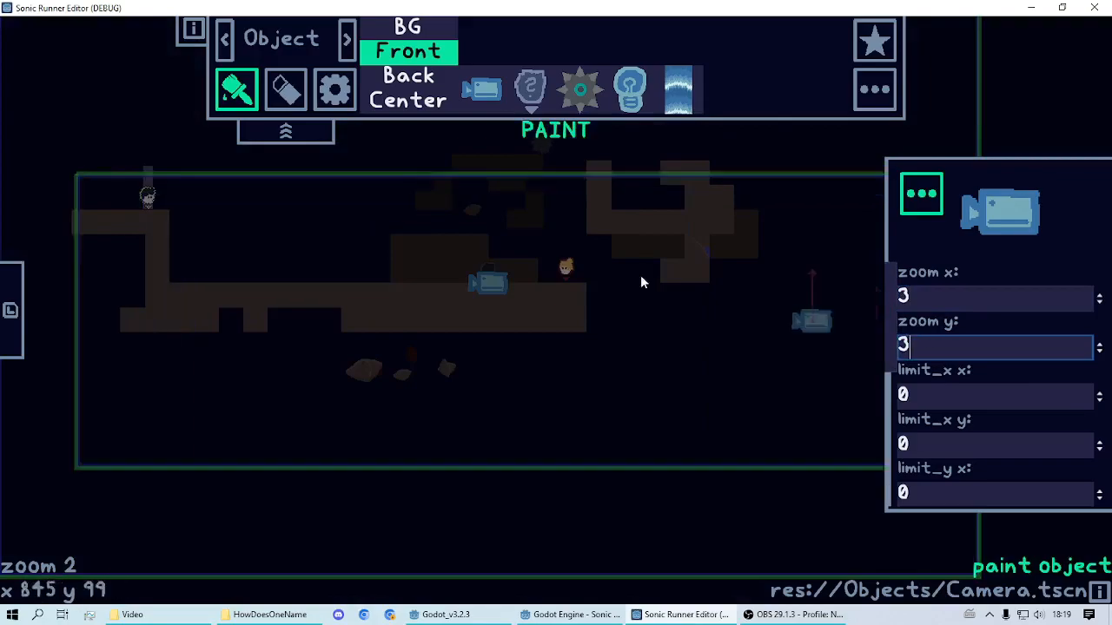
{"action": "left_click_drag", "start_coordinate": [491, 287], "coordinate": [486, 287]}
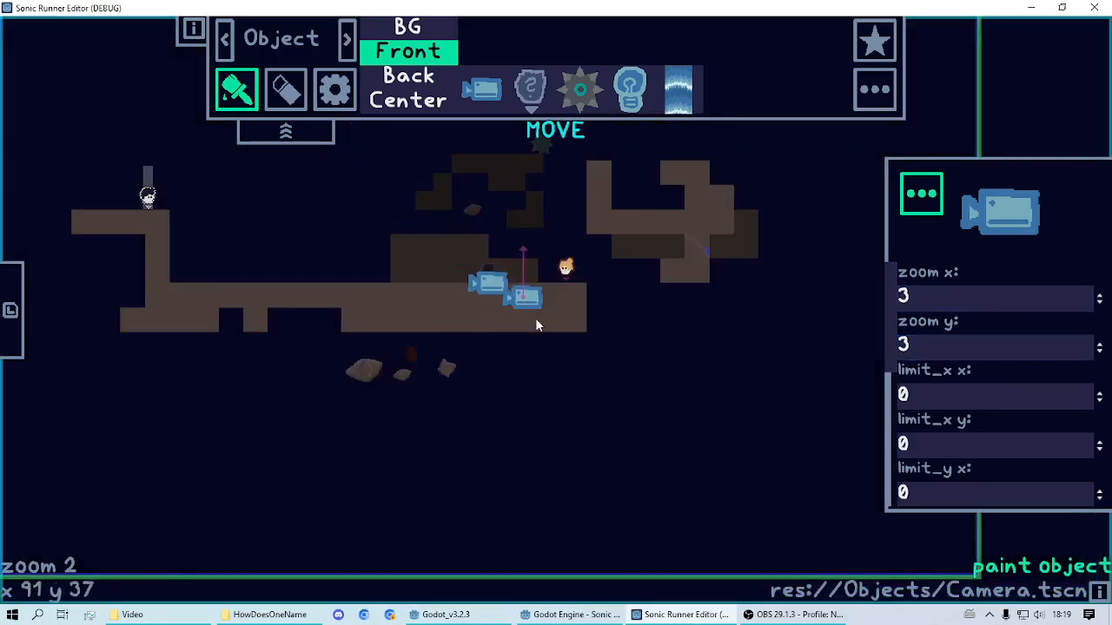
{"action": "mouse_move", "coordinate": [535, 318]}
{"action": "middle_mouse_down", "text": "ctrl"}
{"action": "mouse_move", "coordinate": [513, 229]}
{"action": "mouse_move", "coordinate": [574, 477]}
{"action": "mouse_move", "coordinate": [569, 452]}
{"action": "middle_mouse_up", "text": "ctrl"}
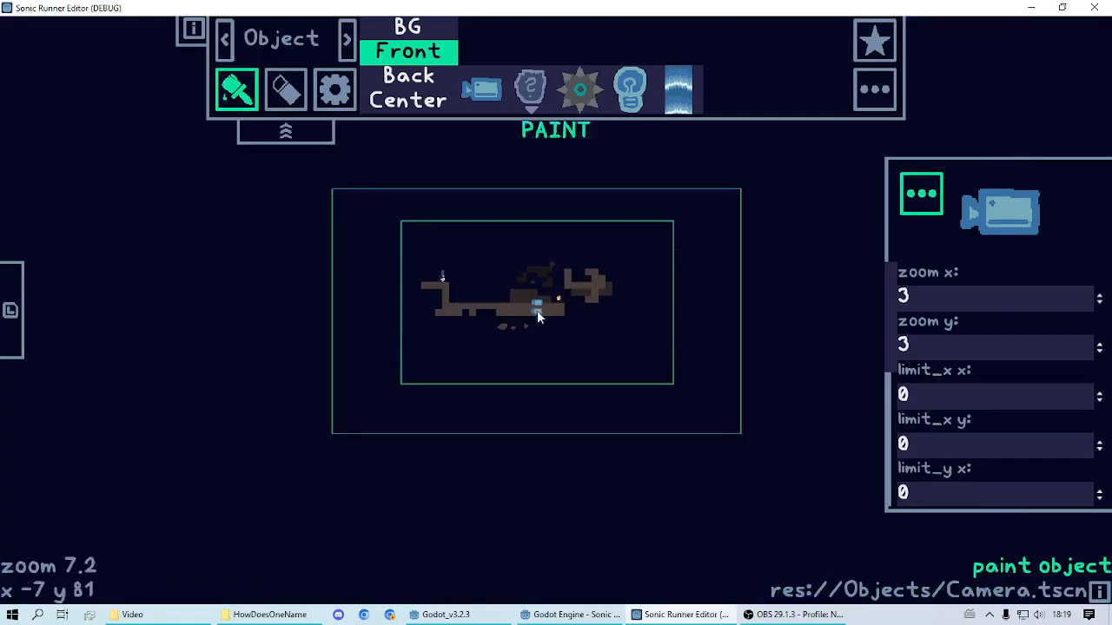
{"action": "middle_click_drag", "start_coordinate": [537, 310], "coordinate": [552, 265], "text": "ctrl"}
- Set both zoom values of the Camera to 2
{"action": "double_click", "coordinate": [917, 298]}
{"action": "type", "text": "2"}
{"action": "double_click", "coordinate": [918, 347]}
{"action": "type", "text": "2"}
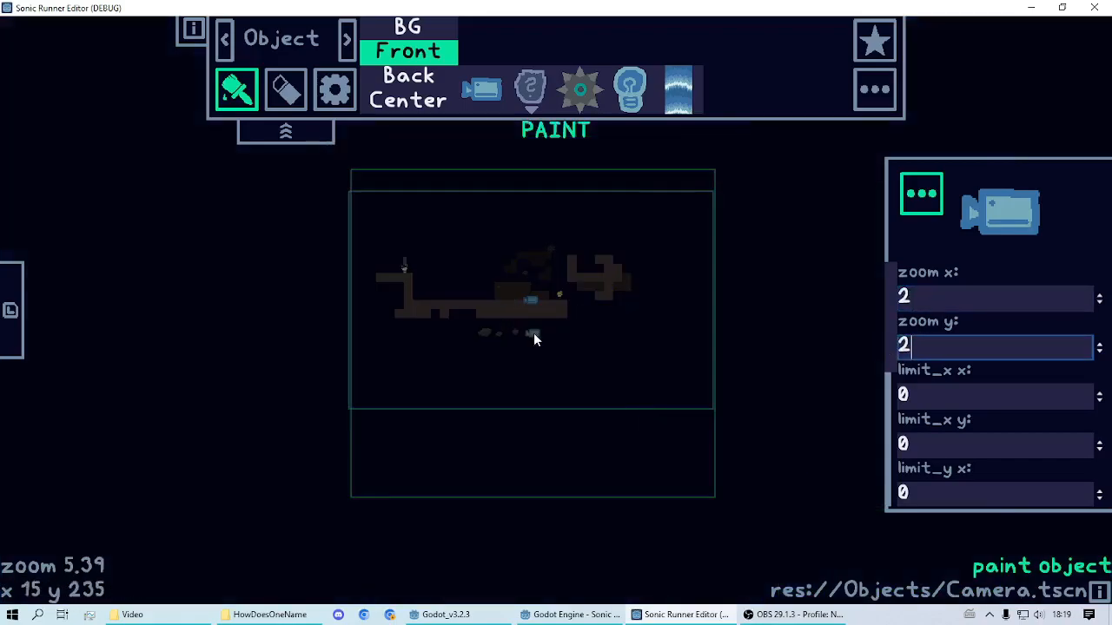
- Reduce the Camera's zoom x and zoom y to 1 and compare its frame with the placed camera's
{"action": "double_click", "coordinate": [913, 296]}
{"action": "type", "text": "1"}
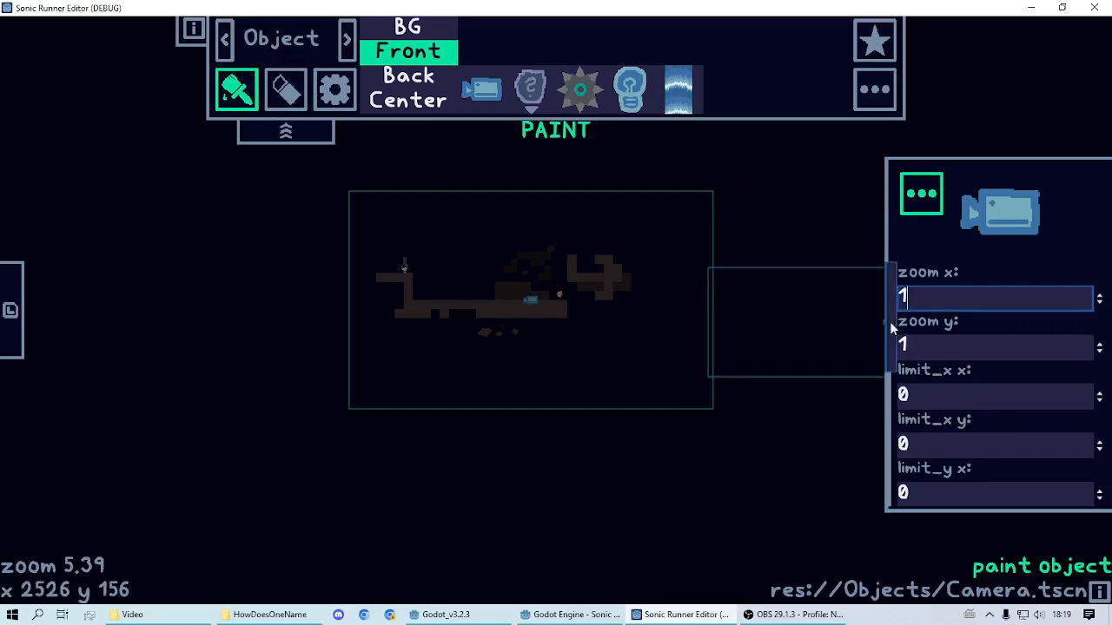
{"action": "left_click_drag", "start_coordinate": [891, 323], "coordinate": [888, 352]}
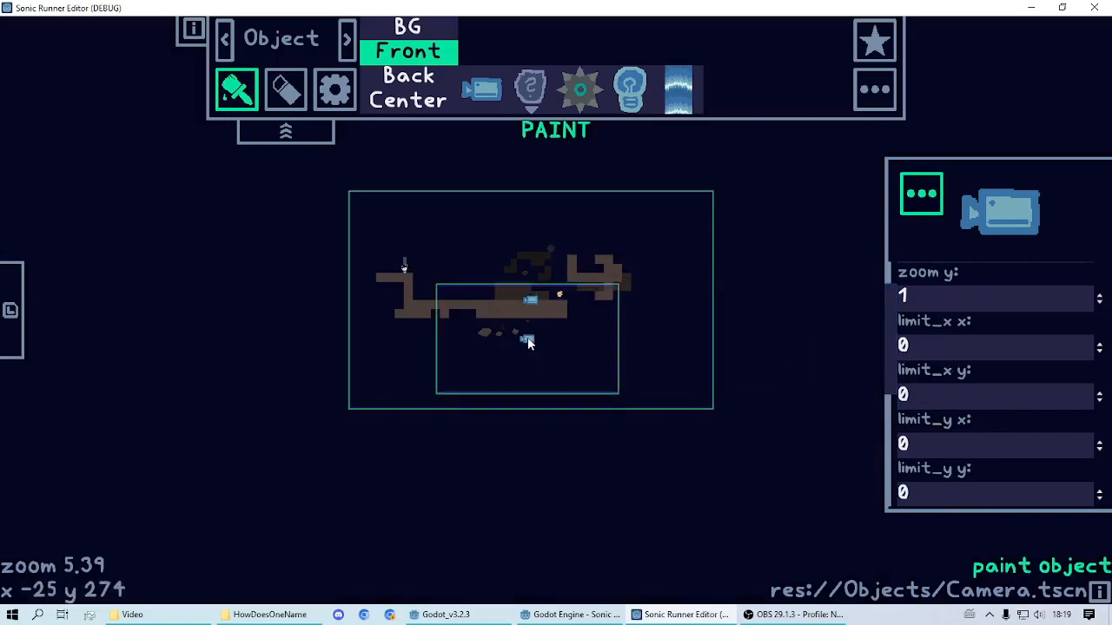
{"action": "scroll", "coordinate": [541, 295], "scroll_direction": "up", "scroll_amount": 4}
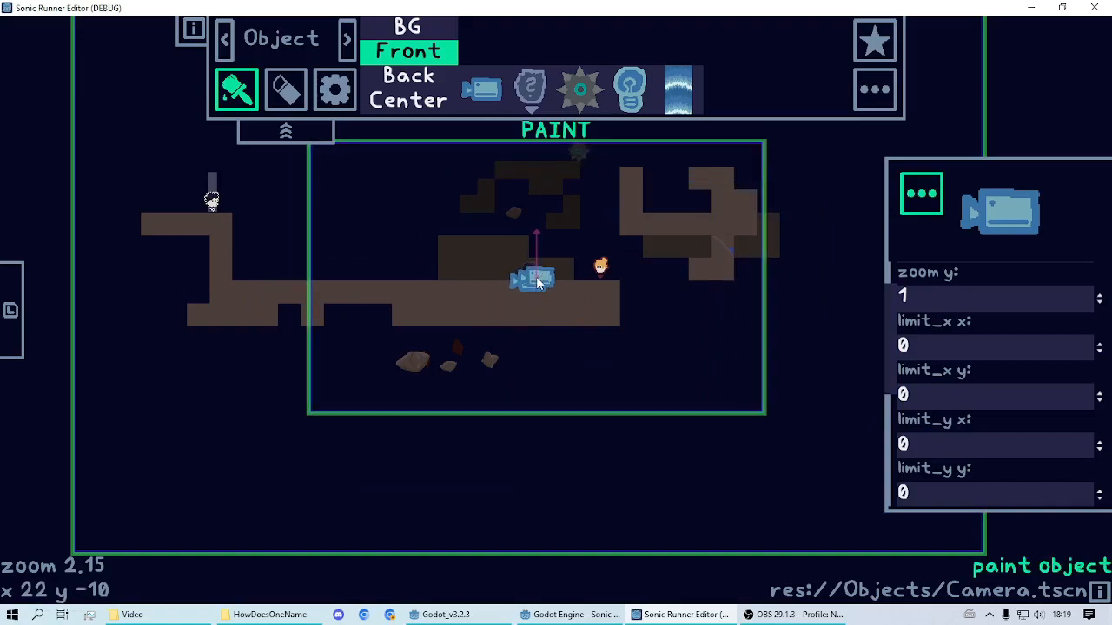
- Set the Camera's limit_x x to -1000
{"action": "left_click", "coordinate": [938, 346]}
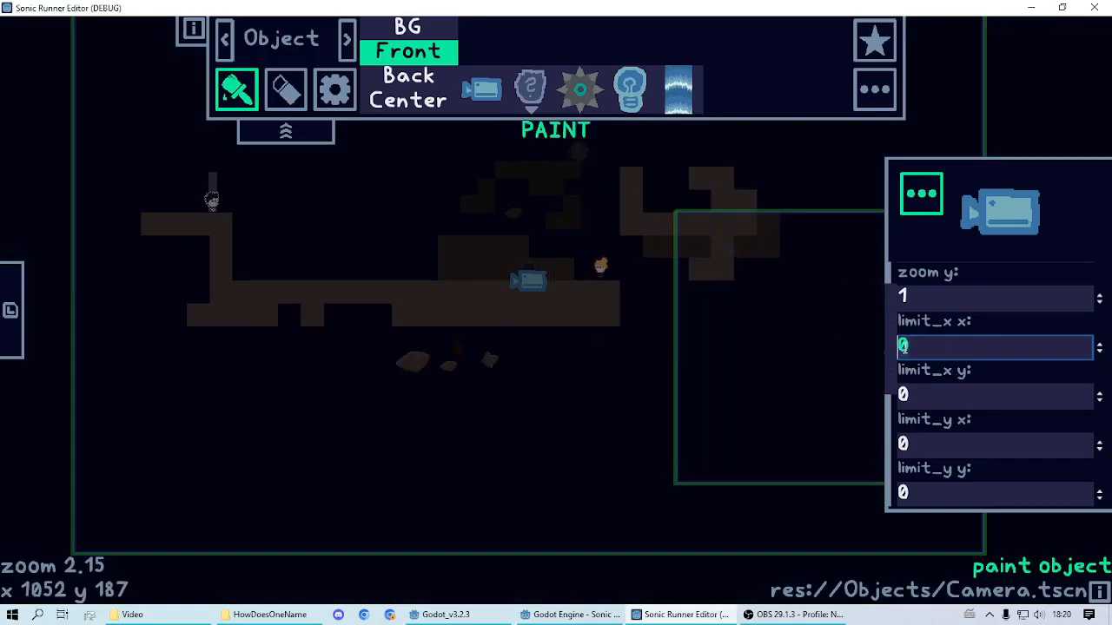
{"action": "left_click", "coordinate": [953, 344]}
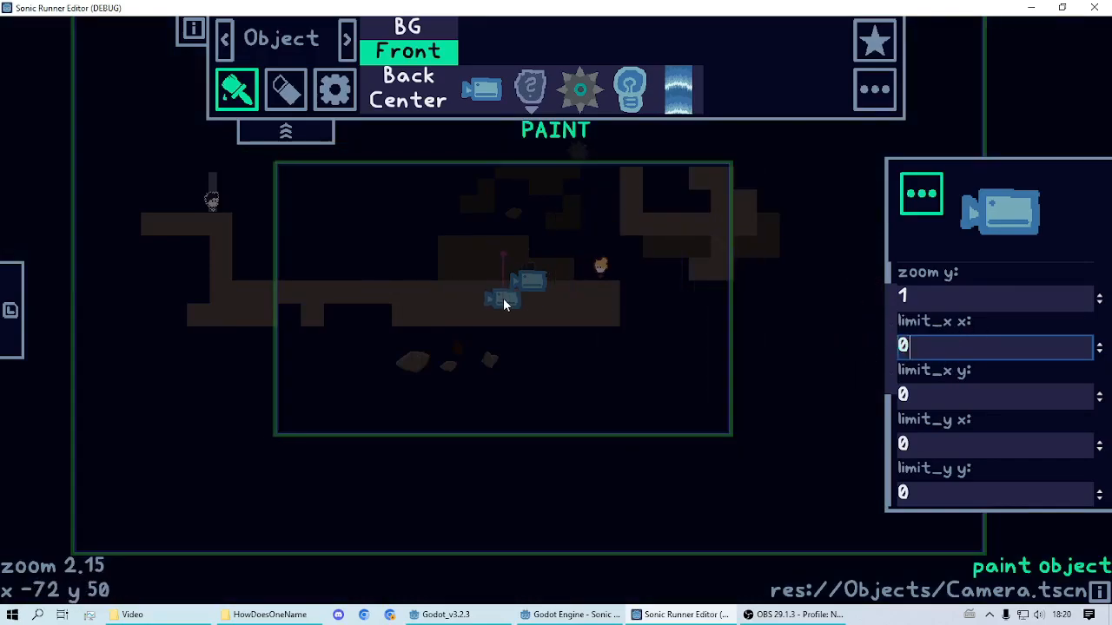
{"action": "left_click", "coordinate": [953, 388]}
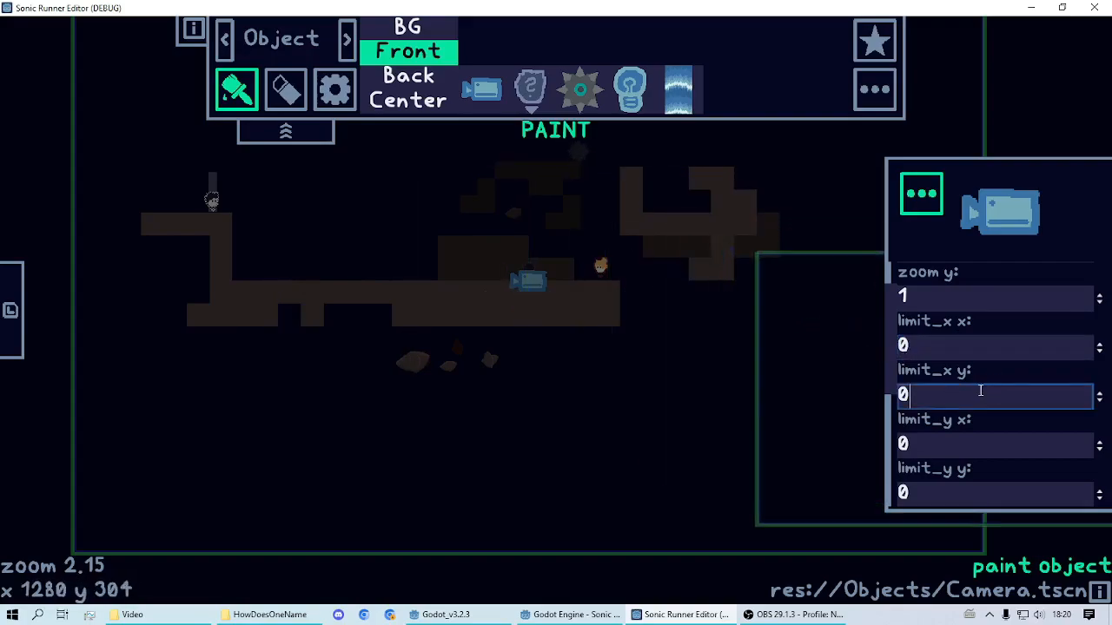
{"action": "left_click", "coordinate": [927, 344]}
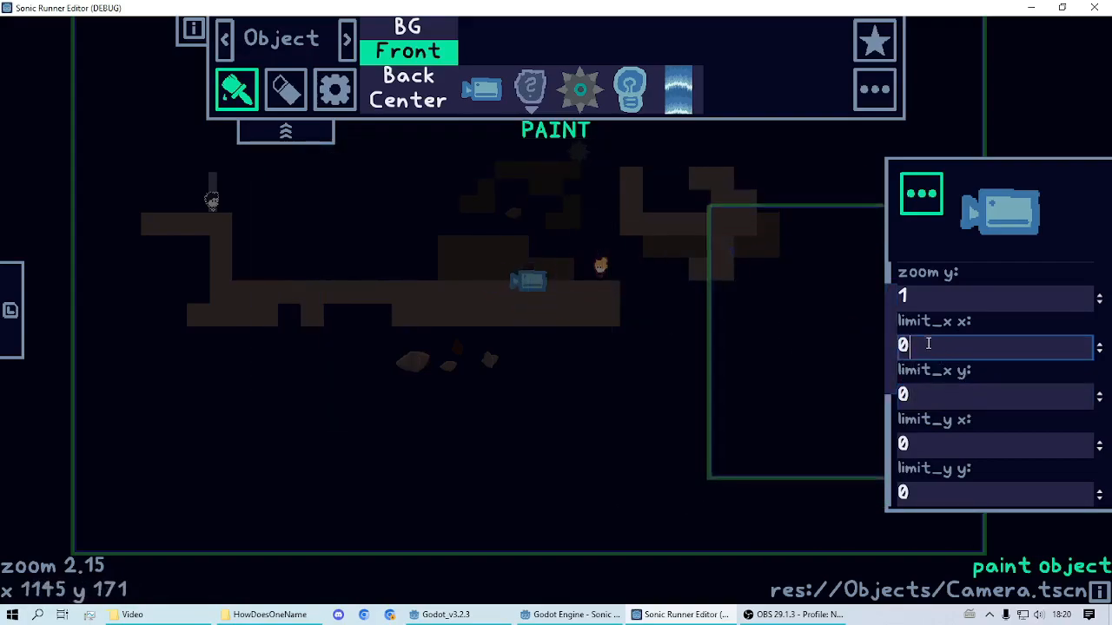
{"action": "left_click_drag", "start_coordinate": [916, 345], "coordinate": [900, 349]}
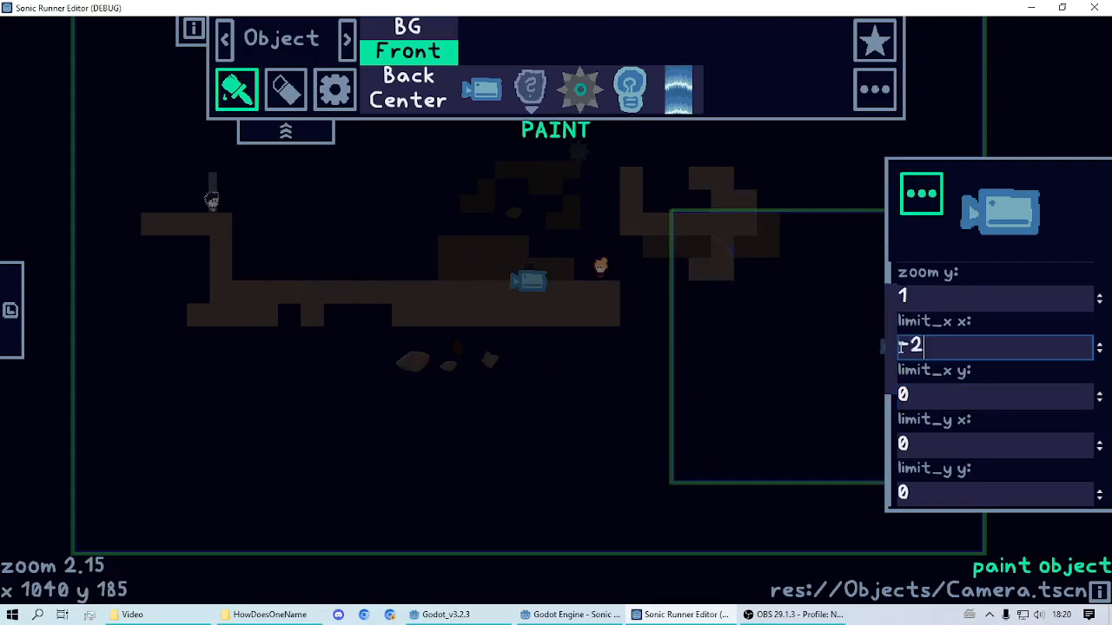
{"action": "type", "text": "-256"}
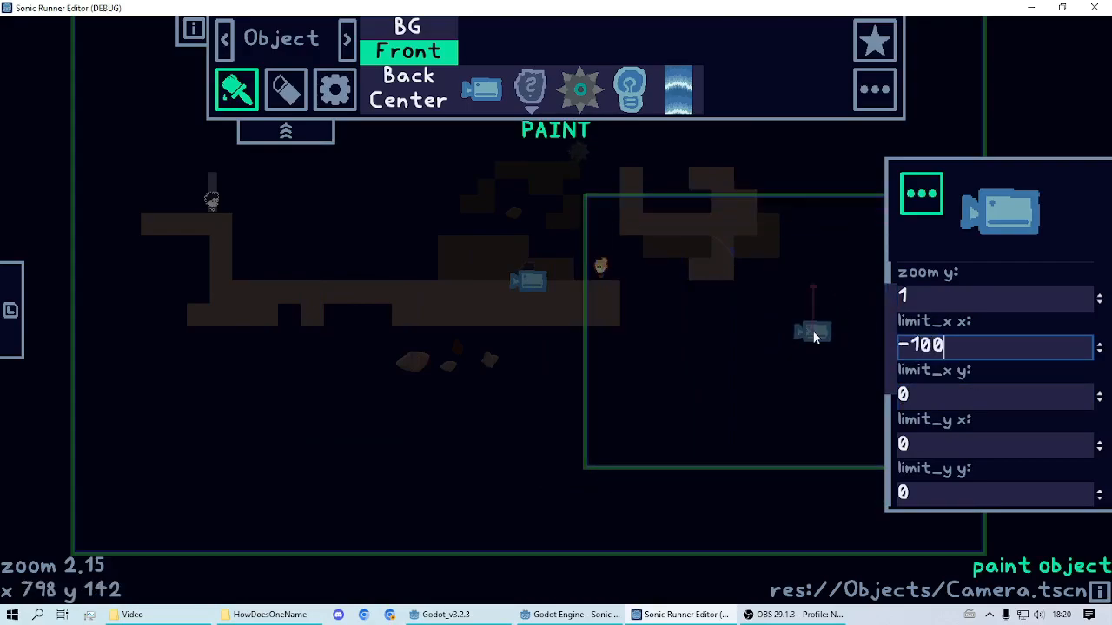
{"action": "type", "text": "0"}
{"action": "key", "text": "Return"}
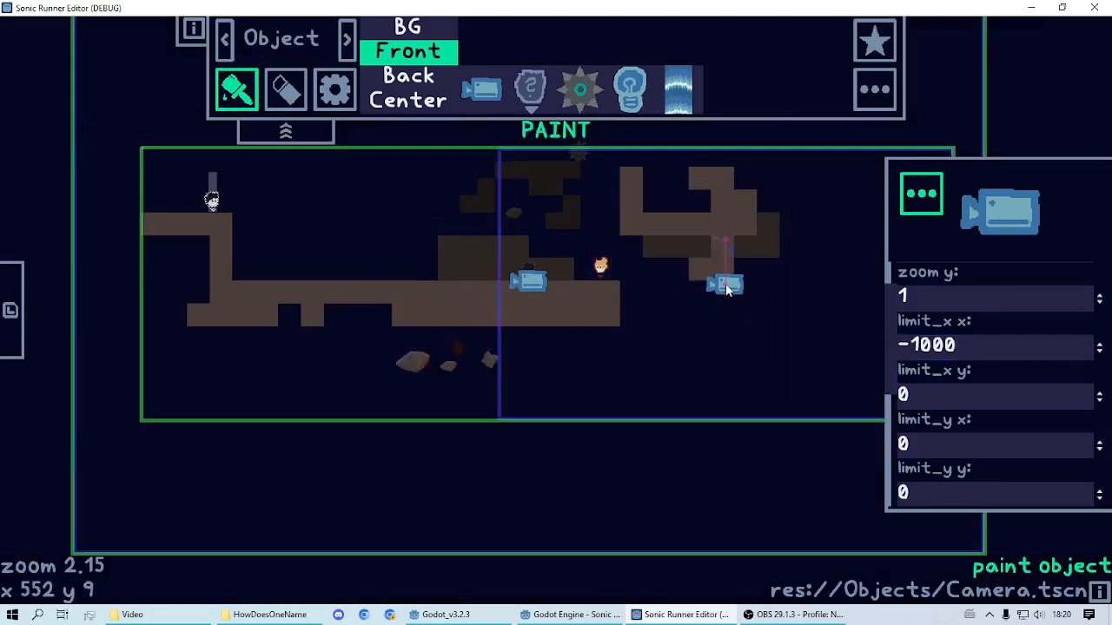
- Set the Camera's limit_x y to 500 and check the extended bounds against the placed camera
{"action": "left_click_drag", "start_coordinate": [935, 397], "coordinate": [818, 398]}
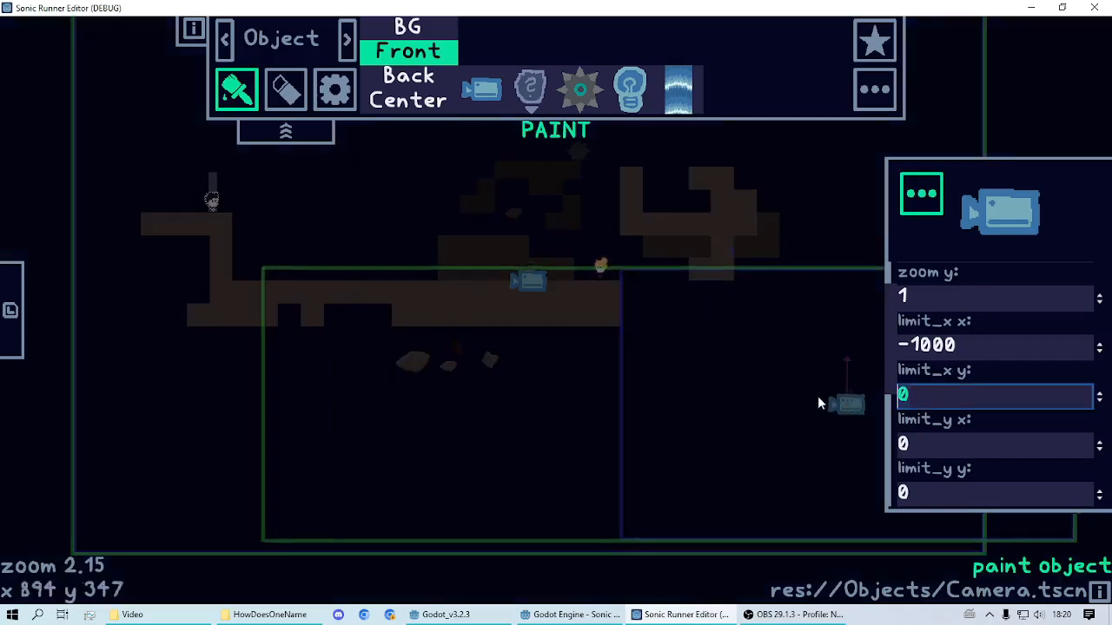
{"action": "type", "text": "1"}
{"action": "key", "text": "BackSpace"}
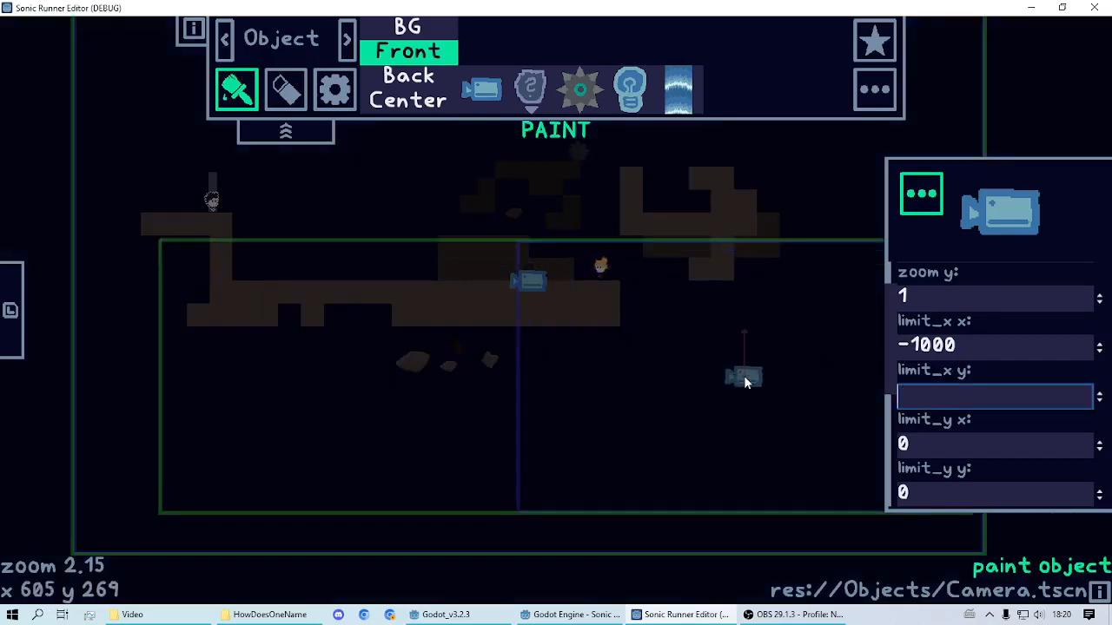
{"action": "type", "text": "5000"}
{"action": "key", "text": "BackSpace"}
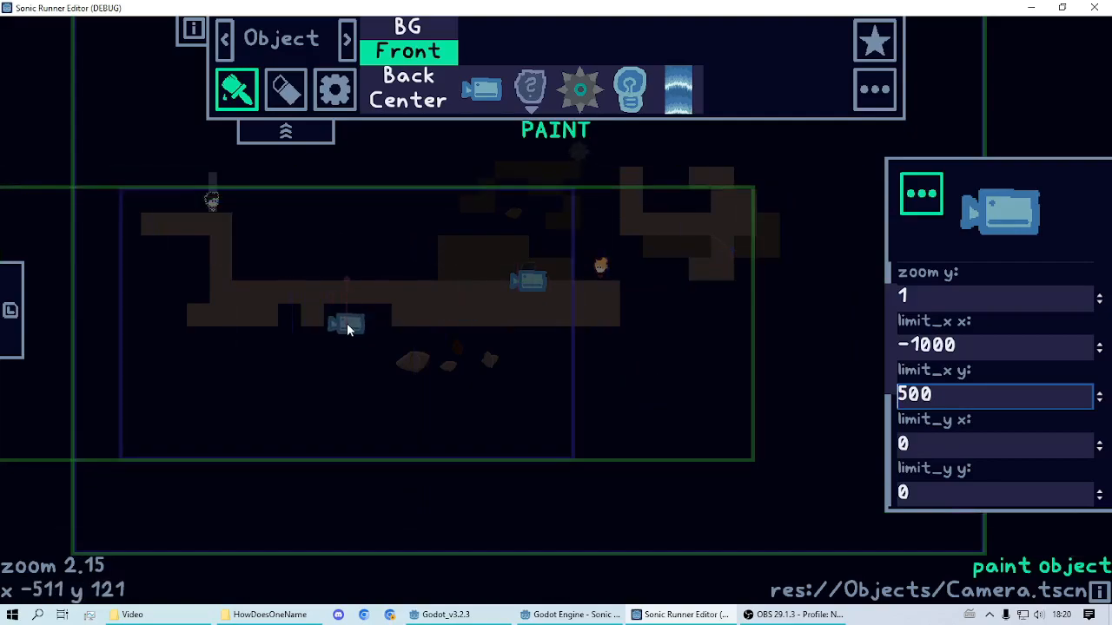
{"action": "left_click", "coordinate": [347, 324]}
{"action": "left_click", "coordinate": [535, 285]}
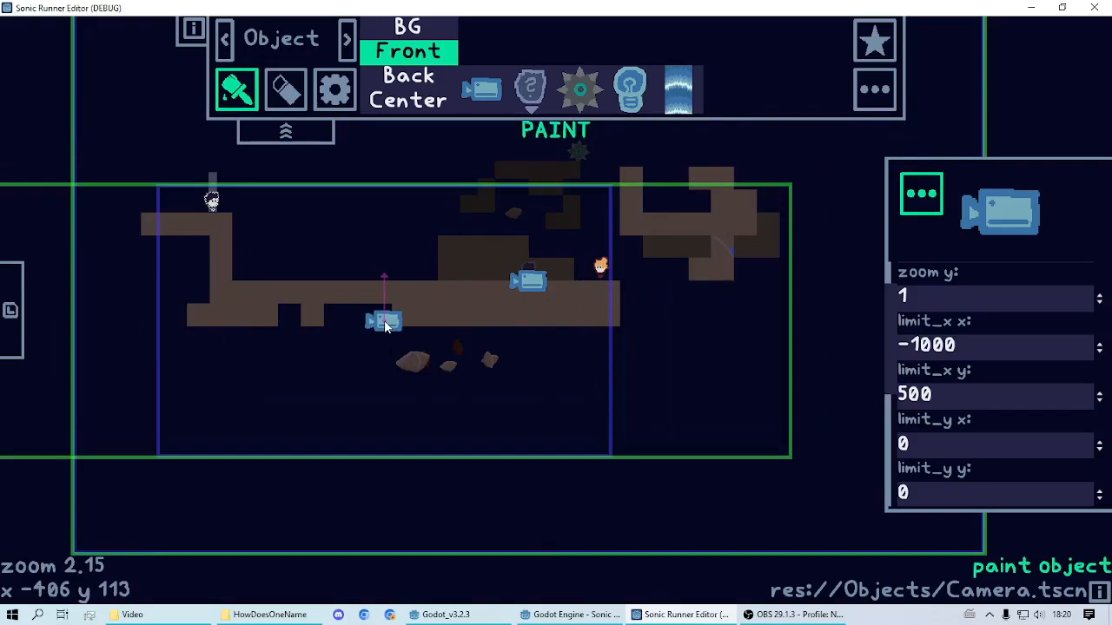
- Set the Camera's vertical limits, with limit_y x at -256 and limit_y y at 256
{"action": "scroll", "coordinate": [897, 372], "scroll_direction": "down", "scroll_amount": 2}
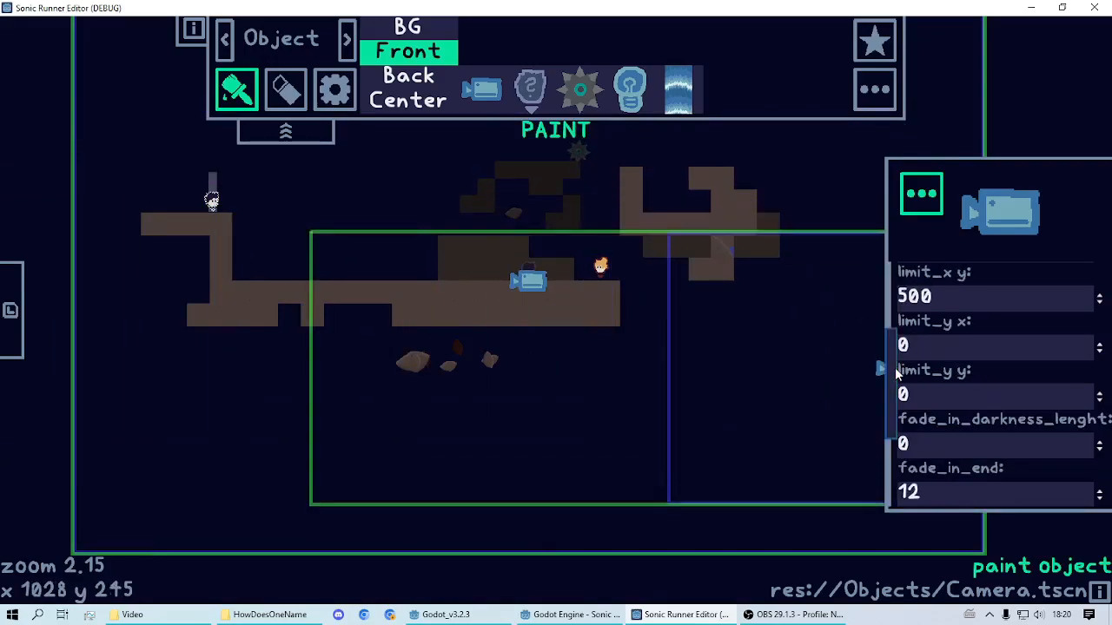
{"action": "scroll", "coordinate": [897, 372], "scroll_direction": "up", "scroll_amount": 1}
{"action": "left_click", "coordinate": [903, 395]}
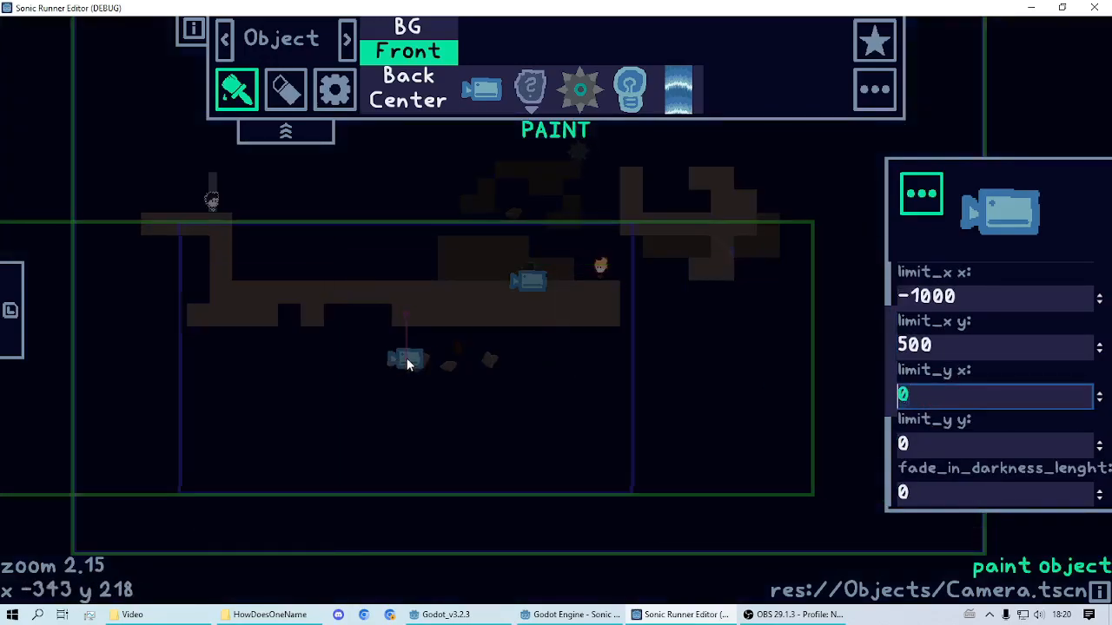
{"action": "type", "text": "-256"}
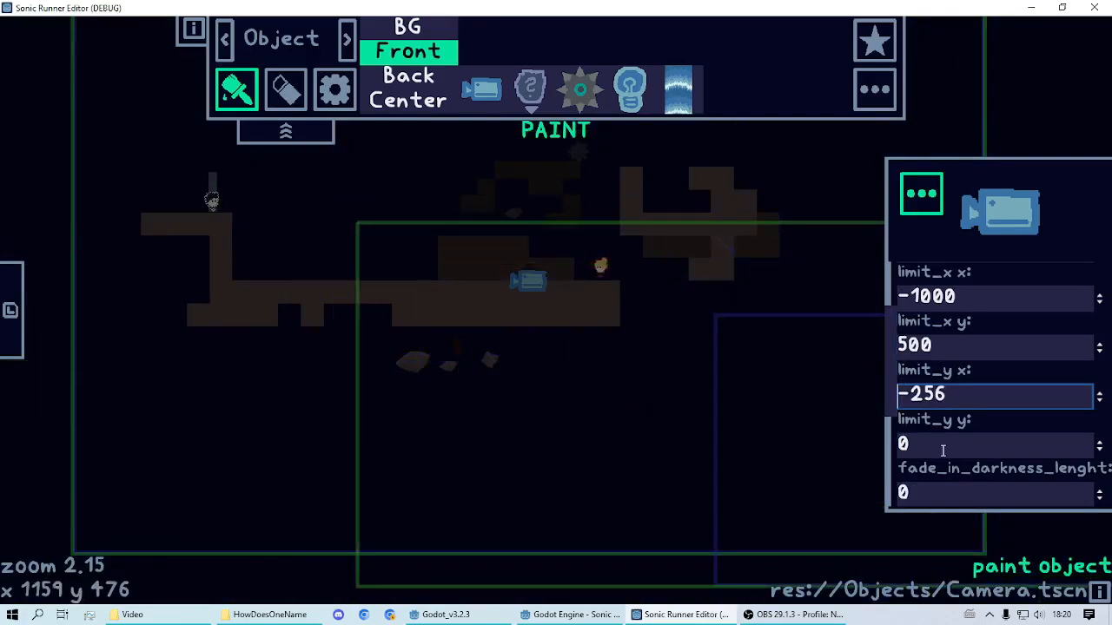
{"action": "key", "text": "Tab"}
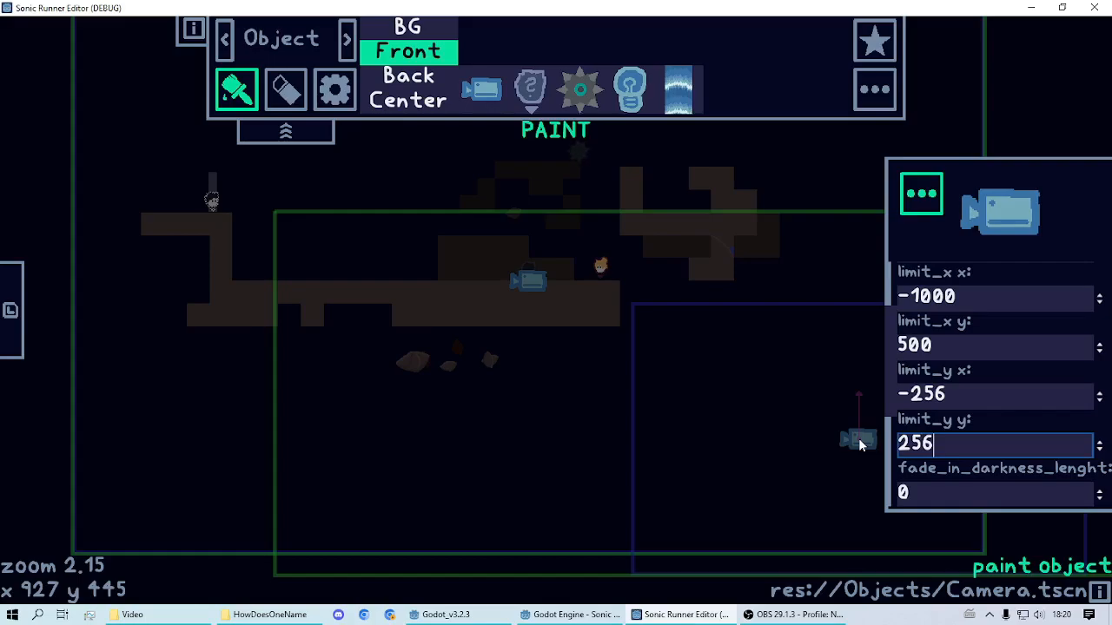
- Apply the Camera's limit_y y value and relocate the placed camera from the main floor to the empty area below it
{"action": "key", "text": "Return"}
{"action": "left_click", "coordinate": [562, 278]}
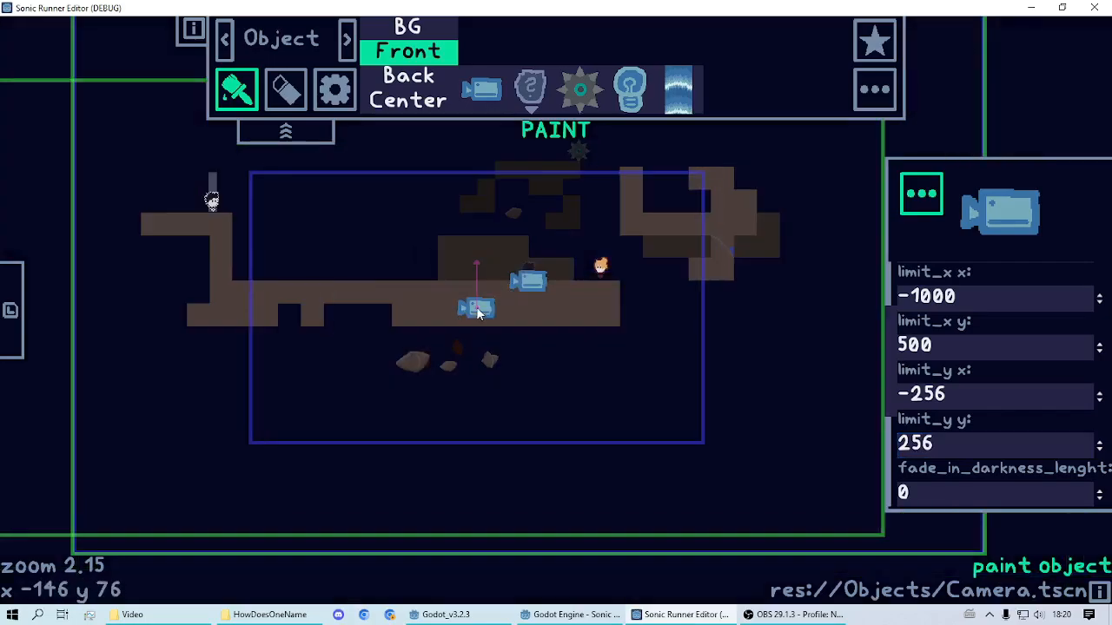
{"action": "left_click", "coordinate": [528, 288]}
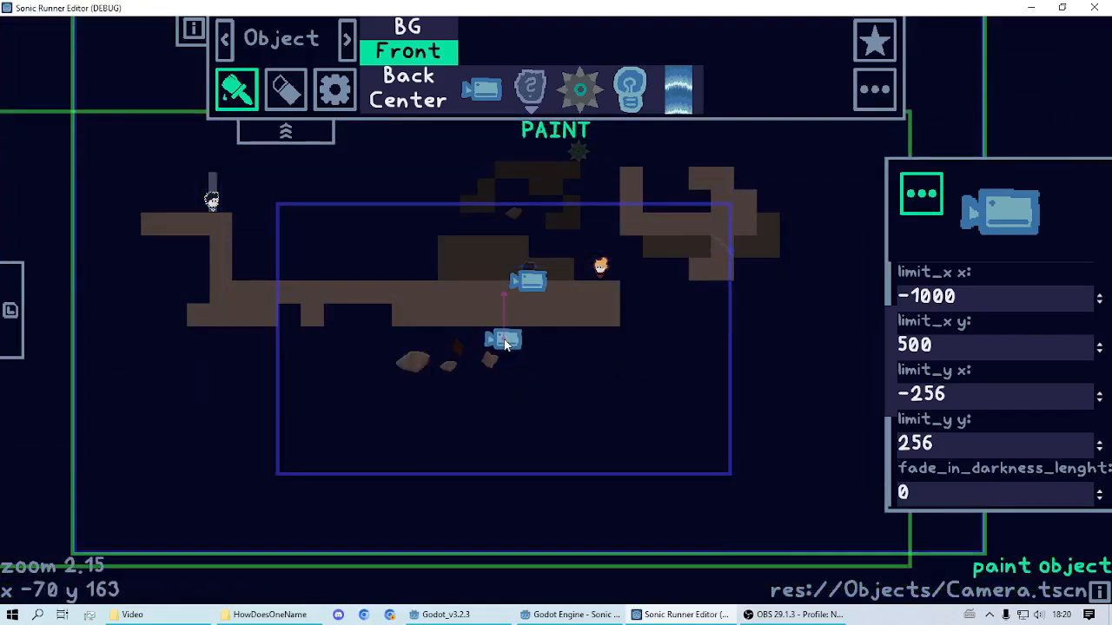
{"action": "left_click", "coordinate": [351, 436]}
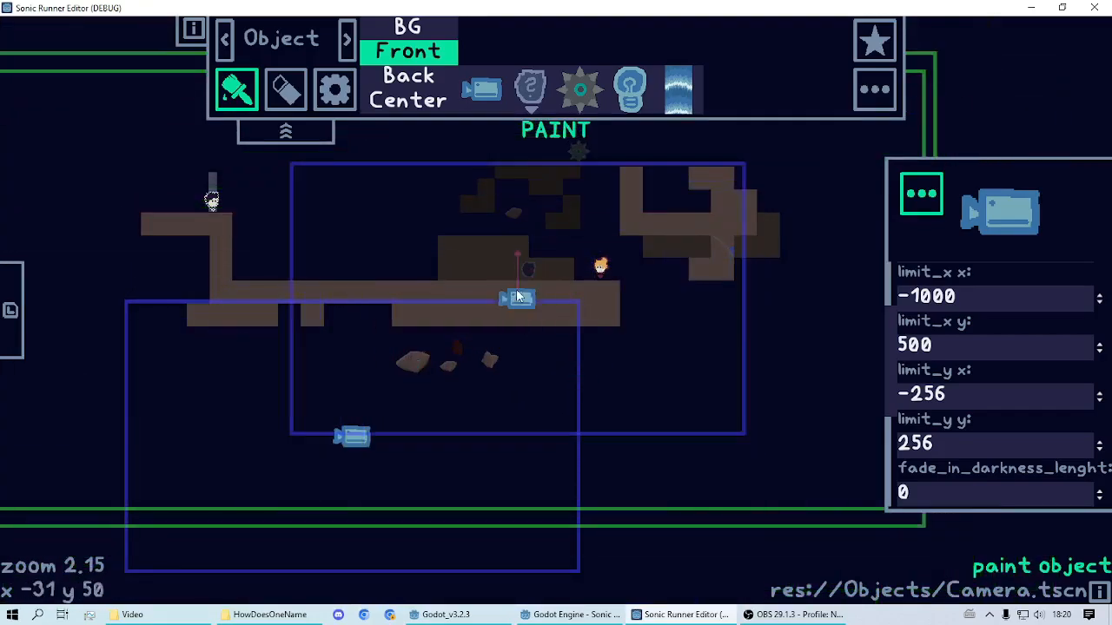
- Examine the placed camera's frame and limit bounds against the Camera preview at different places around the level
{"action": "middle_click_drag", "start_coordinate": [561, 274], "coordinate": [467, 333]}
{"action": "middle_click_drag", "start_coordinate": [363, 341], "coordinate": [626, 286]}
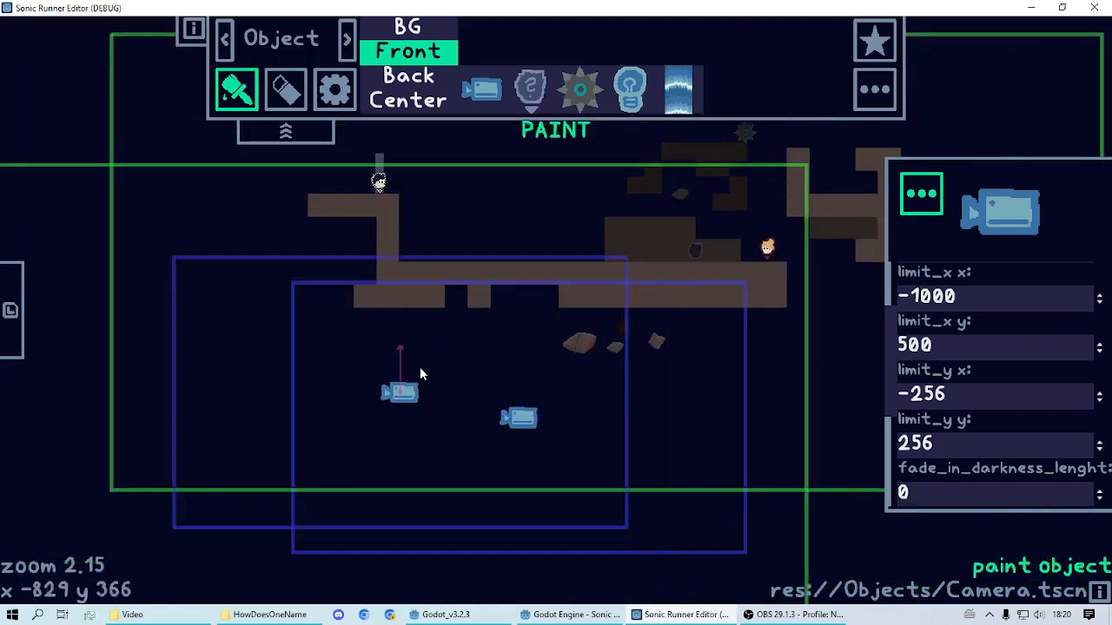
{"action": "middle_click_drag", "start_coordinate": [457, 350], "coordinate": [380, 429]}
{"action": "middle_click_drag", "start_coordinate": [528, 315], "coordinate": [423, 353]}
{"action": "middle_click_drag", "start_coordinate": [771, 325], "coordinate": [528, 243]}
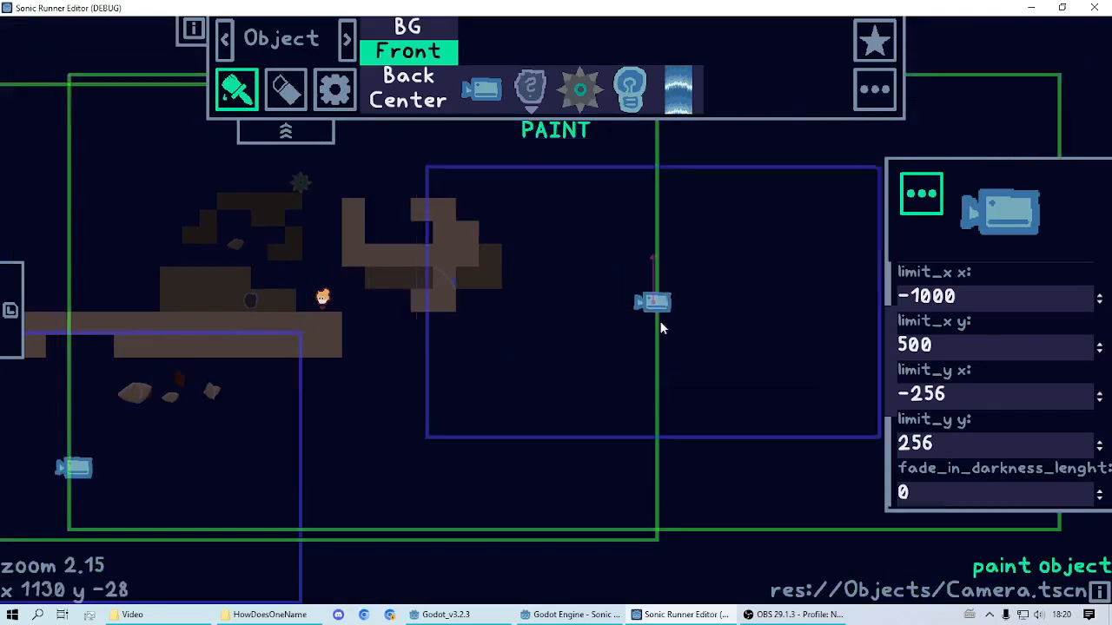
{"action": "middle_click_drag", "start_coordinate": [560, 524], "coordinate": [923, 461]}
{"action": "middle_click_drag", "start_coordinate": [549, 439], "coordinate": [693, 453]}
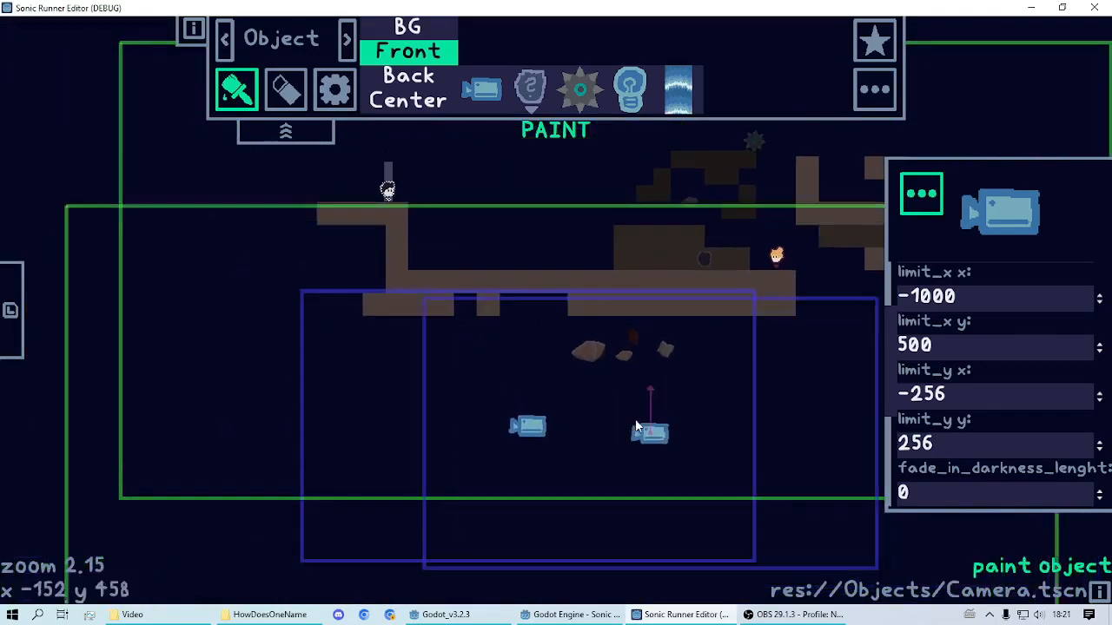
{"action": "middle_click_drag", "start_coordinate": [601, 351], "coordinate": [593, 261]}
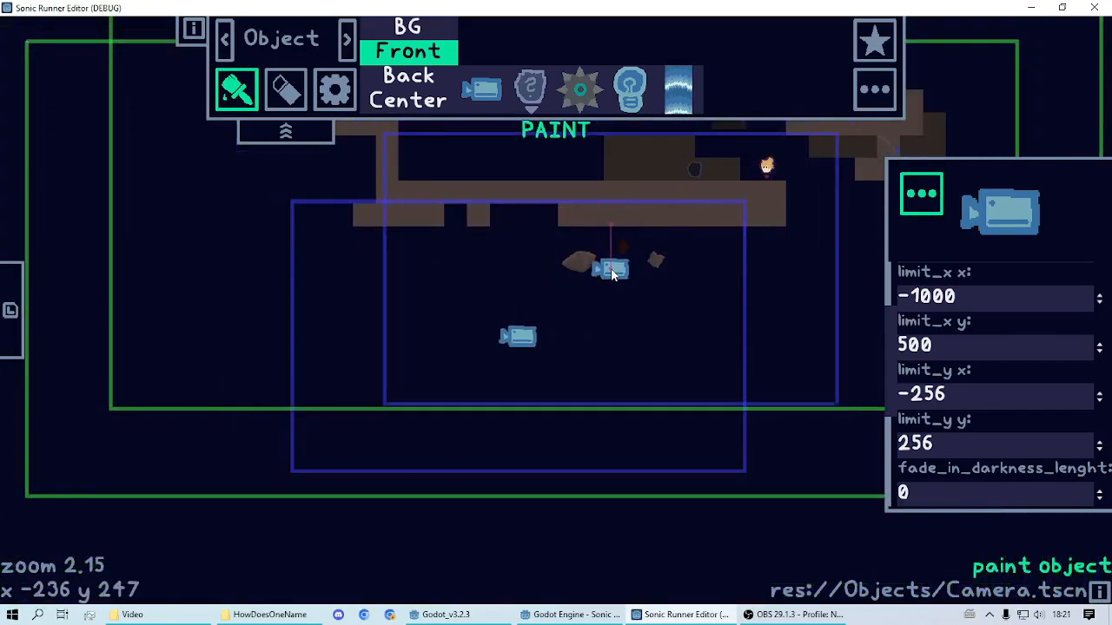
{"action": "middle_click_drag", "start_coordinate": [668, 312], "coordinate": [543, 441]}
{"action": "middle_click_drag", "start_coordinate": [539, 510], "coordinate": [417, 336]}
{"action": "middle_click_drag", "start_coordinate": [650, 334], "coordinate": [557, 426]}
{"action": "middle_click_drag", "start_coordinate": [305, 251], "coordinate": [450, 303]}
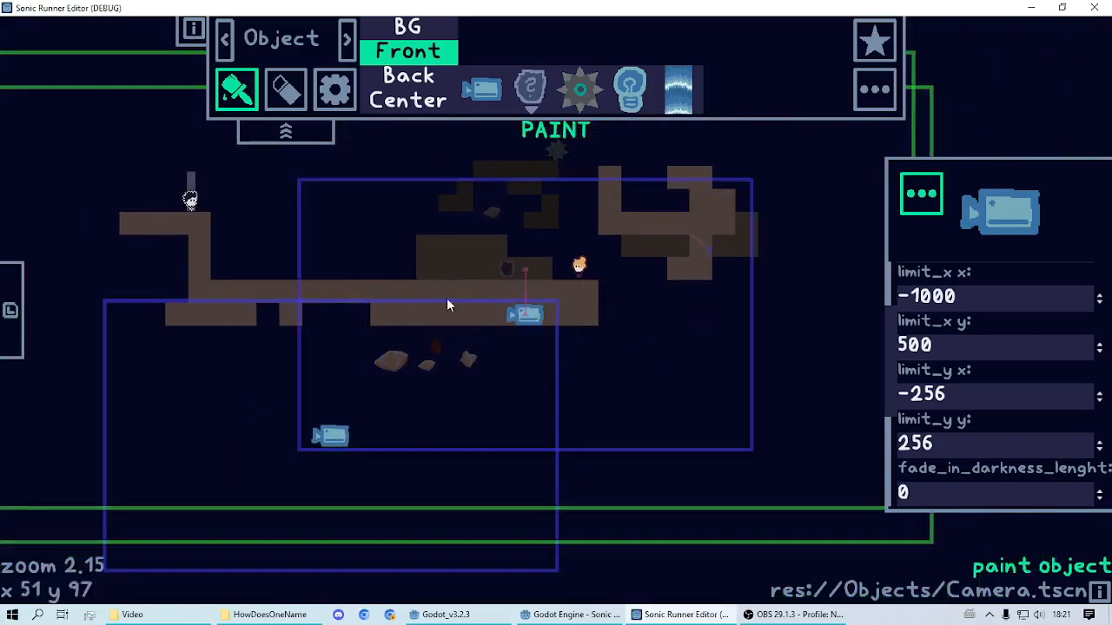
- Review the Camera's fade properties, covering the fade-in and fade-out darkness lengths and end values
{"action": "left_click_drag", "start_coordinate": [941, 445], "coordinate": [881, 446]}
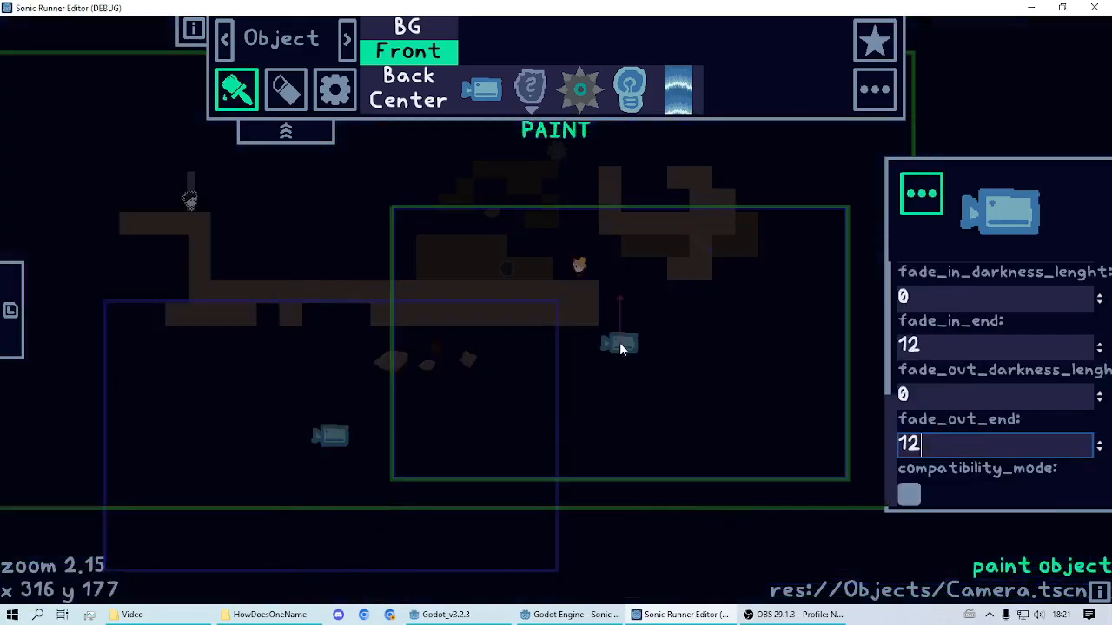
{"action": "mouse_move", "coordinate": [893, 418]}
{"action": "left_mouse_down"}
{"action": "mouse_move", "coordinate": [895, 398]}
{"action": "mouse_move", "coordinate": [895, 415]}
{"action": "left_mouse_up"}
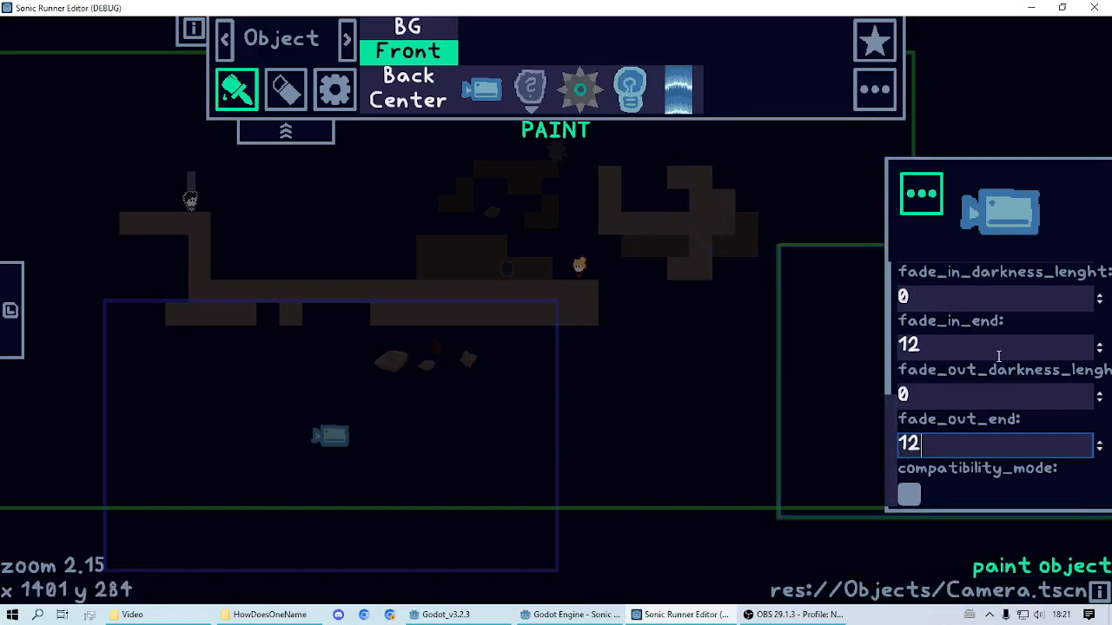
{"action": "left_click", "coordinate": [962, 396]}
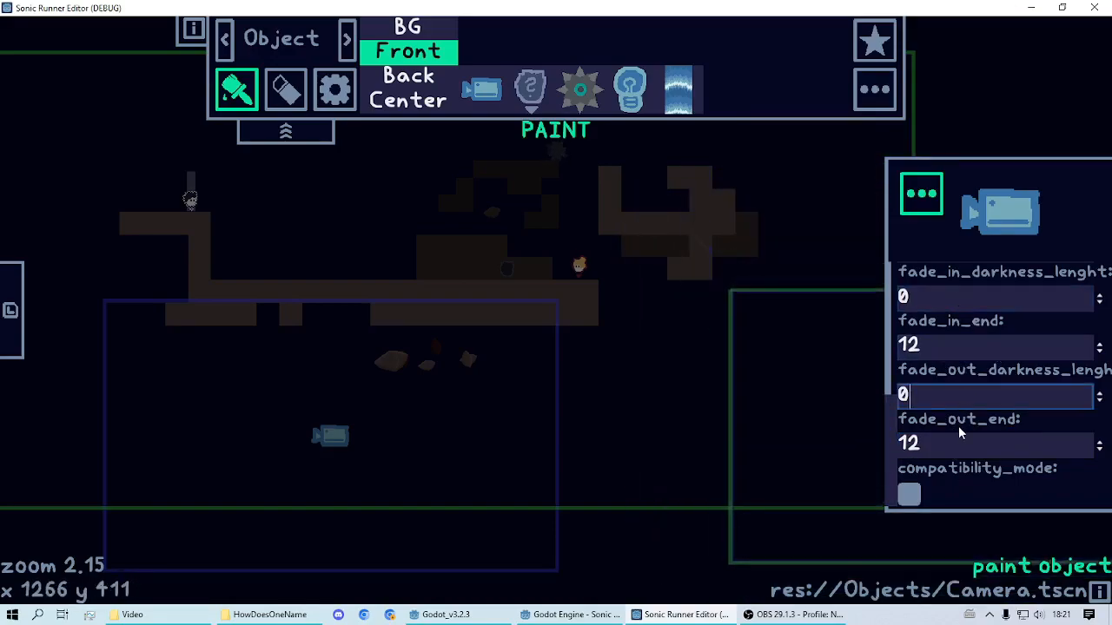
{"action": "left_click", "coordinate": [999, 444]}
- Toggle the Camera's compatibility_mode on and off twice to compare its frame, and return to the zoom properties
{"action": "left_click", "coordinate": [909, 494]}
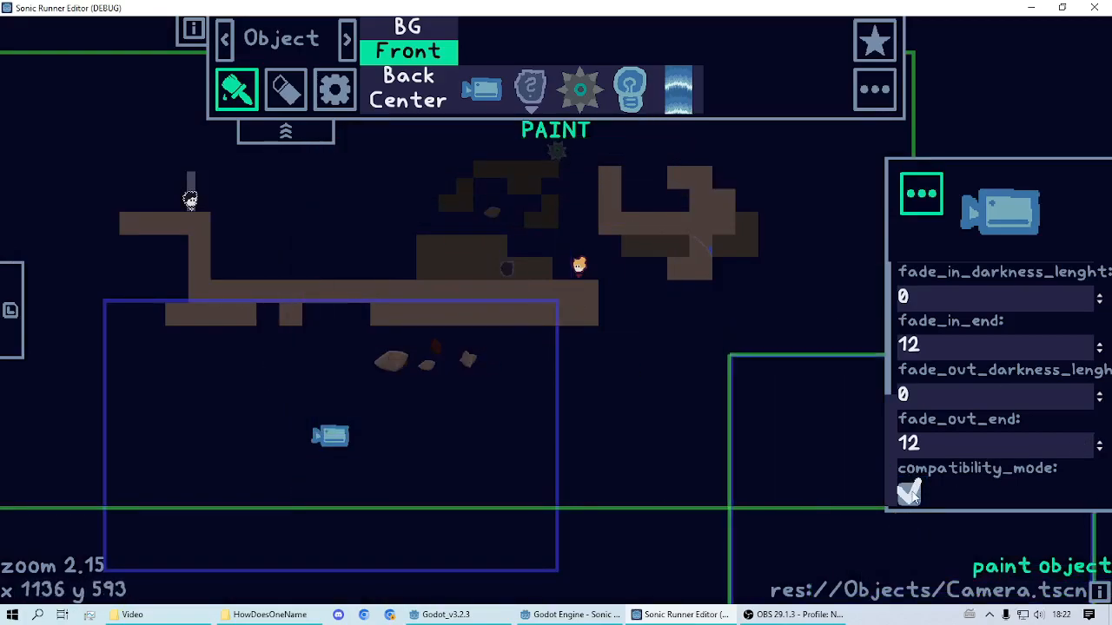
{"action": "left_click", "coordinate": [909, 493]}
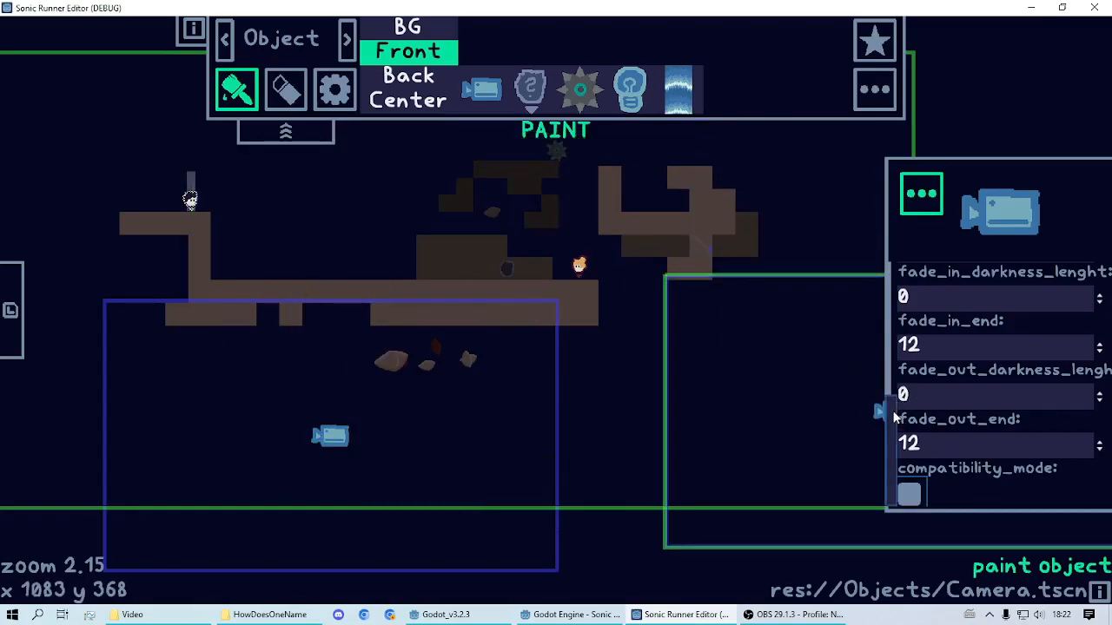
{"action": "left_click", "coordinate": [910, 492]}
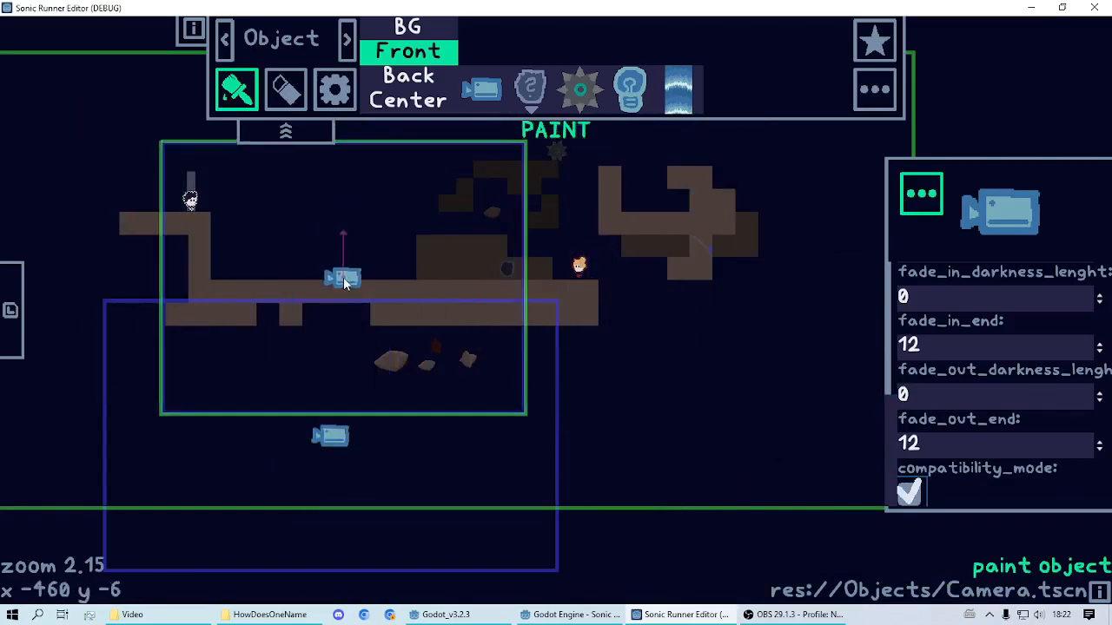
{"action": "left_click", "coordinate": [913, 496]}
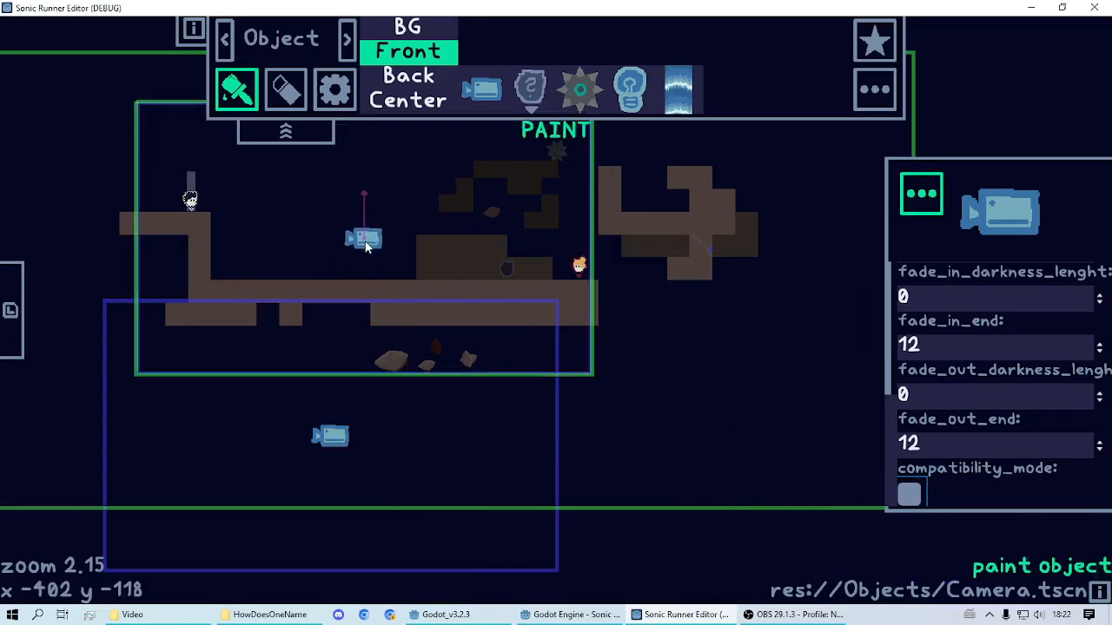
{"action": "scroll", "coordinate": [894, 423], "scroll_direction": "up", "scroll_amount": 1}
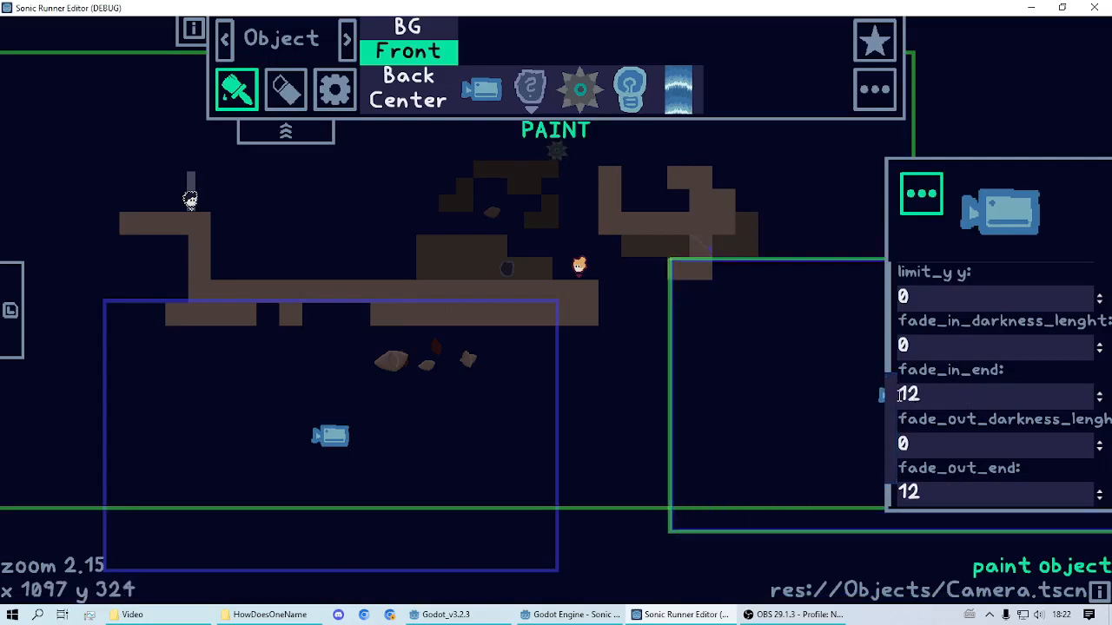
{"action": "left_click_drag", "start_coordinate": [886, 393], "coordinate": [877, 251]}
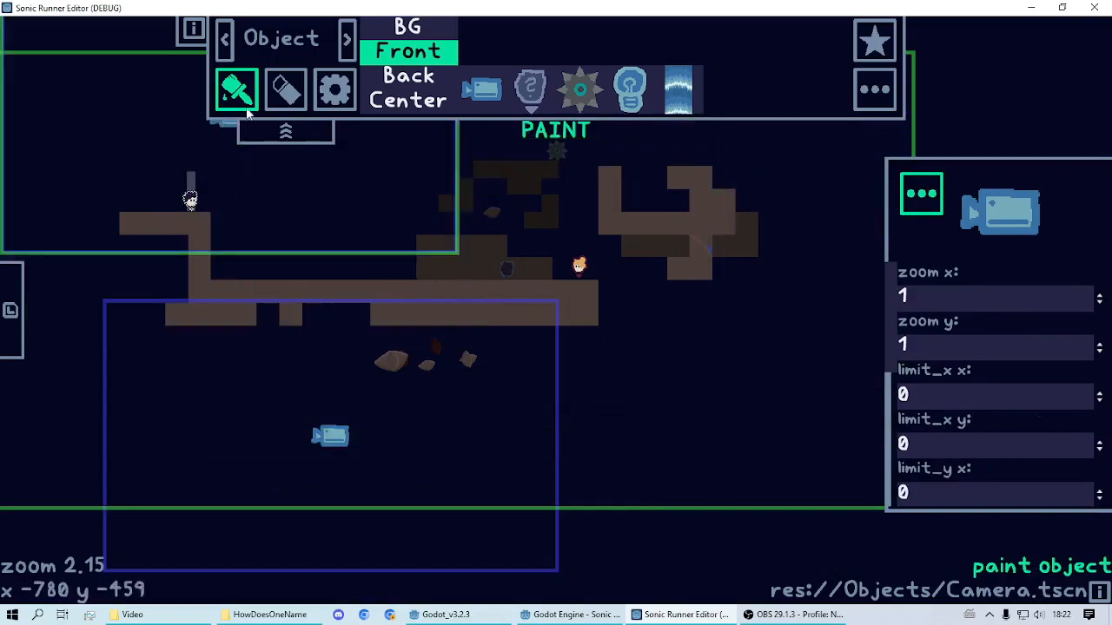
- Pick the Ghost object from the main floor, check its special properties, and place it on the upper-left ledge beside the character
{"action": "left_click", "coordinate": [334, 89]}
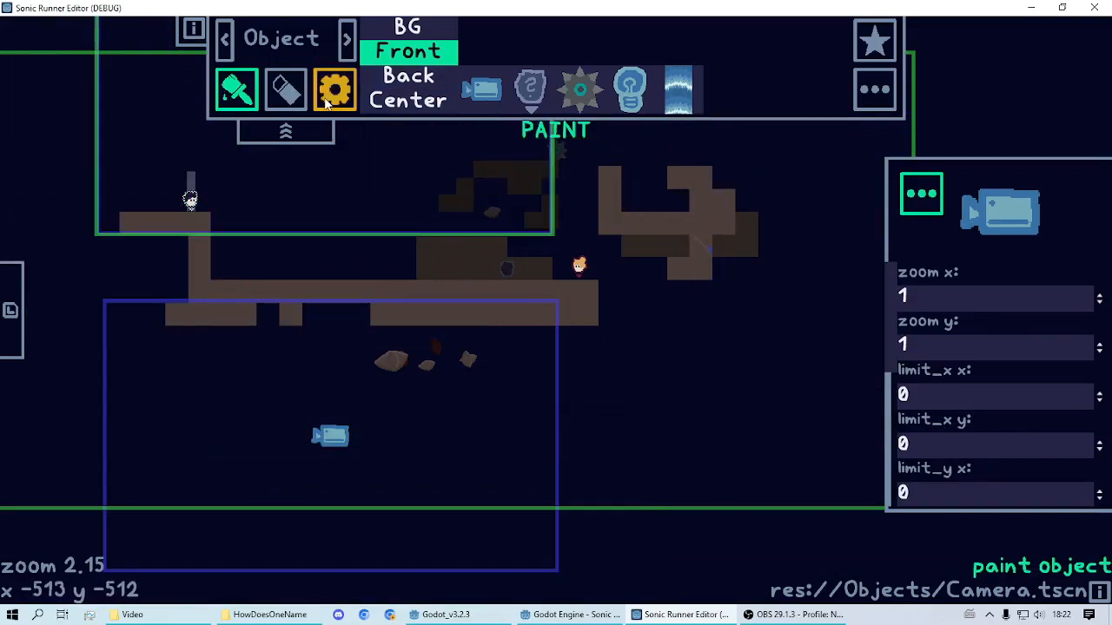
{"action": "left_click", "coordinate": [507, 269]}
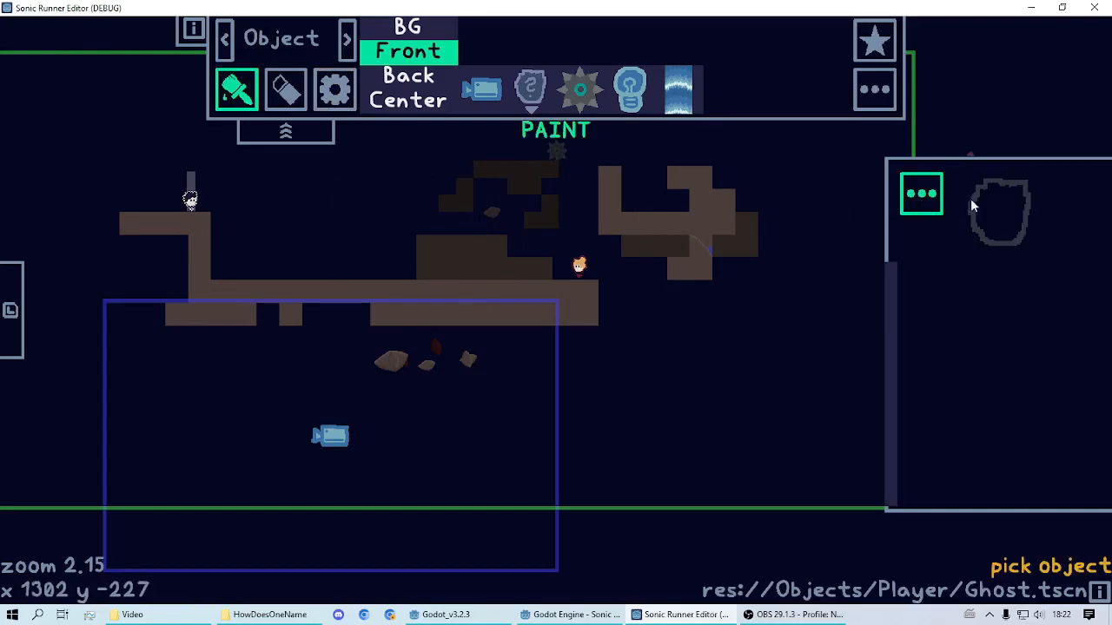
{"action": "left_click", "coordinate": [921, 198]}
{"action": "left_click", "coordinate": [922, 193]}
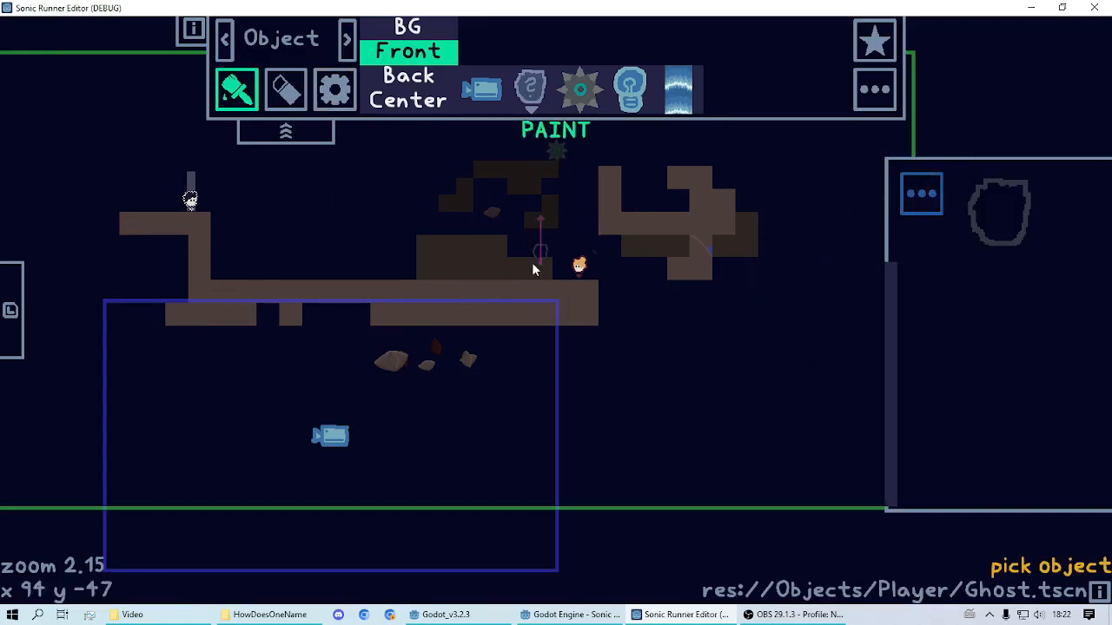
{"action": "left_click", "coordinate": [159, 214]}
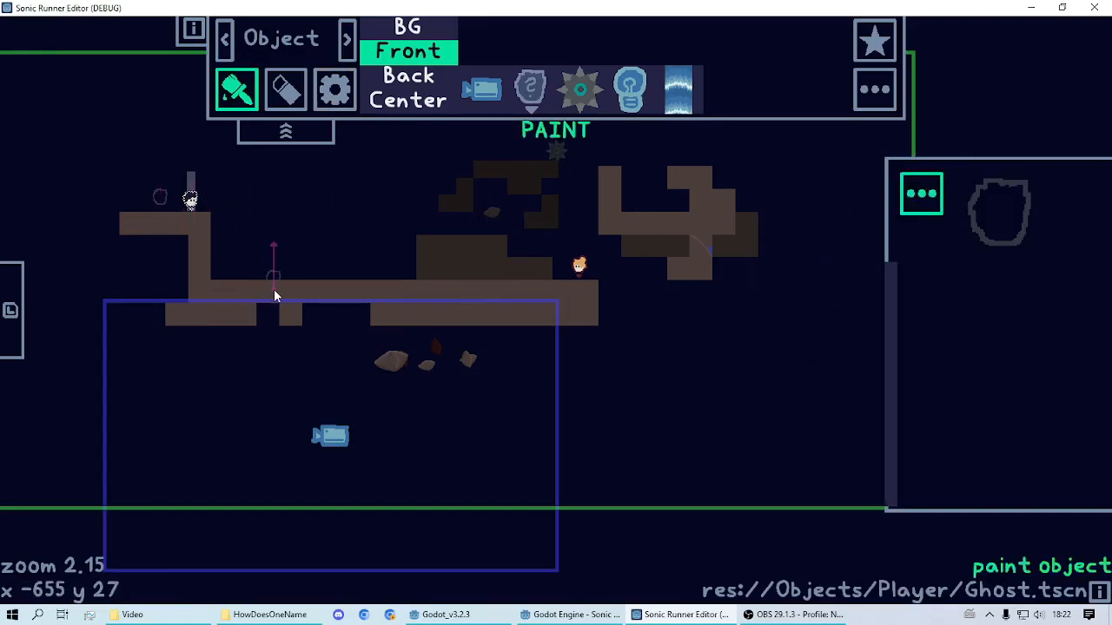
- Move the Ghost from the upper-left ledge to the empty space below the right-hand platforms
{"action": "left_click", "coordinate": [336, 94]}
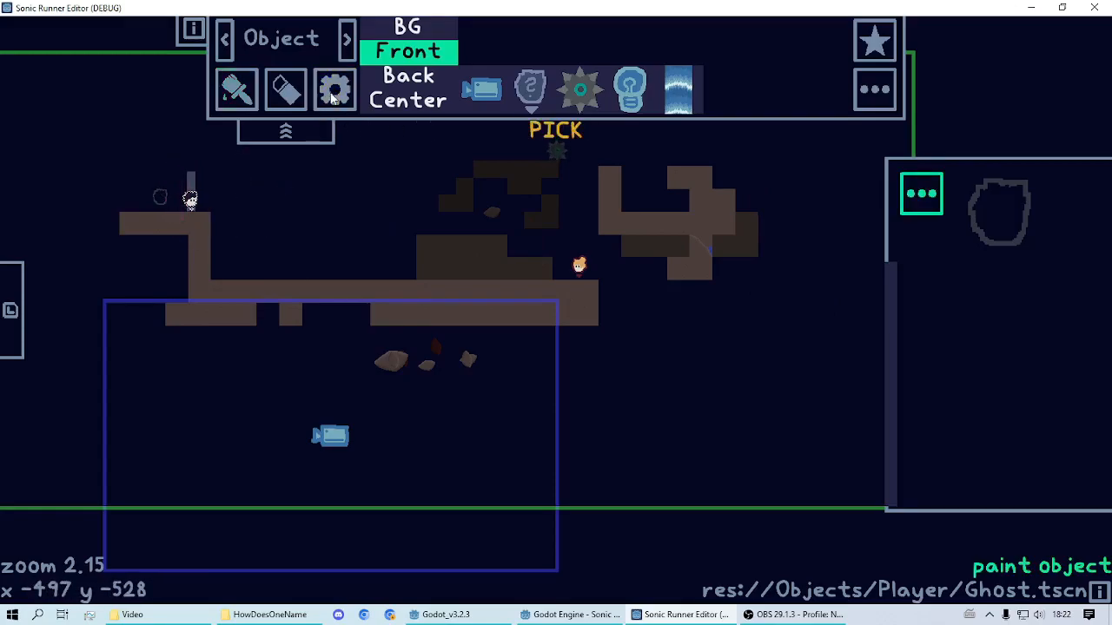
{"action": "left_click", "coordinate": [335, 94]}
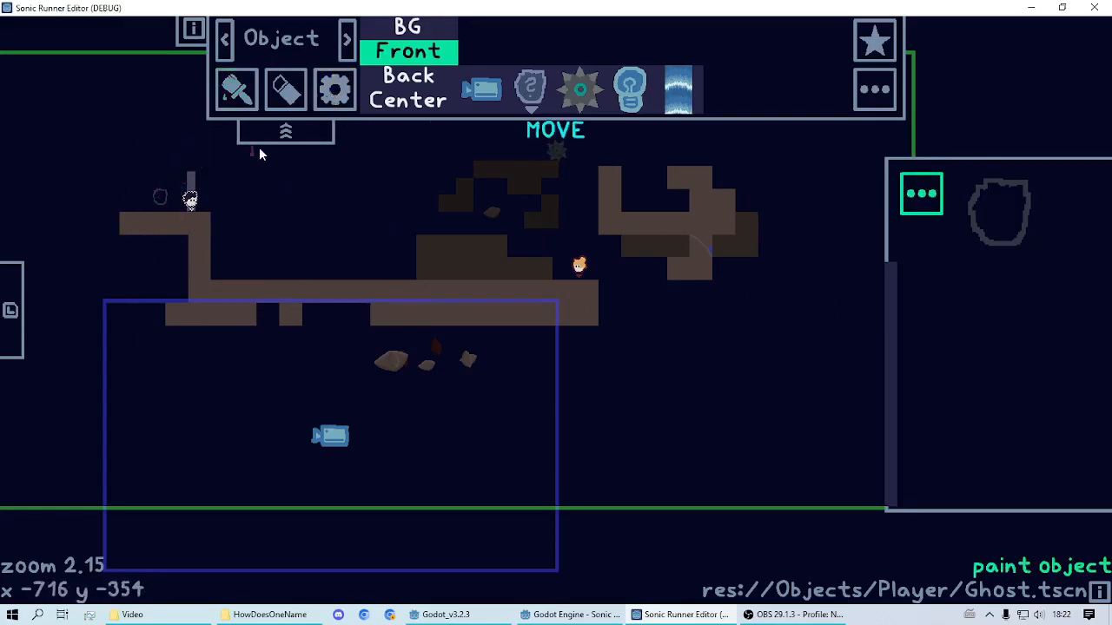
{"action": "left_click", "coordinate": [160, 204]}
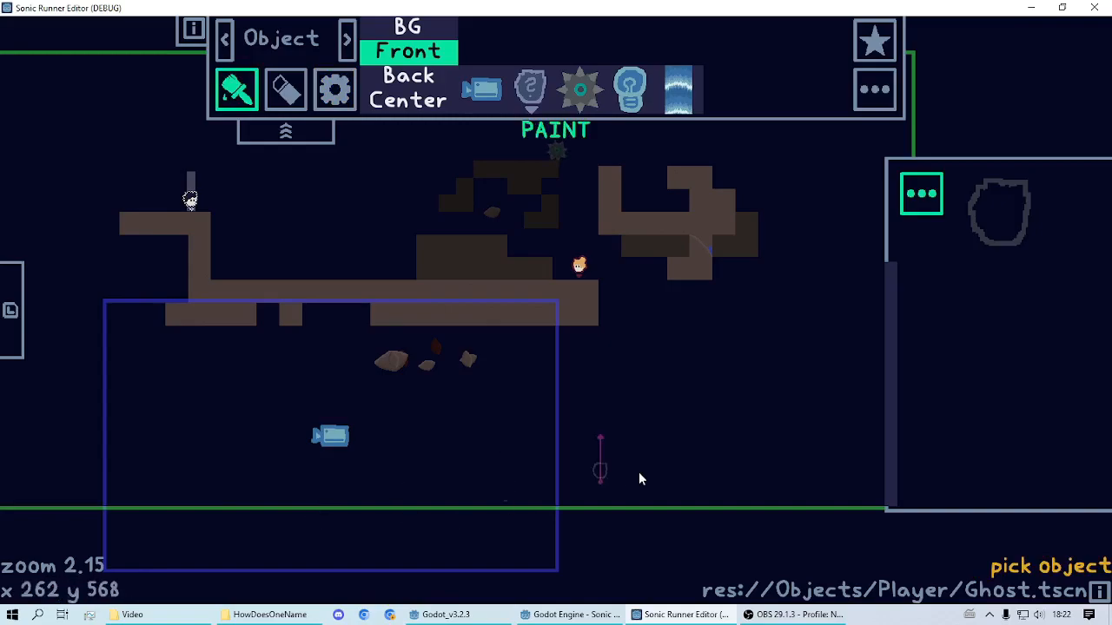
{"action": "left_click", "coordinate": [766, 436]}
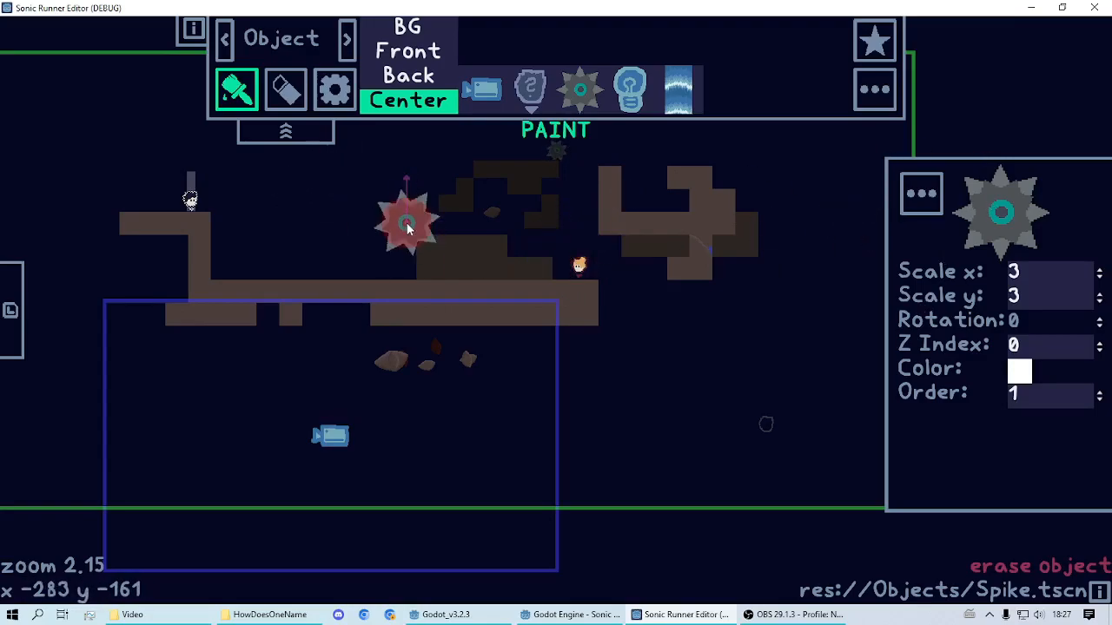
- Review the Spike's special properties and its general properties, including Scale x and Scale y
{"action": "left_click", "coordinate": [911, 204]}
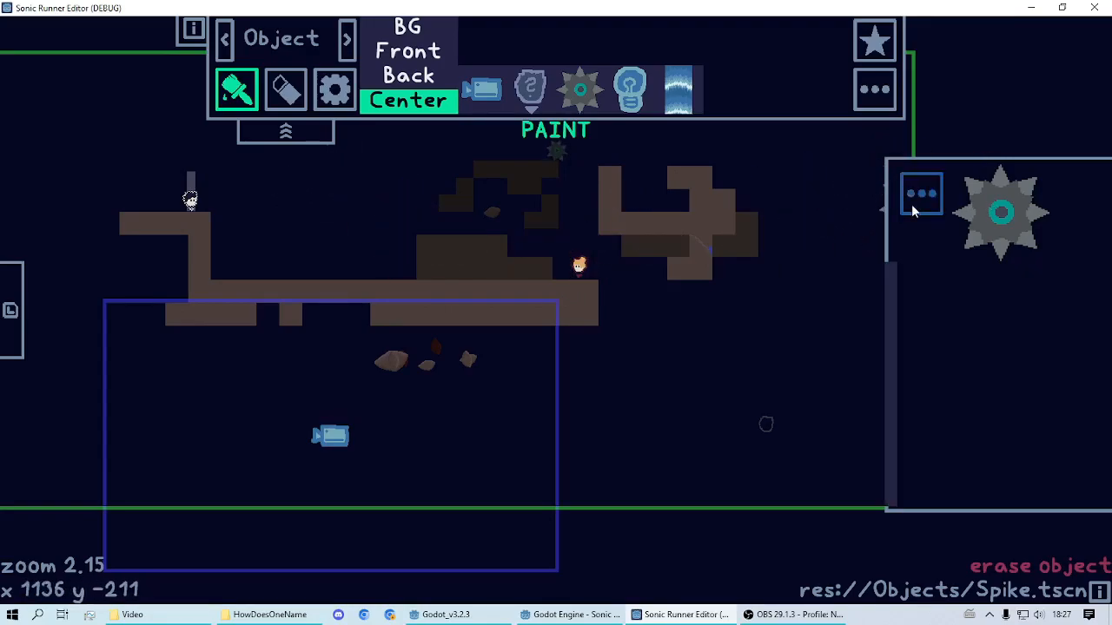
{"action": "left_click", "coordinate": [921, 193]}
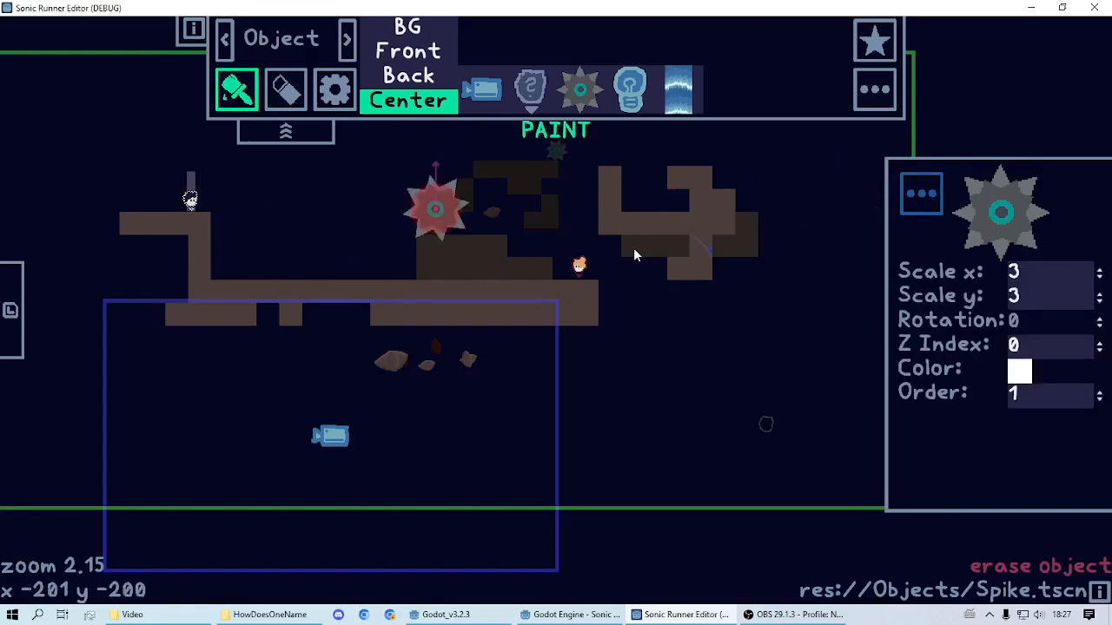
{"action": "left_click", "coordinate": [1047, 304]}
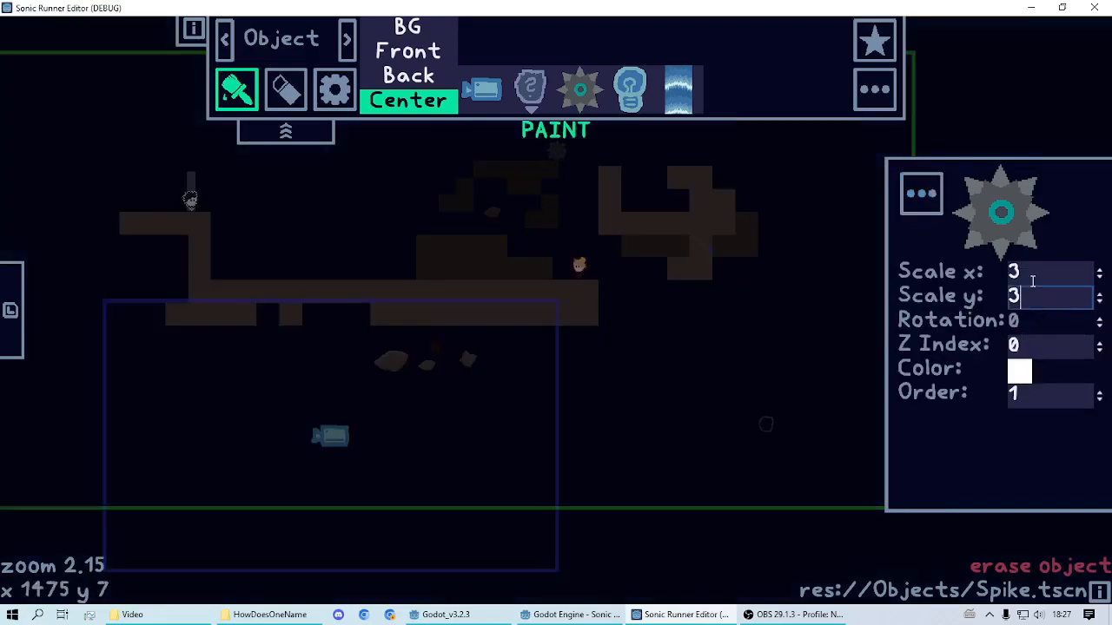
{"action": "left_click", "coordinate": [1032, 278]}
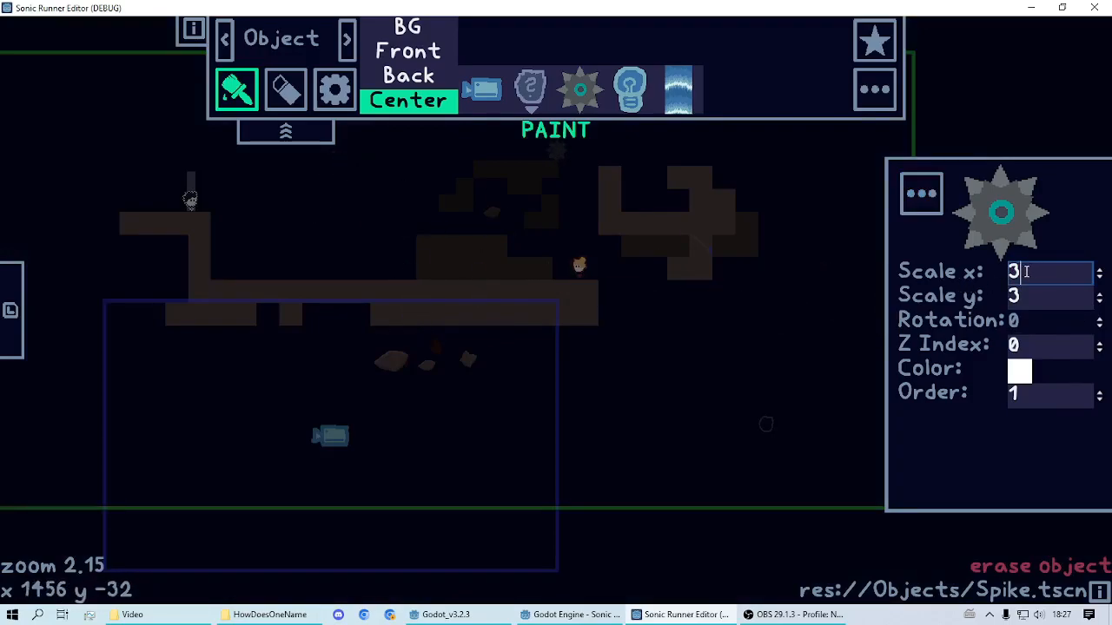
- Choose the KillFloor object from the res://Objects/ library for painting and close the library
{"action": "left_click", "coordinate": [874, 88]}
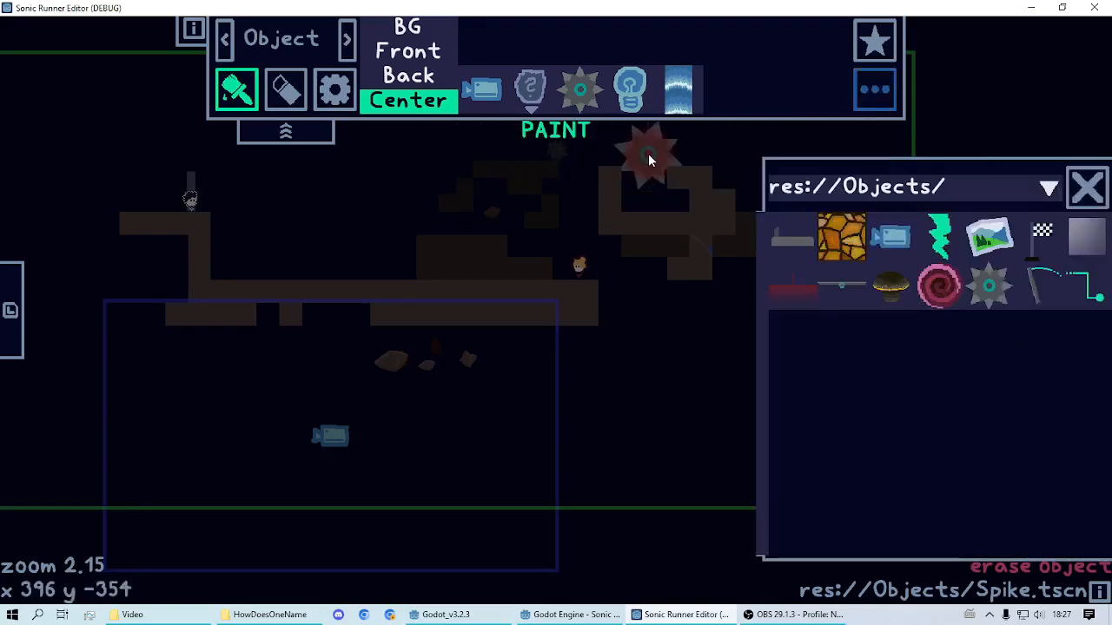
{"action": "left_click", "coordinate": [786, 287]}
{"action": "left_click", "coordinate": [477, 216]}
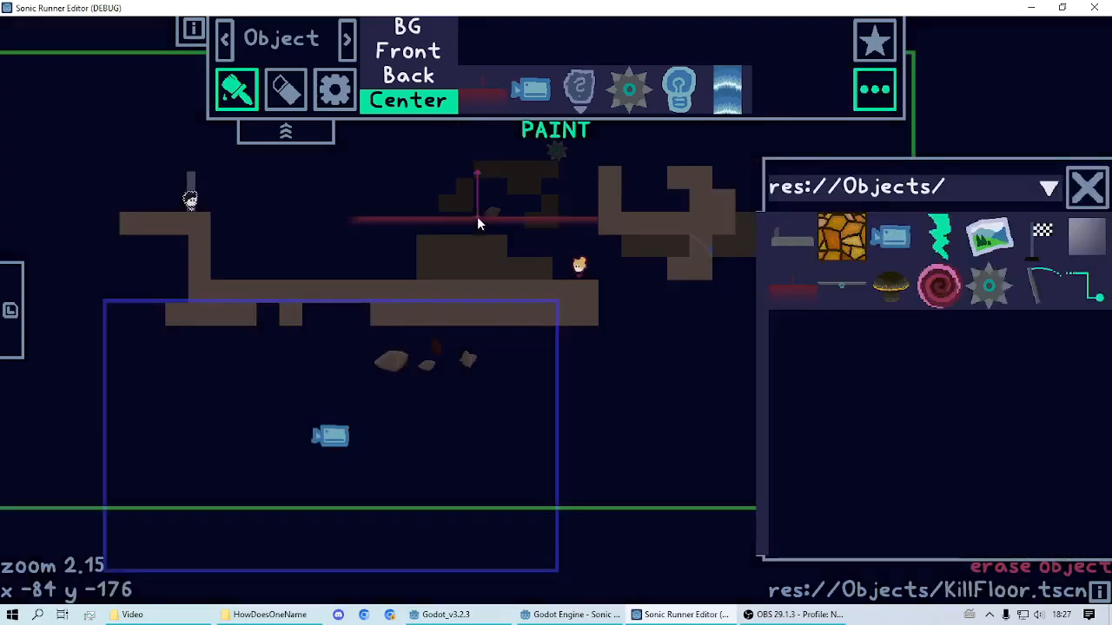
{"action": "left_click", "coordinate": [1085, 193]}
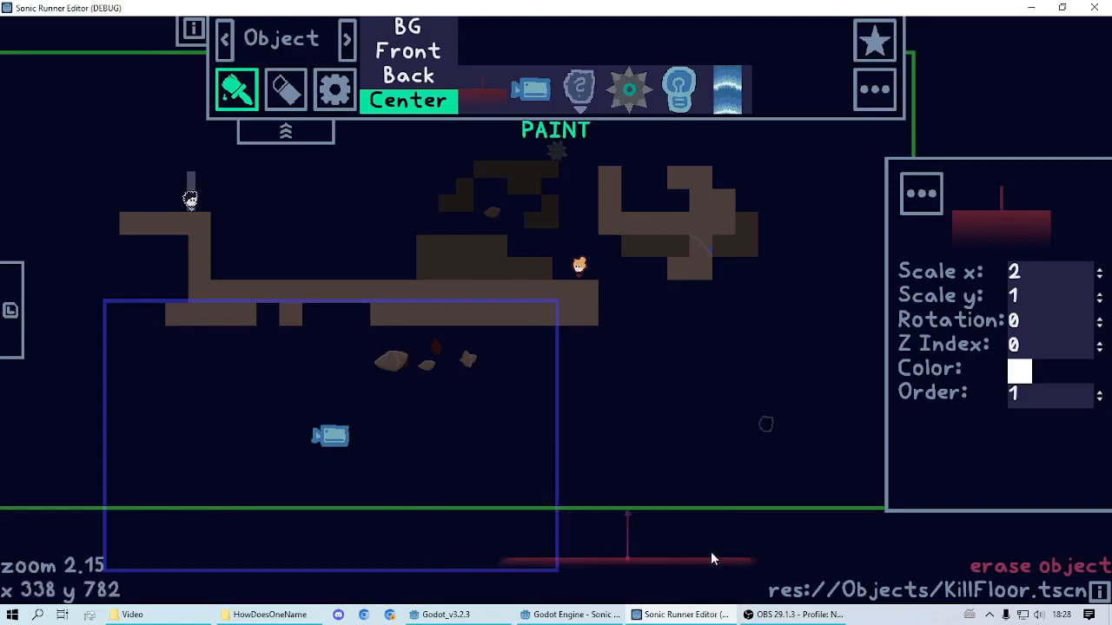
- Examine the KillFloor preview below, beside and above the level's platforms to show where it could be positioned
{"action": "middle_click_drag", "start_coordinate": [710, 552], "coordinate": [553, 537]}
{"action": "middle_click_drag", "start_coordinate": [384, 456], "coordinate": [496, 355]}
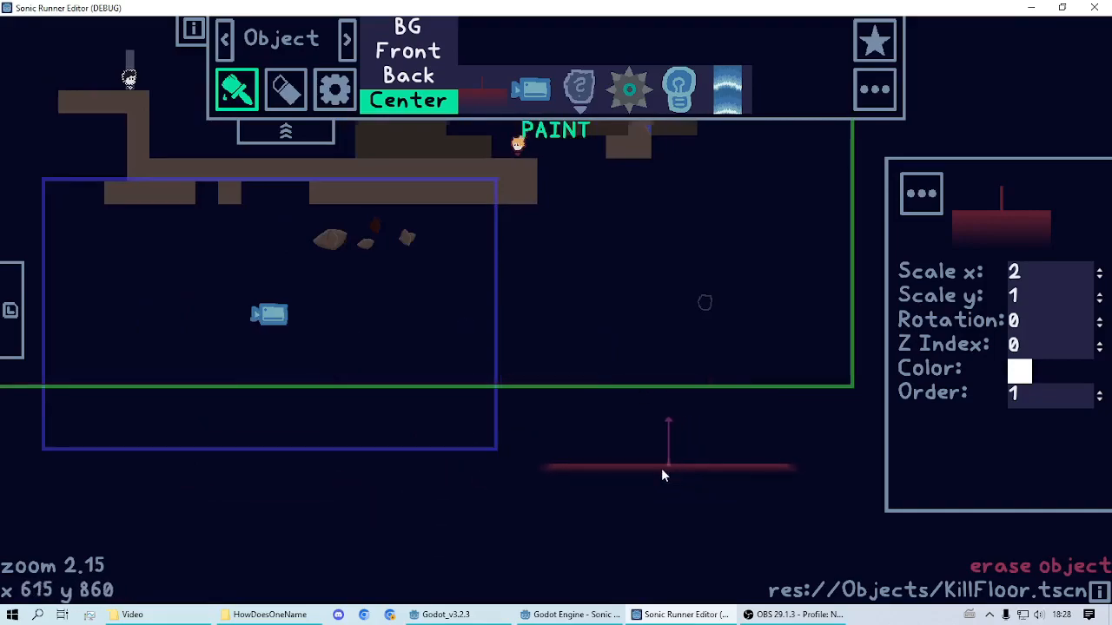
{"action": "middle_click_drag", "start_coordinate": [661, 468], "coordinate": [490, 473]}
{"action": "middle_click_drag", "start_coordinate": [765, 283], "coordinate": [750, 454]}
{"action": "middle_click_drag", "start_coordinate": [746, 363], "coordinate": [745, 423]}
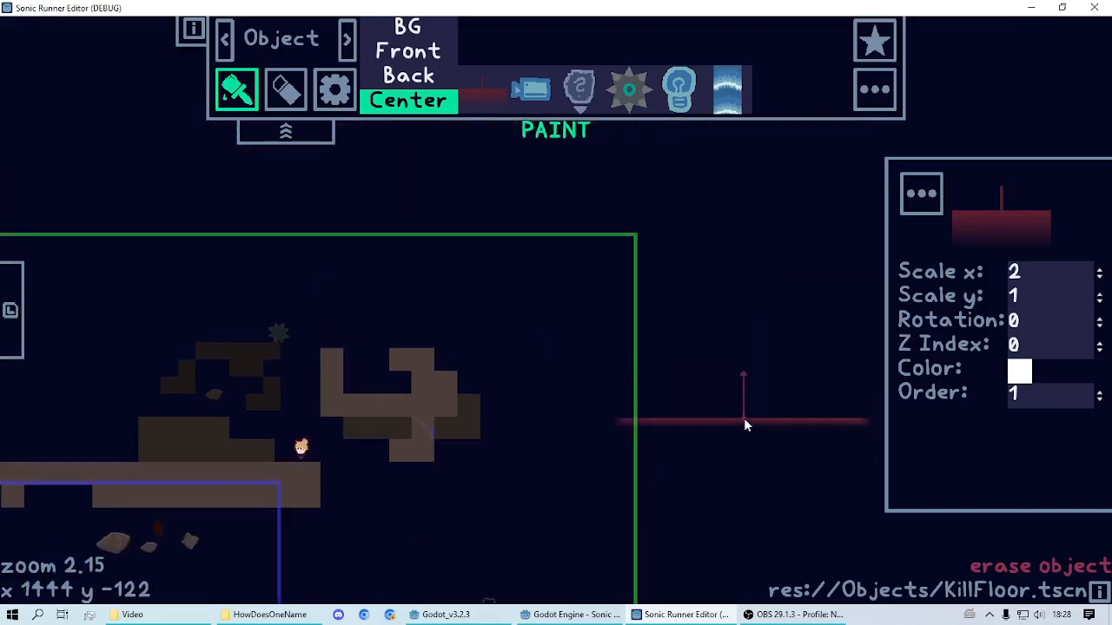
{"action": "middle_click_drag", "start_coordinate": [246, 206], "coordinate": [667, 217]}
{"action": "middle_click_drag", "start_coordinate": [385, 229], "coordinate": [250, 278]}
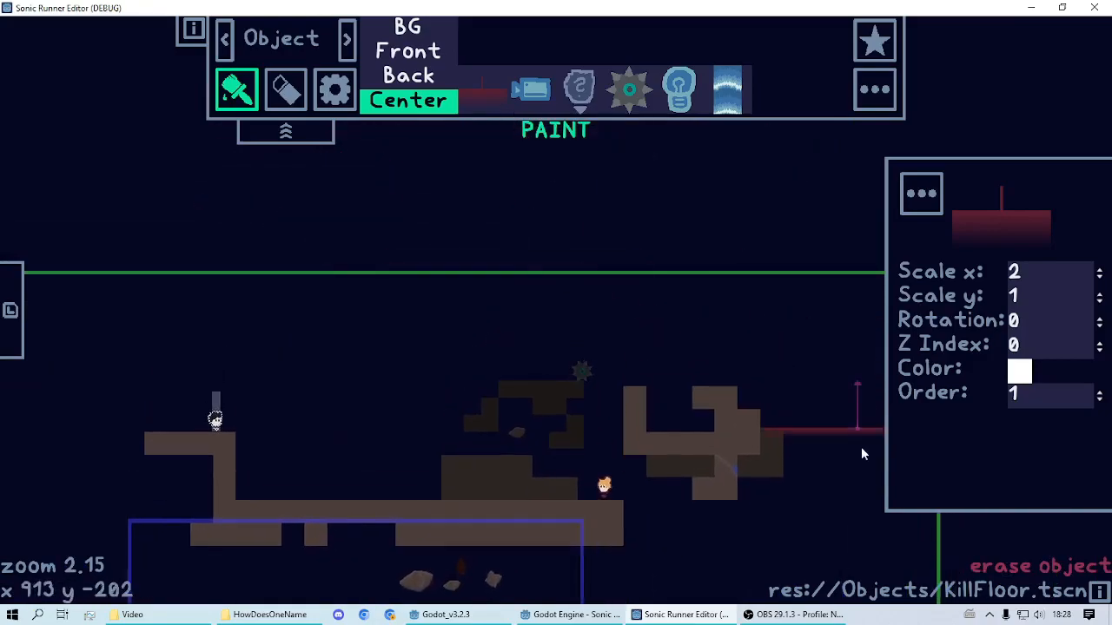
- Place a horizontal KillFloor with Scale x 2 and Rotation 0 just below the blue camera frame's lower edge
{"action": "middle_click_drag", "start_coordinate": [630, 448], "coordinate": [209, 303]}
{"action": "middle_click_drag", "start_coordinate": [592, 421], "coordinate": [753, 285]}
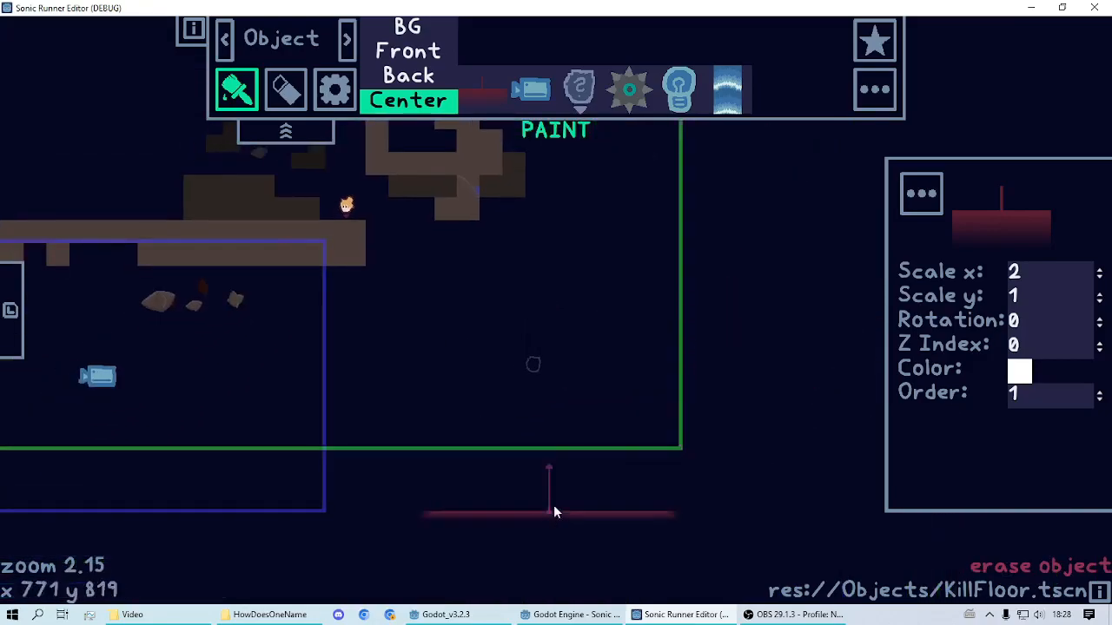
{"action": "middle_click_drag", "start_coordinate": [553, 505], "coordinate": [673, 374]}
{"action": "middle_click_drag", "start_coordinate": [352, 389], "coordinate": [512, 383]}
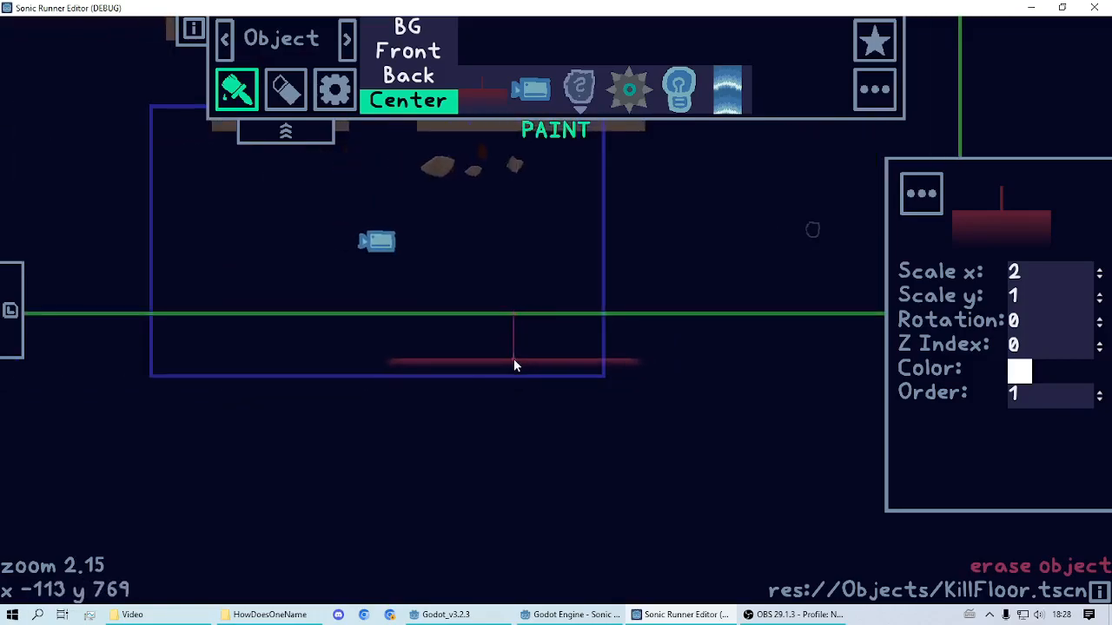
{"action": "left_click", "coordinate": [499, 381]}
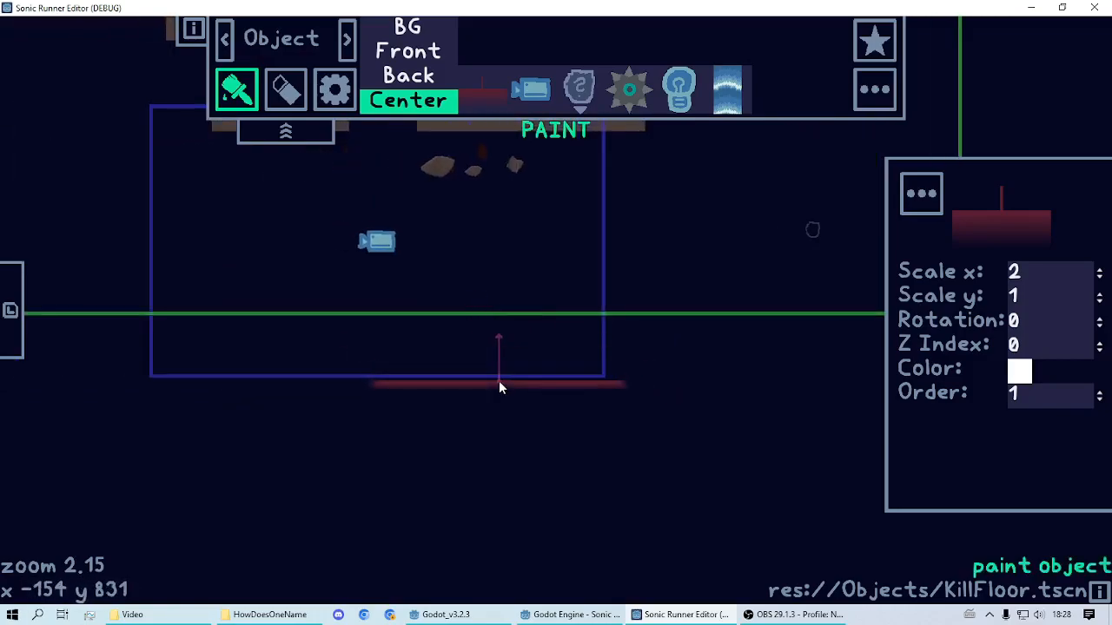
- Set the KillFloor's rotation to 90 and place it vertically outside the level's left green boundary
{"action": "mouse_move", "coordinate": [737, 404]}
{"action": "middle_mouse_down"}
{"action": "mouse_move", "coordinate": [437, 475]}
{"action": "mouse_move", "coordinate": [340, 481]}
{"action": "middle_mouse_up"}
{"action": "middle_click_drag", "start_coordinate": [731, 261], "coordinate": [700, 330]}
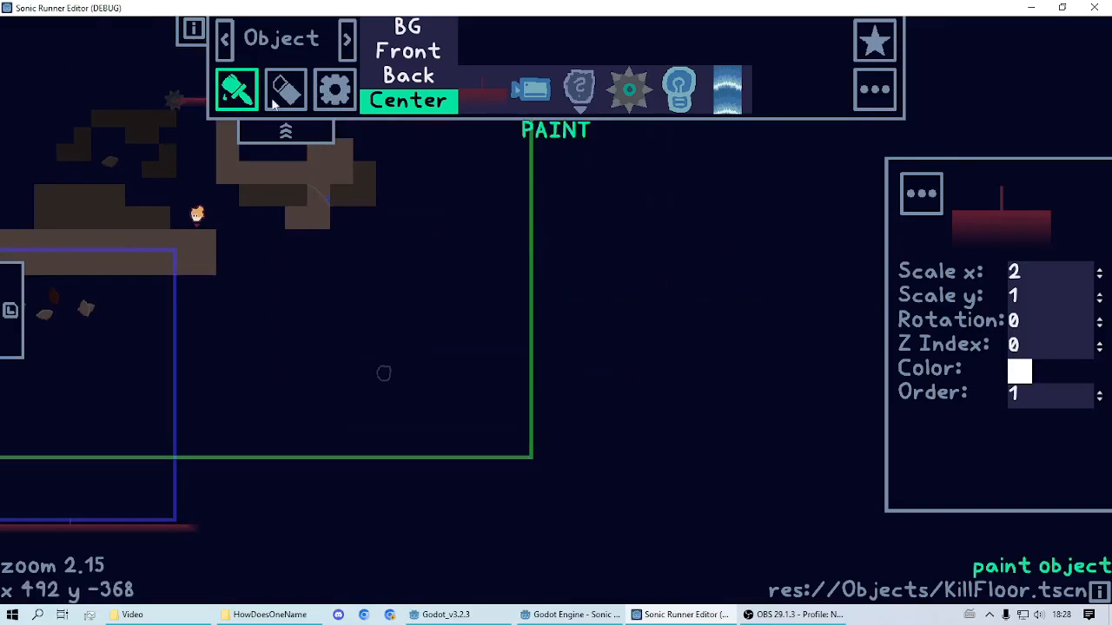
{"action": "left_click", "coordinate": [1007, 319]}
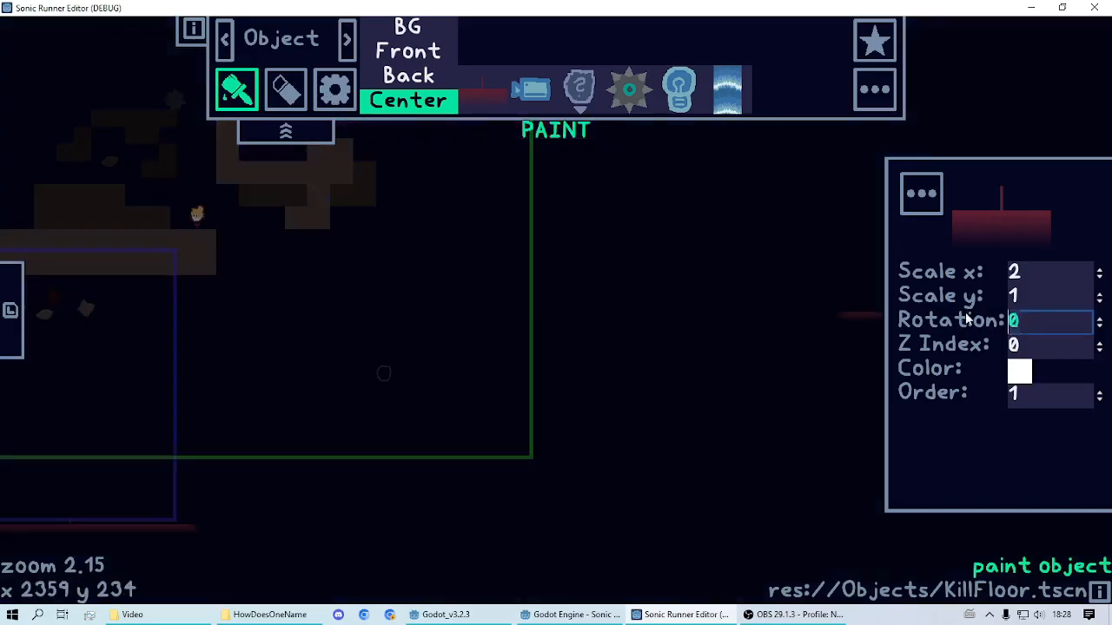
{"action": "type", "text": "90"}
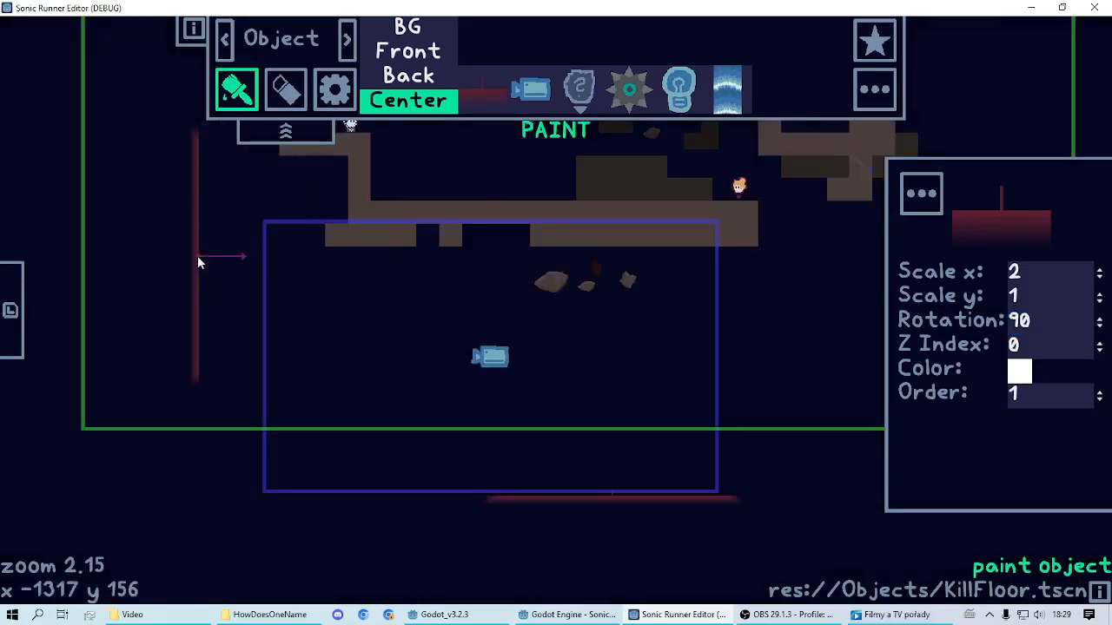
{"action": "middle_click_drag", "start_coordinate": [199, 254], "coordinate": [412, 283]}
{"action": "middle_click_drag", "start_coordinate": [180, 301], "coordinate": [188, 352]}
{"action": "middle_click_drag", "start_coordinate": [196, 231], "coordinate": [196, 252]}
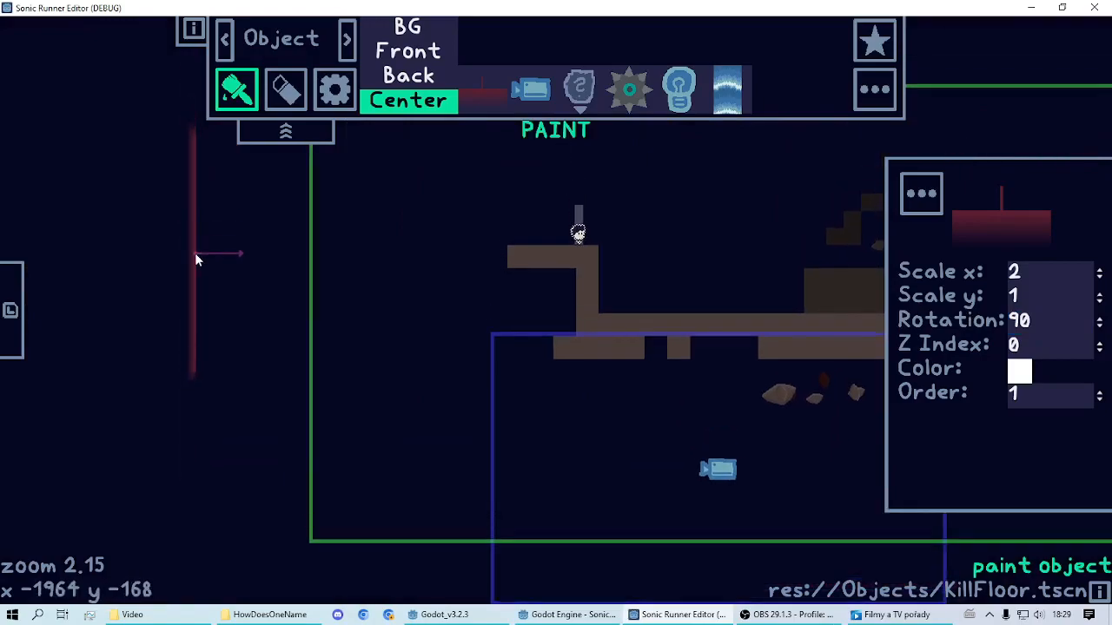
{"action": "middle_click_drag", "start_coordinate": [254, 357], "coordinate": [201, 277]}
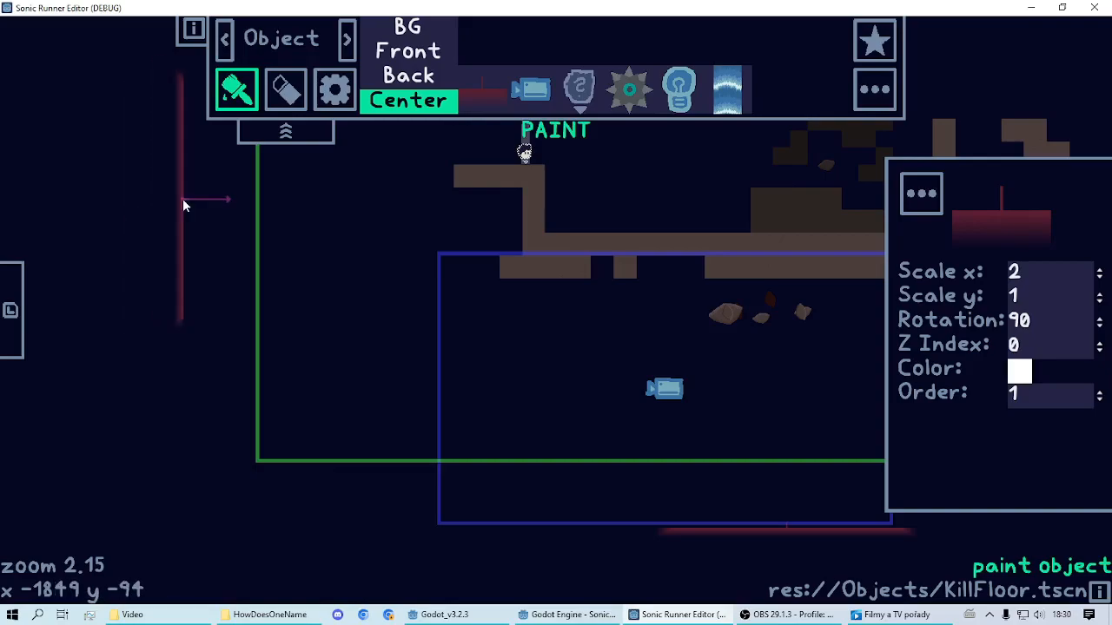
{"action": "left_click", "coordinate": [174, 206]}
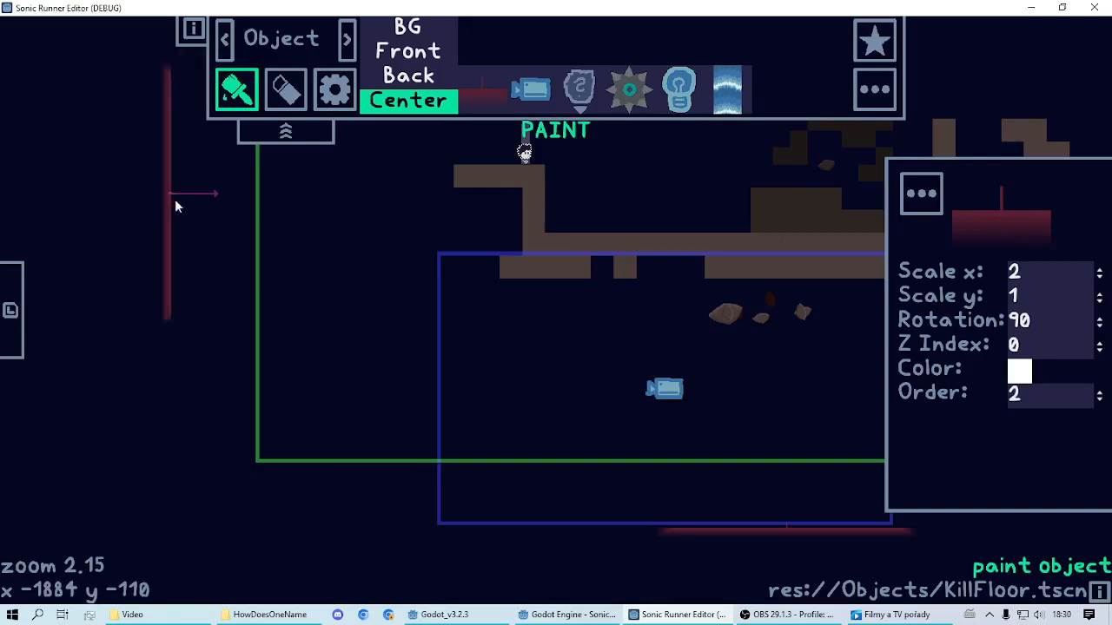
- Preview the Player object around the vertical KillFloor and the KillFloor object along the level's lower boundary without placing either
{"action": "left_click", "coordinate": [583, 102]}
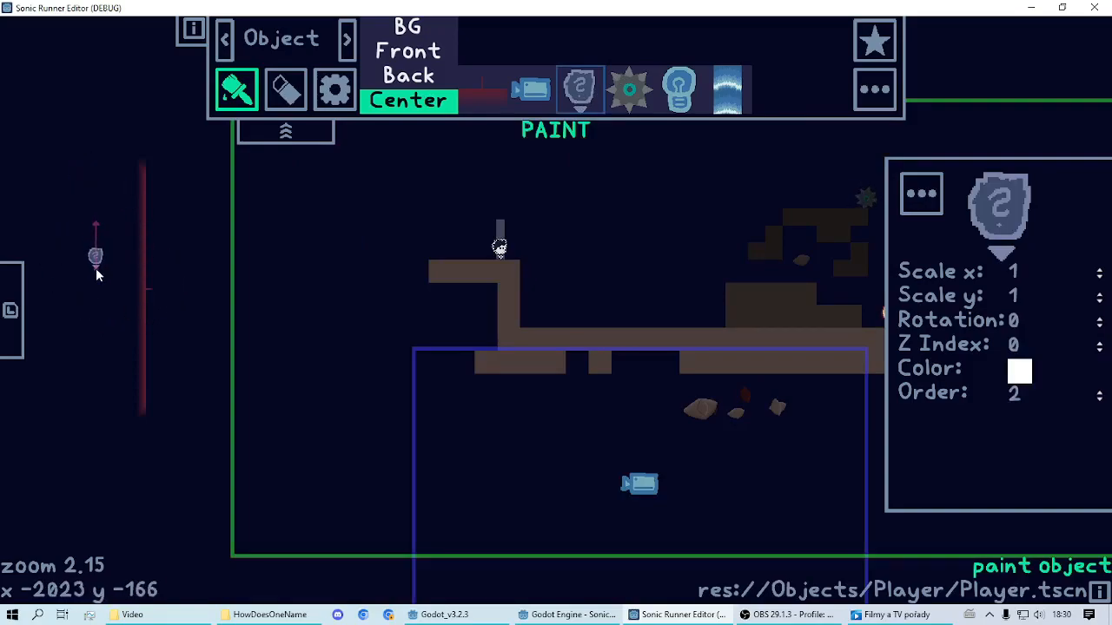
{"action": "middle_click_drag", "start_coordinate": [207, 333], "coordinate": [148, 183]}
{"action": "middle_click_drag", "start_coordinate": [79, 280], "coordinate": [104, 179]}
{"action": "middle_click_drag", "start_coordinate": [109, 345], "coordinate": [124, 511]}
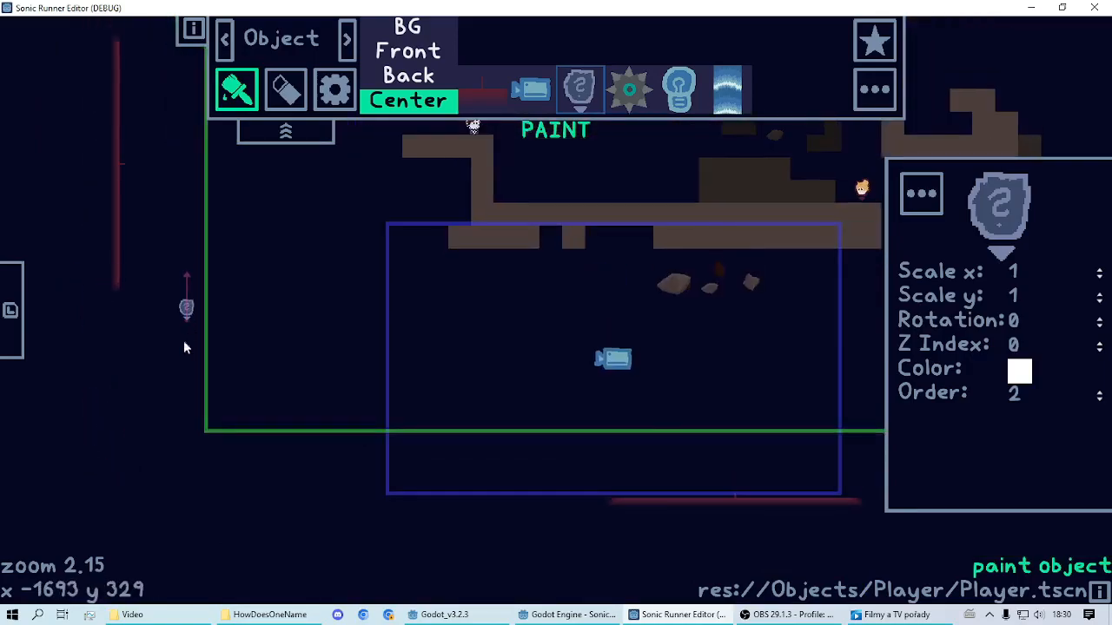
{"action": "middle_click_drag", "start_coordinate": [223, 422], "coordinate": [249, 284]}
{"action": "left_click", "coordinate": [491, 103]}
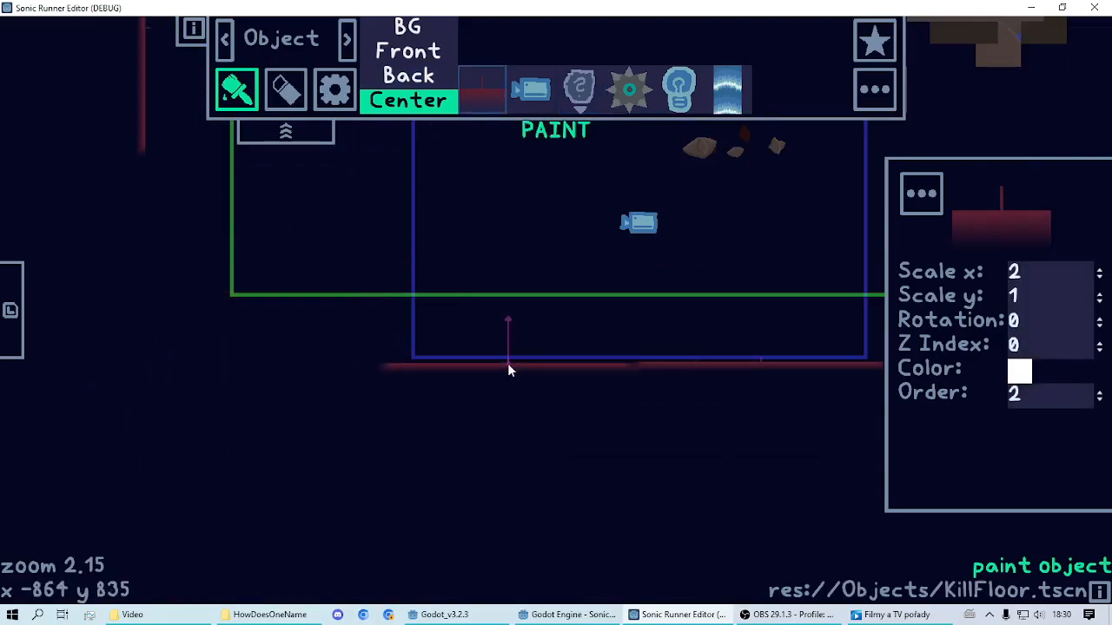
{"action": "middle_click_drag", "start_coordinate": [603, 417], "coordinate": [385, 397]}
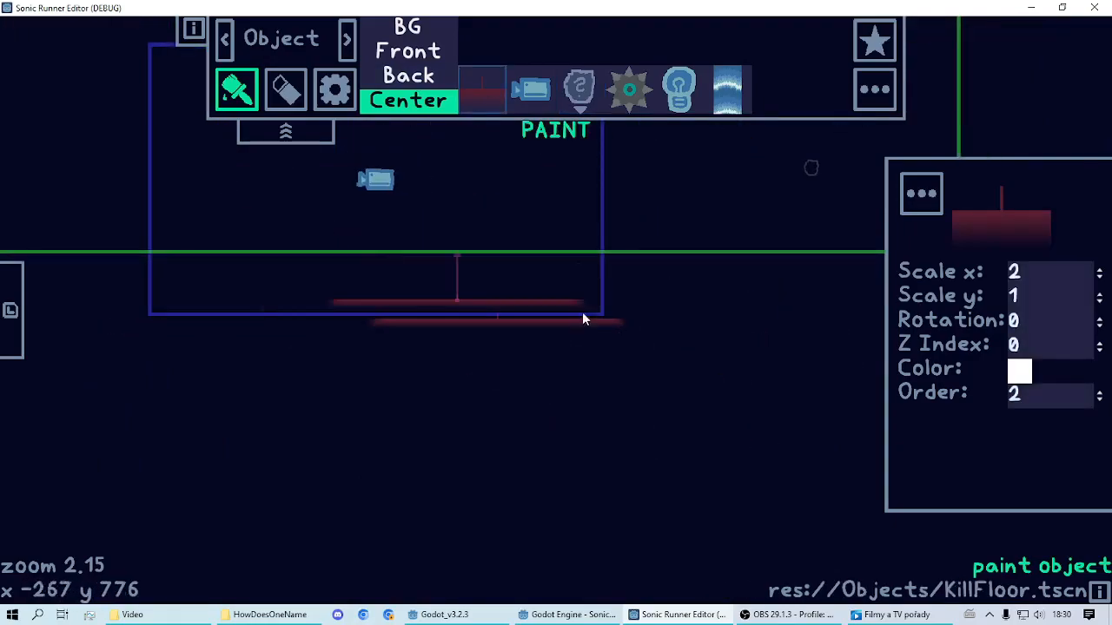
{"action": "middle_click_drag", "start_coordinate": [582, 312], "coordinate": [491, 504]}
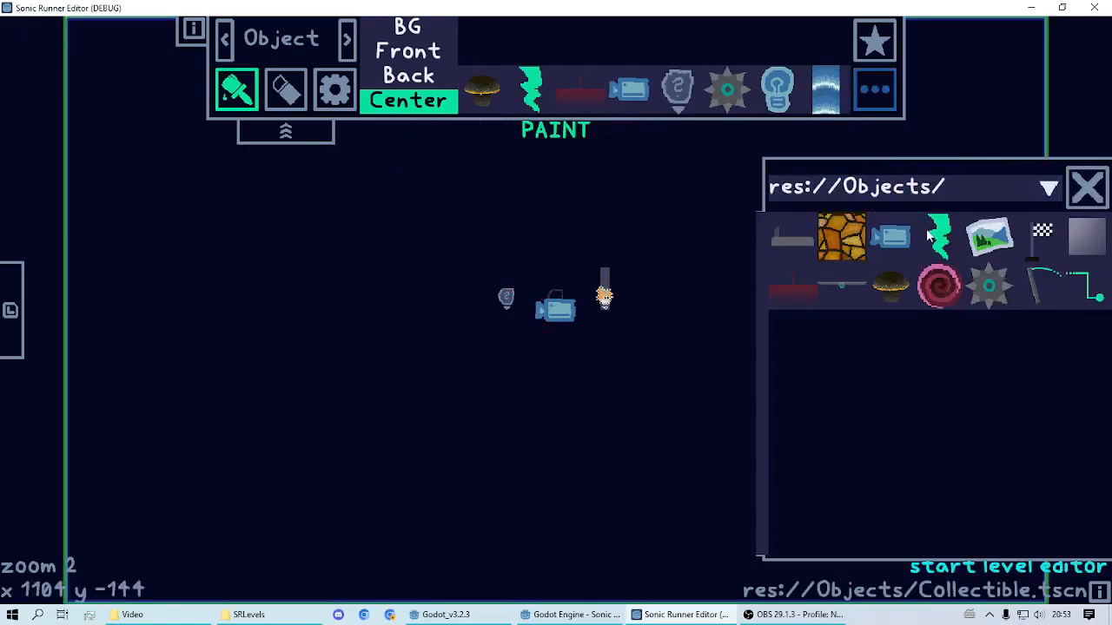
- Open the info beside the Collectible object's path with the res://Objects/ library showing
{"action": "left_click", "coordinate": [1099, 591]}
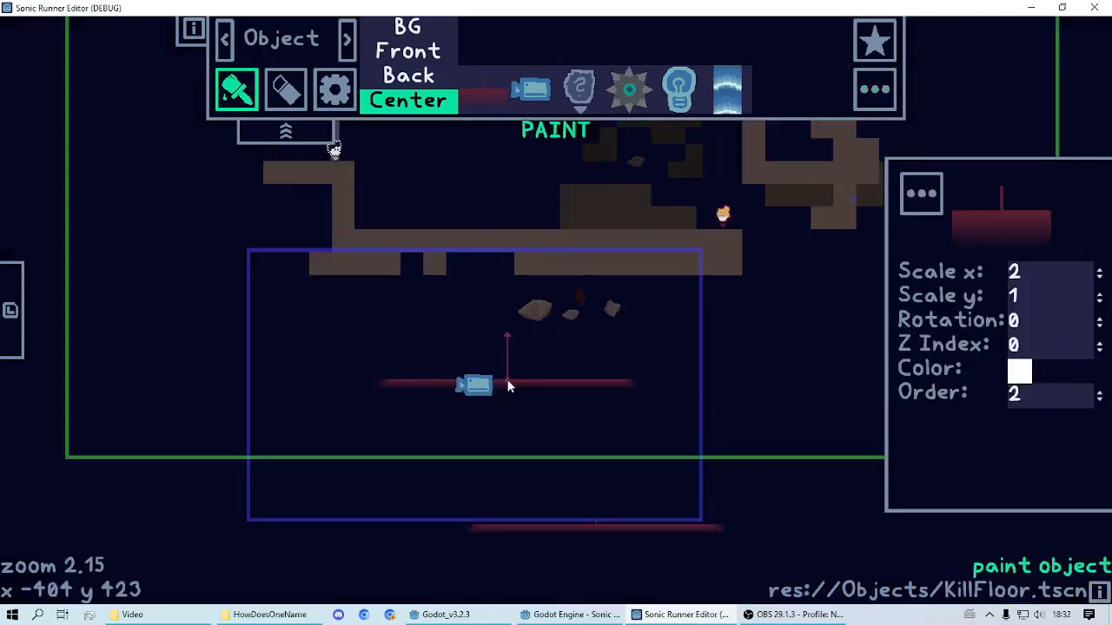
- Start saving the level under the file name TestLevel.tscn and highlight that name
{"action": "left_click", "coordinate": [10, 306]}
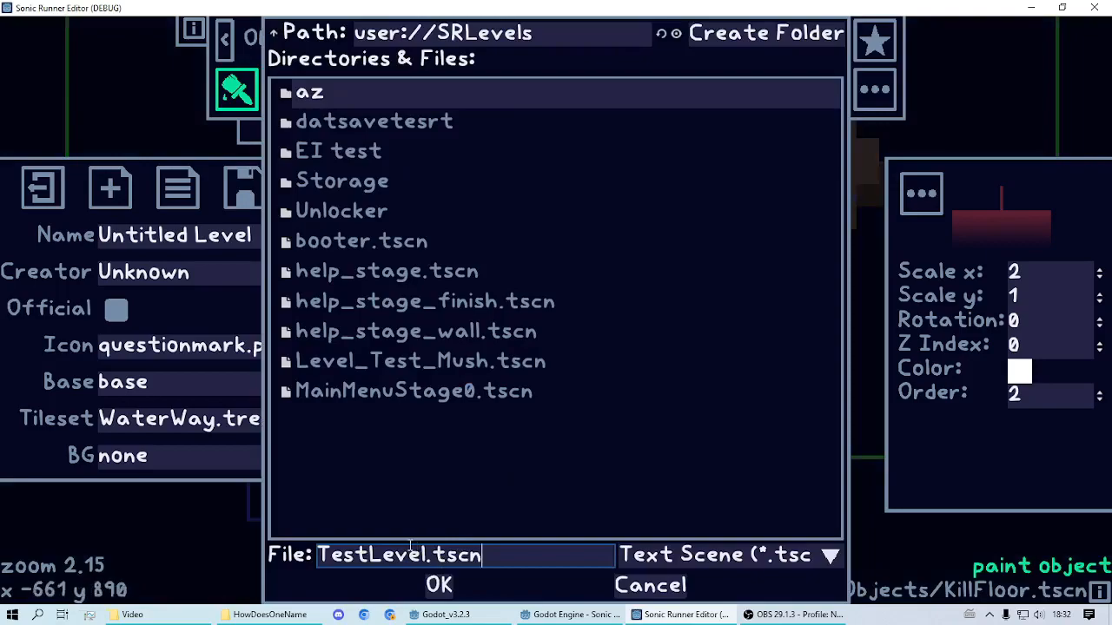
{"action": "double_click", "coordinate": [426, 556]}
{"action": "left_click", "coordinate": [426, 556]}
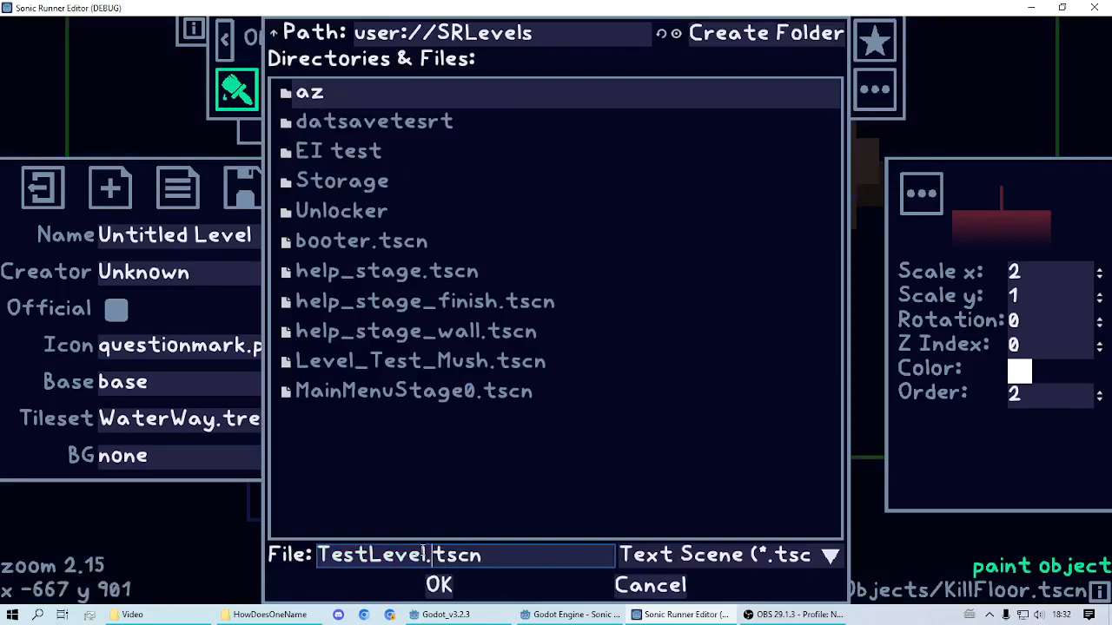
{"action": "left_click_drag", "start_coordinate": [428, 556], "coordinate": [333, 556]}
{"action": "left_click", "coordinate": [534, 562]}
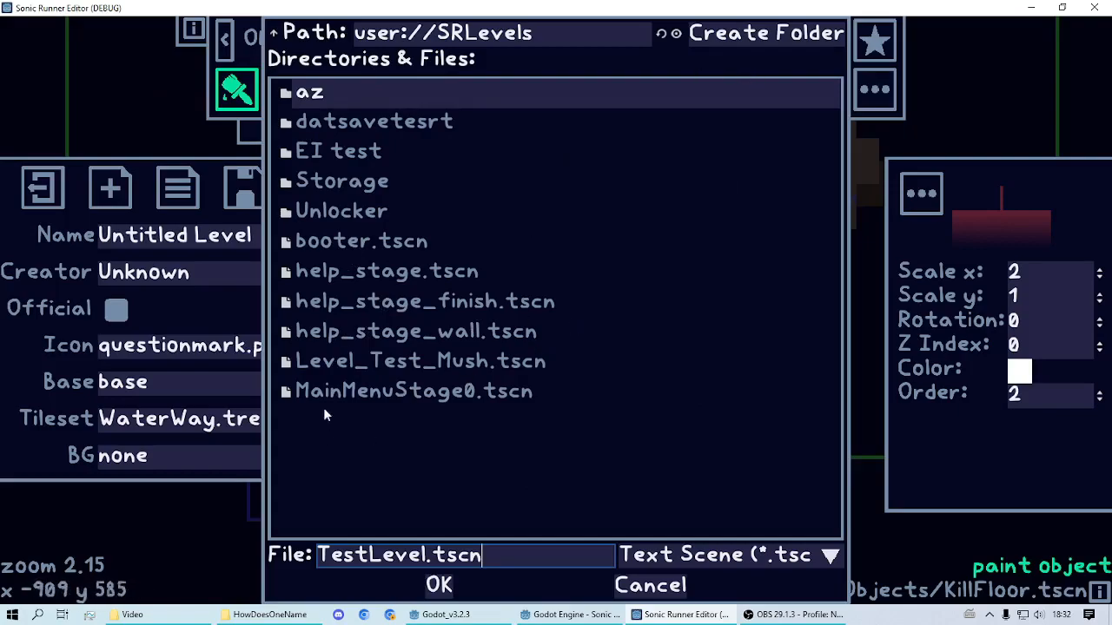
- Examine the user:// part of the save path and the matching HowDoesOneName folder in File Explorer
{"action": "left_click", "coordinate": [578, 39]}
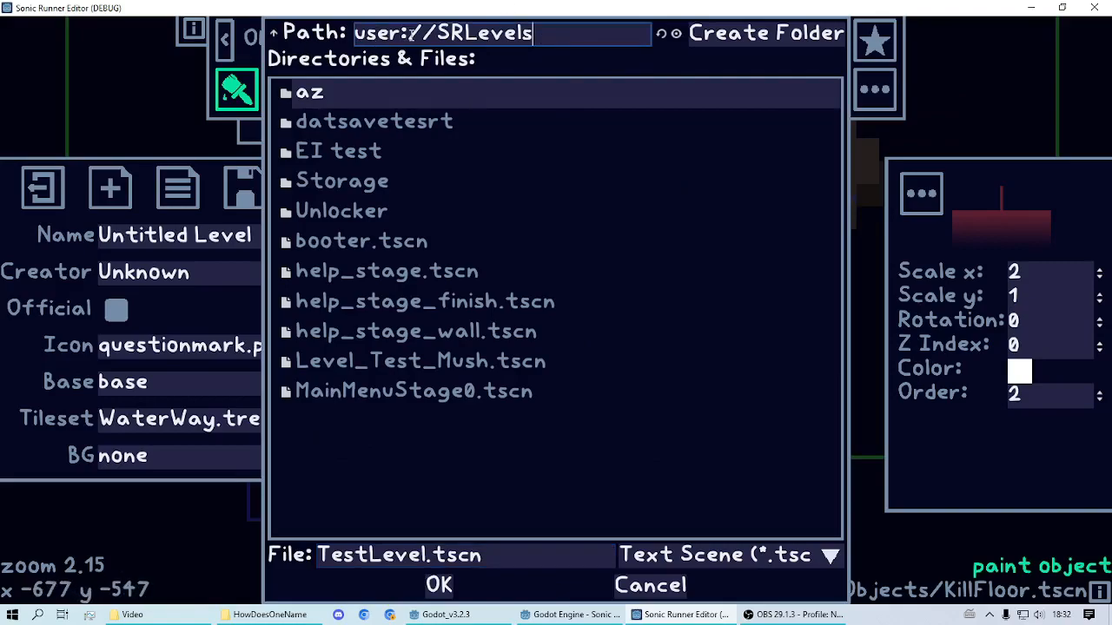
{"action": "left_click_drag", "start_coordinate": [403, 33], "coordinate": [356, 33]}
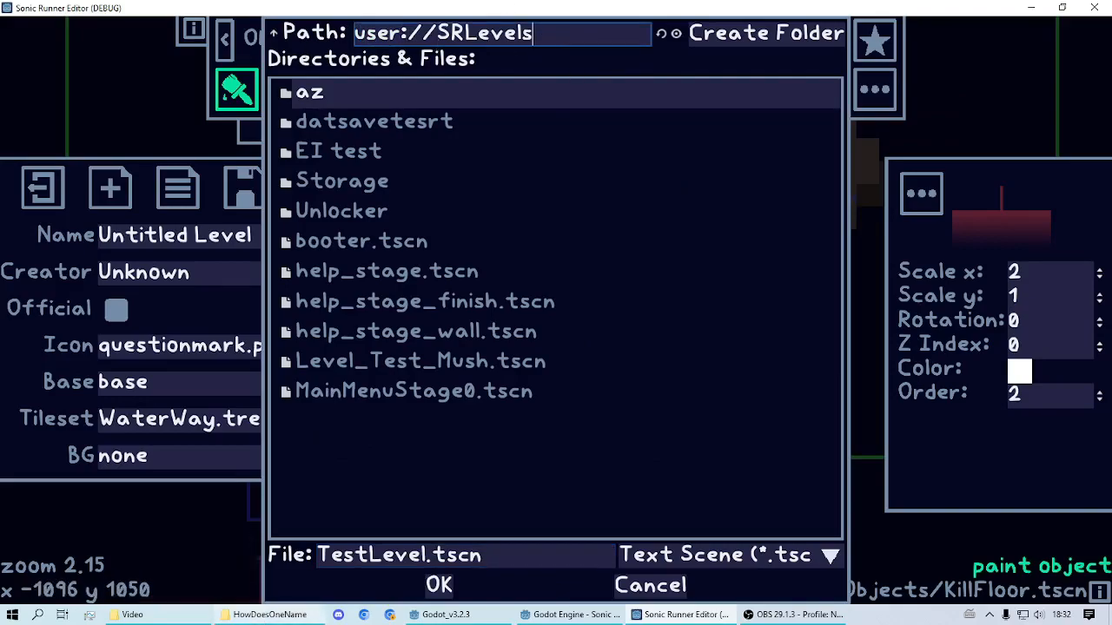
{"action": "left_click", "coordinate": [260, 614]}
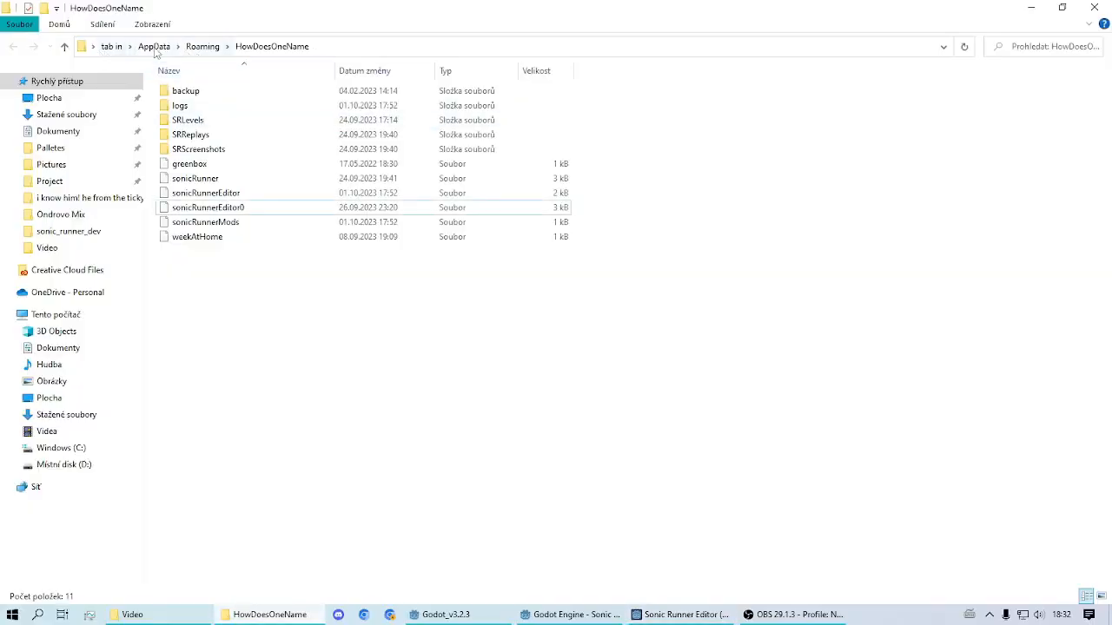
{"action": "key", "text": "alt+Tab"}
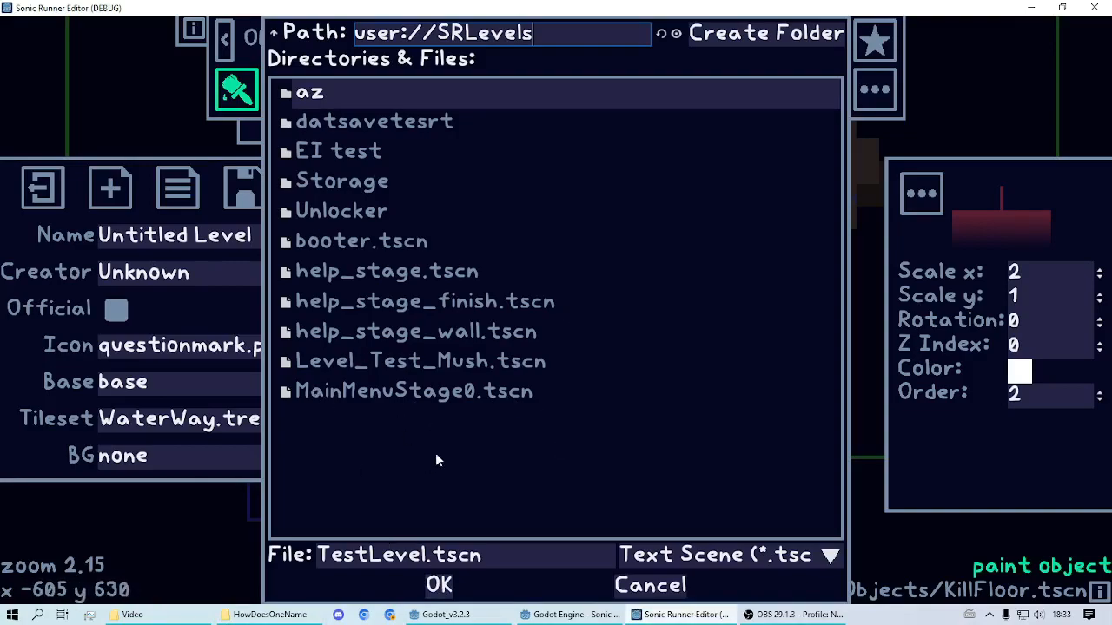
- Switch to File Explorer, open the SRLevels folder in HowDoesOneName and highlight the MainMenuStage0 .dat and .tscn files
{"action": "left_click", "coordinate": [317, 615]}
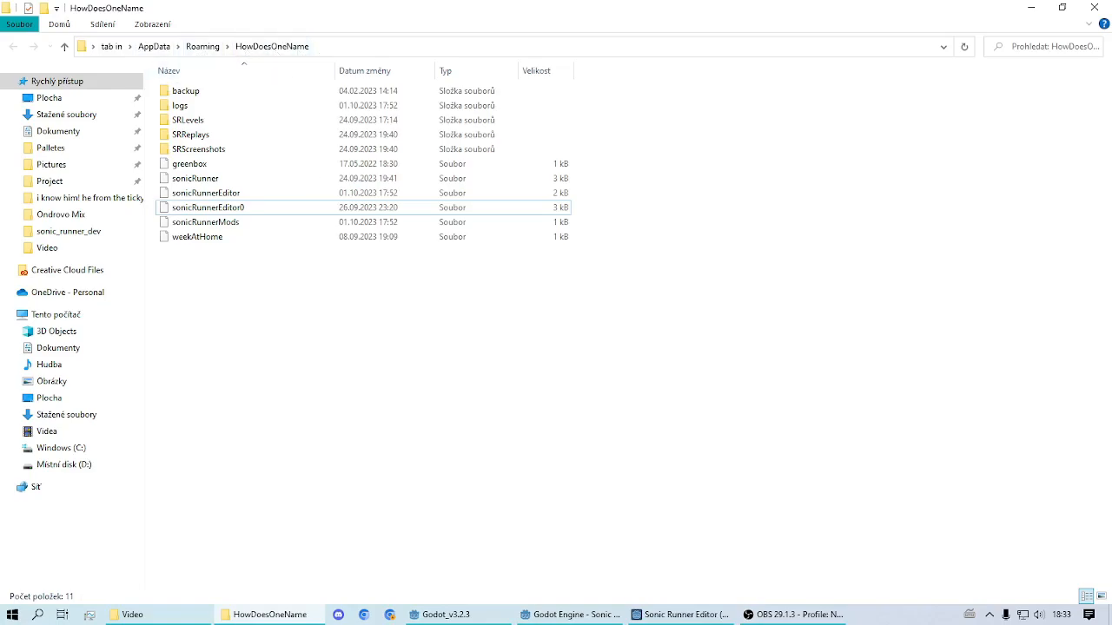
{"action": "left_click", "coordinate": [207, 121]}
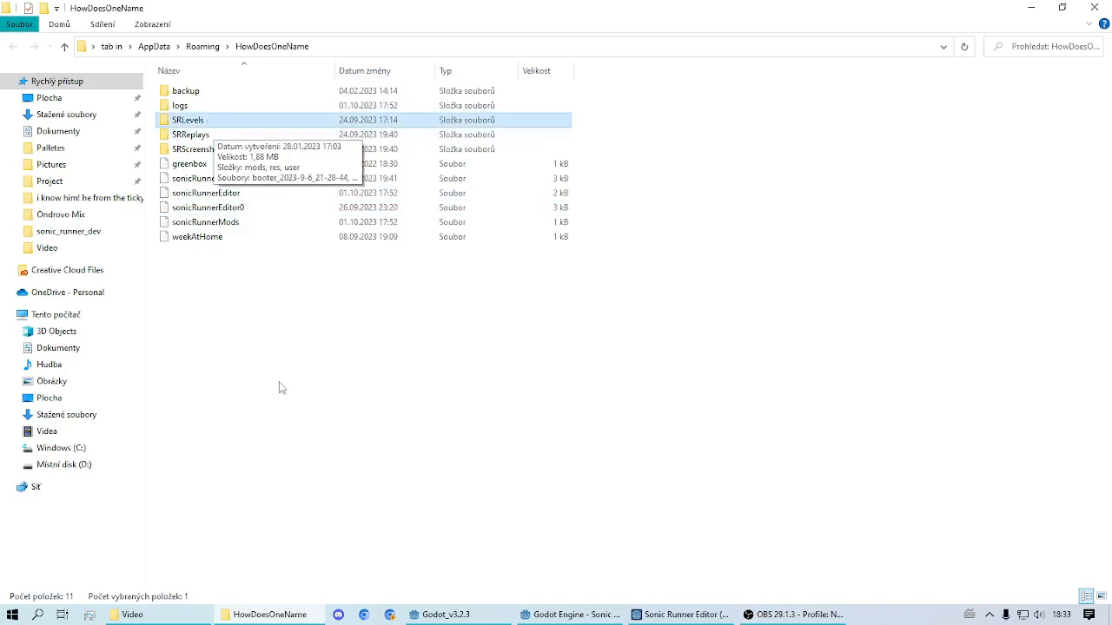
{"action": "left_click", "coordinate": [280, 385]}
{"action": "double_click", "coordinate": [194, 128]}
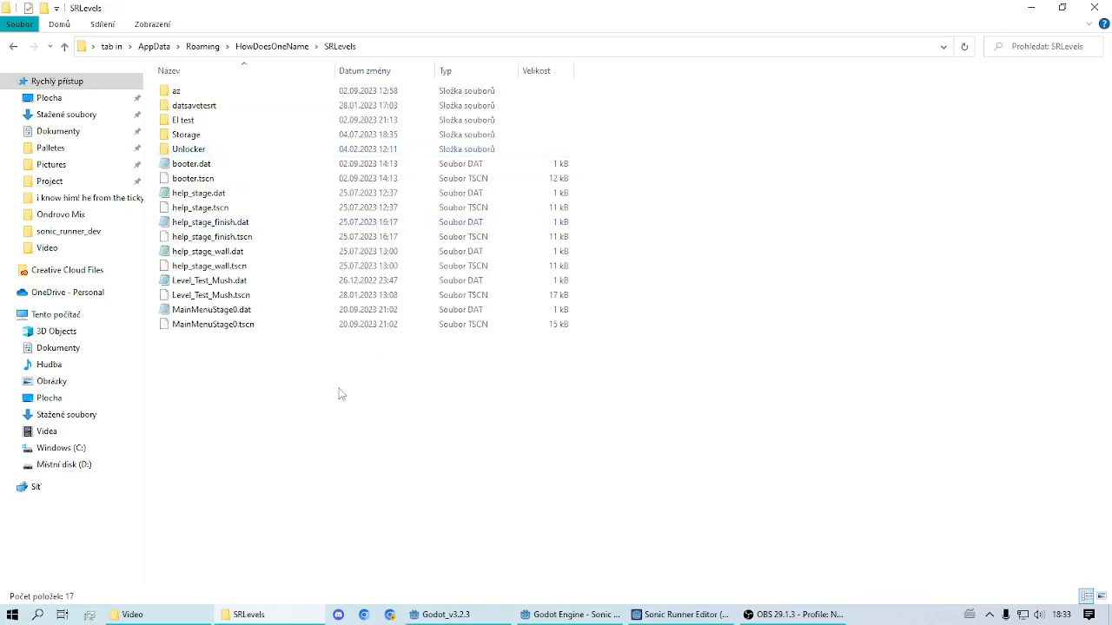
{"action": "mouse_move", "coordinate": [306, 453]}
{"action": "left_mouse_down"}
{"action": "mouse_move", "coordinate": [293, 323]}
{"action": "mouse_move", "coordinate": [304, 443]}
{"action": "left_mouse_up"}
{"action": "left_click_drag", "start_coordinate": [226, 355], "coordinate": [226, 308]}
{"action": "left_click_drag", "start_coordinate": [199, 351], "coordinate": [275, 310]}
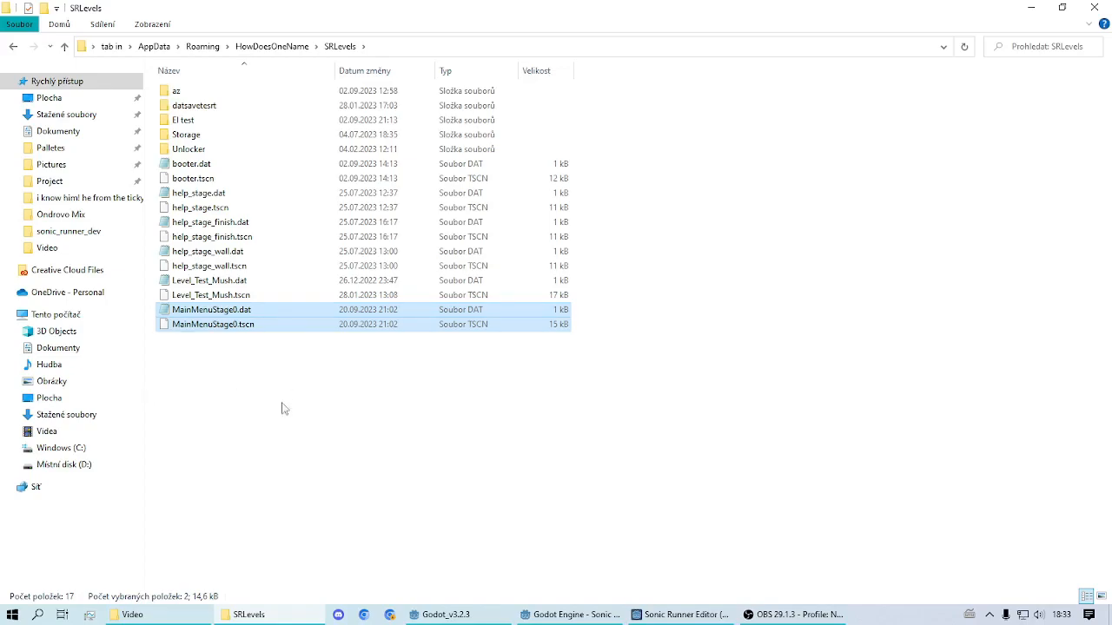
{"action": "left_click", "coordinate": [391, 448]}
- Switch to Sonic Runner Editor and start the level editor
{"action": "left_click", "coordinate": [709, 613]}
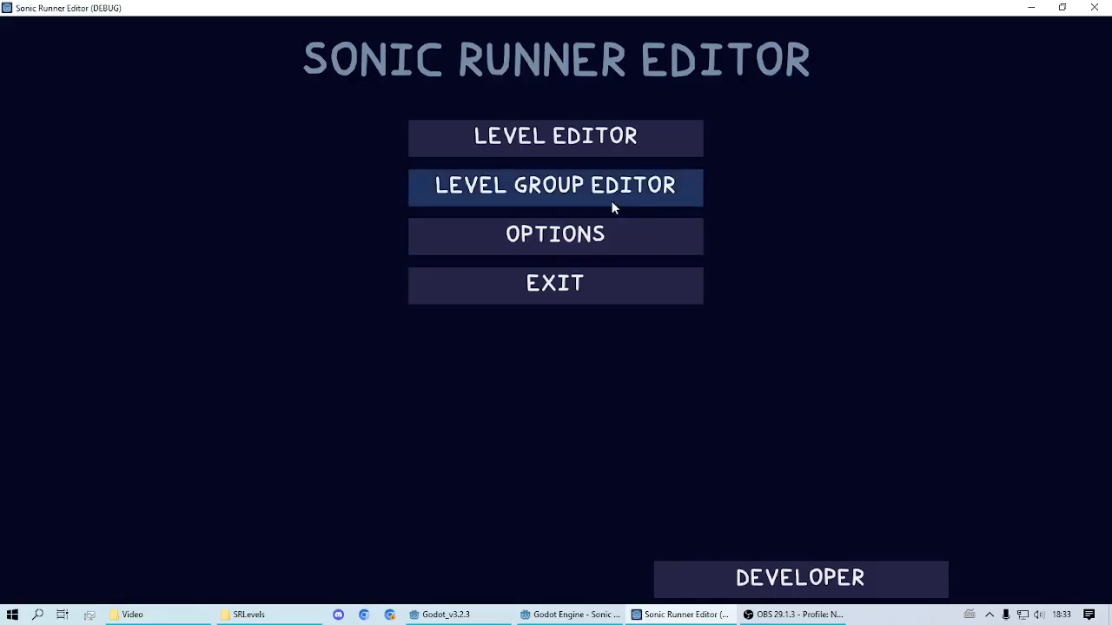
{"action": "left_click", "coordinate": [547, 135]}
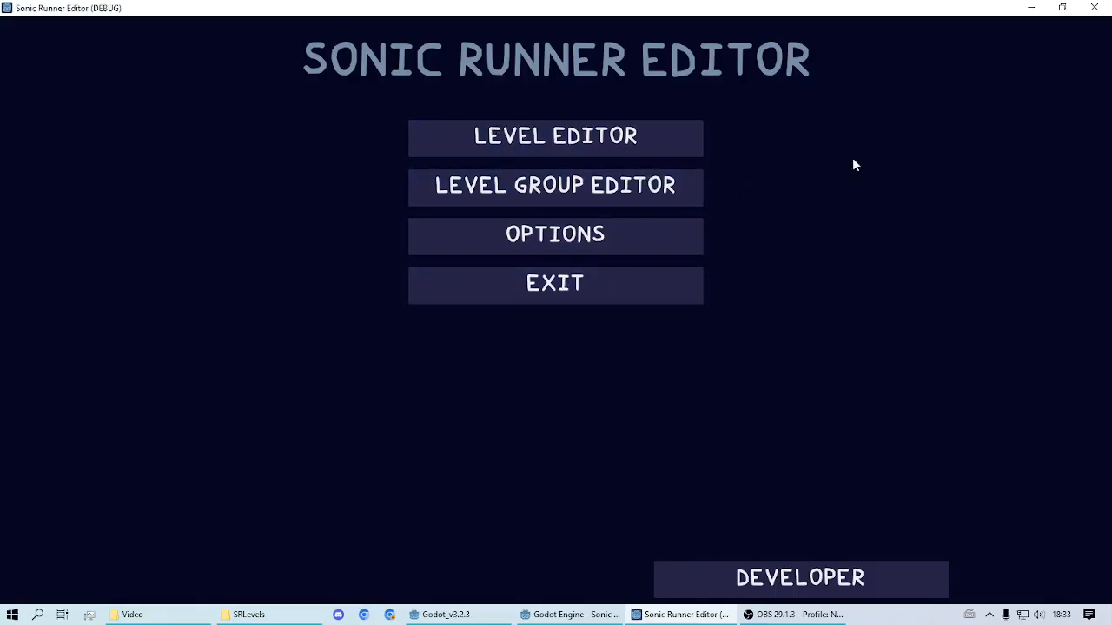
{"action": "left_click", "coordinate": [450, 133]}
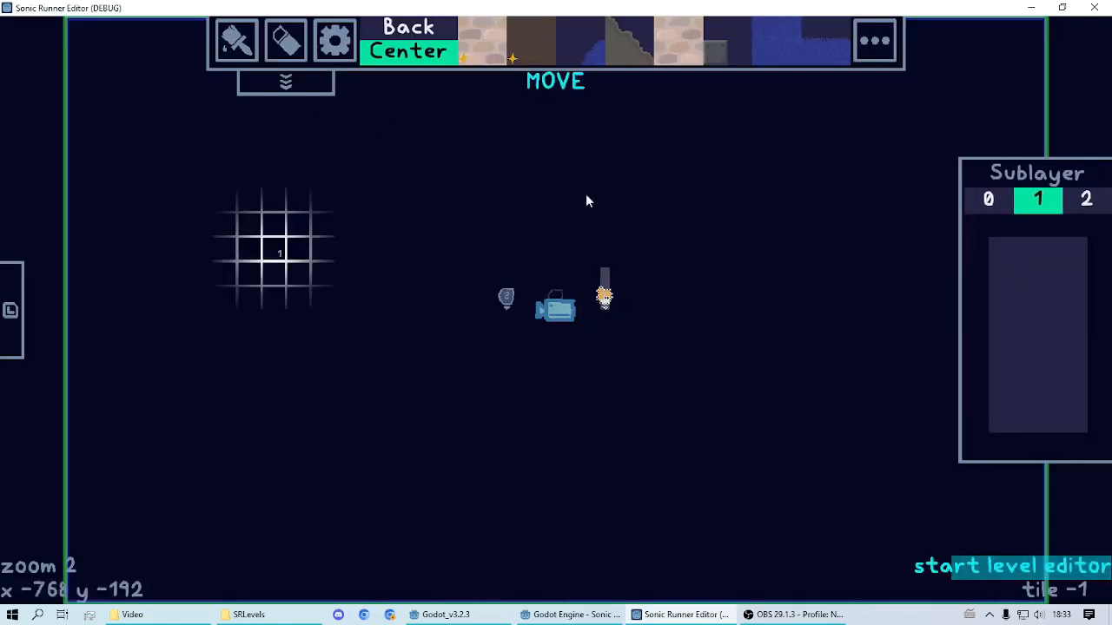
- Load TestLevel.tscn from user://SRLevels and inspect its platforms and objects
{"action": "left_click", "coordinate": [32, 296]}
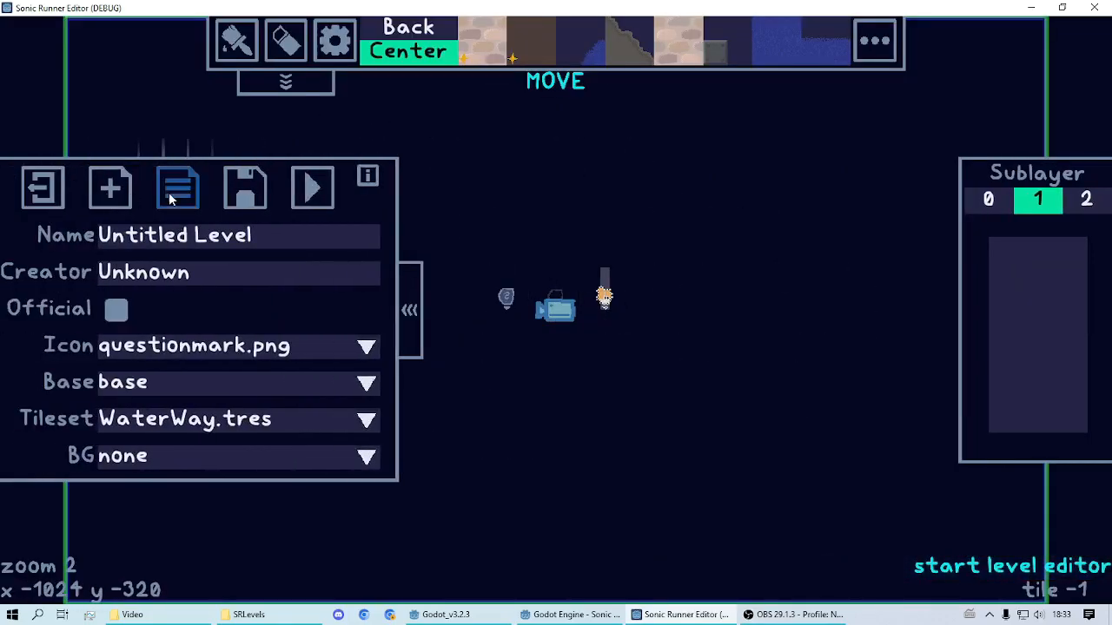
{"action": "left_click", "coordinate": [177, 187]}
{"action": "left_click", "coordinate": [374, 421]}
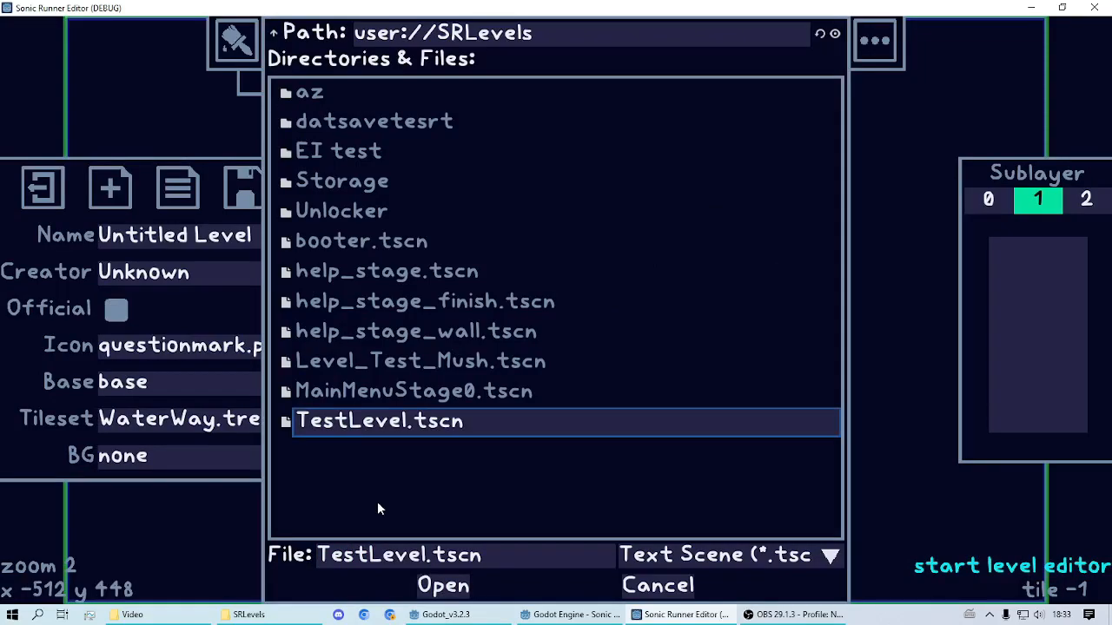
{"action": "left_click", "coordinate": [443, 586]}
{"action": "middle_click_drag", "start_coordinate": [744, 346], "coordinate": [843, 334]}
{"action": "middle_click_drag", "start_coordinate": [686, 341], "coordinate": [658, 368]}
{"action": "middle_click_drag", "start_coordinate": [888, 327], "coordinate": [595, 404]}
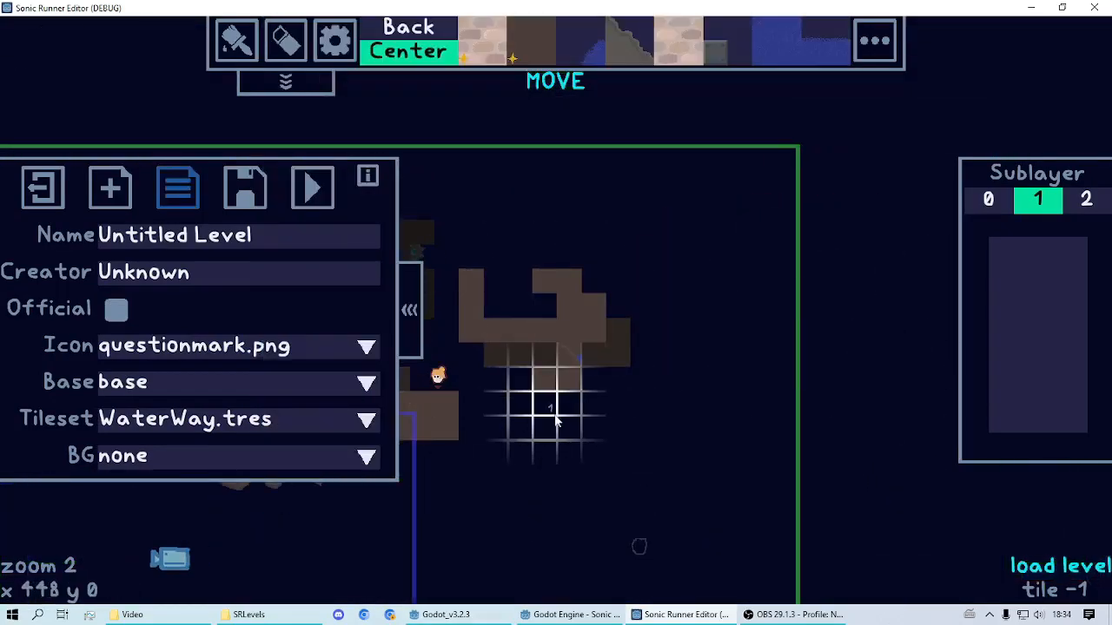
{"action": "middle_click_drag", "start_coordinate": [326, 465], "coordinate": [615, 268]}
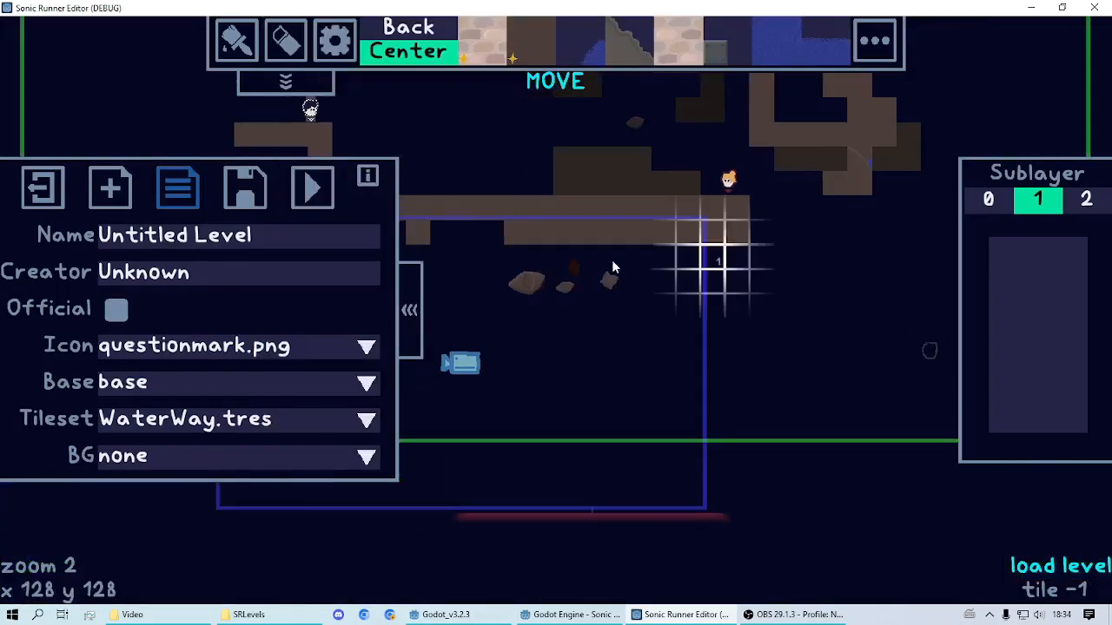
- Create a new empty level and collapse the level settings
{"action": "left_click", "coordinate": [110, 187]}
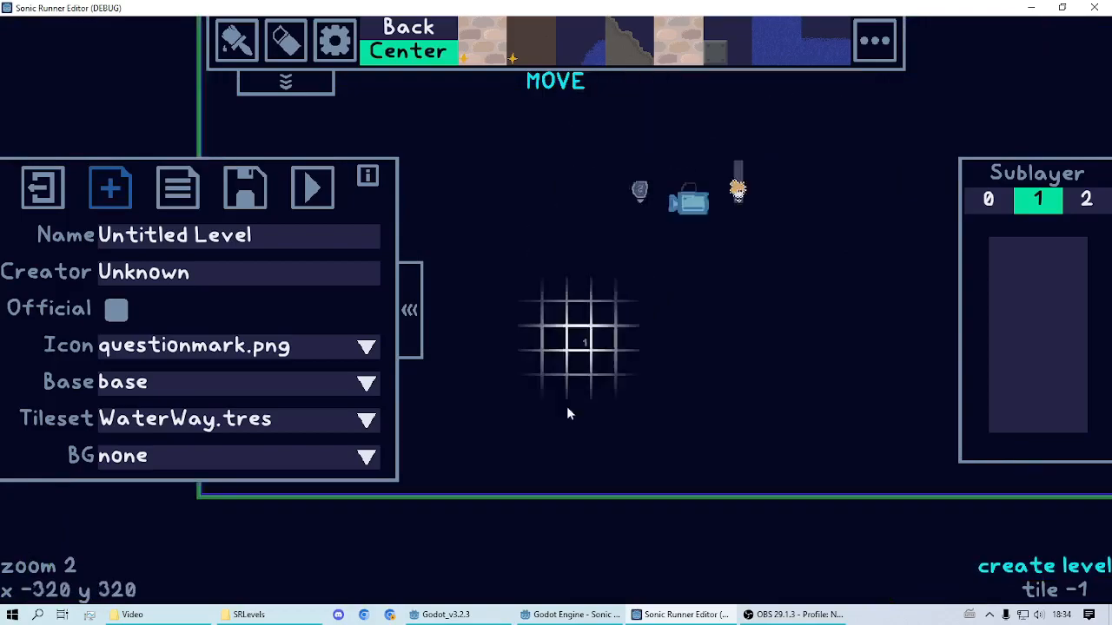
{"action": "left_click", "coordinate": [409, 311]}
{"action": "left_click_drag", "start_coordinate": [280, 362], "coordinate": [465, 325]}
{"action": "left_click_drag", "start_coordinate": [806, 308], "coordinate": [629, 397]}
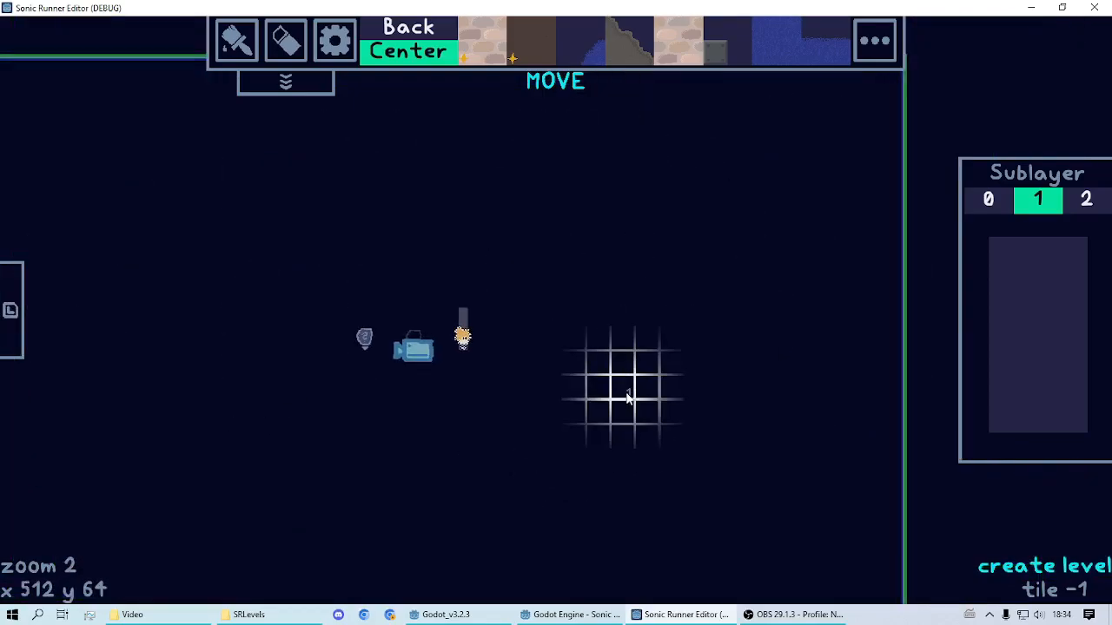
- Try to playtest the new level, acknowledge the missing-location dialog and open the editor options
{"action": "left_click", "coordinate": [10, 309]}
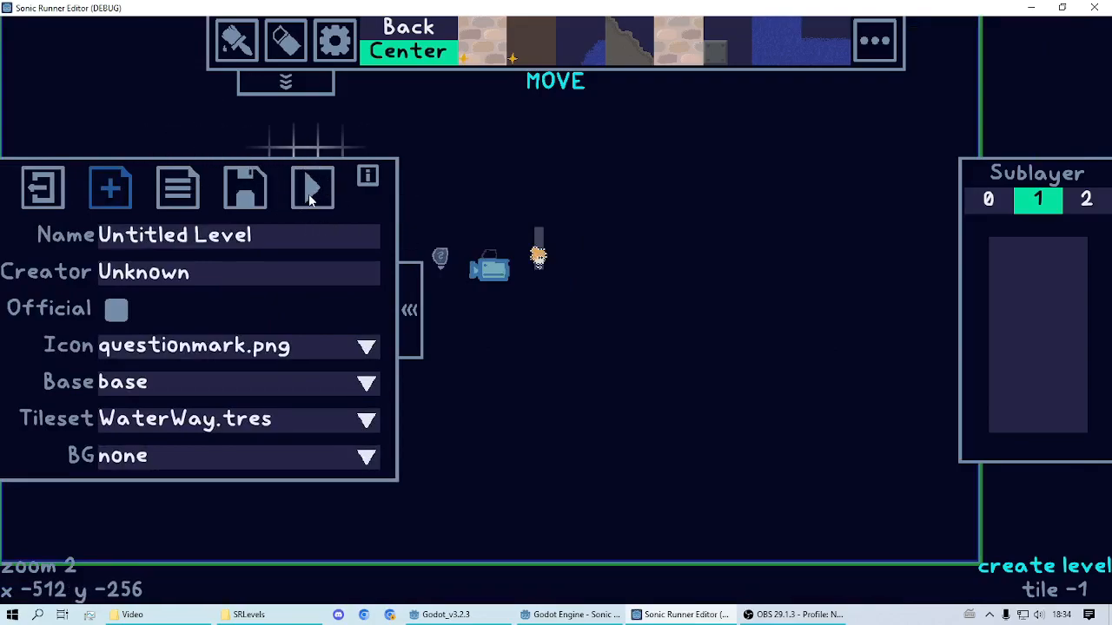
{"action": "left_click", "coordinate": [312, 191]}
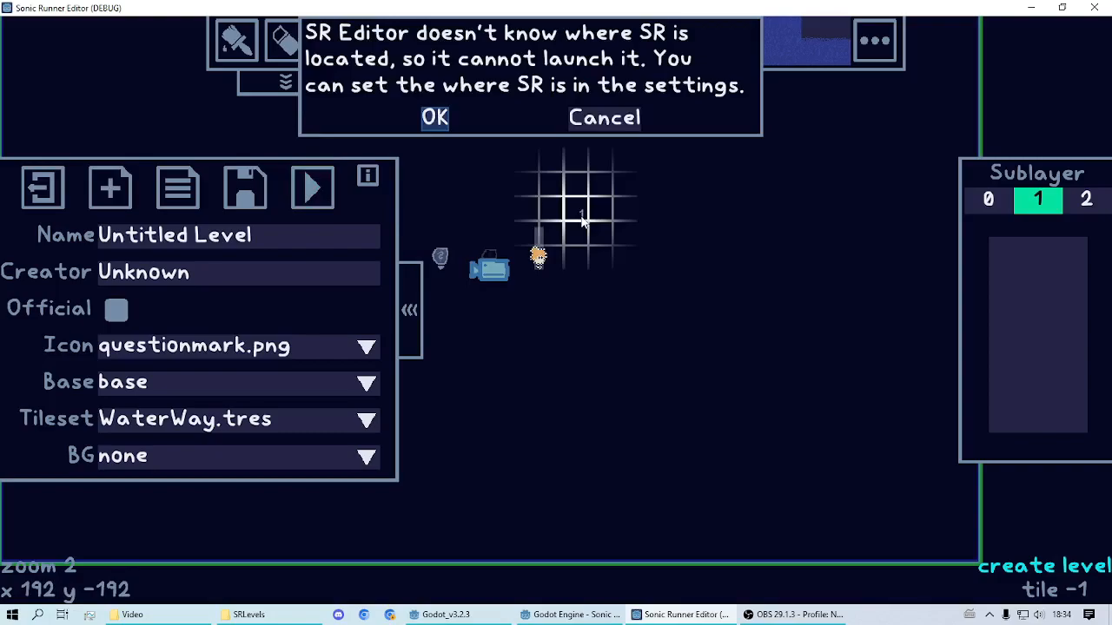
{"action": "left_click", "coordinate": [438, 118]}
{"action": "left_click", "coordinate": [574, 241]}
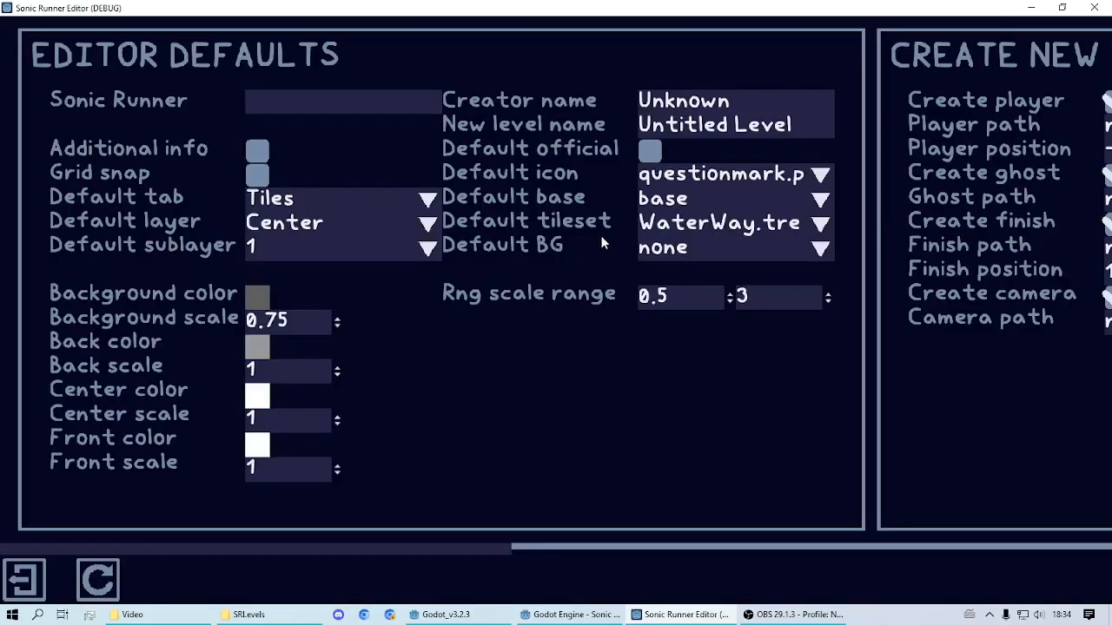
- Open the file chooser for the Sonic Runner location and close it without selecting a file
{"action": "left_click", "coordinate": [278, 110]}
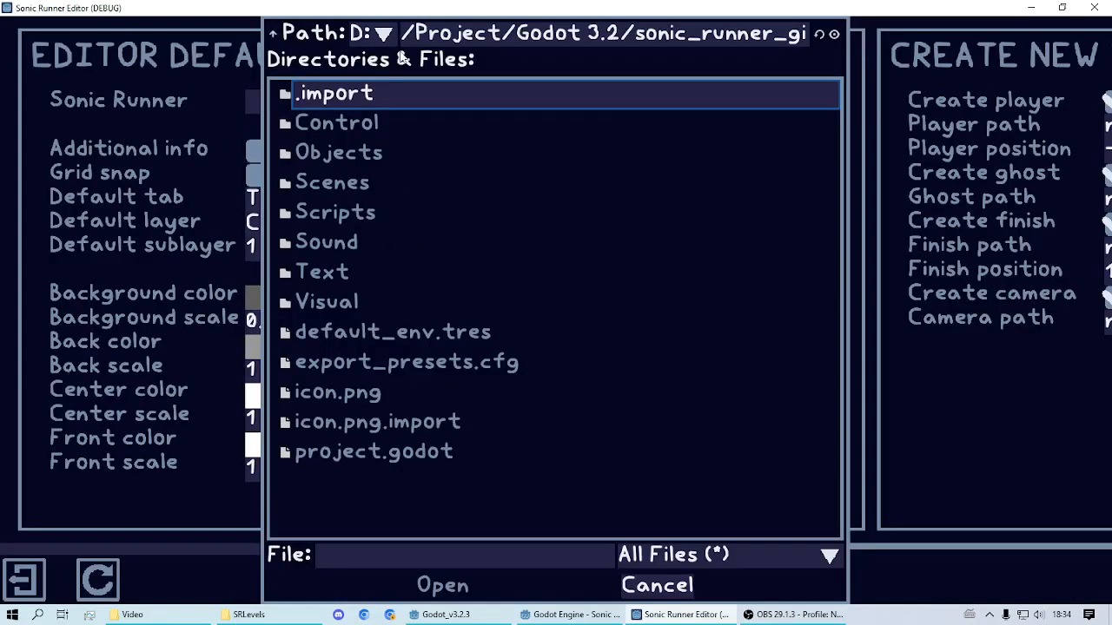
{"action": "left_click", "coordinate": [625, 588]}
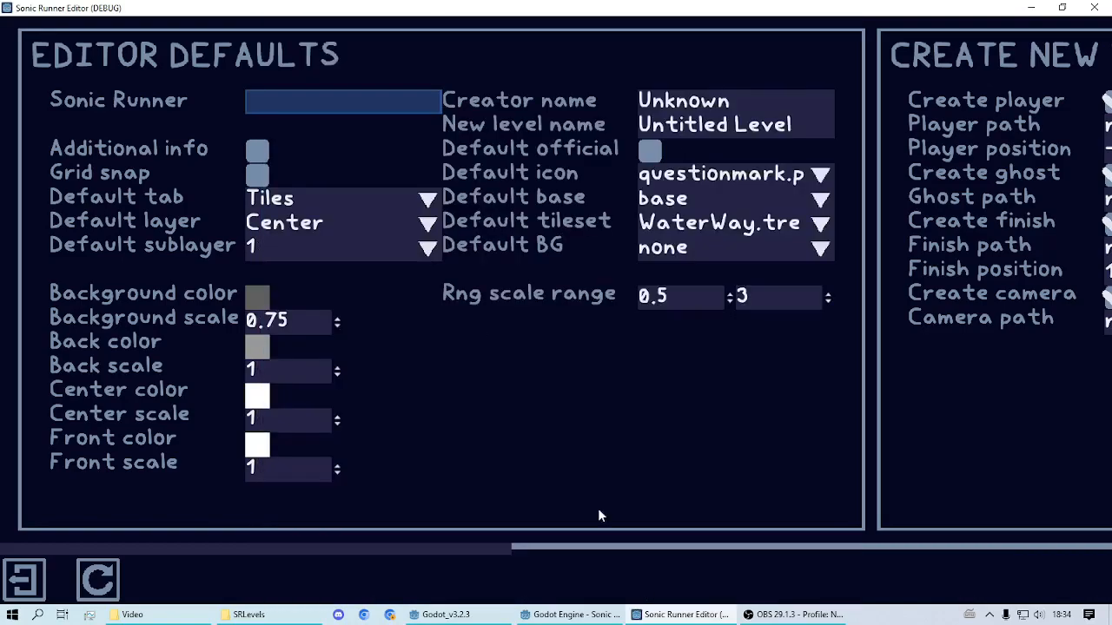
{"action": "left_click", "coordinate": [308, 106]}
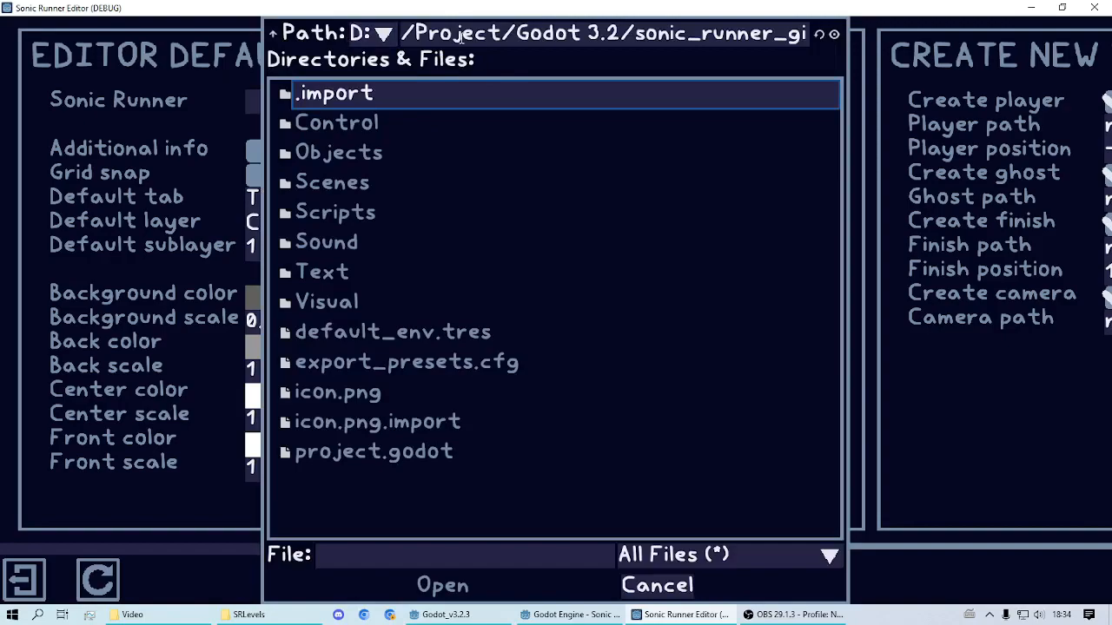
{"action": "left_click", "coordinate": [660, 587]}
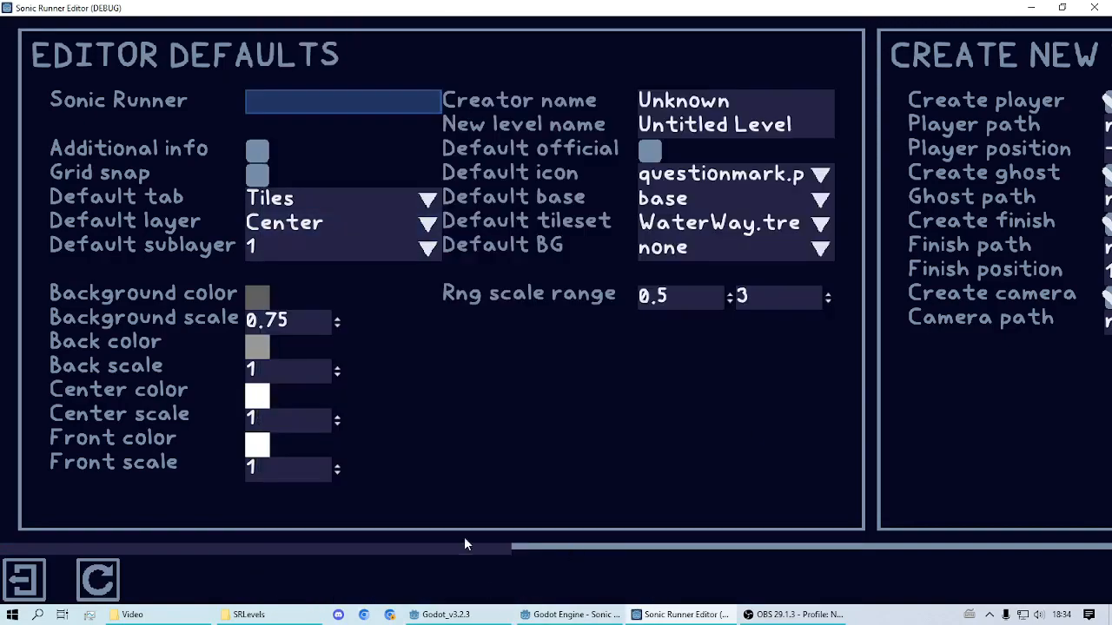
- Review the Create New Level and Keybinds sections of the options and return to Editor Defaults
{"action": "left_click_drag", "start_coordinate": [463, 549], "coordinate": [419, 550]}
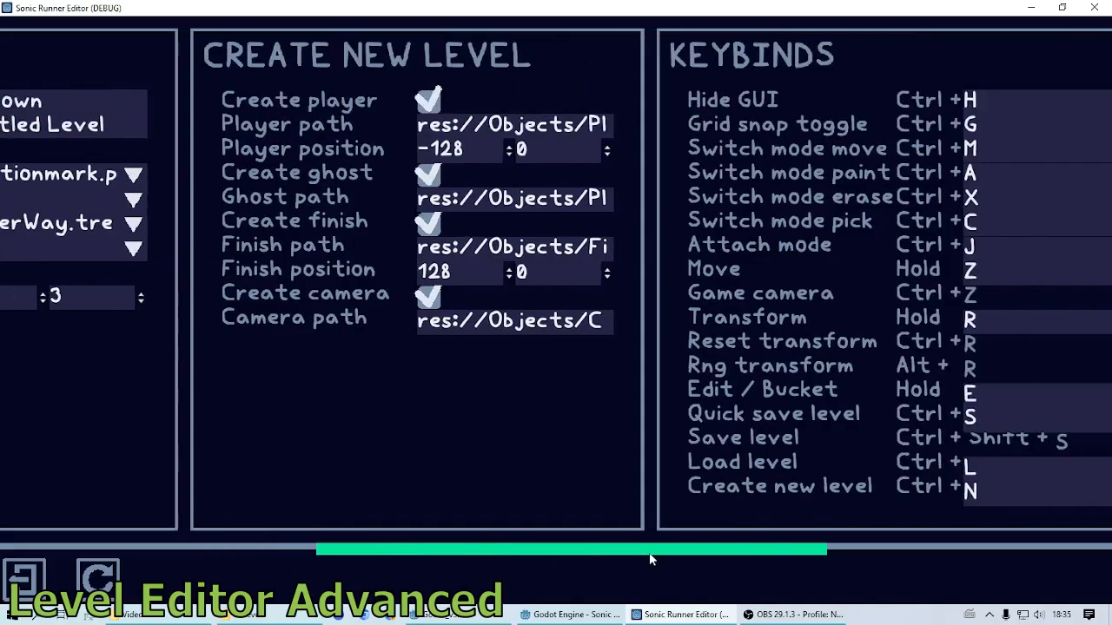
{"action": "left_click_drag", "start_coordinate": [649, 553], "coordinate": [931, 554]}
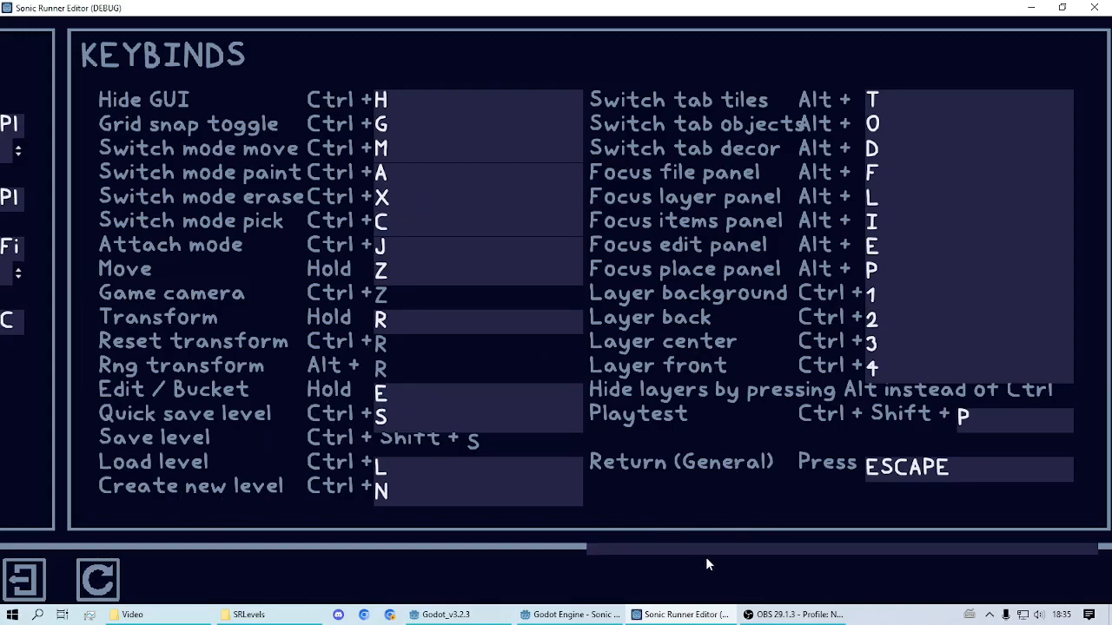
{"action": "left_click_drag", "start_coordinate": [705, 550], "coordinate": [1, 486]}
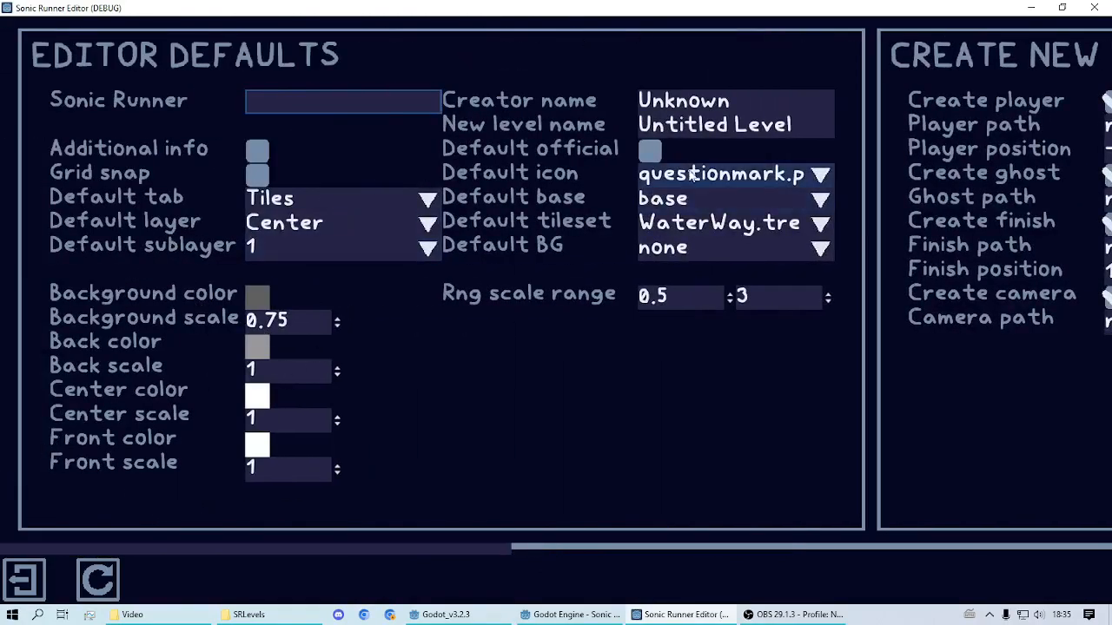
- Inspect the Creator name and New level name defaults without altering them
{"action": "left_click", "coordinate": [758, 116]}
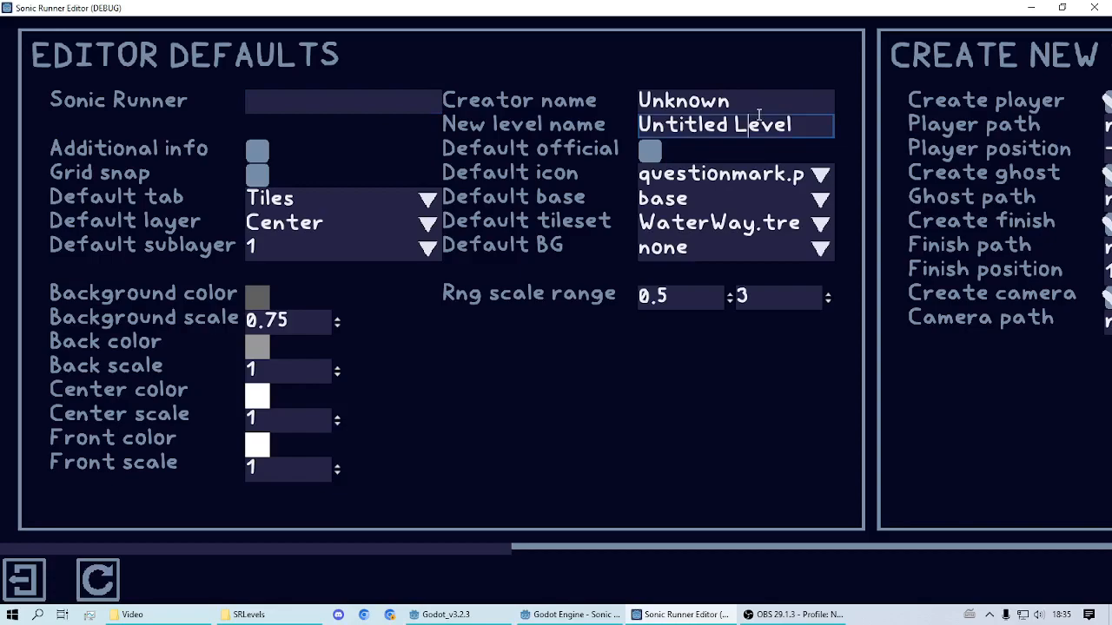
{"action": "left_click_drag", "start_coordinate": [759, 104], "coordinate": [683, 103]}
{"action": "left_click_drag", "start_coordinate": [820, 127], "coordinate": [557, 139]}
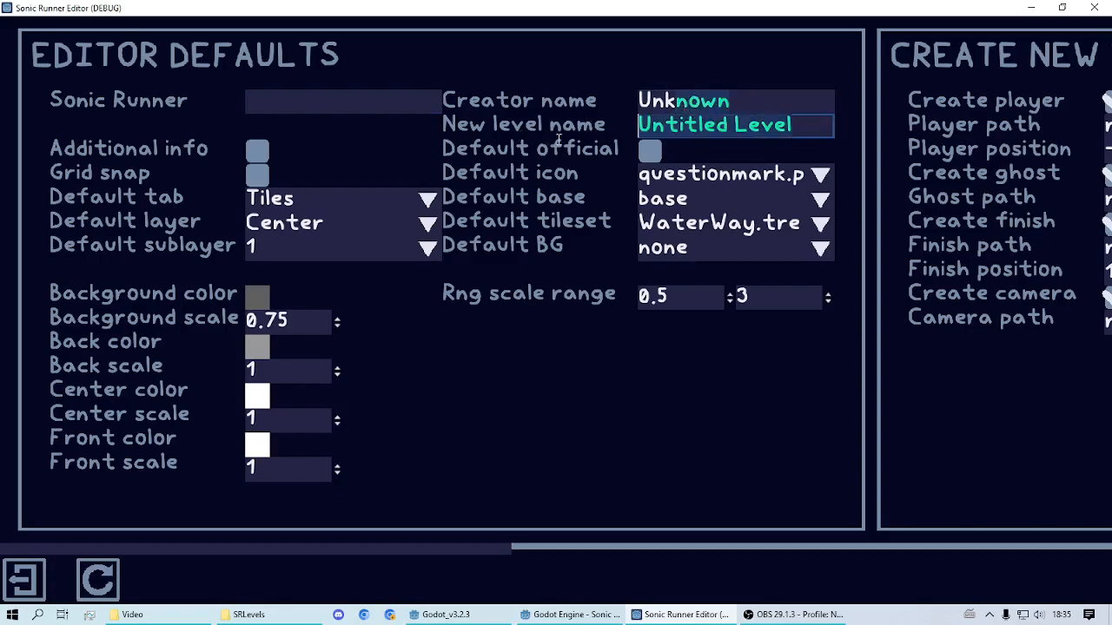
{"action": "left_click", "coordinate": [746, 98]}
{"action": "left_click", "coordinate": [795, 128]}
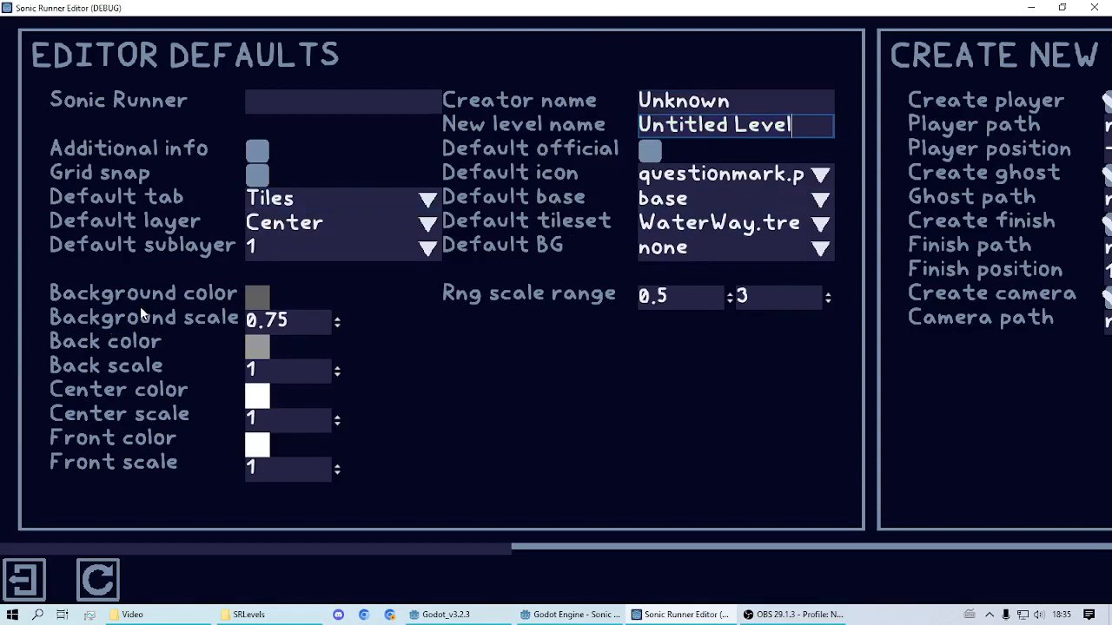
- Set the default Background scale to 1 and check the Back, Center and Front scale fields
{"action": "left_click_drag", "start_coordinate": [319, 322], "coordinate": [180, 322]}
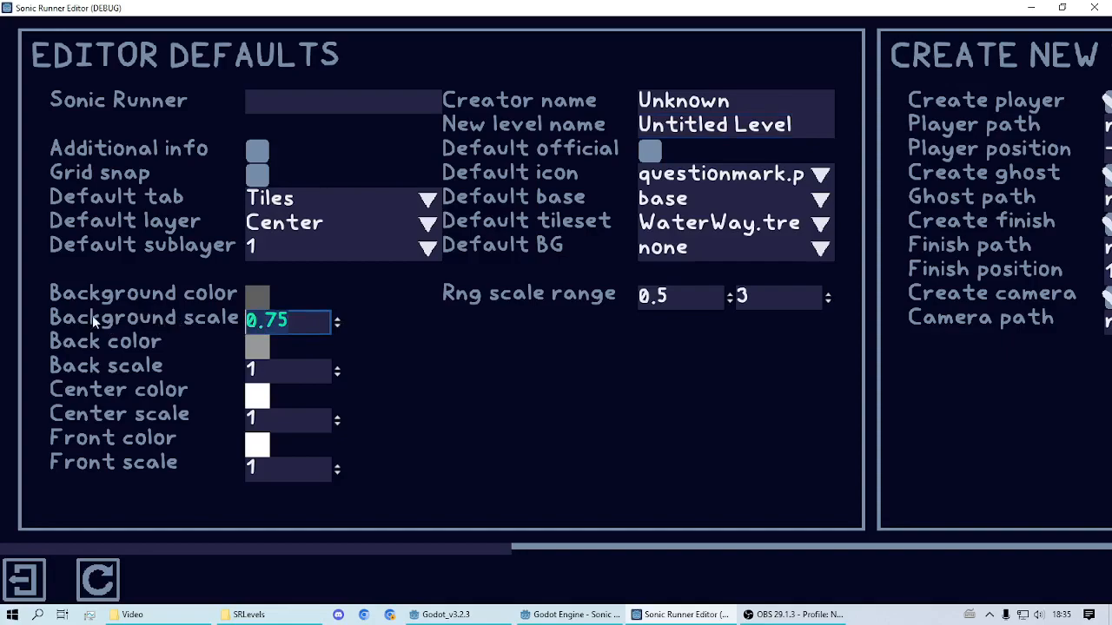
{"action": "left_click_drag", "start_coordinate": [301, 325], "coordinate": [248, 323]}
{"action": "type", "text": "1"}
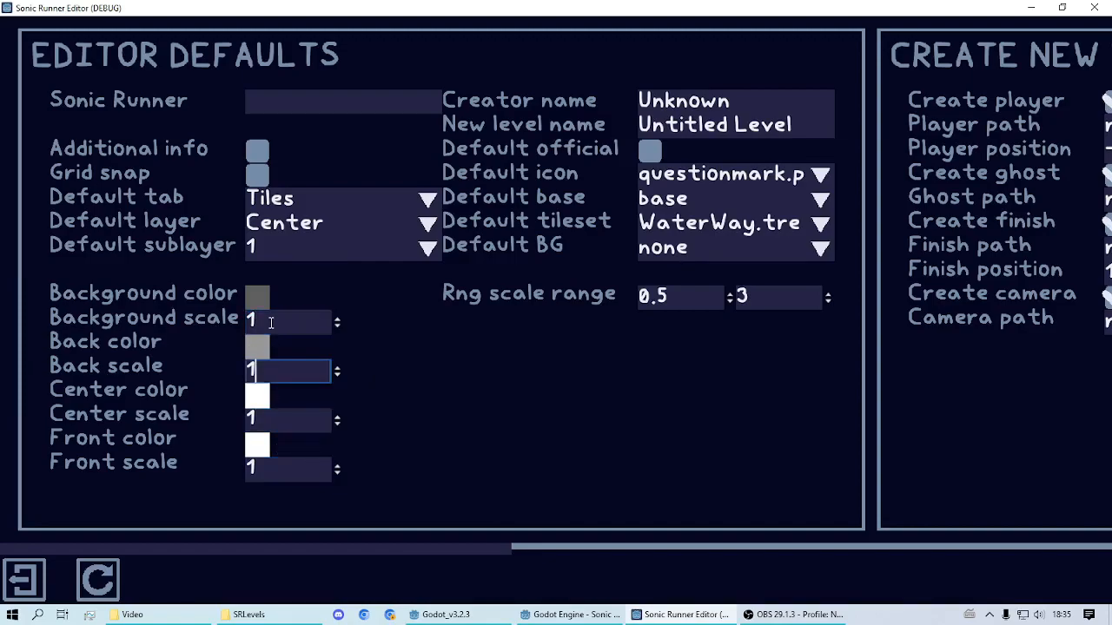
{"action": "left_click", "coordinate": [287, 372]}
{"action": "left_click", "coordinate": [282, 412]}
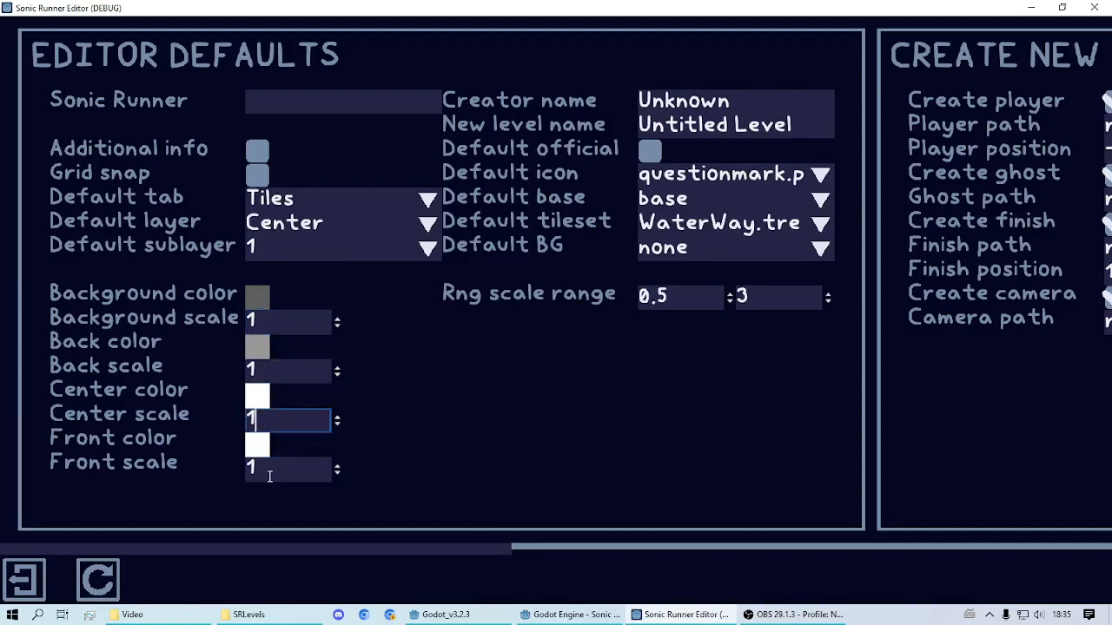
{"action": "left_click", "coordinate": [268, 471]}
{"action": "left_click", "coordinate": [276, 374]}
{"action": "left_click", "coordinate": [286, 324]}
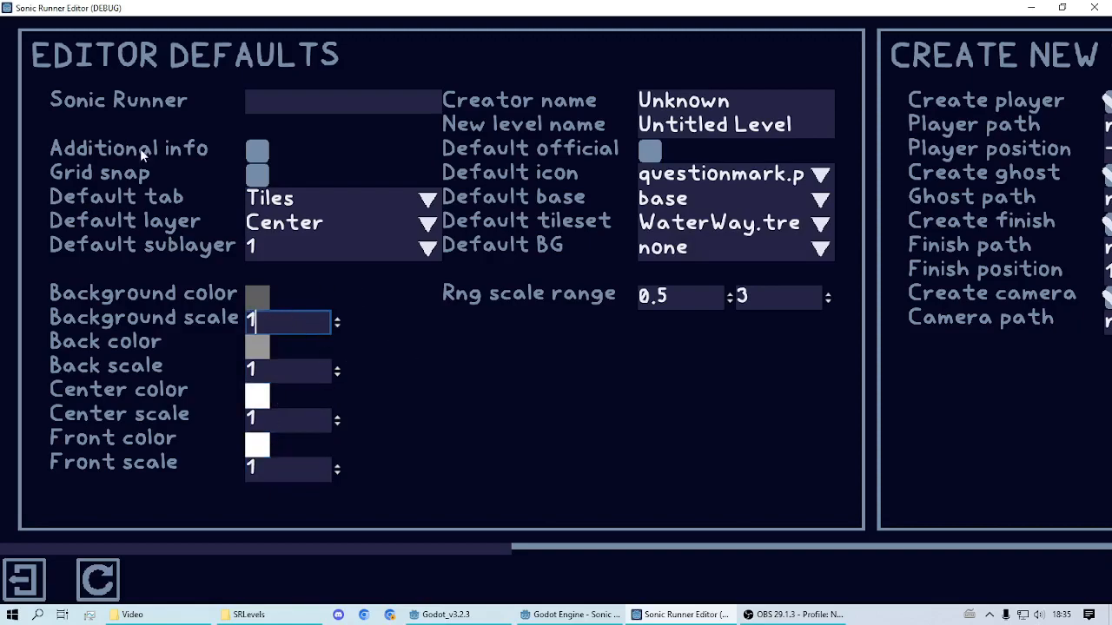
- Enable Additional info and Grid snap in the editor defaults, and start the level editor
{"action": "left_click", "coordinate": [260, 152]}
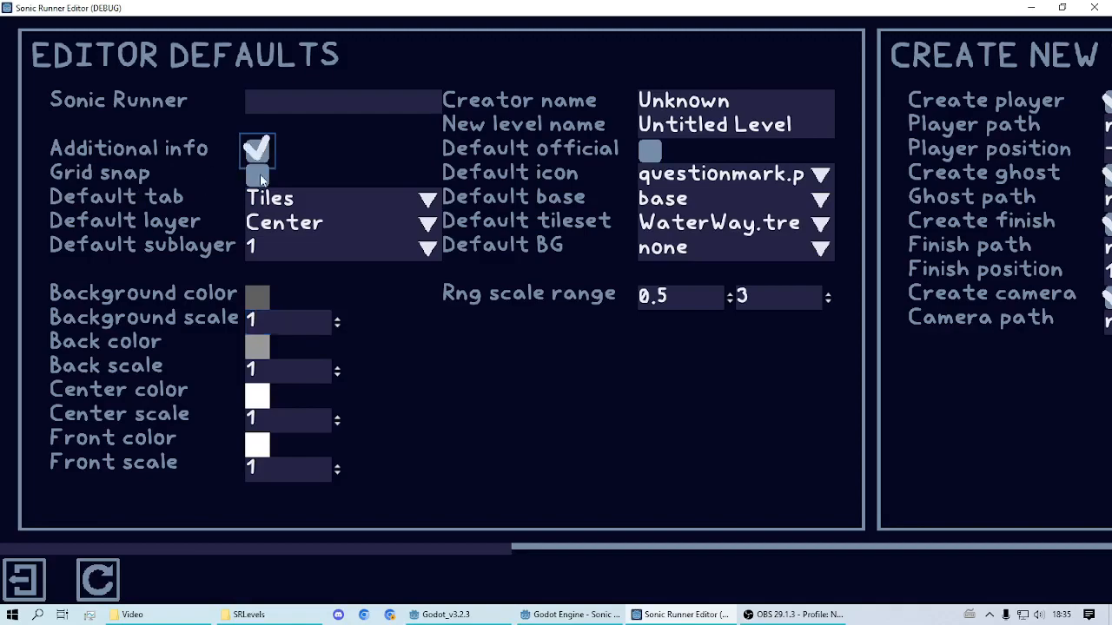
{"action": "left_click", "coordinate": [259, 175]}
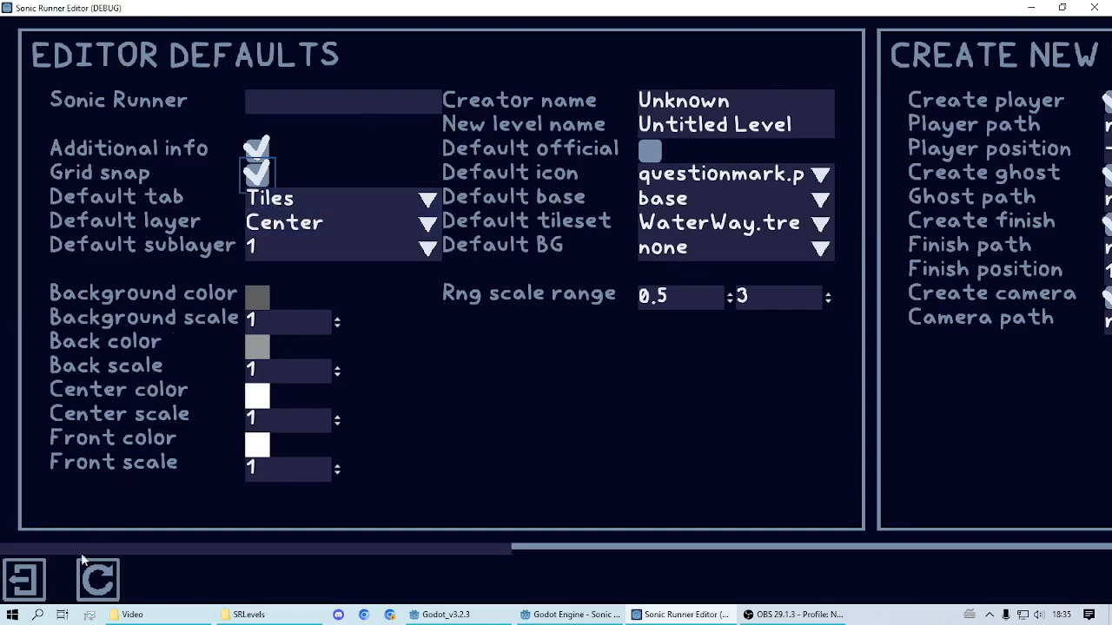
{"action": "left_click", "coordinate": [39, 580]}
{"action": "left_click", "coordinate": [416, 150]}
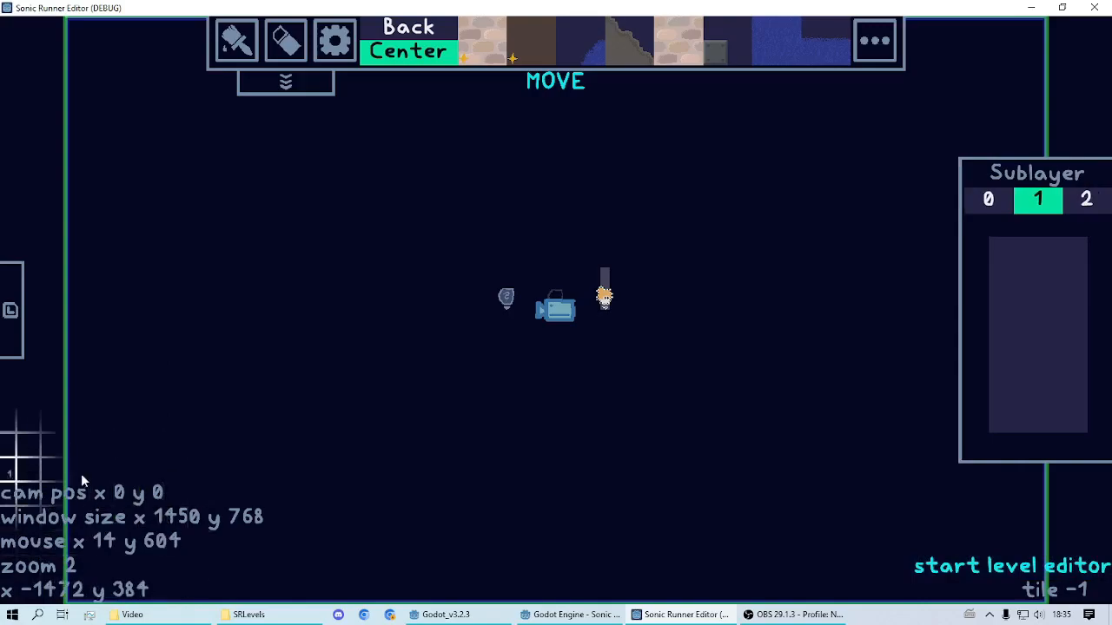
- Examine the camera, window, mouse and zoom read-outs while moving around the empty level
{"action": "left_click_drag", "start_coordinate": [226, 281], "coordinate": [348, 209]}
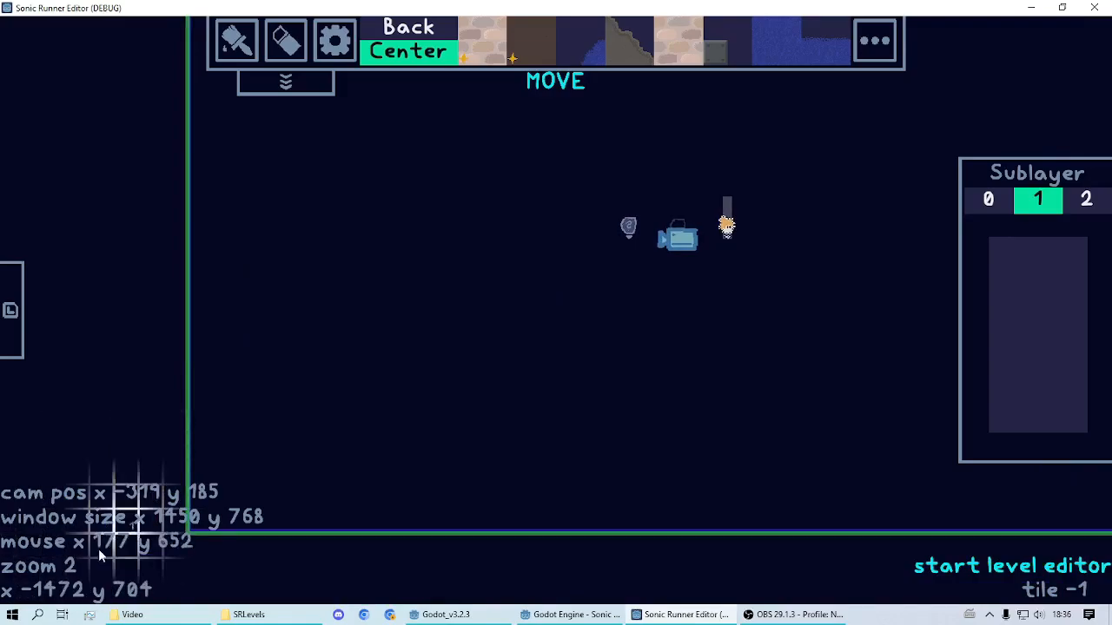
{"action": "left_click_drag", "start_coordinate": [477, 437], "coordinate": [317, 408]}
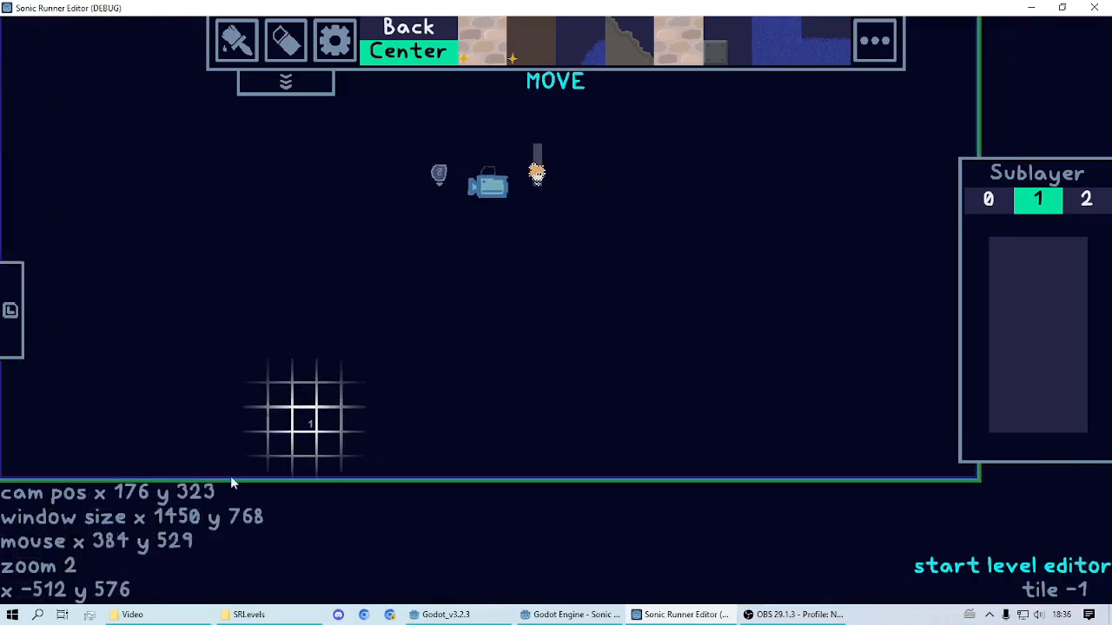
{"action": "left_click_drag", "start_coordinate": [495, 417], "coordinate": [254, 459]}
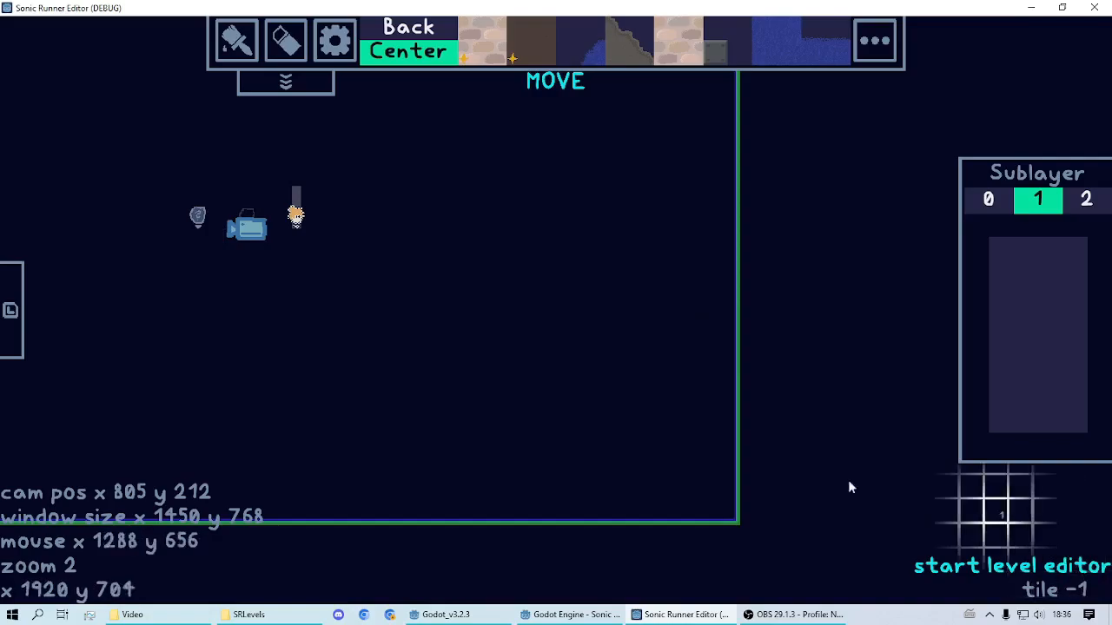
{"action": "left_click_drag", "start_coordinate": [595, 441], "coordinate": [529, 450]}
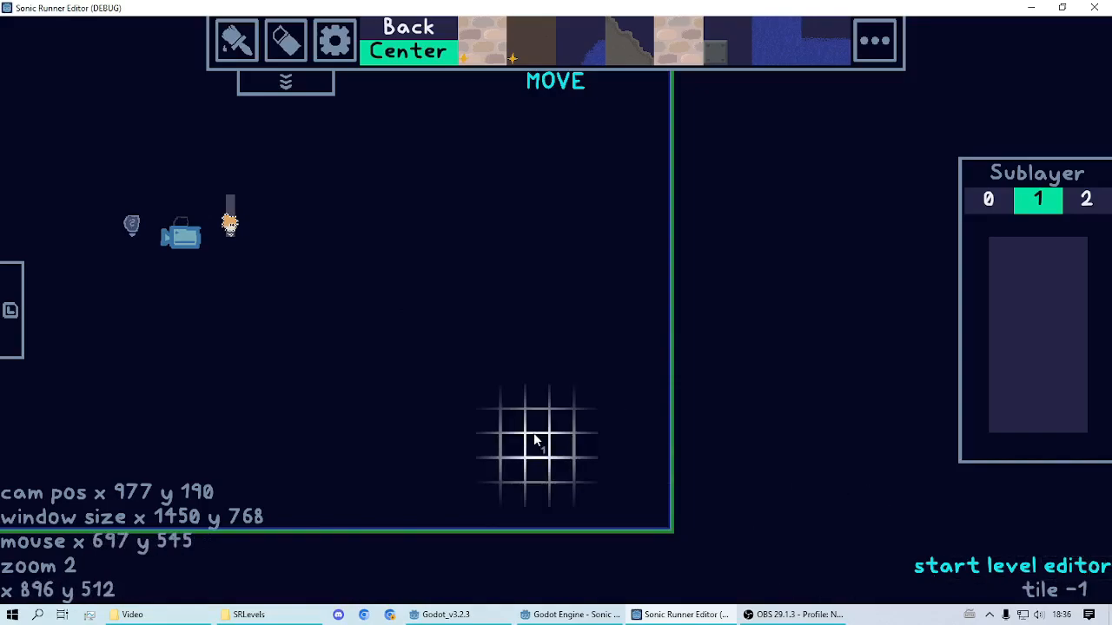
{"action": "left_click_drag", "start_coordinate": [534, 440], "coordinate": [907, 373]}
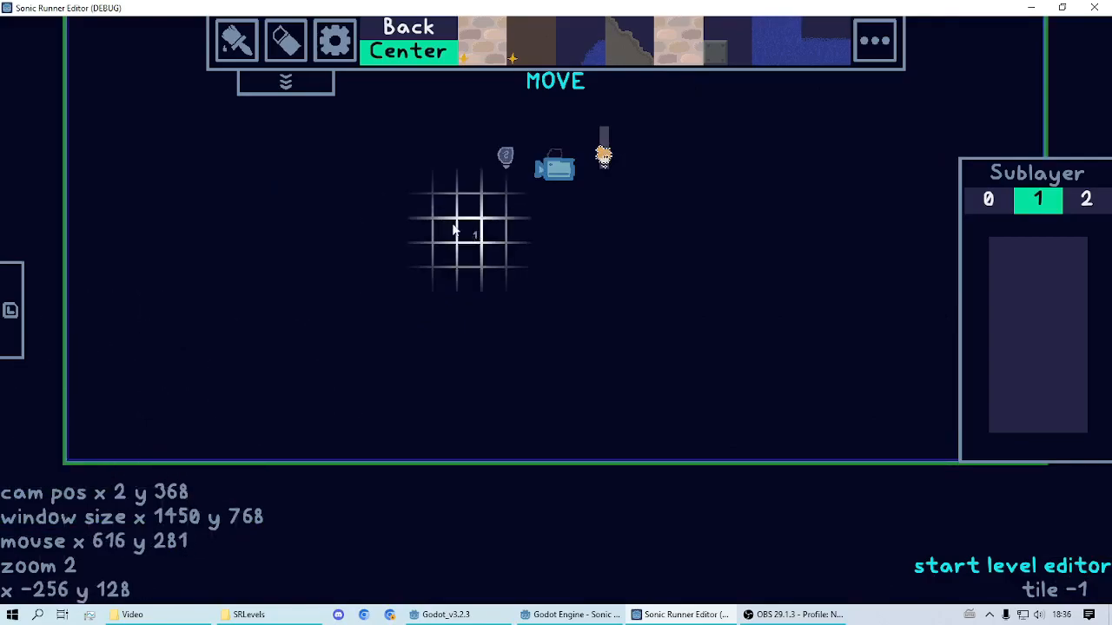
- Expand the items panel and place a decor_dirt_rock_3.png decoration on the Center layer, lower left of the camera object
{"action": "left_click", "coordinate": [304, 82]}
{"action": "left_click", "coordinate": [473, 91]}
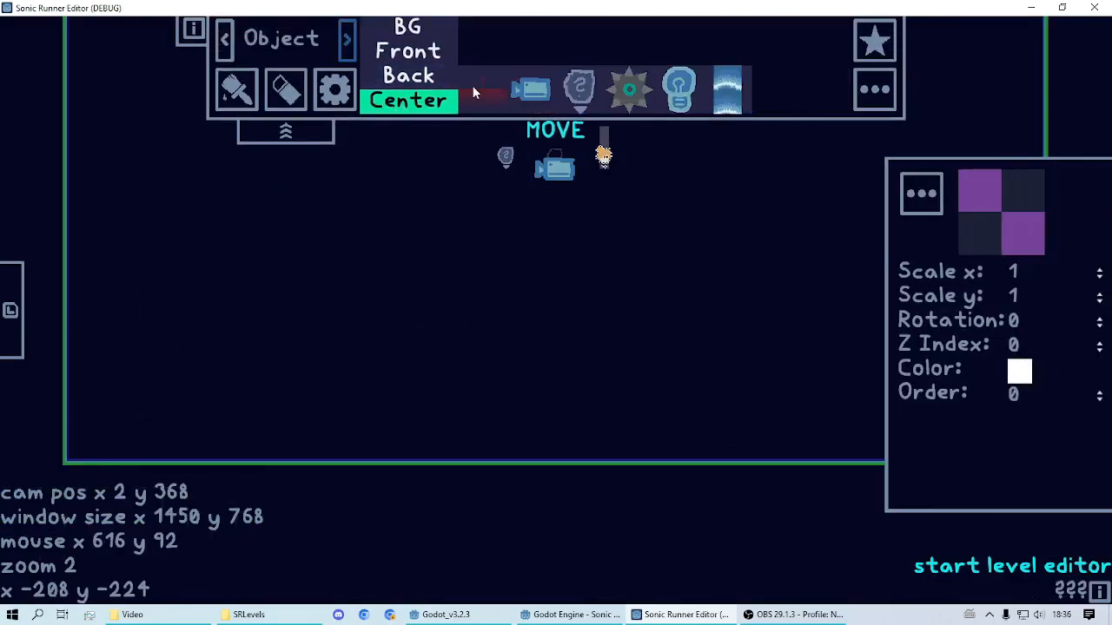
{"action": "left_click", "coordinate": [354, 45]}
{"action": "left_click", "coordinate": [483, 89]}
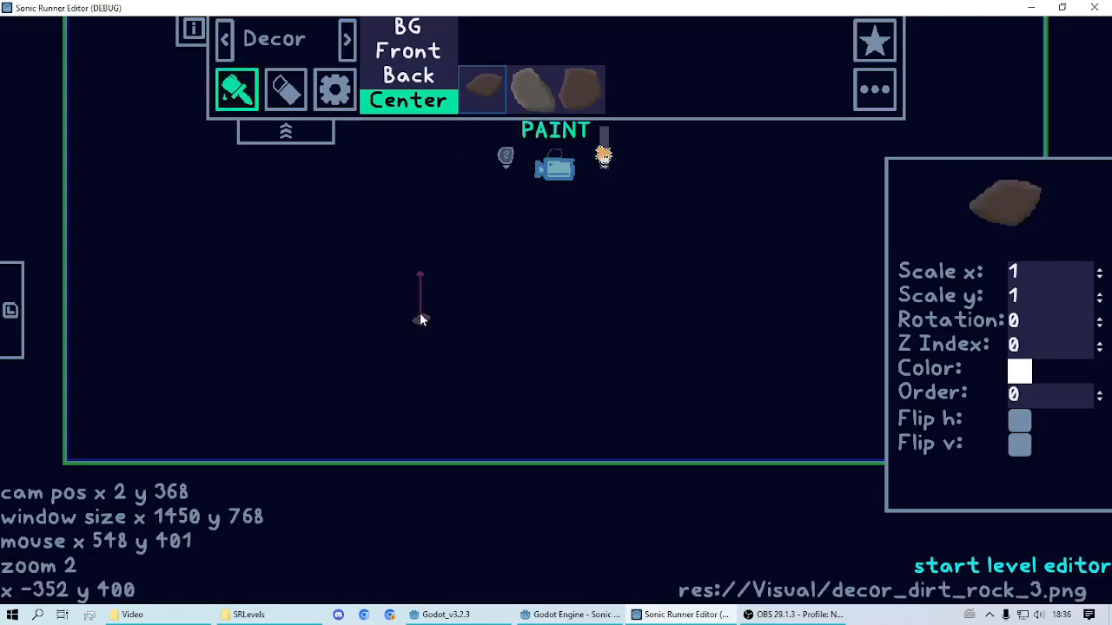
{"action": "middle_click_drag", "start_coordinate": [423, 315], "coordinate": [422, 193], "text": "ctrl"}
{"action": "mouse_move", "coordinate": [295, 243]}
{"action": "middle_mouse_down"}
{"action": "mouse_move", "coordinate": [423, 367]}
{"action": "mouse_move", "coordinate": [415, 231]}
{"action": "middle_mouse_up"}
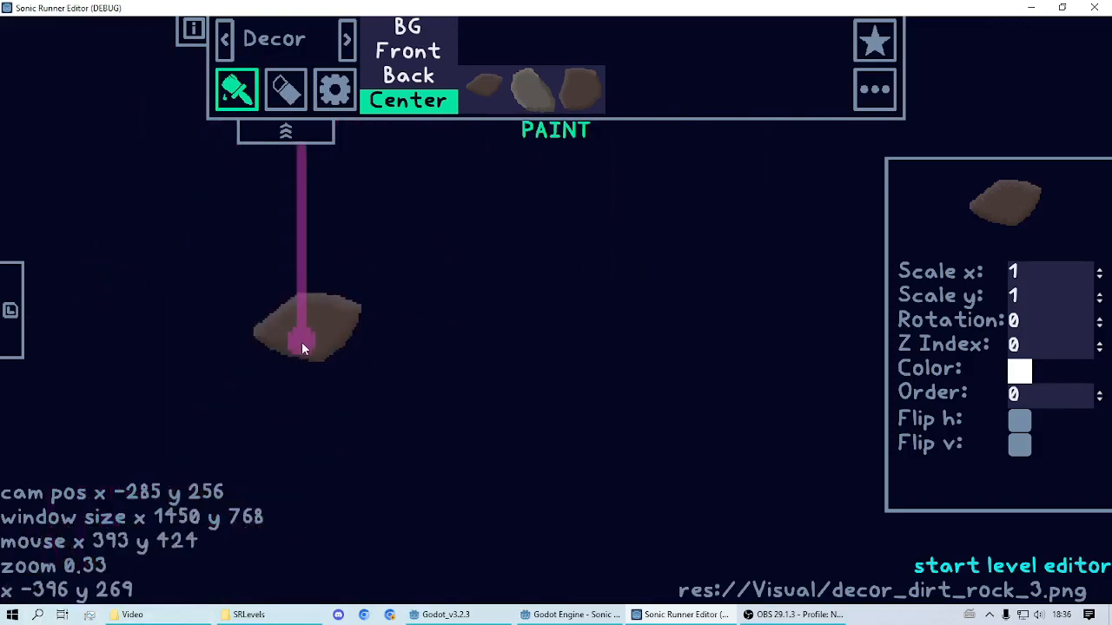
{"action": "left_click", "coordinate": [380, 325]}
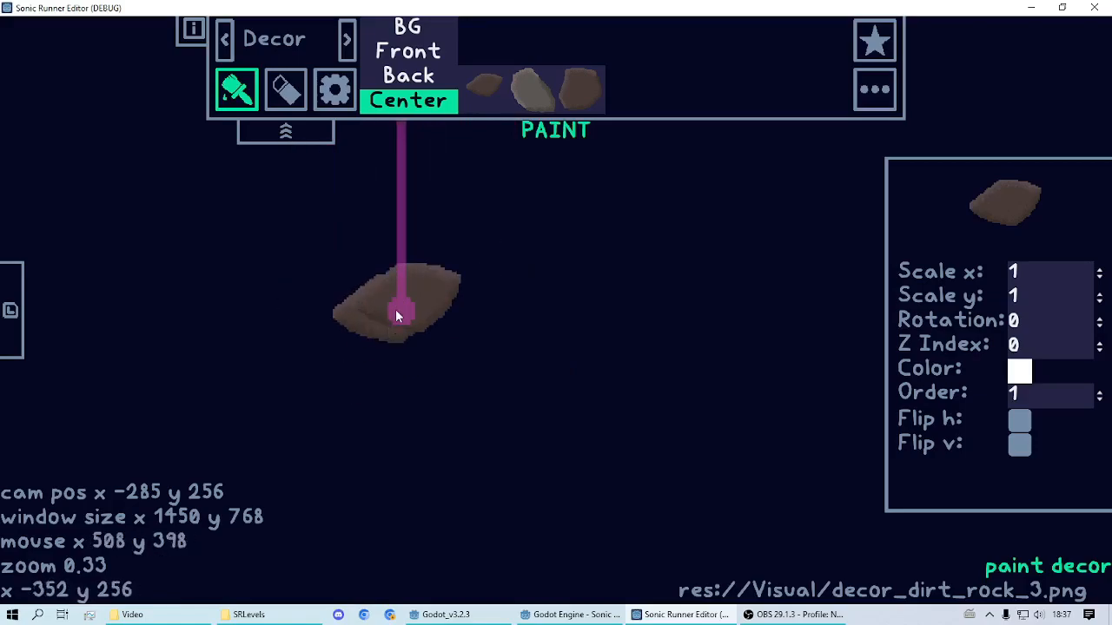
- Paint a 2 by 2 block of plain brown dirt tiles on the Center layer, sublayer 1, beneath the question-mark marker
{"action": "middle_click_drag", "start_coordinate": [604, 346], "coordinate": [296, 556]}
{"action": "middle_click_drag", "start_coordinate": [683, 248], "coordinate": [394, 471]}
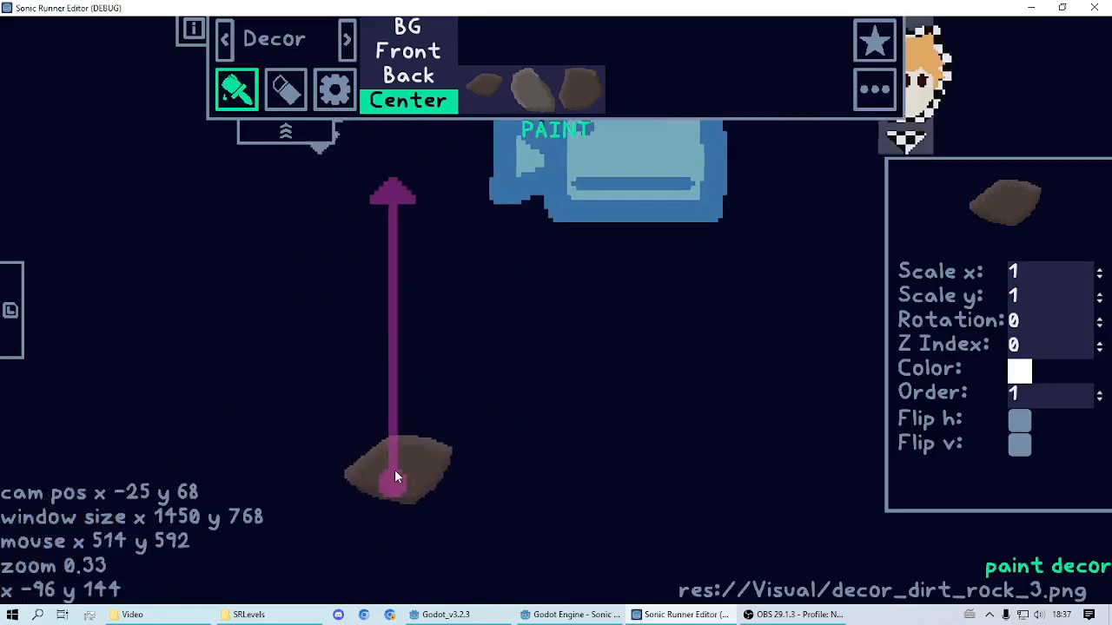
{"action": "middle_click_drag", "start_coordinate": [611, 224], "coordinate": [464, 374]}
{"action": "middle_click_drag", "start_coordinate": [209, 376], "coordinate": [439, 313]}
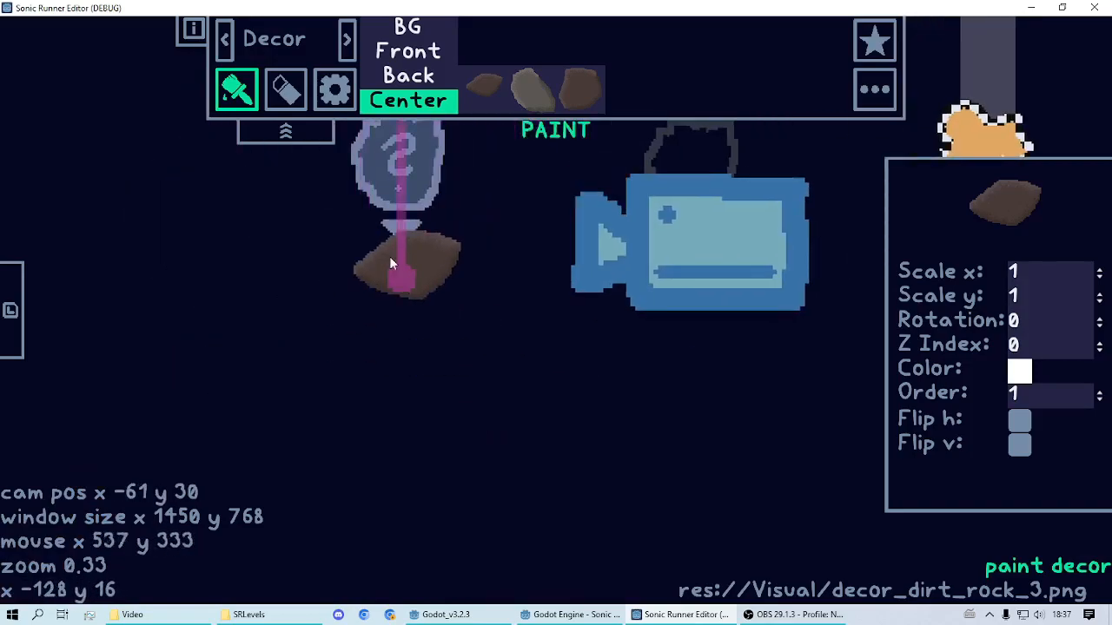
{"action": "left_click", "coordinate": [346, 38]}
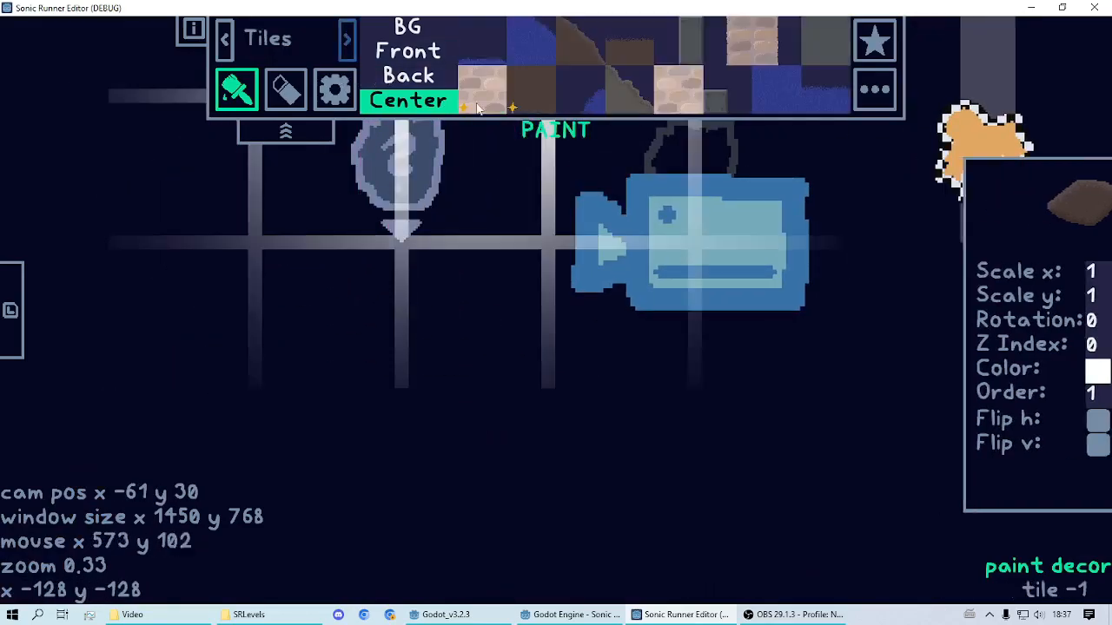
{"action": "left_click", "coordinate": [543, 97]}
{"action": "mouse_move", "coordinate": [365, 344]}
{"action": "left_mouse_down"}
{"action": "mouse_move", "coordinate": [436, 326]}
{"action": "mouse_move", "coordinate": [258, 471]}
{"action": "left_mouse_up"}
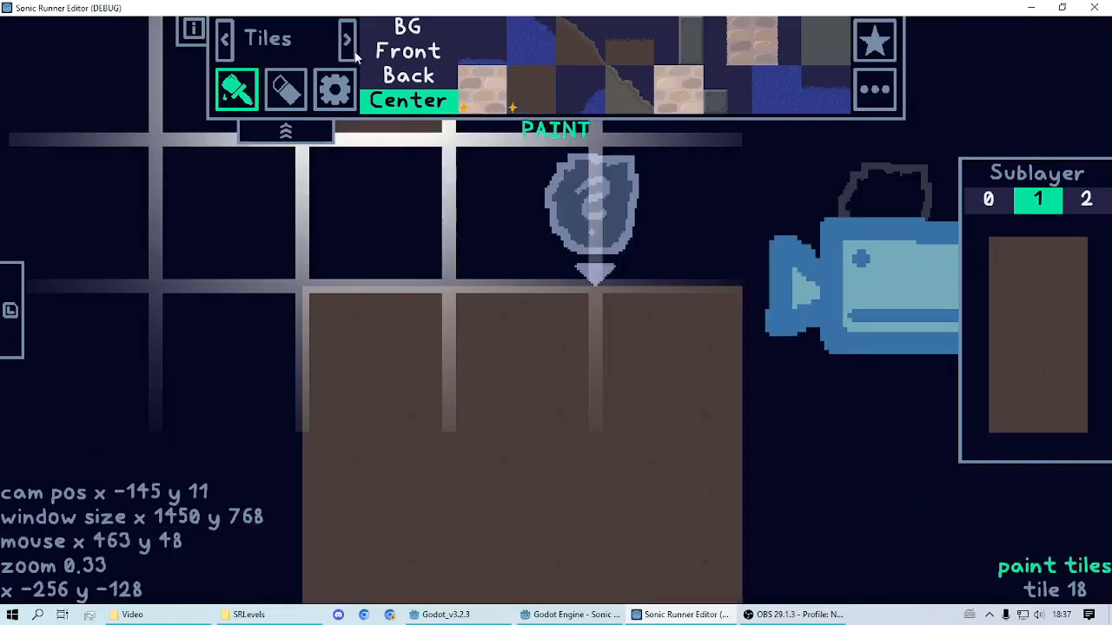
{"action": "left_click", "coordinate": [347, 47]}
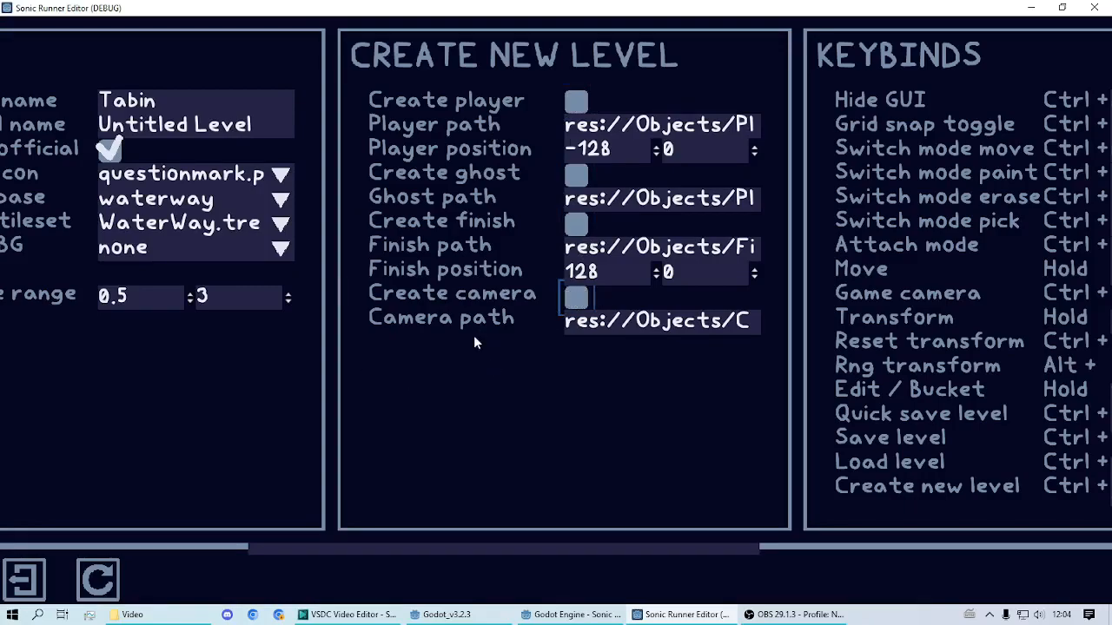
- Leave the options and return to the main menu
{"action": "left_click", "coordinate": [19, 583]}
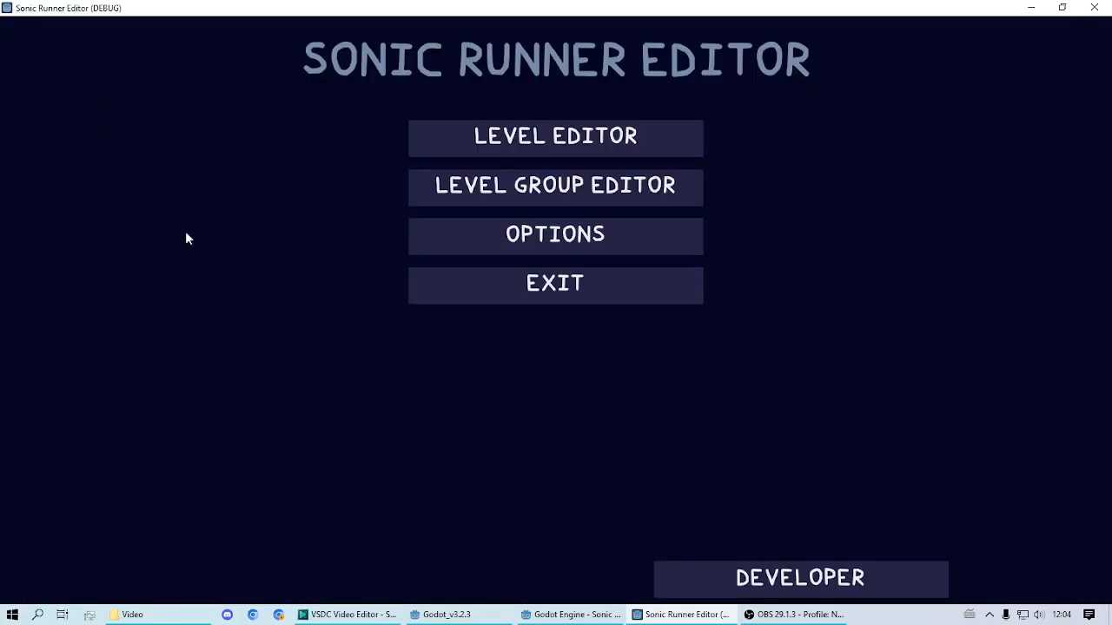
- Open the level editor, expand the items panel and pick the Player object to examine its resource path
{"action": "left_click", "coordinate": [475, 145]}
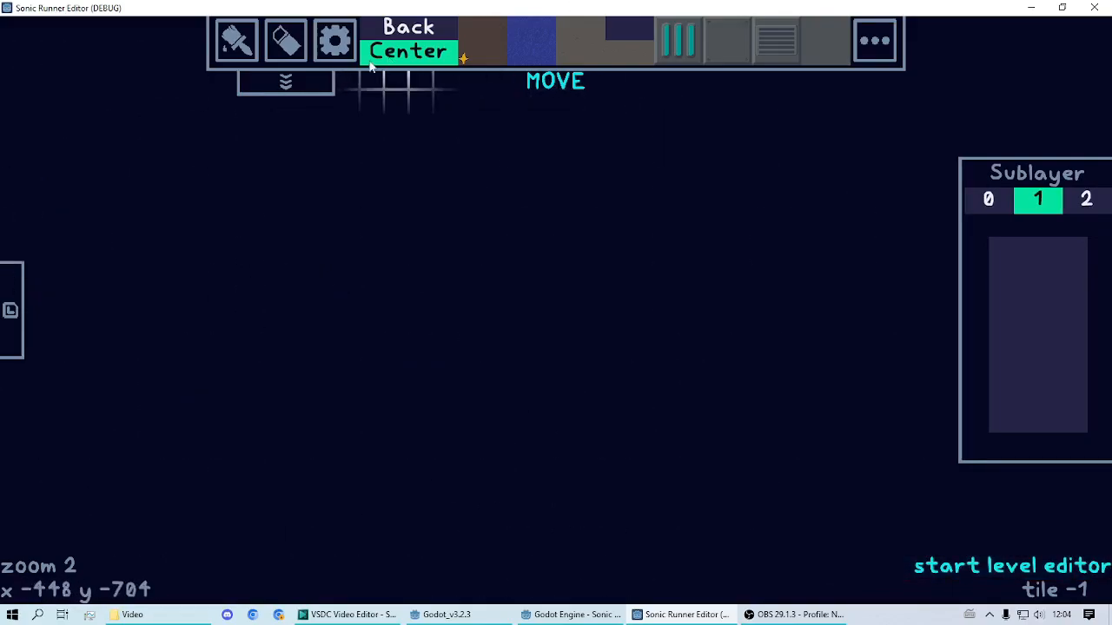
{"action": "left_click", "coordinate": [310, 90]}
{"action": "left_click", "coordinate": [350, 47]}
{"action": "left_click", "coordinate": [347, 47]}
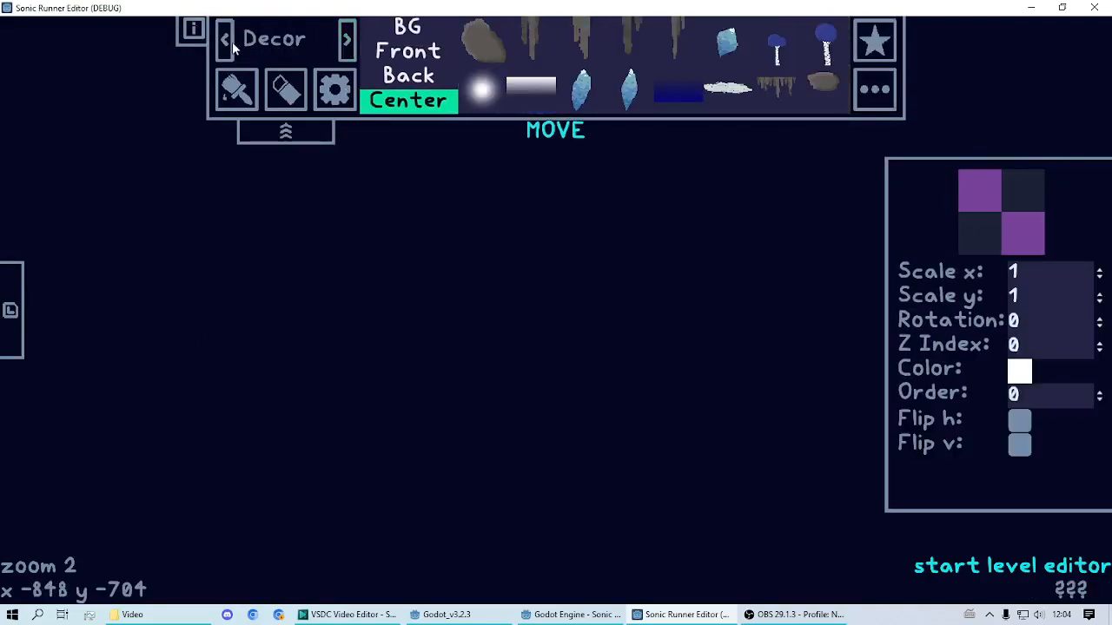
{"action": "left_click", "coordinate": [231, 42]}
{"action": "left_click", "coordinate": [480, 39]}
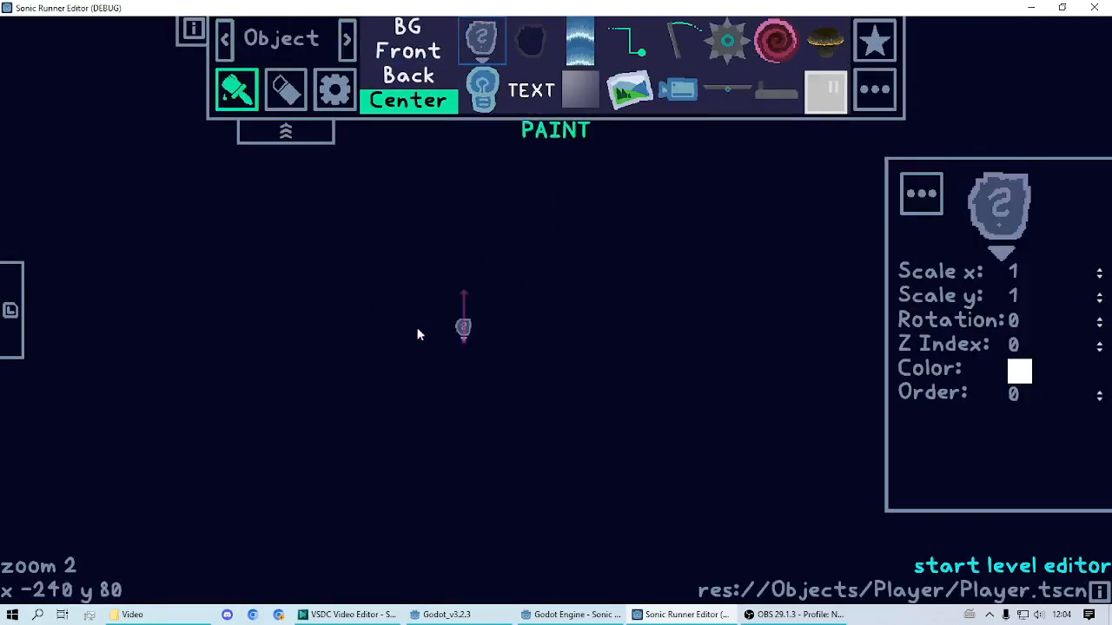
- Exit the level editor without saving the level and open the options
{"action": "left_click", "coordinate": [2, 279]}
{"action": "left_click", "coordinate": [43, 188]}
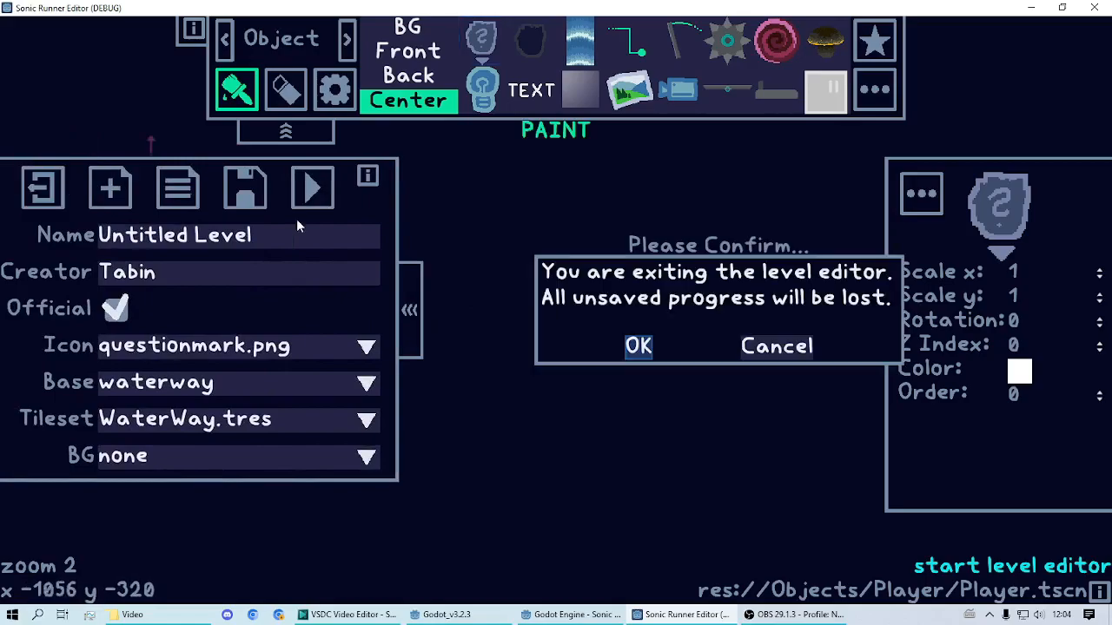
{"action": "left_click", "coordinate": [638, 348]}
{"action": "left_click", "coordinate": [566, 235]}
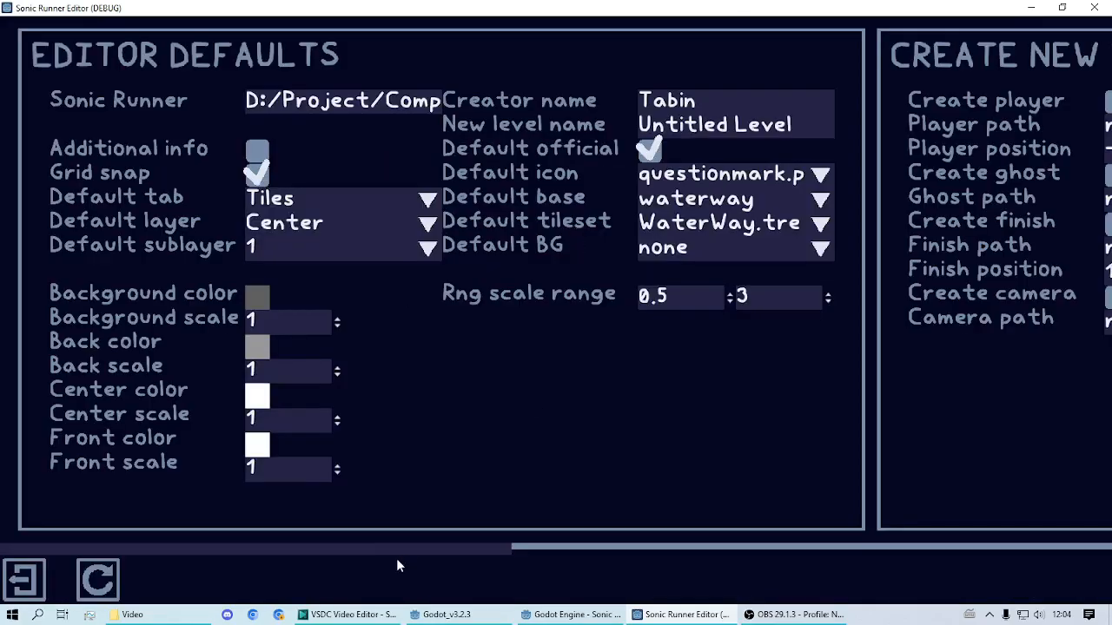
- Enable player creation in the Create New Level options
{"action": "left_click_drag", "start_coordinate": [412, 553], "coordinate": [704, 576]}
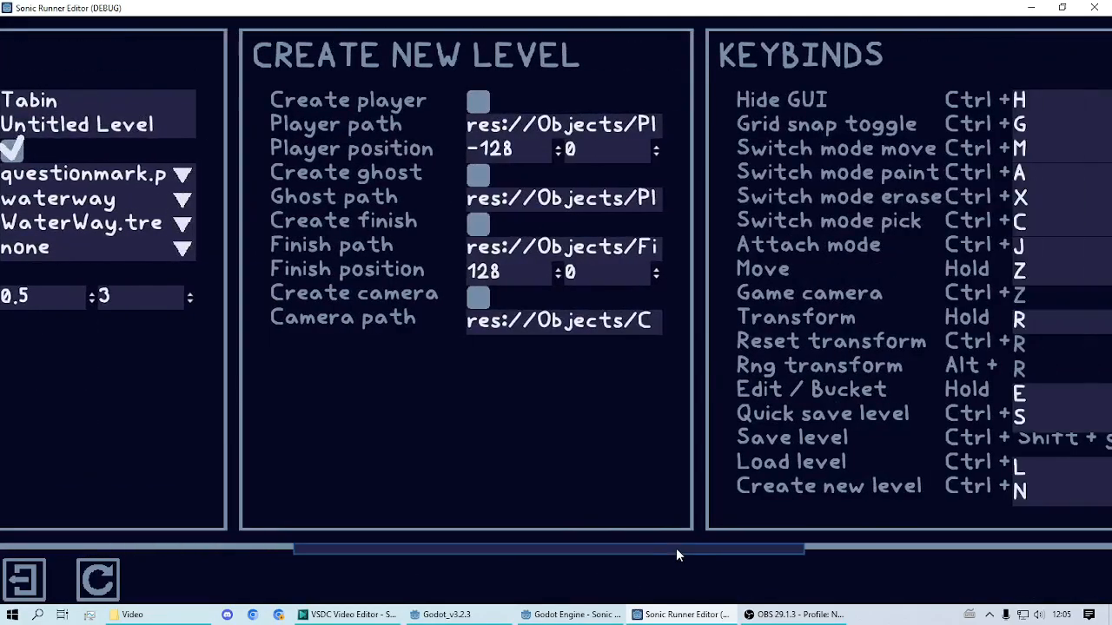
{"action": "left_click_drag", "start_coordinate": [640, 556], "coordinate": [594, 557]}
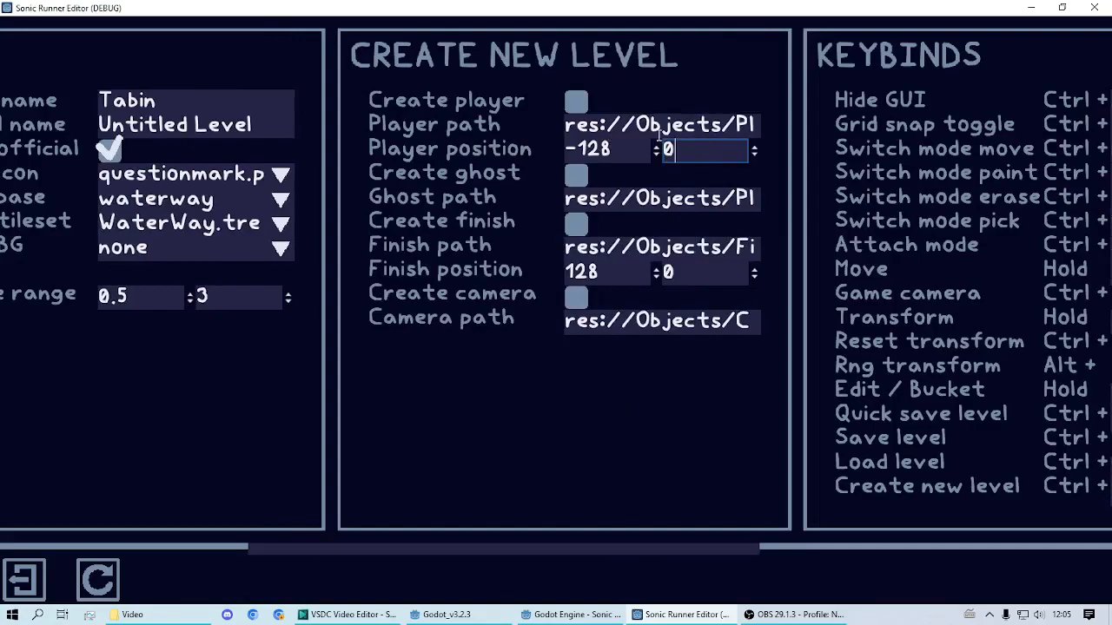
{"action": "left_click", "coordinate": [576, 101]}
- Examine the full player path in the Create New Level options
{"action": "left_click_drag", "start_coordinate": [605, 126], "coordinate": [809, 139]}
{"action": "left_click", "coordinate": [583, 126]}
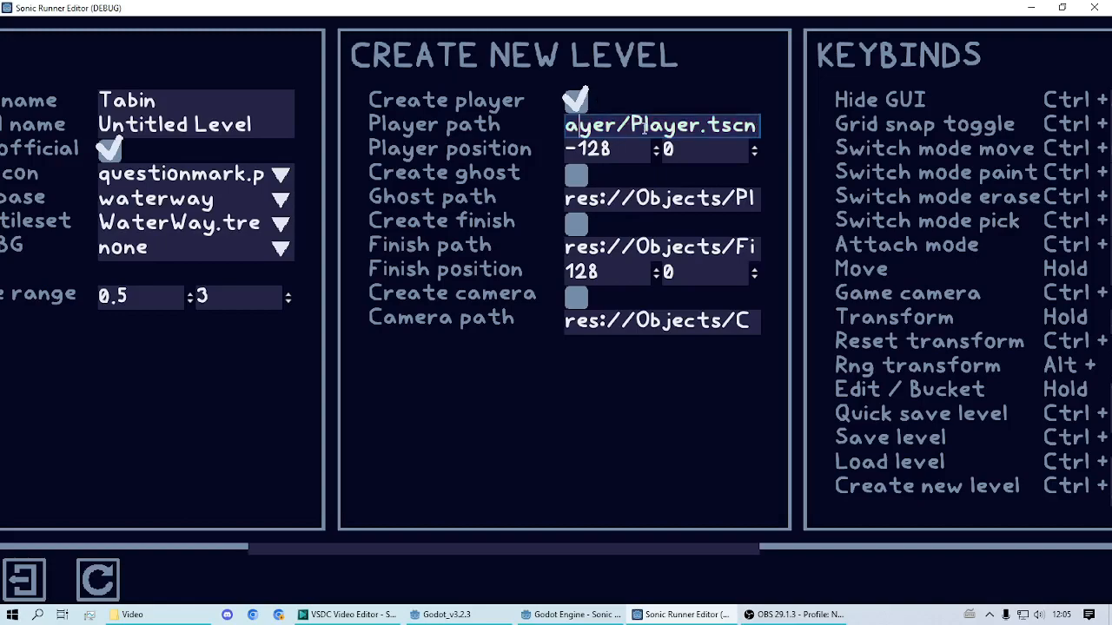
{"action": "left_click_drag", "start_coordinate": [606, 126], "coordinate": [630, 107]}
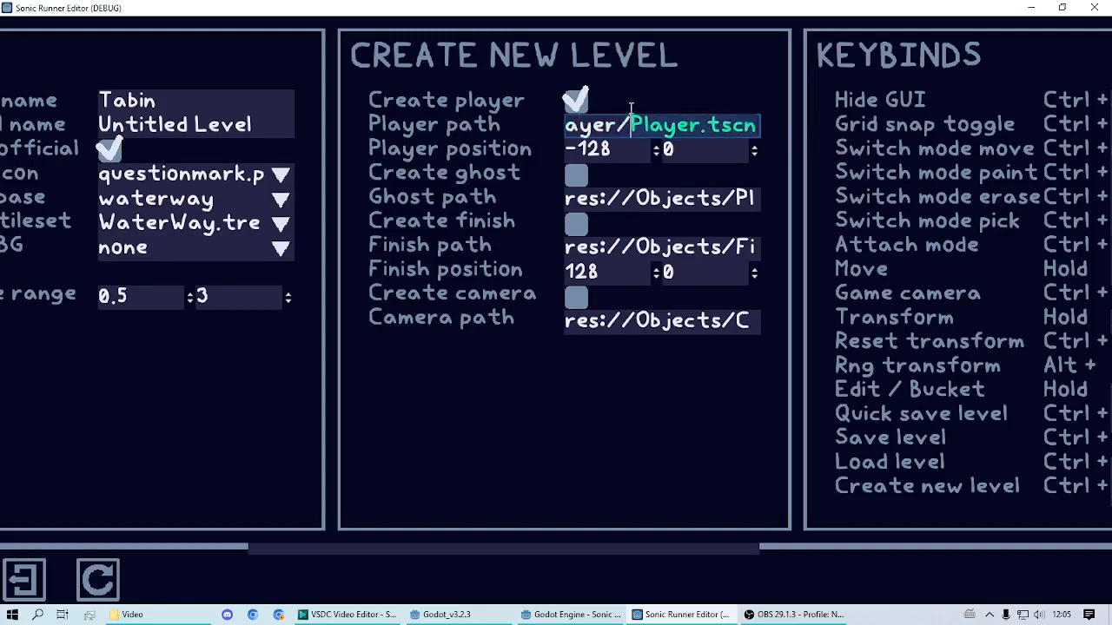
{"action": "left_click", "coordinate": [656, 126]}
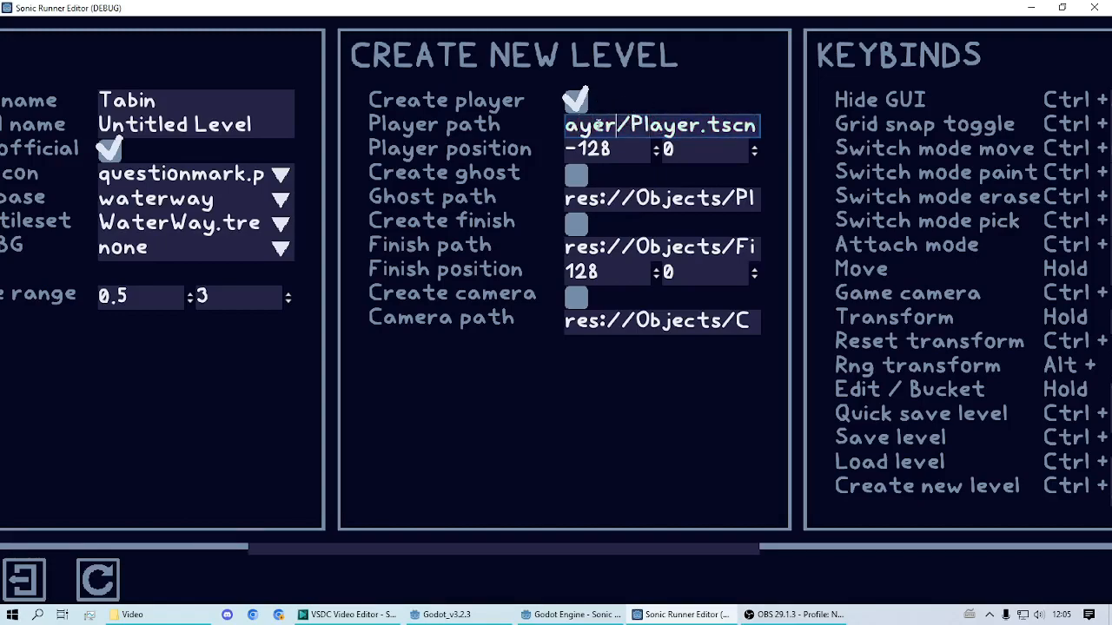
{"action": "left_click_drag", "start_coordinate": [655, 128], "coordinate": [679, 125]}
{"action": "left_click", "coordinate": [748, 125]}
{"action": "key", "text": "Left"}
{"action": "key", "text": "Left"}
{"action": "key", "text": "Left"}
{"action": "key", "text": "Left"}
{"action": "key", "text": "Left"}
{"action": "key", "text": "Left"}
{"action": "key", "text": "Left"}
{"action": "key", "text": "Left"}
{"action": "key", "text": "Left"}
{"action": "key", "text": "Left"}
{"action": "key", "text": "Left"}
{"action": "key", "text": "Left"}
{"action": "key", "text": "Left"}
{"action": "key", "text": "Left"}
{"action": "key", "text": "Left"}
{"action": "key", "text": "Left"}
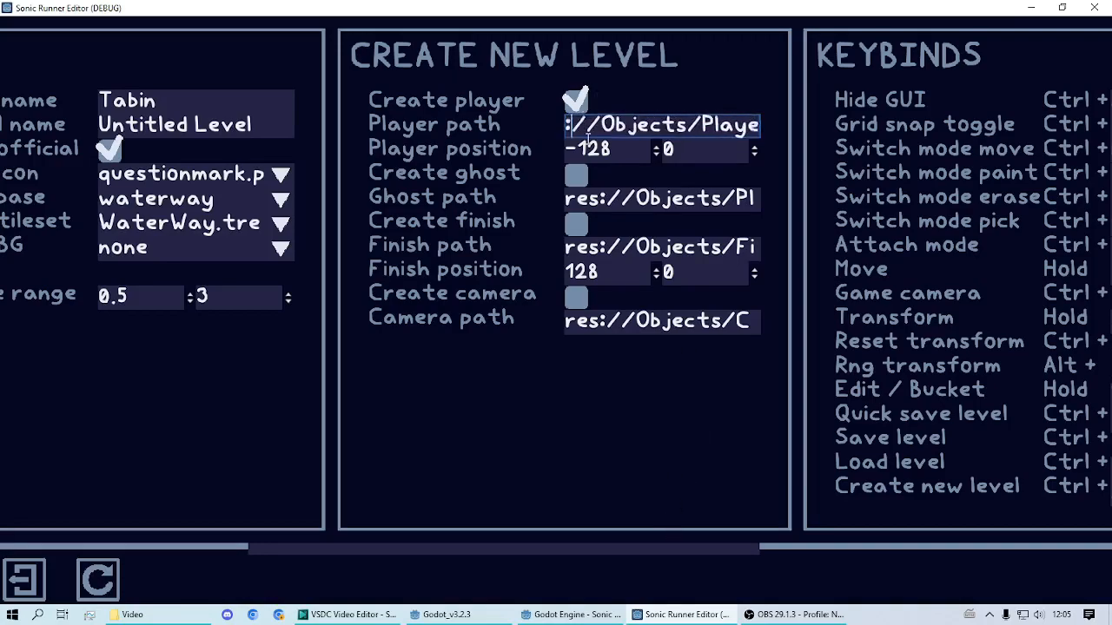
{"action": "key", "text": "Right"}
{"action": "key", "text": "Right"}
{"action": "key", "text": "Right"}
{"action": "key", "text": "Right"}
{"action": "key", "text": "Right"}
{"action": "key", "text": "Right"}
{"action": "key", "text": "Right"}
{"action": "key", "text": "Right"}
{"action": "key", "text": "Right"}
{"action": "key", "text": "Right"}
{"action": "key", "text": "Right"}
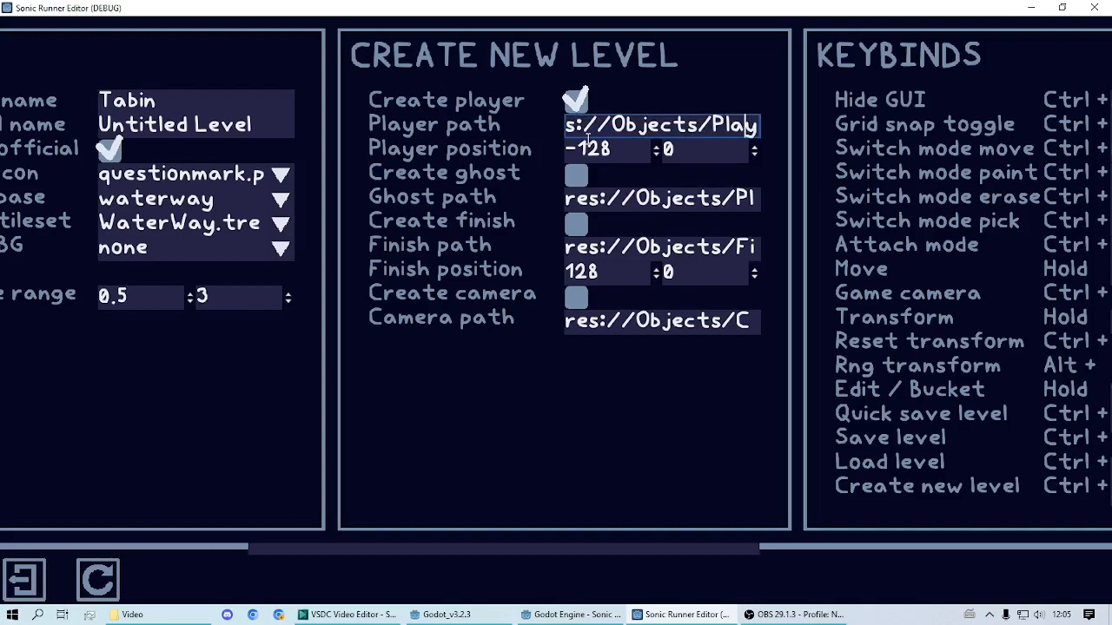
{"action": "key", "text": "Right"}
{"action": "key", "text": "Right"}
{"action": "key", "text": "Right"}
{"action": "key", "text": "Right"}
{"action": "key", "text": "Right"}
{"action": "key", "text": "Right"}
{"action": "key", "text": "Right"}
{"action": "key", "text": "Right"}
{"action": "key", "text": "Right"}
{"action": "key", "text": "Right"}
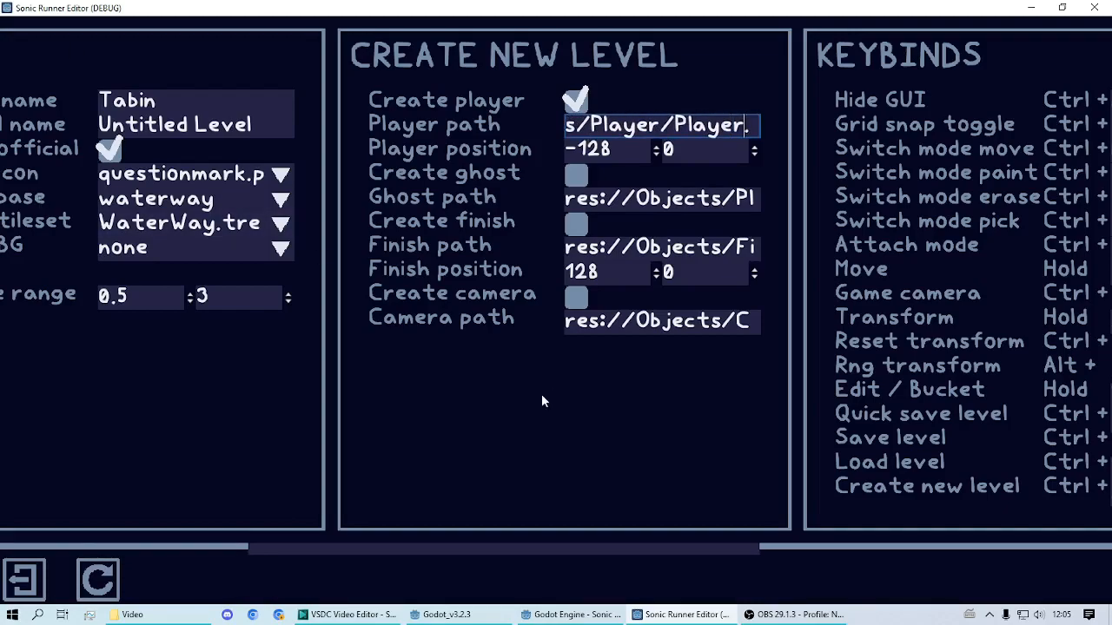
{"action": "key", "text": "Left"}
{"action": "key", "text": "Left"}
{"action": "key", "text": "Left"}
{"action": "key", "text": "Left"}
{"action": "key", "text": "Left"}
{"action": "key", "text": "Left"}
{"action": "key", "text": "Left"}
{"action": "key", "text": "Left"}
{"action": "key", "text": "Left"}
{"action": "key", "text": "Left"}
{"action": "key", "text": "Left"}
{"action": "key", "text": "Left"}
{"action": "key", "text": "Left"}
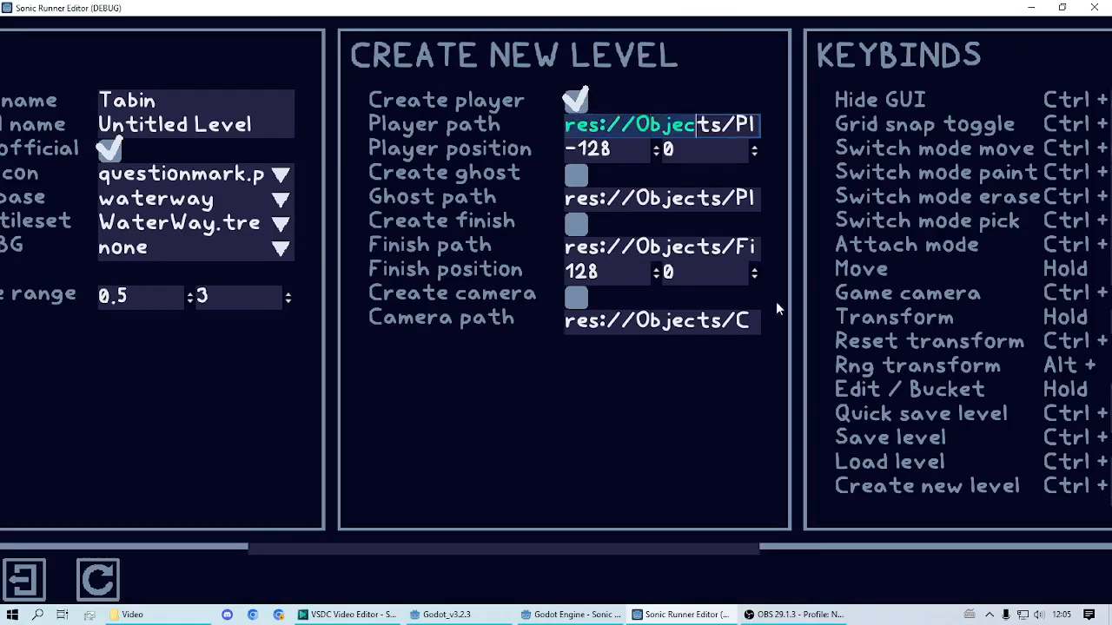
- Enable ghost, finish and camera creation for new levels
{"action": "left_click", "coordinate": [575, 179]}
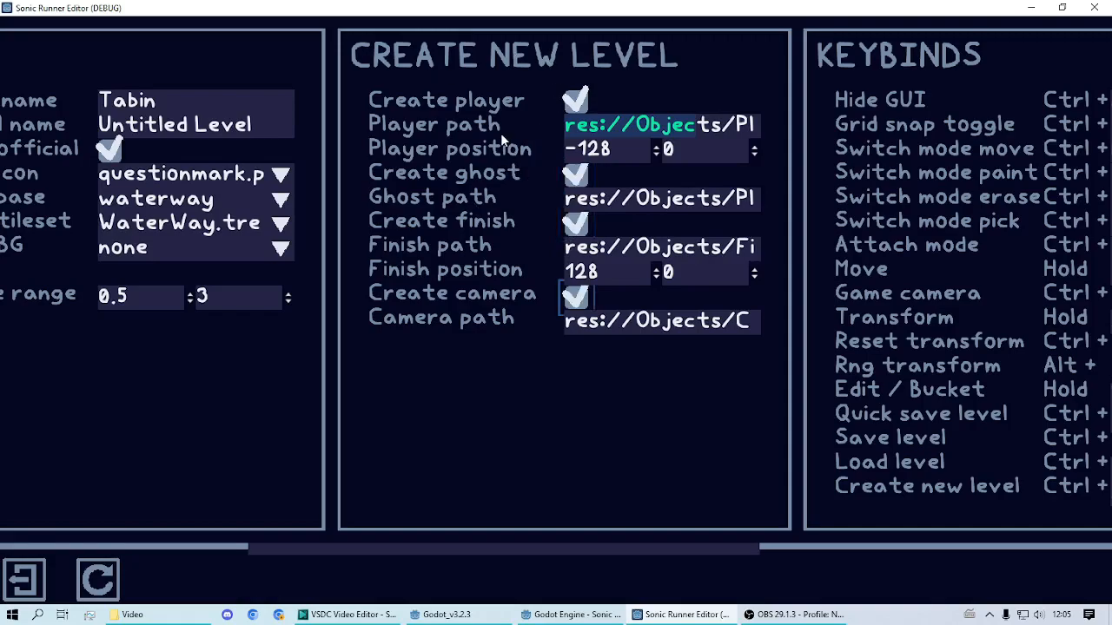
{"action": "left_click", "coordinate": [651, 130]}
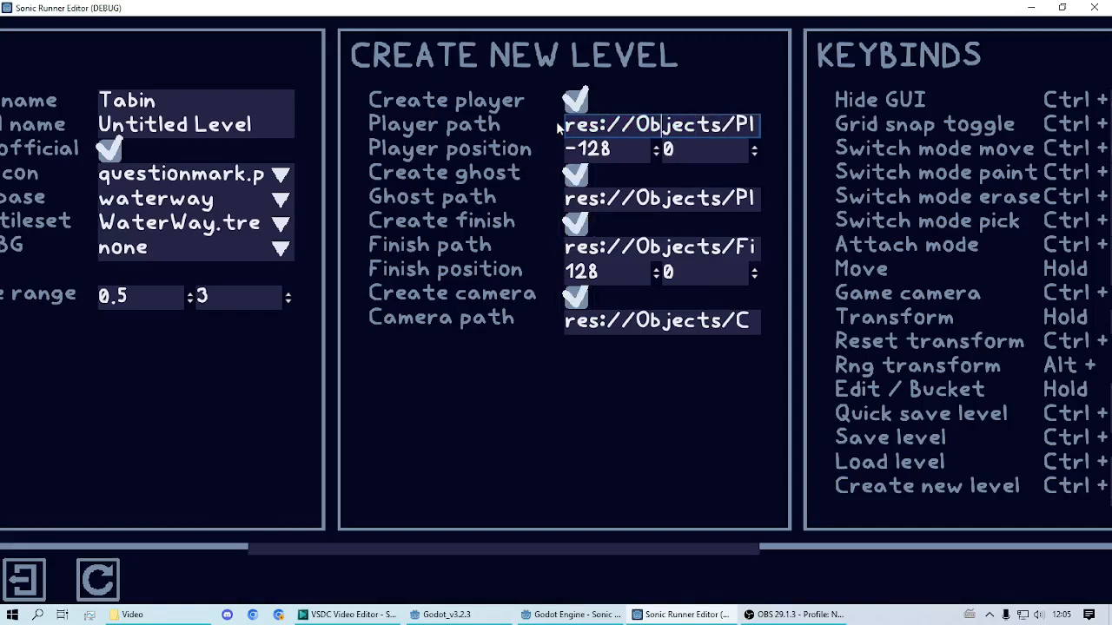
{"action": "left_click_drag", "start_coordinate": [570, 126], "coordinate": [728, 121]}
{"action": "left_click", "coordinate": [691, 127]}
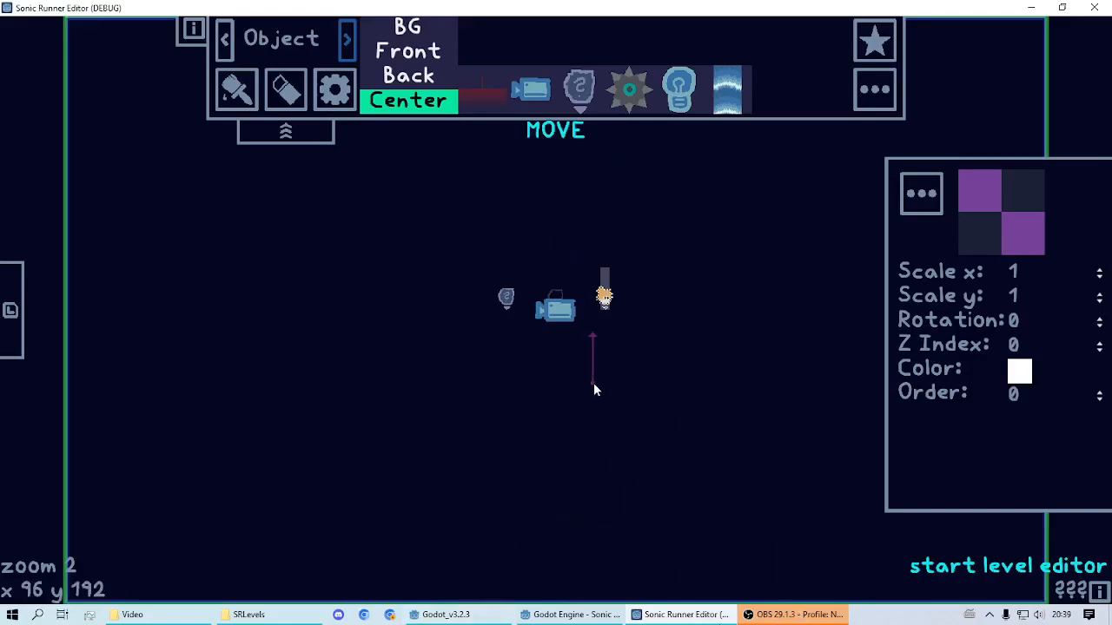
- Pick the Spike object and scale it in transform mode to 4.35 in x and y
{"action": "left_click", "coordinate": [644, 90]}
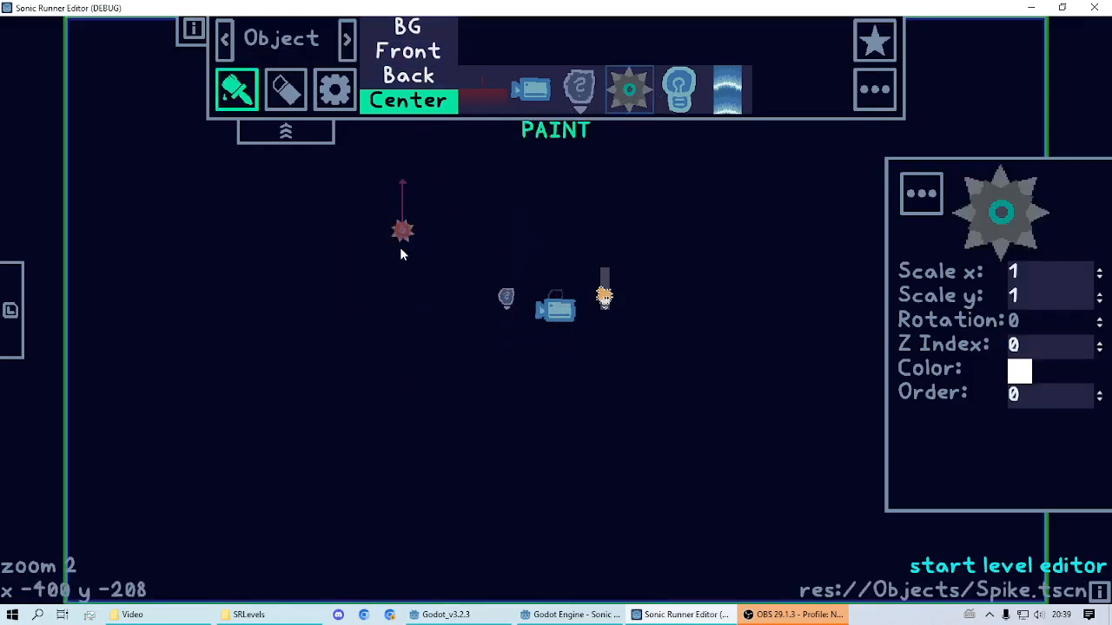
{"action": "key", "text": "t"}
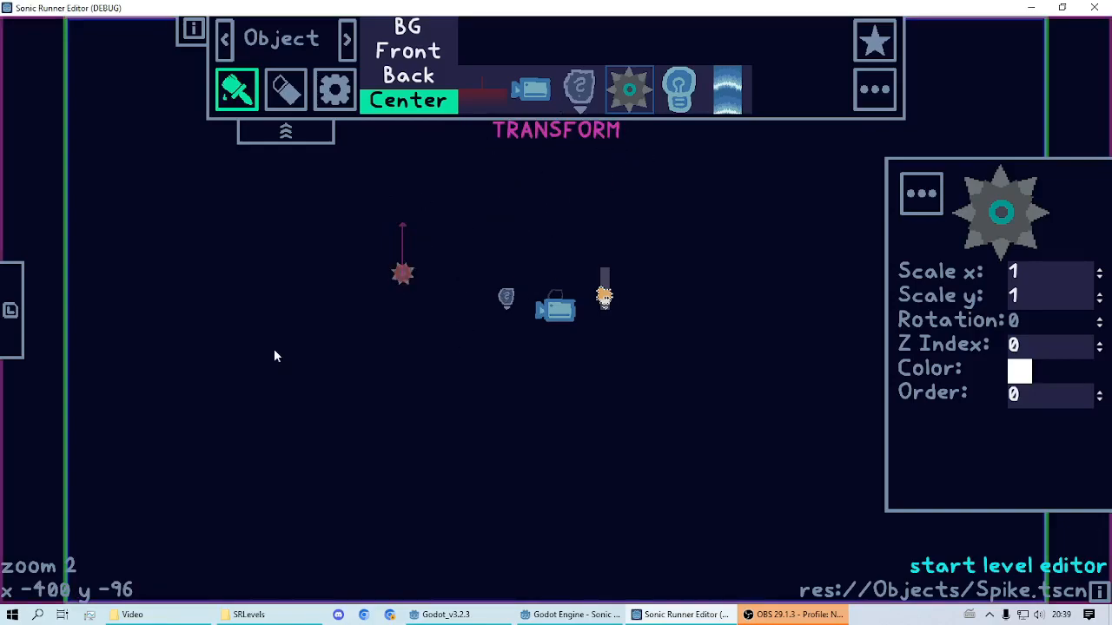
{"action": "left_click_drag", "start_coordinate": [438, 265], "coordinate": [497, 170]}
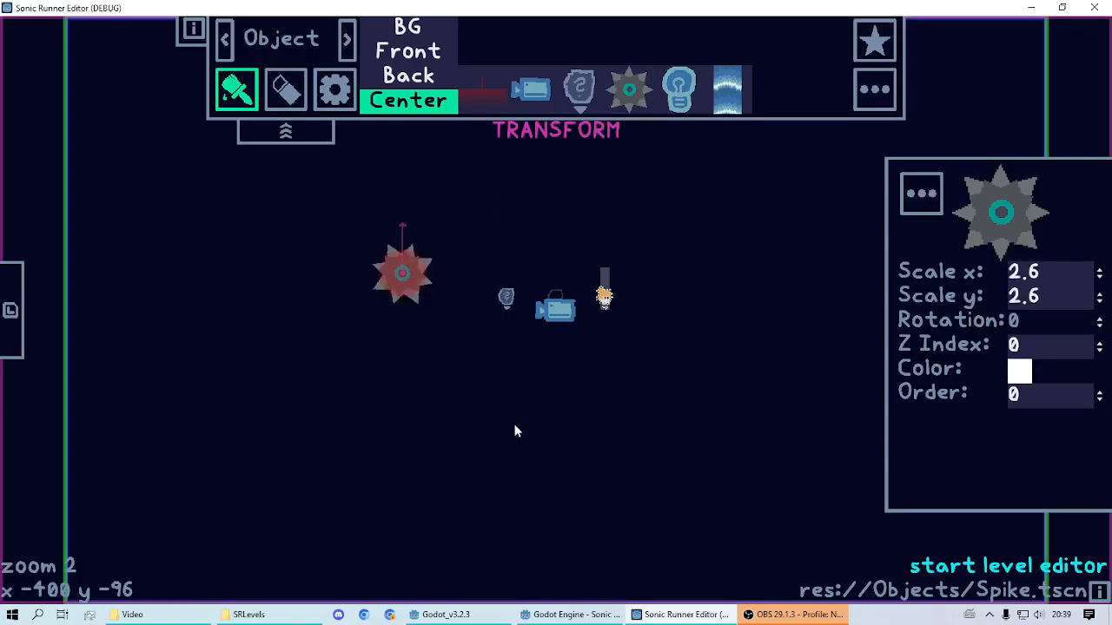
{"action": "left_click_drag", "start_coordinate": [513, 432], "coordinate": [399, 219]}
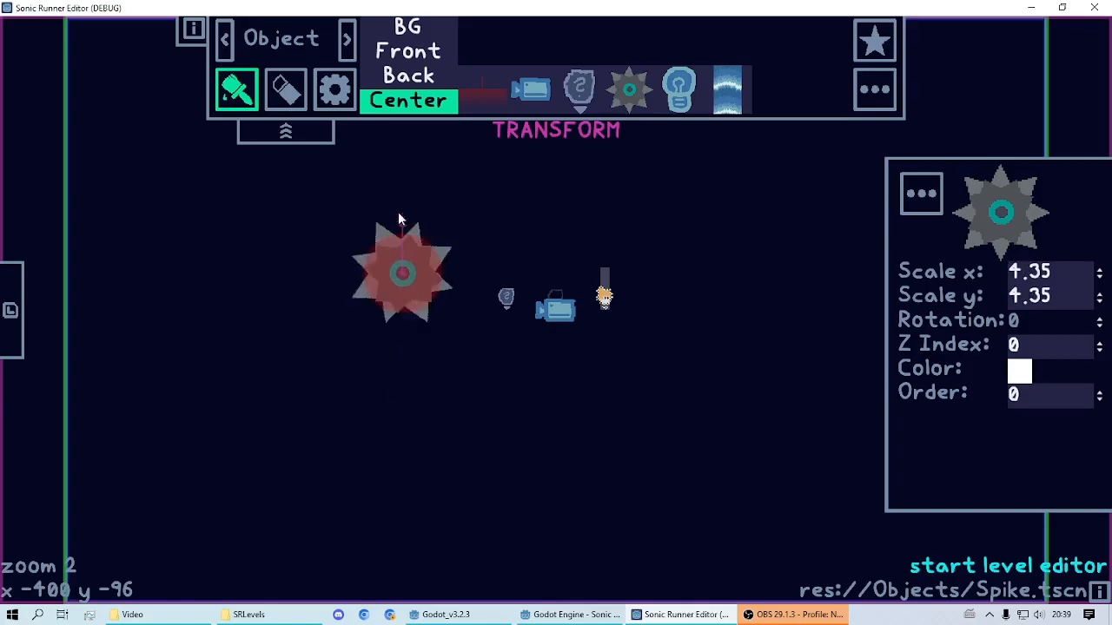
- Place a decor_dirt_rock_3.png decoration with scale 4 and rotation 87 on the Center layer, well left of the question-mark marker
{"action": "left_click", "coordinate": [346, 50]}
{"action": "left_click", "coordinate": [495, 91]}
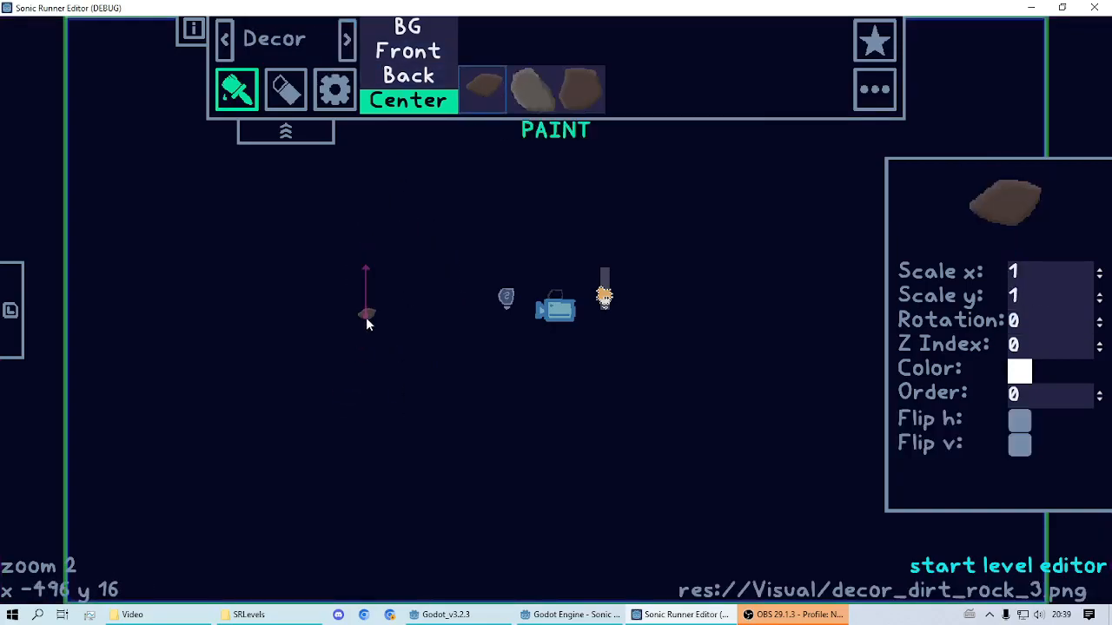
{"action": "mouse_move", "coordinate": [366, 317]}
{"action": "left_mouse_down"}
{"action": "mouse_move", "coordinate": [433, 443]}
{"action": "mouse_move", "coordinate": [402, 402]}
{"action": "left_mouse_up"}
{"action": "mouse_move", "coordinate": [426, 248]}
{"action": "left_mouse_down"}
{"action": "mouse_move", "coordinate": [439, 255]}
{"action": "mouse_move", "coordinate": [305, 459]}
{"action": "mouse_move", "coordinate": [255, 249]}
{"action": "mouse_move", "coordinate": [468, 219]}
{"action": "mouse_move", "coordinate": [305, 203]}
{"action": "mouse_move", "coordinate": [360, 516]}
{"action": "mouse_move", "coordinate": [321, 209]}
{"action": "mouse_move", "coordinate": [388, 212]}
{"action": "mouse_move", "coordinate": [417, 240]}
{"action": "mouse_move", "coordinate": [211, 260]}
{"action": "mouse_move", "coordinate": [360, 206]}
{"action": "mouse_move", "coordinate": [412, 225]}
{"action": "mouse_move", "coordinate": [460, 286]}
{"action": "mouse_move", "coordinate": [458, 221]}
{"action": "mouse_move", "coordinate": [448, 307]}
{"action": "left_mouse_up"}
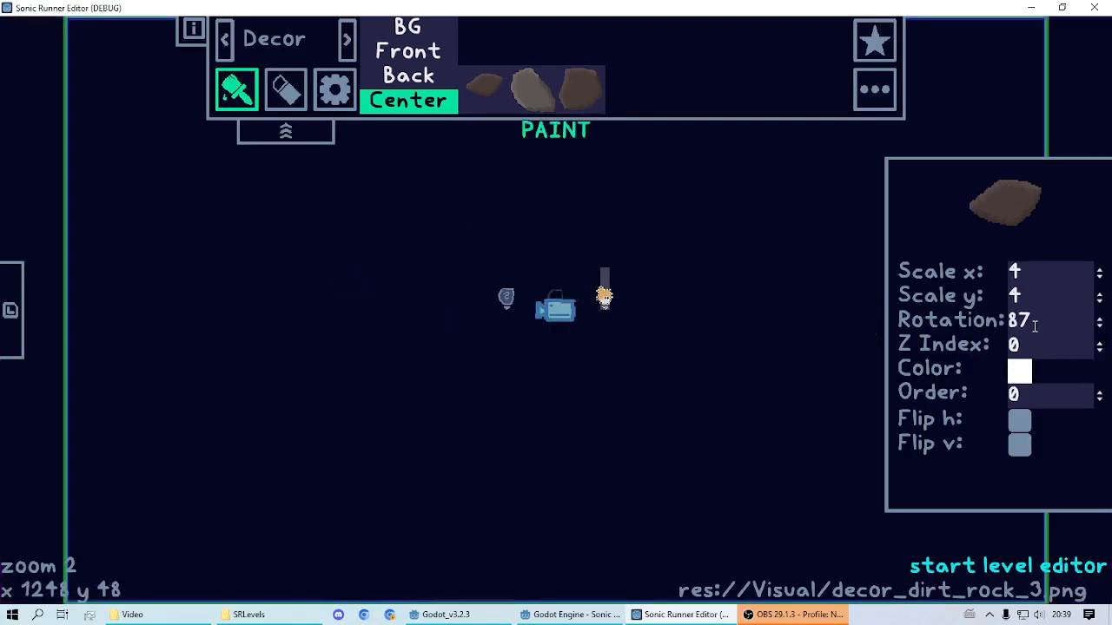
{"action": "left_click_drag", "start_coordinate": [1032, 323], "coordinate": [1005, 315]}
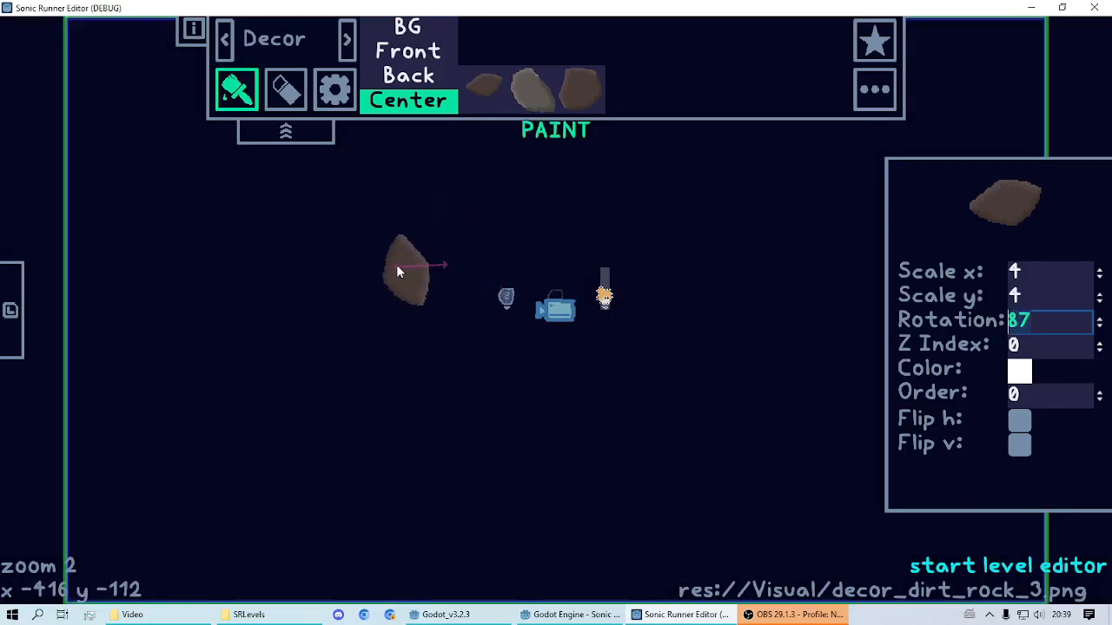
{"action": "left_click", "coordinate": [348, 300]}
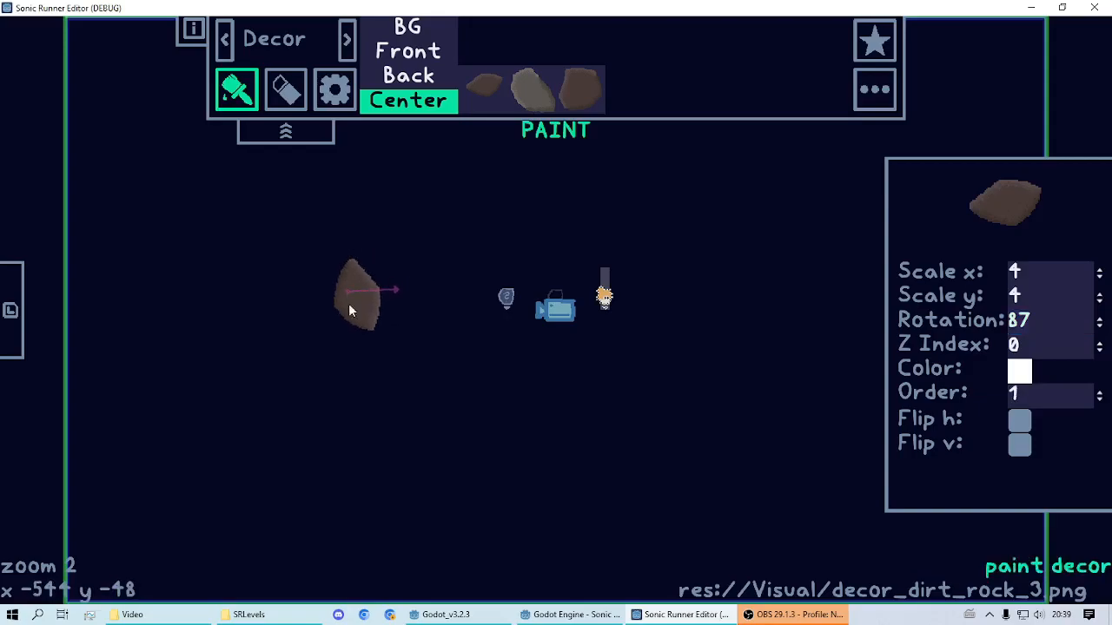
- Try out random scales and rotations on the decor_dirt_rock_3.png brush without placing it
{"action": "key", "text": "r"}
{"action": "key", "text": "r"}
{"action": "key", "text": "r"}
{"action": "key", "text": "r"}
{"action": "key", "text": "r"}
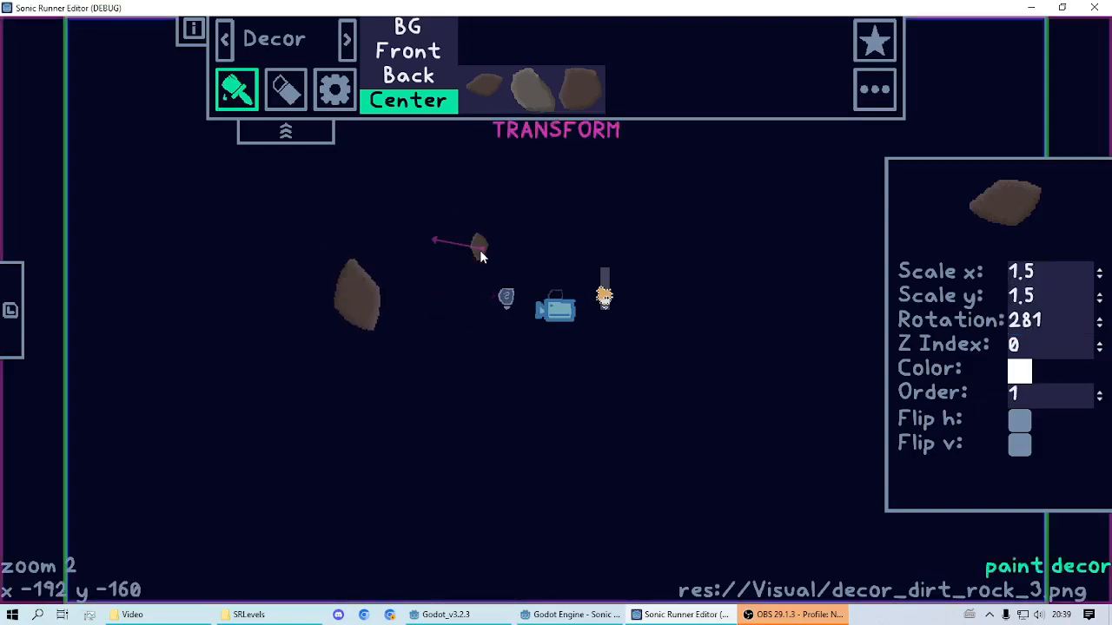
{"action": "key", "text": "r"}
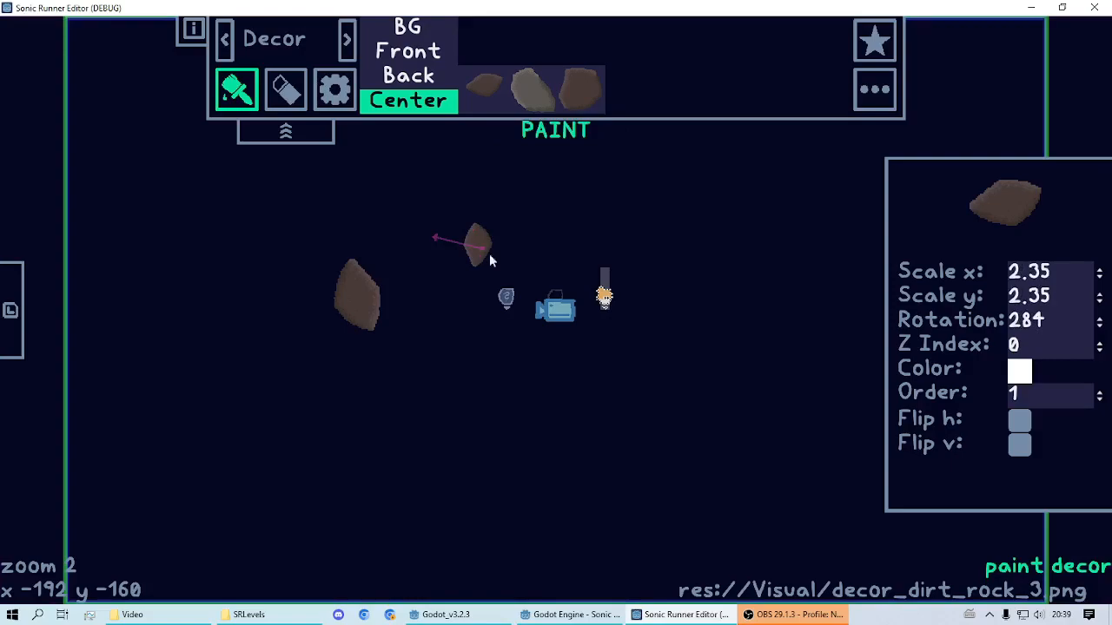
{"action": "key", "text": "r"}
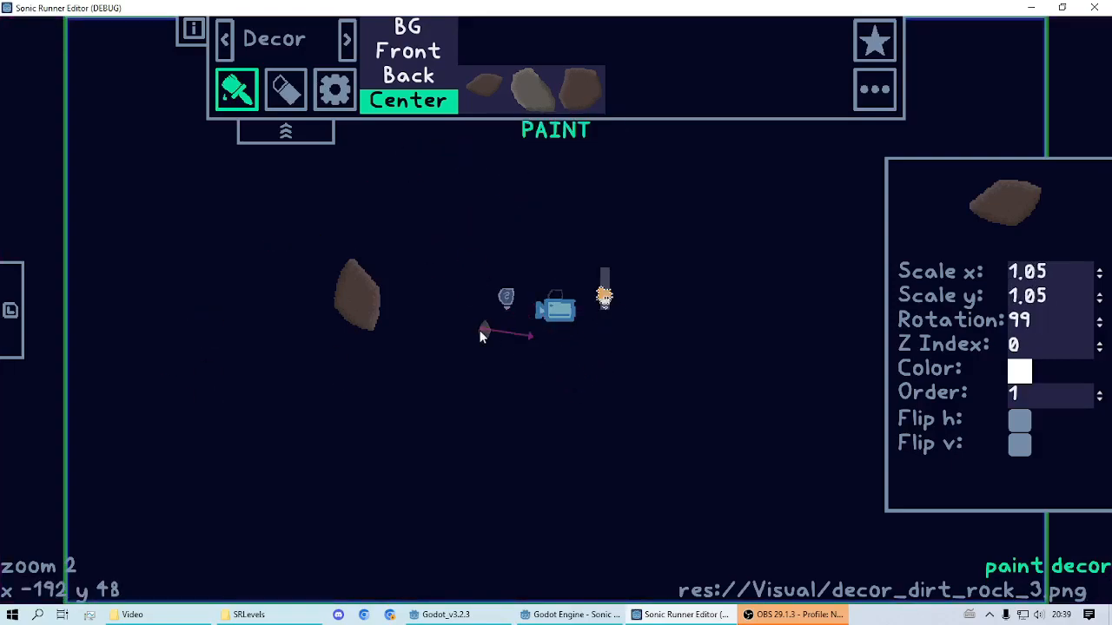
{"action": "key", "text": "r"}
{"action": "key", "text": "r"}
{"action": "key", "text": "r"}
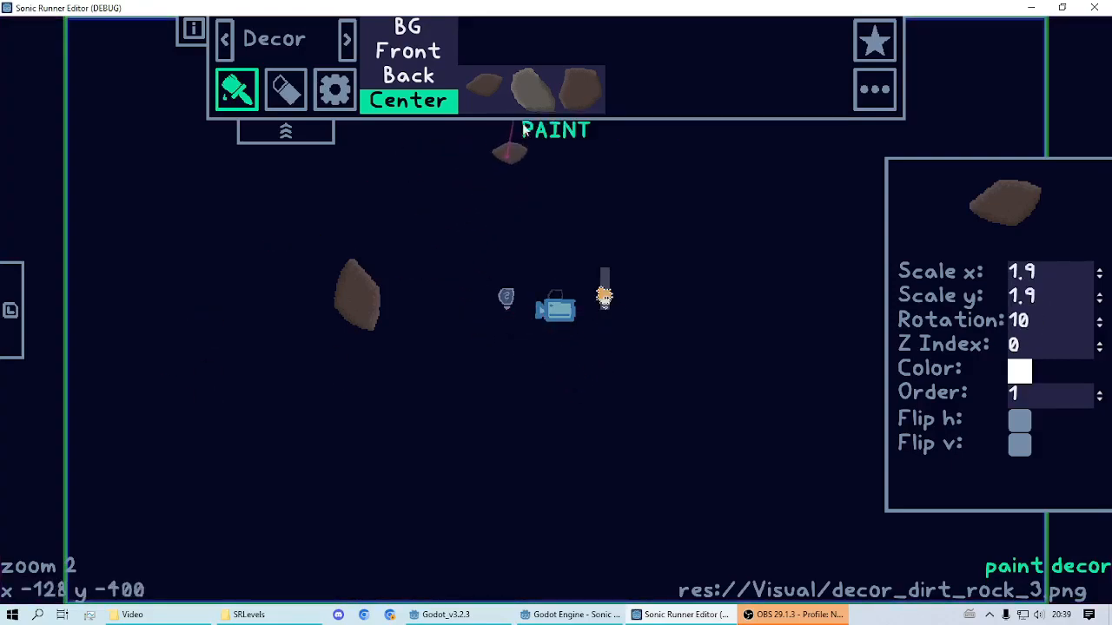
- Place four decor_dirt_rock_4.png rocks in a row beneath the camera object, randomizing their scale and rotation
{"action": "left_click", "coordinate": [582, 87]}
{"action": "key", "text": "r"}
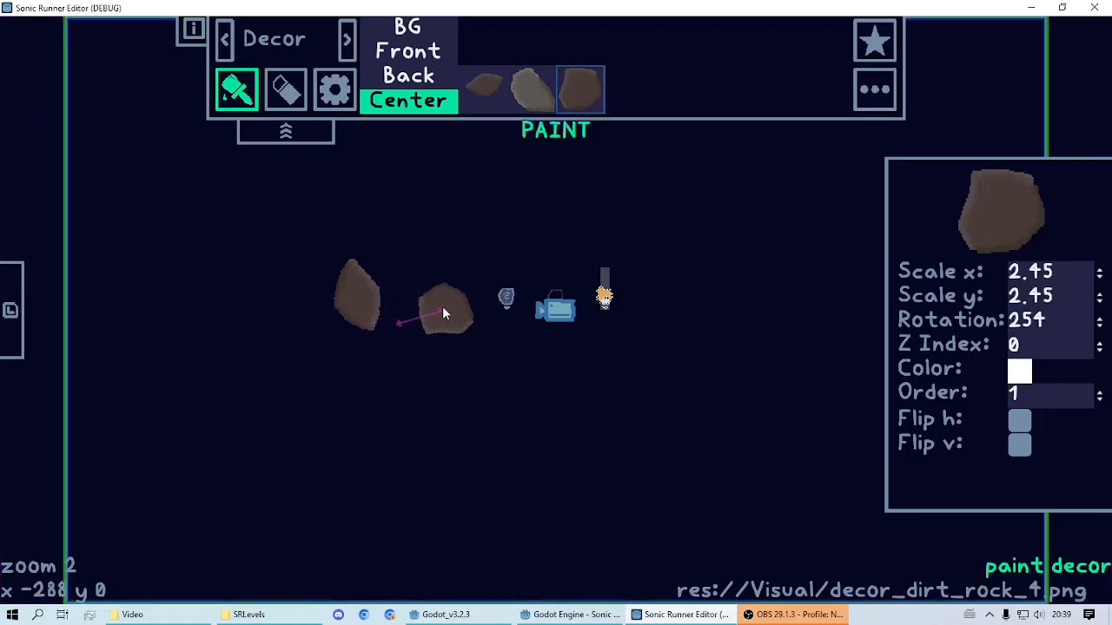
{"action": "left_click", "coordinate": [469, 398]}
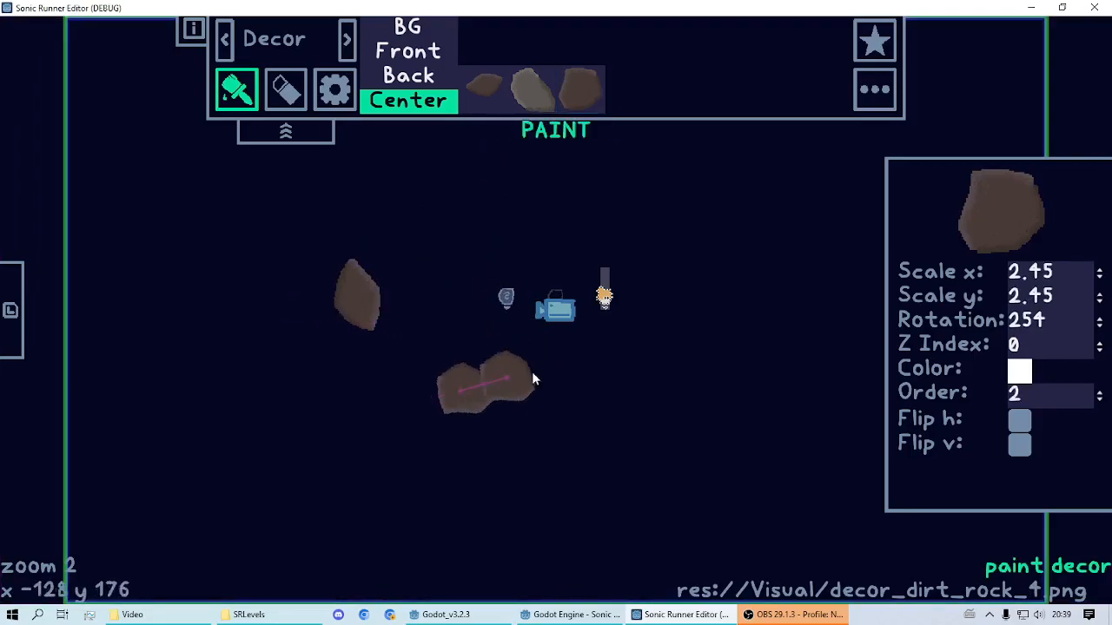
{"action": "key", "text": "r"}
{"action": "left_click", "coordinate": [523, 392]}
{"action": "key", "text": "r"}
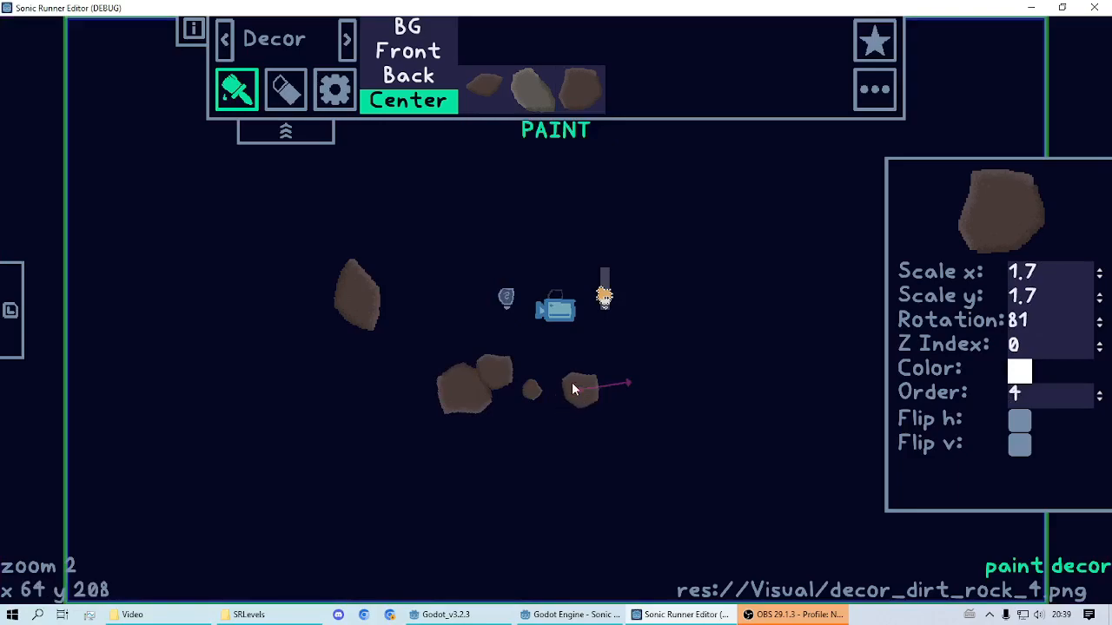
{"action": "key", "text": "r"}
{"action": "left_click", "coordinate": [591, 371]}
- Place a randomly transformed decor_dirt_rock_3.png between the small and the large rock, and reset the brush to scale 1 and rotation 0
{"action": "left_click", "coordinate": [483, 87]}
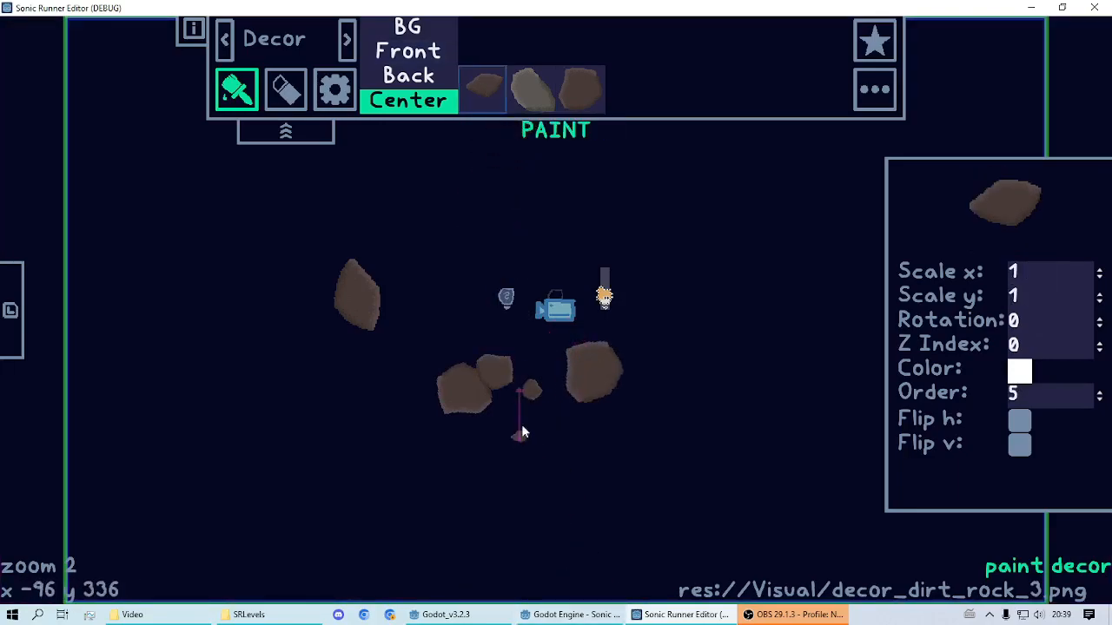
{"action": "key", "text": "r"}
{"action": "left_click", "coordinate": [549, 388]}
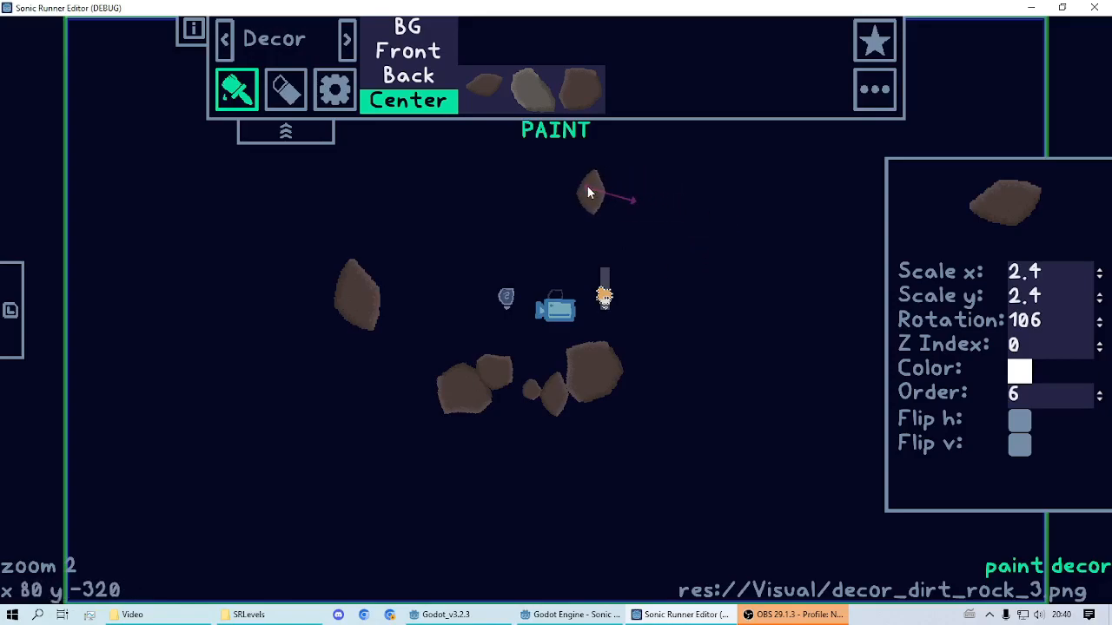
{"action": "right_click", "coordinate": [587, 186]}
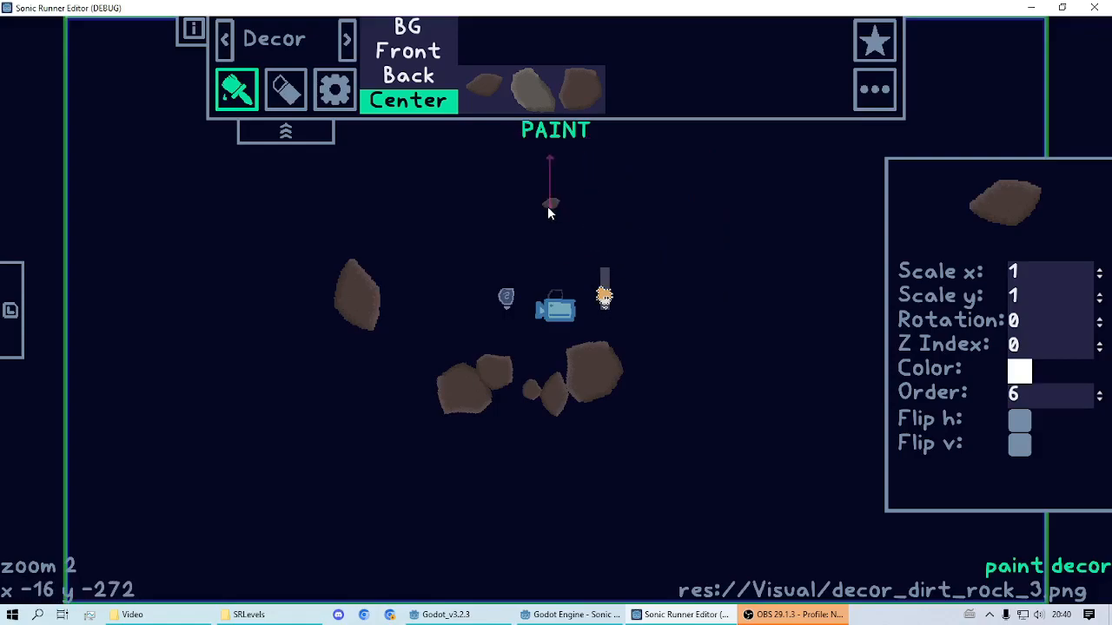
- Switch to the Object brushes and try edit mode on the Spike.tscn brush without placing it
{"action": "left_click", "coordinate": [226, 41]}
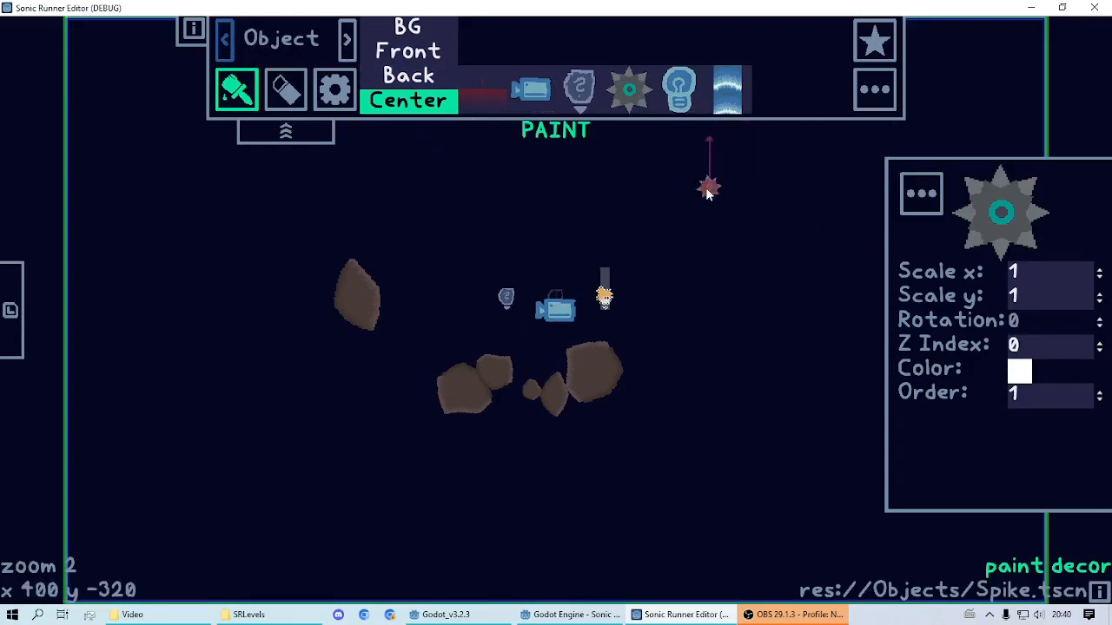
{"action": "left_click", "coordinate": [671, 211]}
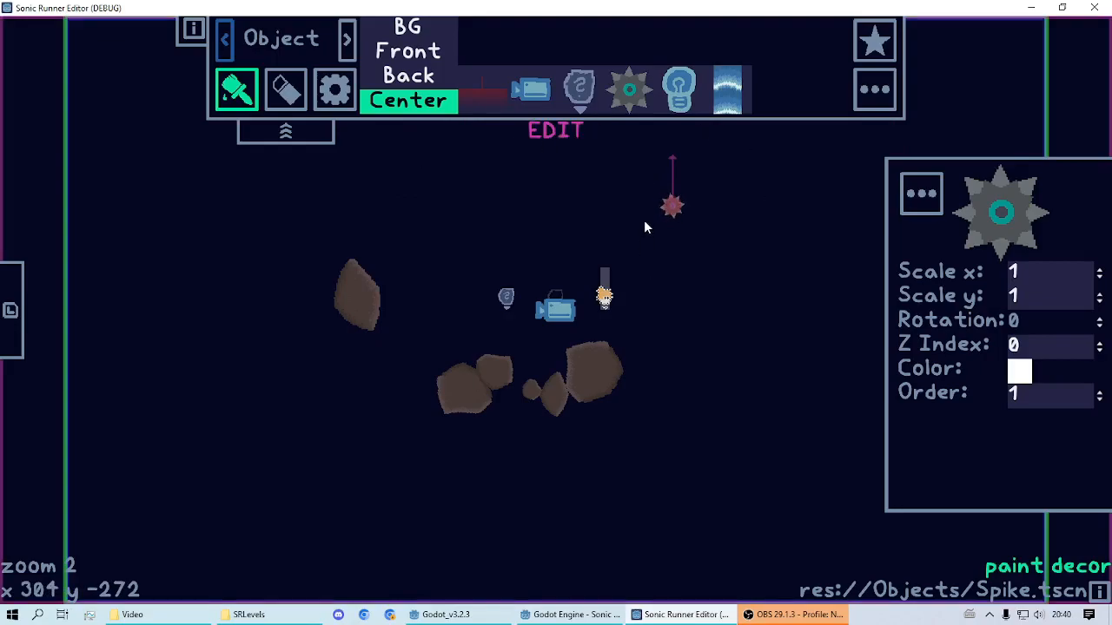
{"action": "right_click", "coordinate": [644, 220]}
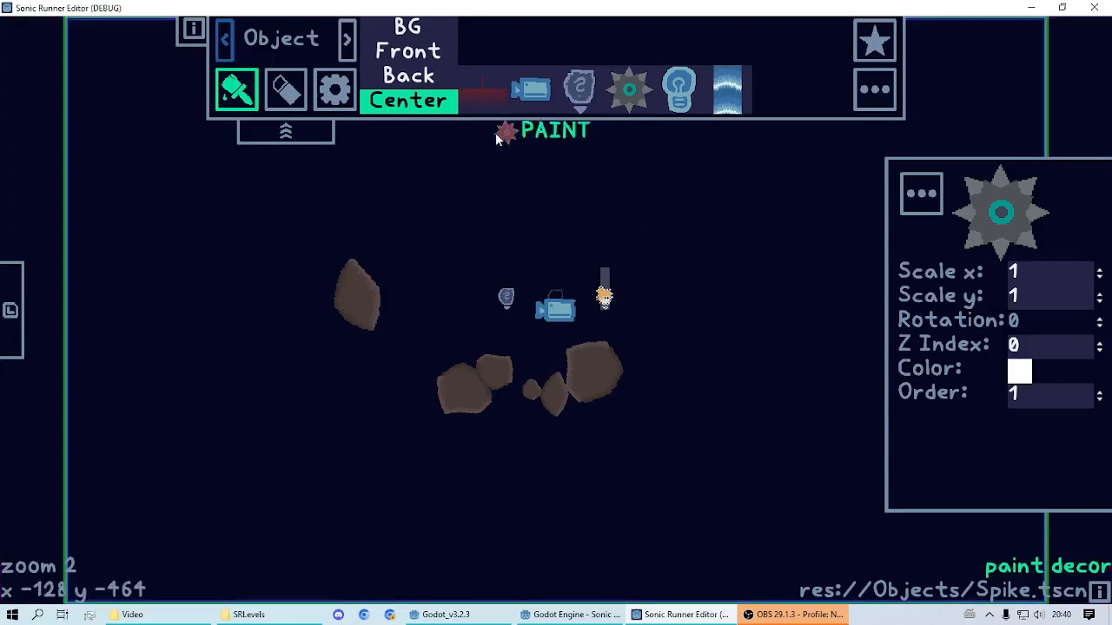
- Try out edit mode on the Camera.tscn brush, resizing its view frame without placing it
{"action": "left_click", "coordinate": [530, 91]}
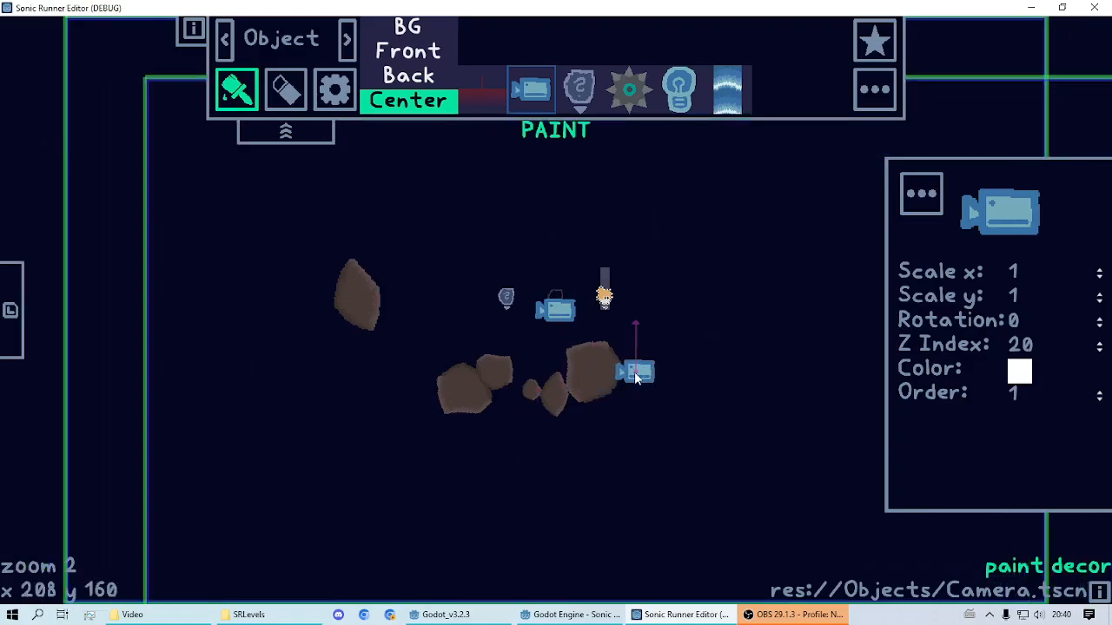
{"action": "scroll", "coordinate": [692, 250], "scroll_direction": "down", "scroll_amount": 7}
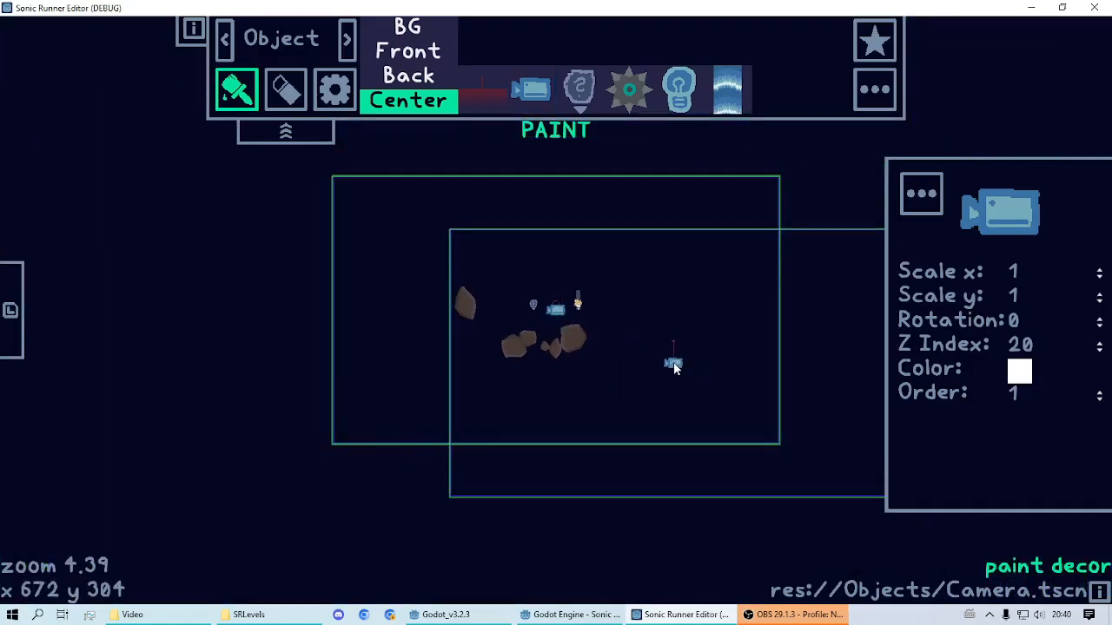
{"action": "key", "text": "Tab"}
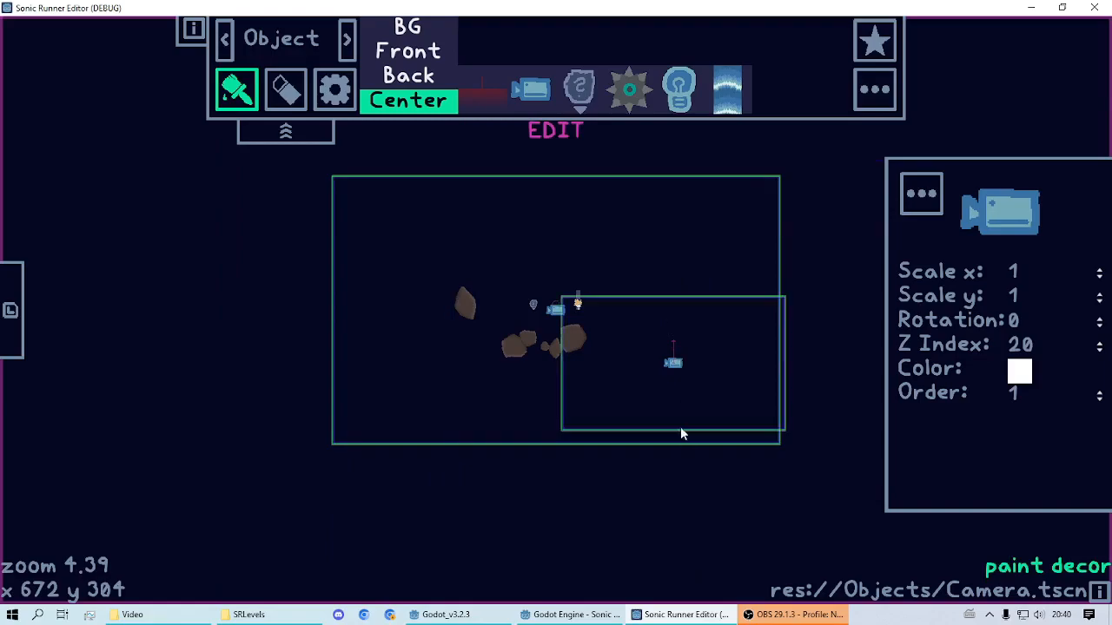
{"action": "key", "text": "e"}
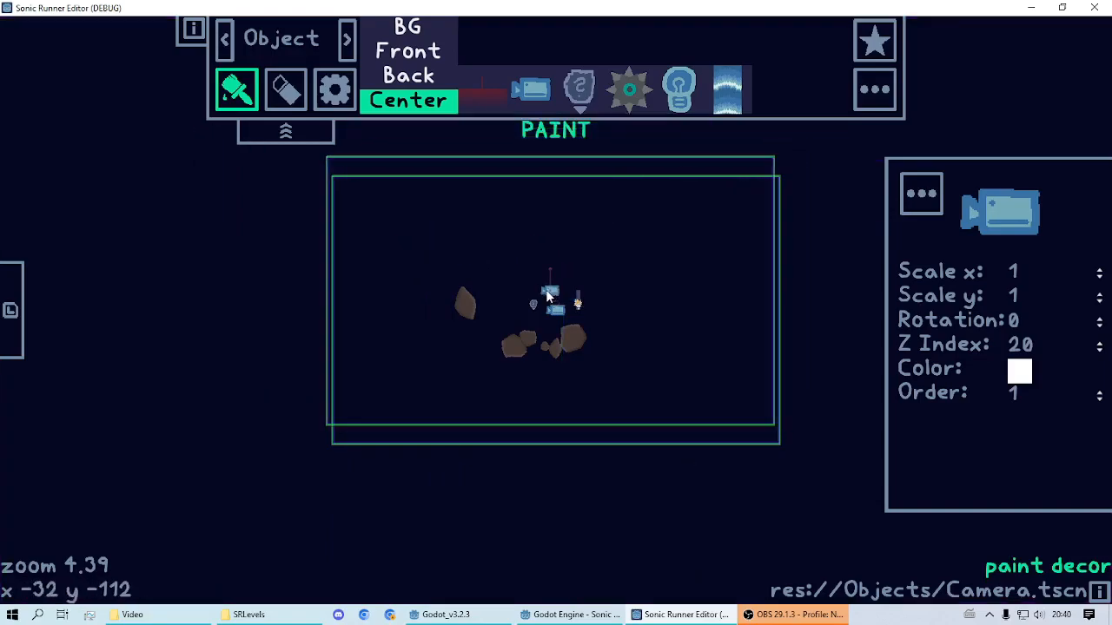
{"action": "key", "text": "e"}
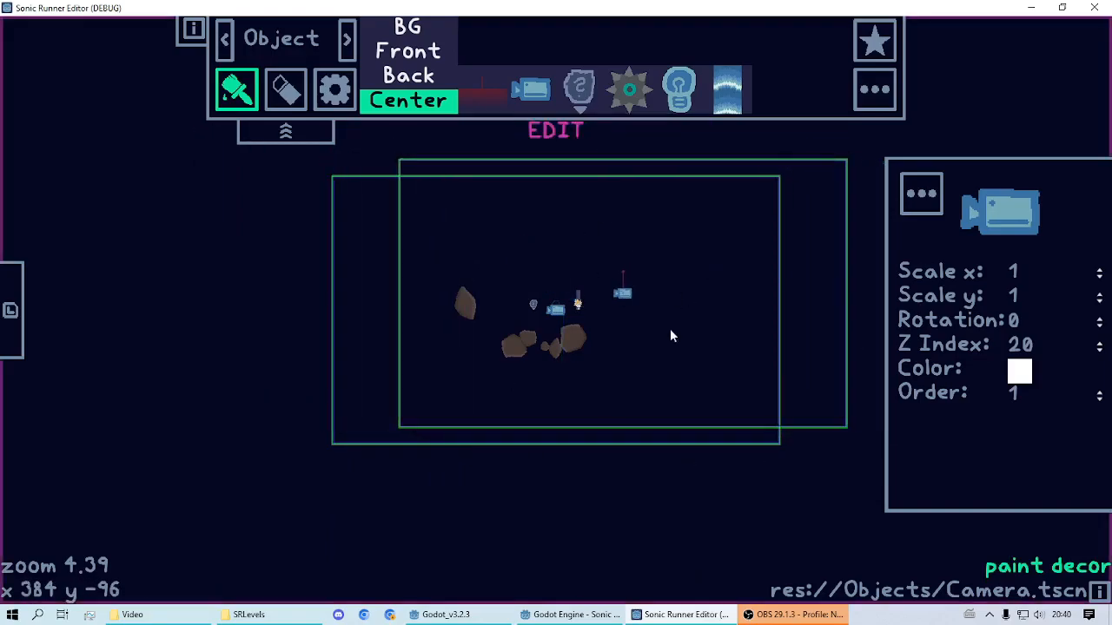
{"action": "key", "text": "e"}
- Try edit mode on the Spike.tscn brush and check its additional properties without placing it
{"action": "left_click", "coordinate": [629, 90]}
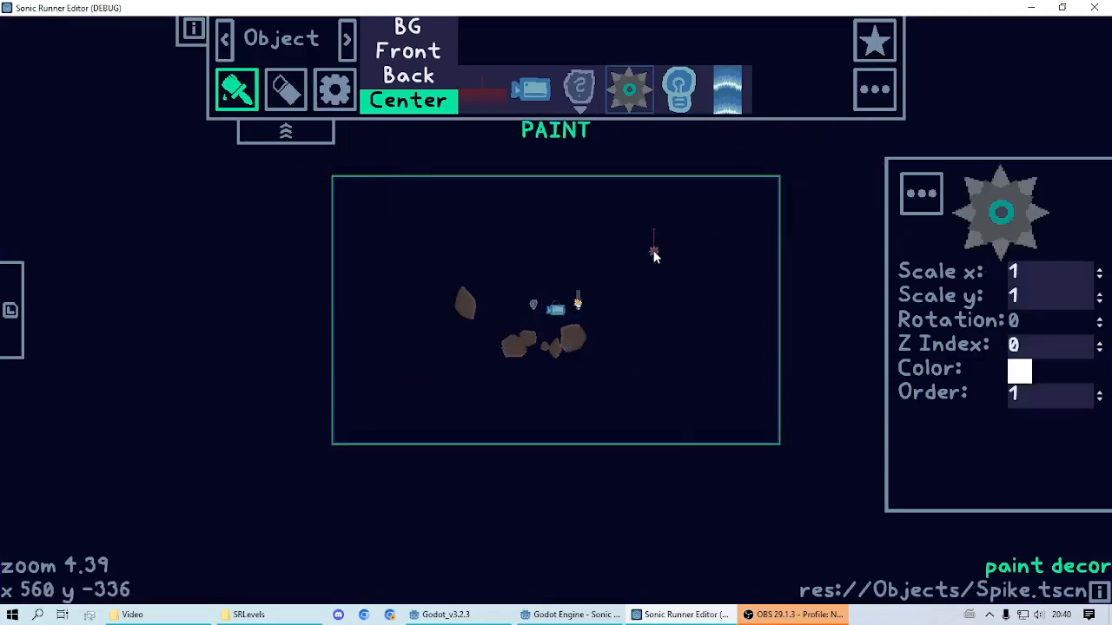
{"action": "key", "text": "e"}
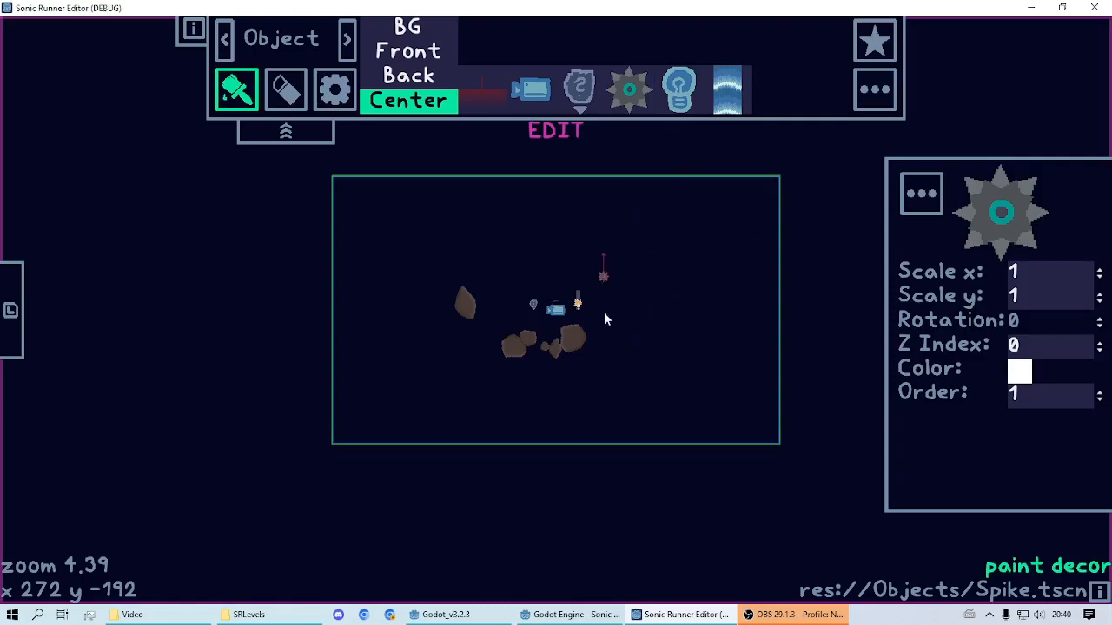
{"action": "key", "text": "e"}
{"action": "left_click", "coordinate": [932, 206]}
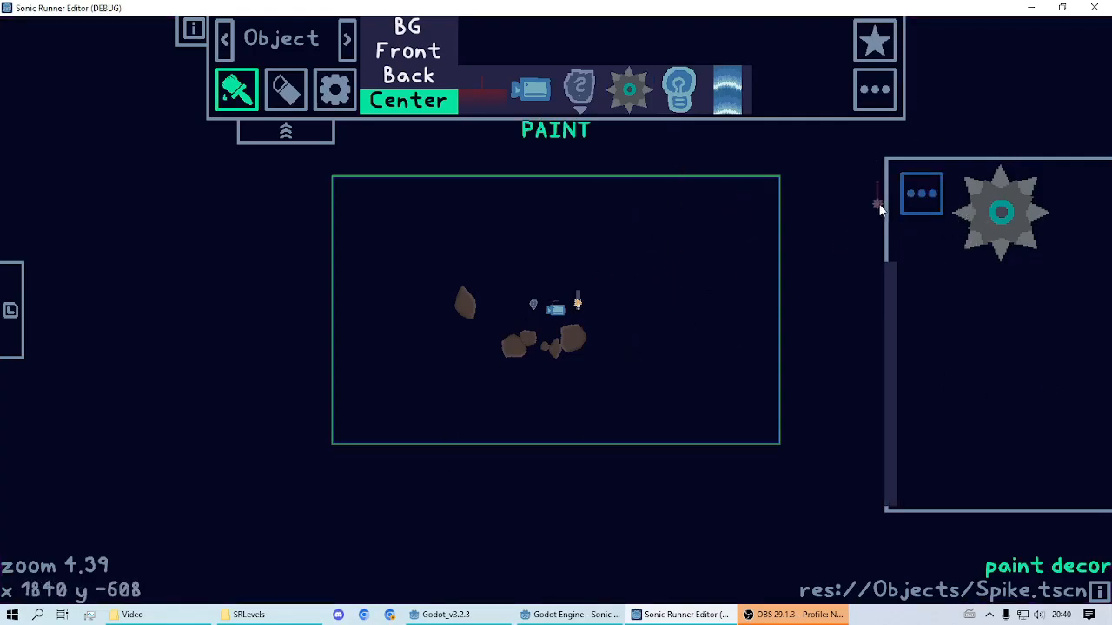
{"action": "left_click", "coordinate": [901, 206]}
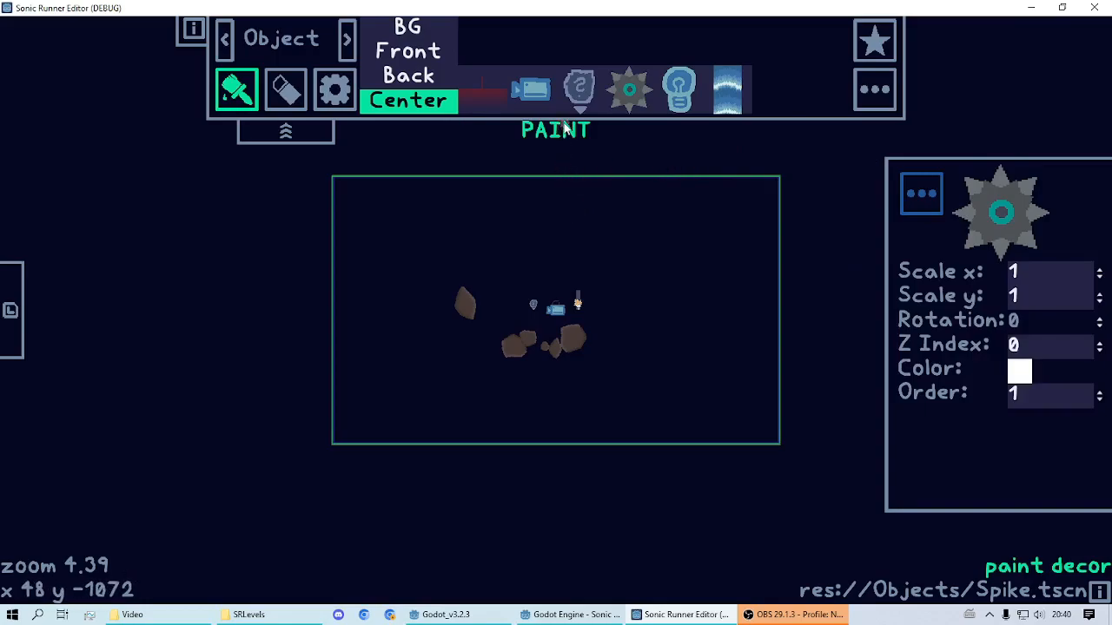
- Paint a closed dirt outline with tile 18 on Center sublayer 1, right of the player, and bucket-fill its interior
{"action": "left_click", "coordinate": [526, 91]}
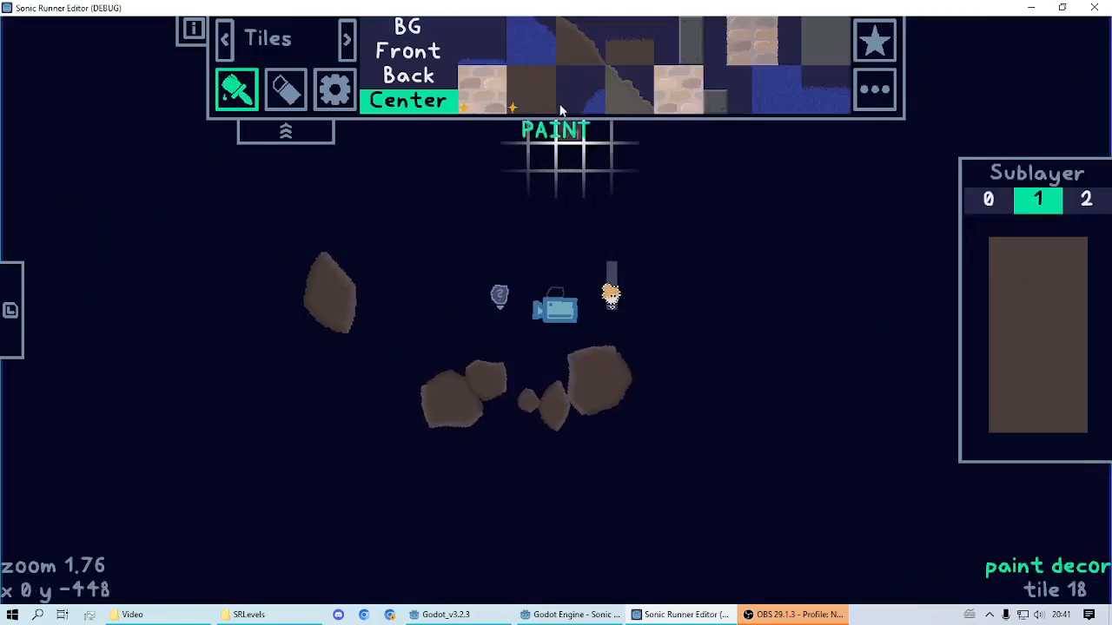
{"action": "mouse_move", "coordinate": [727, 211]}
{"action": "left_mouse_down"}
{"action": "mouse_move", "coordinate": [733, 353]}
{"action": "mouse_move", "coordinate": [859, 385]}
{"action": "mouse_move", "coordinate": [909, 273]}
{"action": "mouse_move", "coordinate": [847, 216]}
{"action": "mouse_move", "coordinate": [747, 222]}
{"action": "left_mouse_up"}
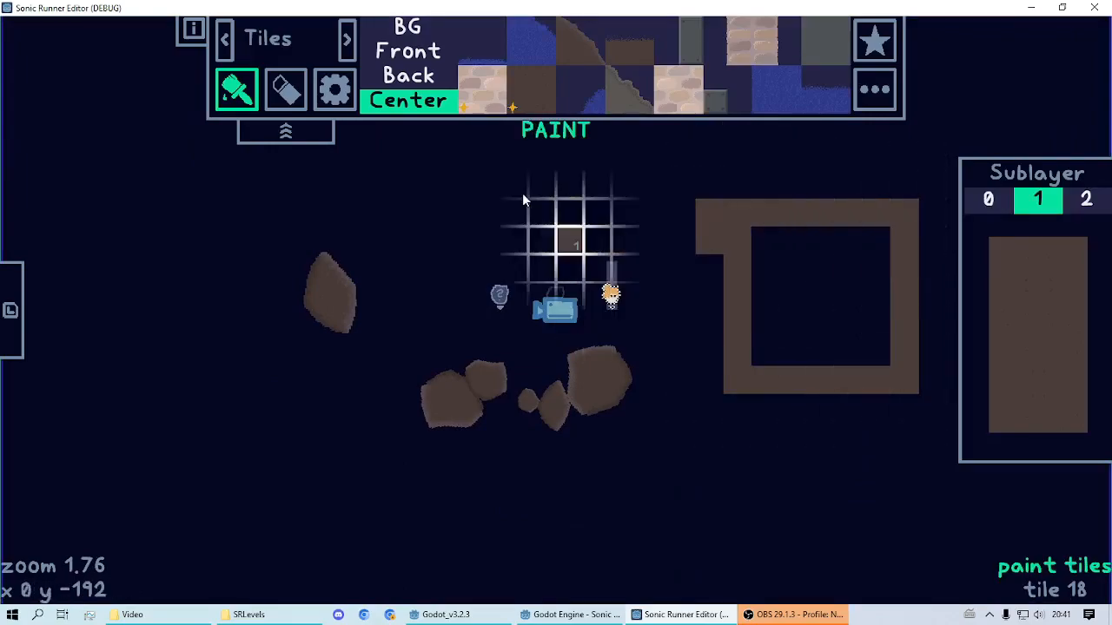
{"action": "key", "text": "b"}
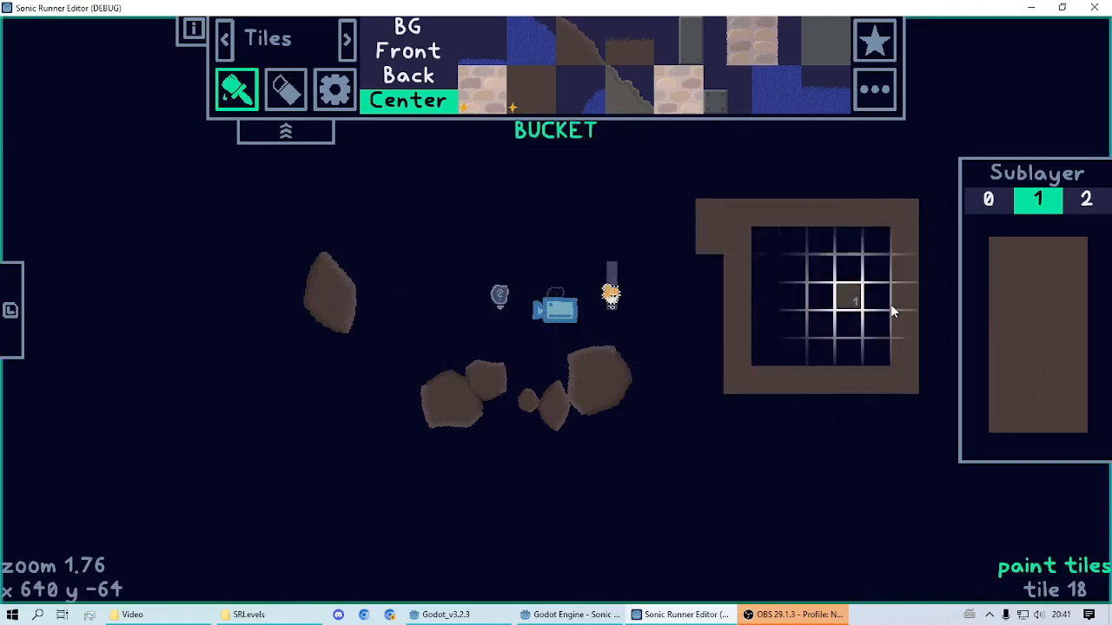
{"action": "left_click", "coordinate": [806, 278]}
{"action": "key", "text": "p"}
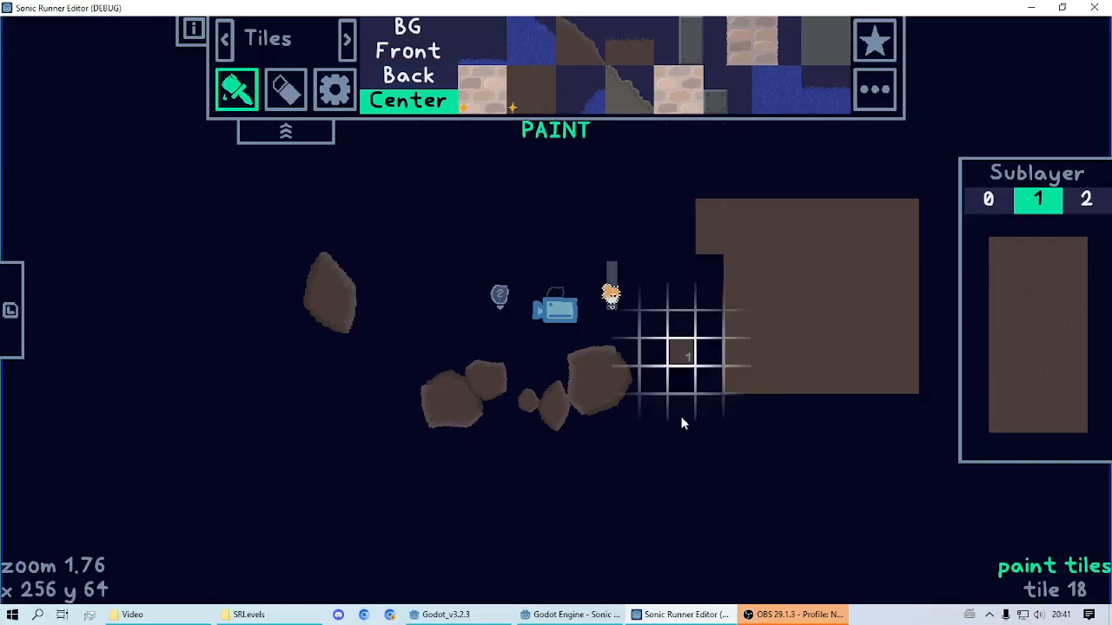
- Pick SpinningArm.tscn from the object library and place it on the Center layer, left of the large dirt rock
{"action": "left_click", "coordinate": [352, 55]}
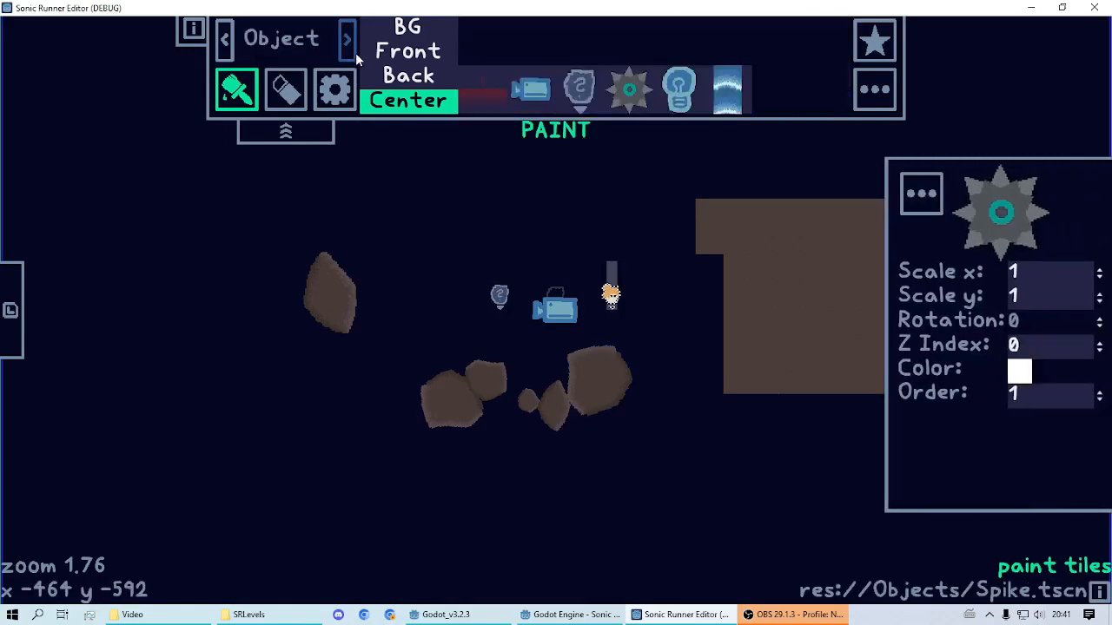
{"action": "left_click", "coordinate": [863, 94]}
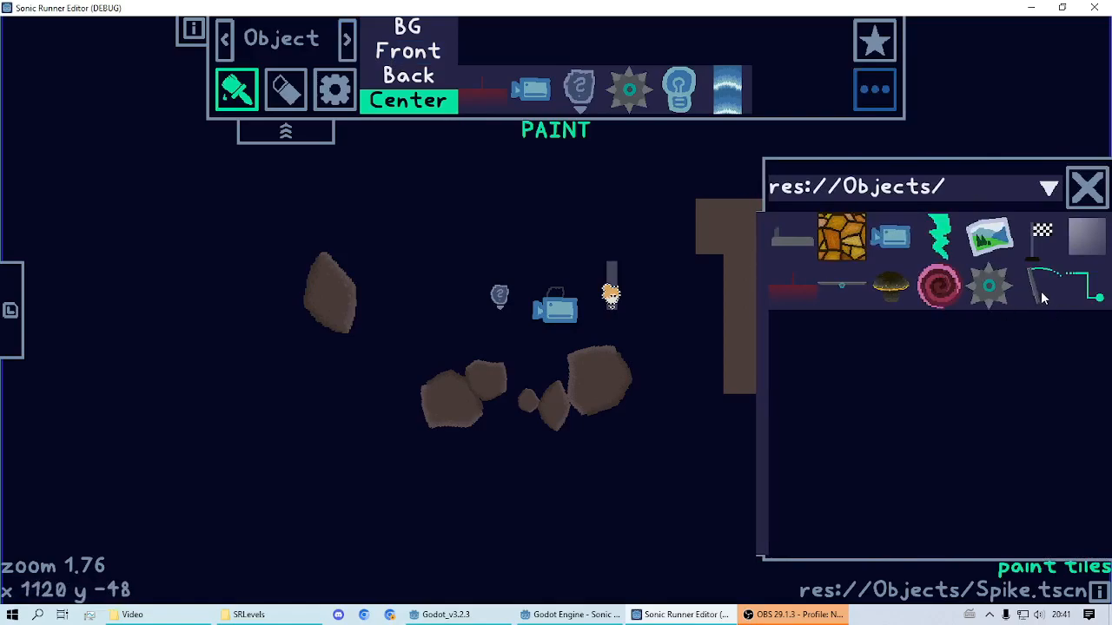
{"action": "left_click", "coordinate": [1040, 291]}
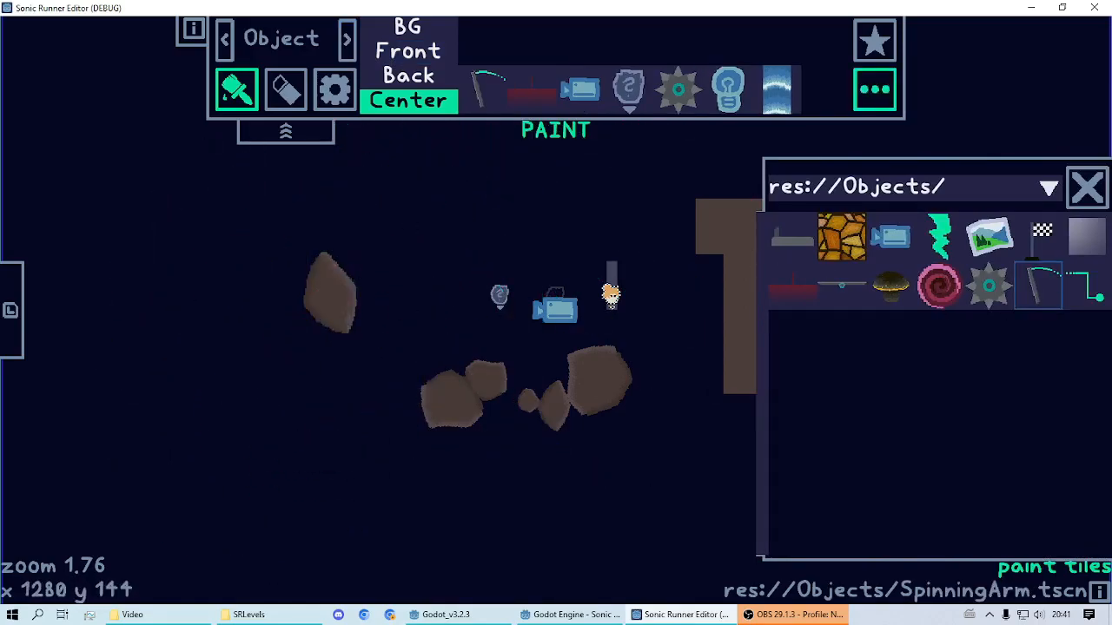
{"action": "left_click", "coordinate": [1087, 295]}
{"action": "left_click", "coordinate": [1039, 291]}
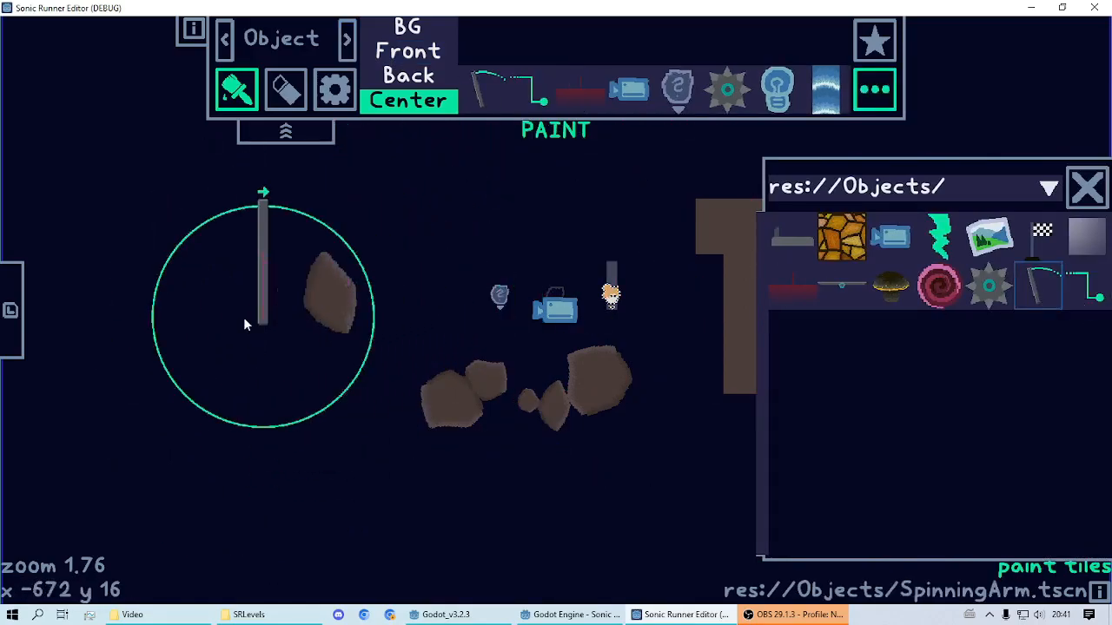
{"action": "left_click", "coordinate": [1098, 296]}
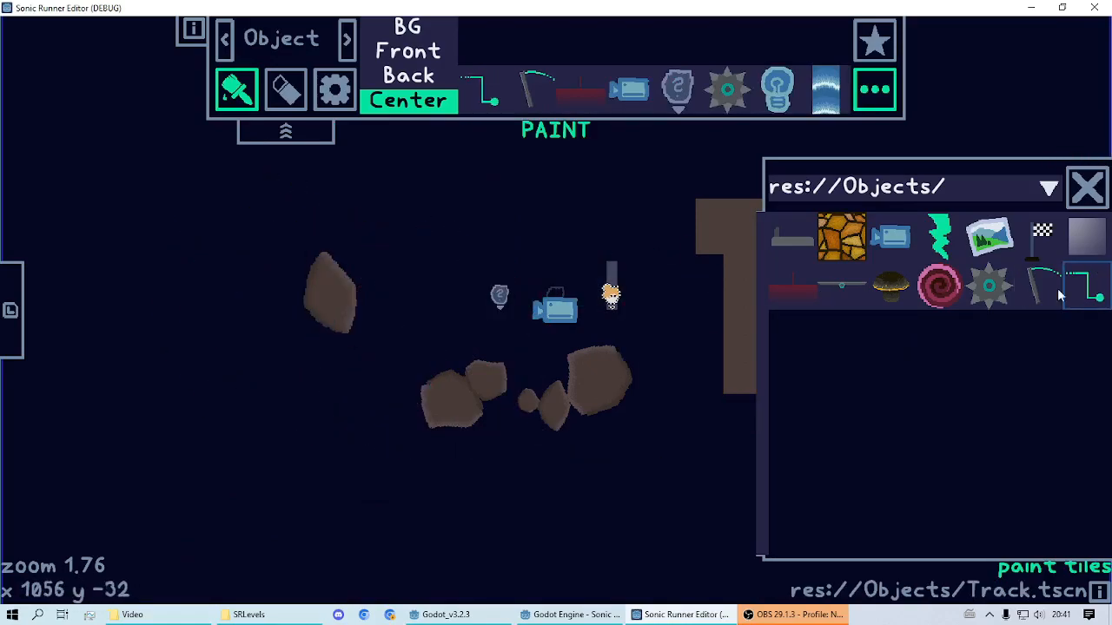
{"action": "left_click", "coordinate": [1022, 291]}
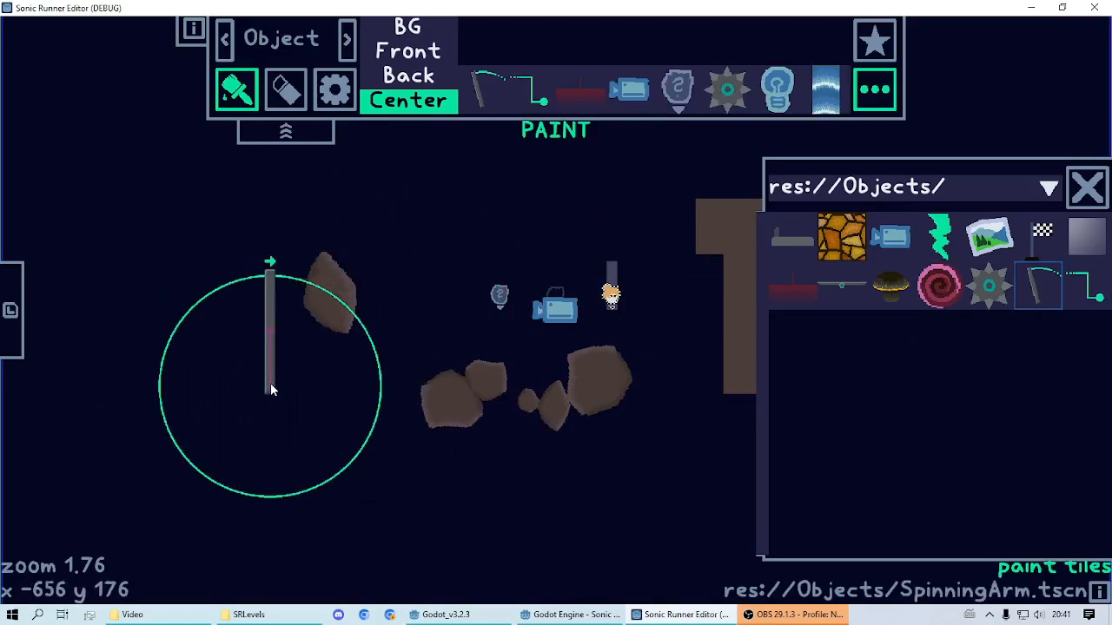
{"action": "left_click", "coordinate": [165, 374]}
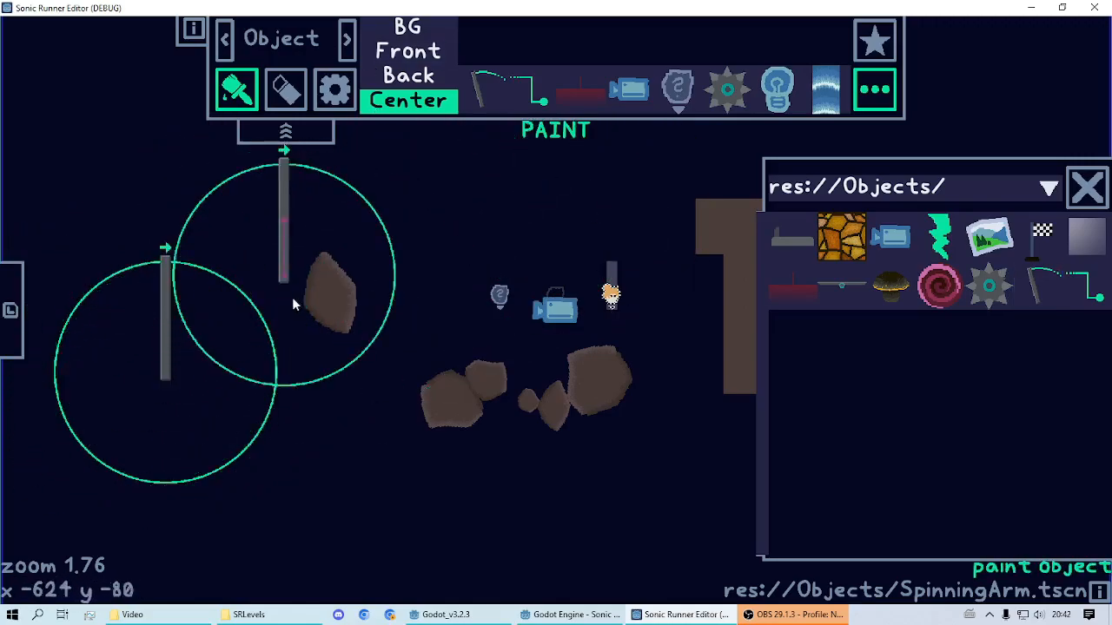
- Place a Spike.tscn on the spinning arm's tip, and move the arm slightly down and right, away from the spike
{"action": "left_click", "coordinate": [728, 90]}
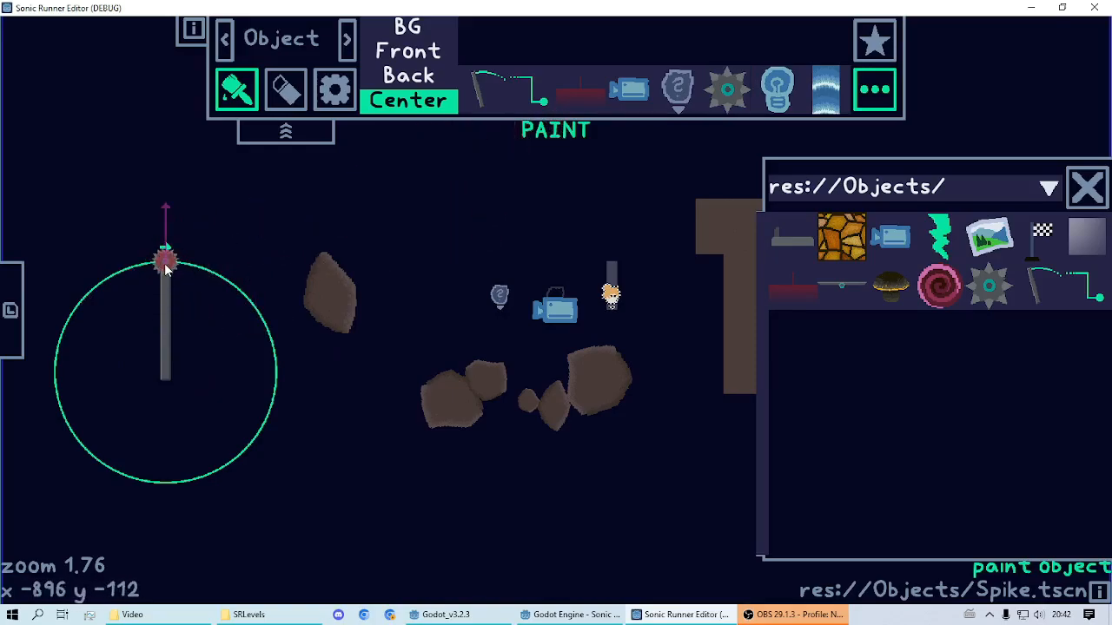
{"action": "left_click", "coordinate": [164, 263]}
{"action": "left_click", "coordinate": [332, 95]}
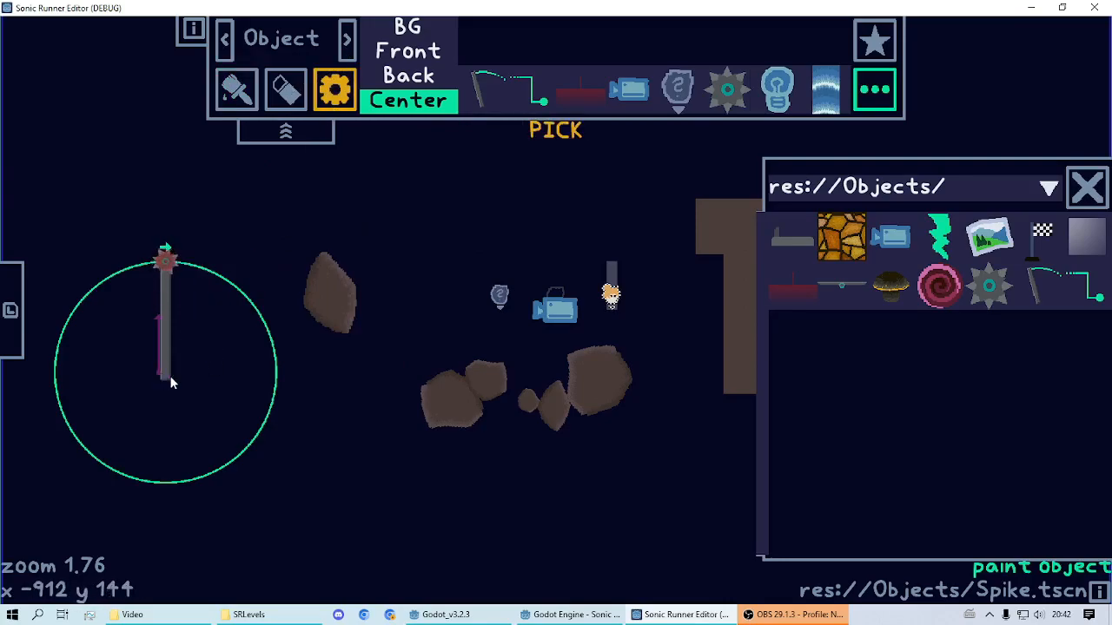
{"action": "left_click", "coordinate": [167, 369]}
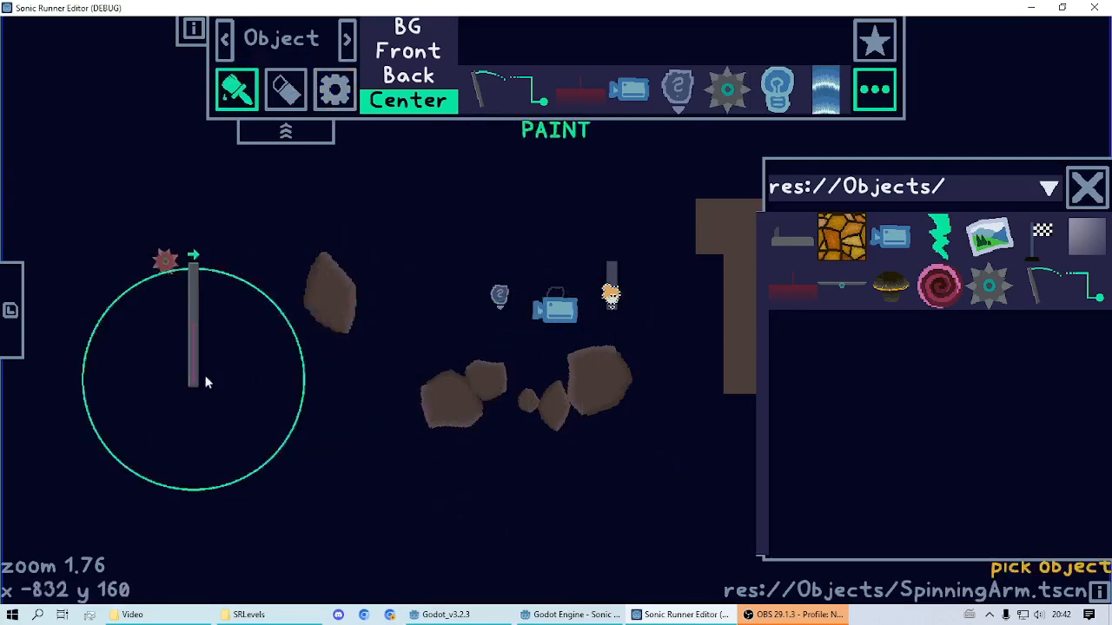
{"action": "left_click", "coordinate": [197, 403]}
- Scale the Spike.tscn brush up to 2.6 and close the object library
{"action": "left_click", "coordinate": [728, 89]}
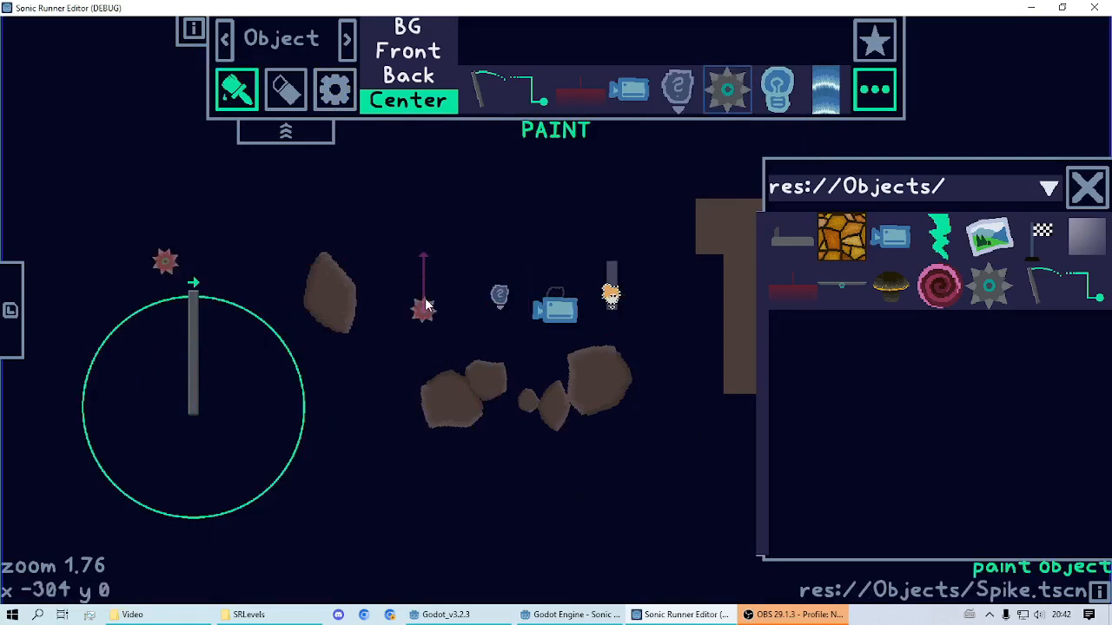
{"action": "right_click_drag", "start_coordinate": [434, 283], "coordinate": [467, 120]}
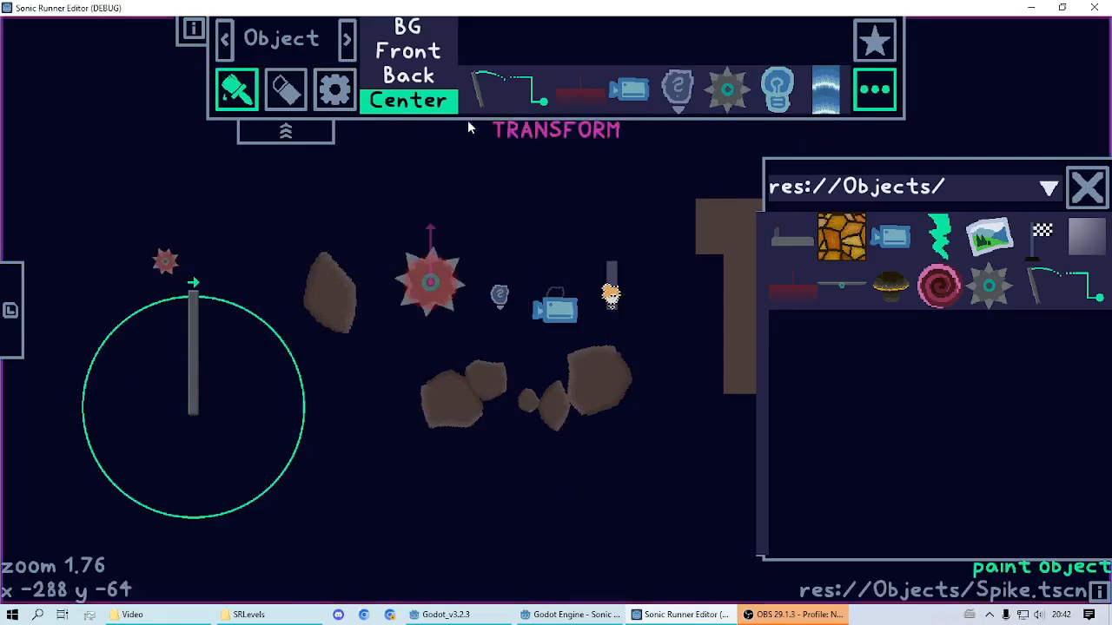
{"action": "left_click", "coordinate": [1088, 189]}
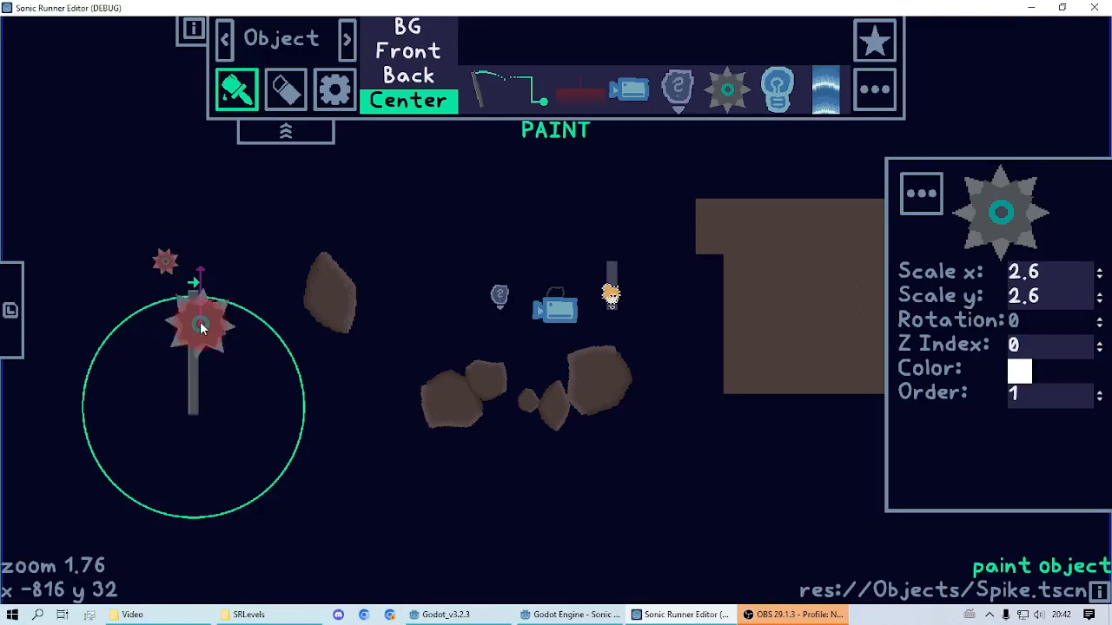
- Turn on attach mode and cycle through its paint, erase and pick modes
{"action": "key", "text": "a"}
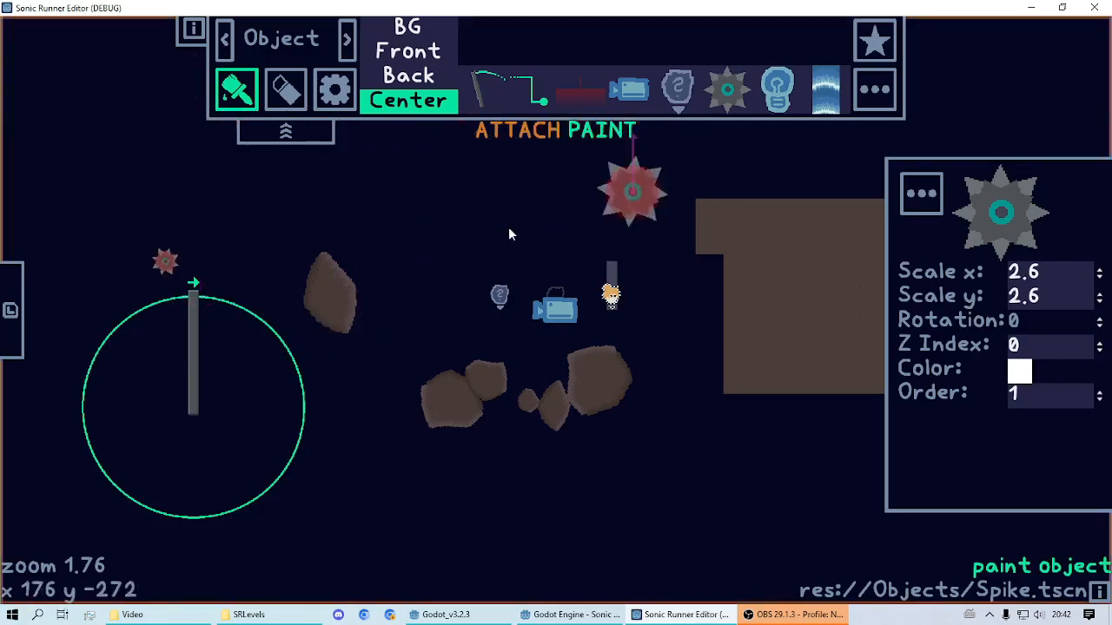
{"action": "left_click", "coordinate": [289, 97]}
{"action": "left_click", "coordinate": [332, 99]}
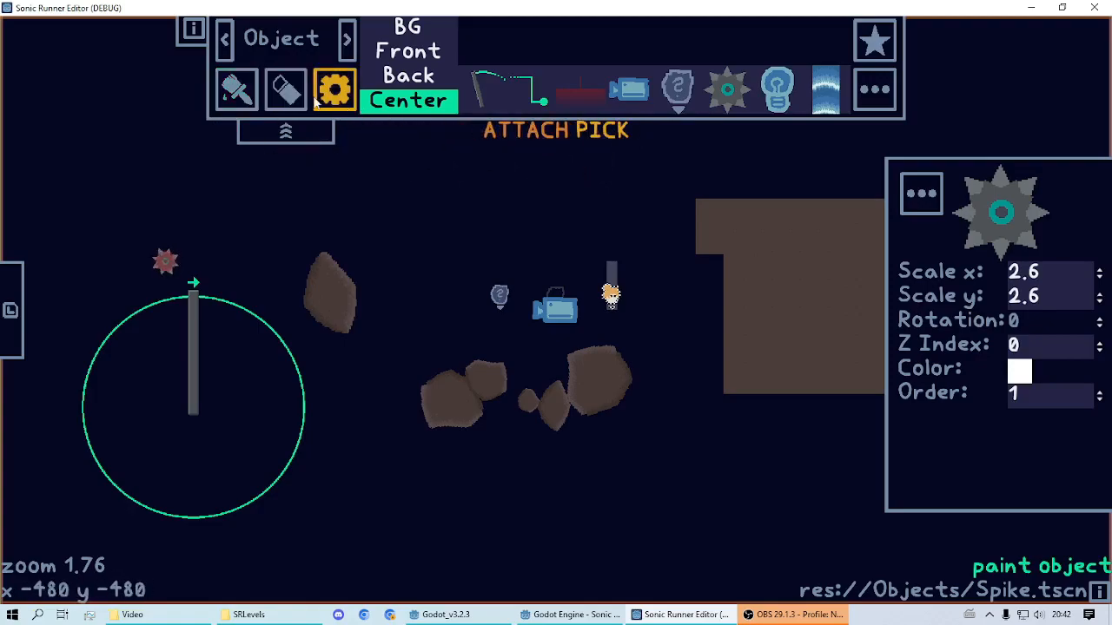
{"action": "left_click", "coordinate": [234, 90]}
{"action": "left_click", "coordinate": [288, 89]}
{"action": "left_click", "coordinate": [331, 90]}
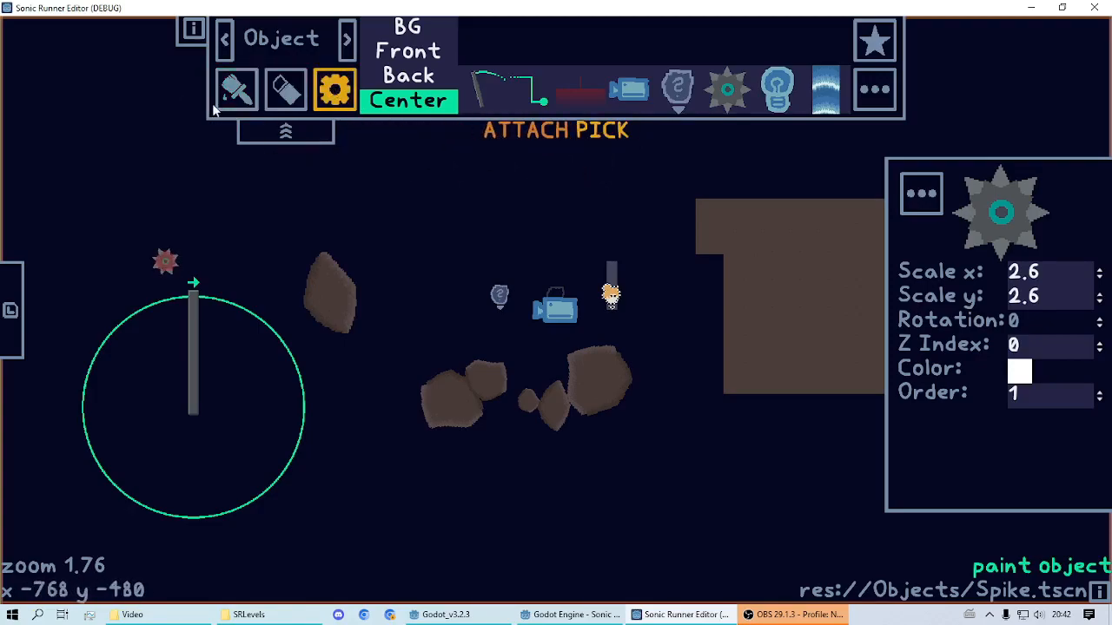
- Attach a Spike.tscn with scale 2.6 to the spinning arm's tip, and switch to attach pick mode
{"action": "left_click", "coordinate": [225, 100]}
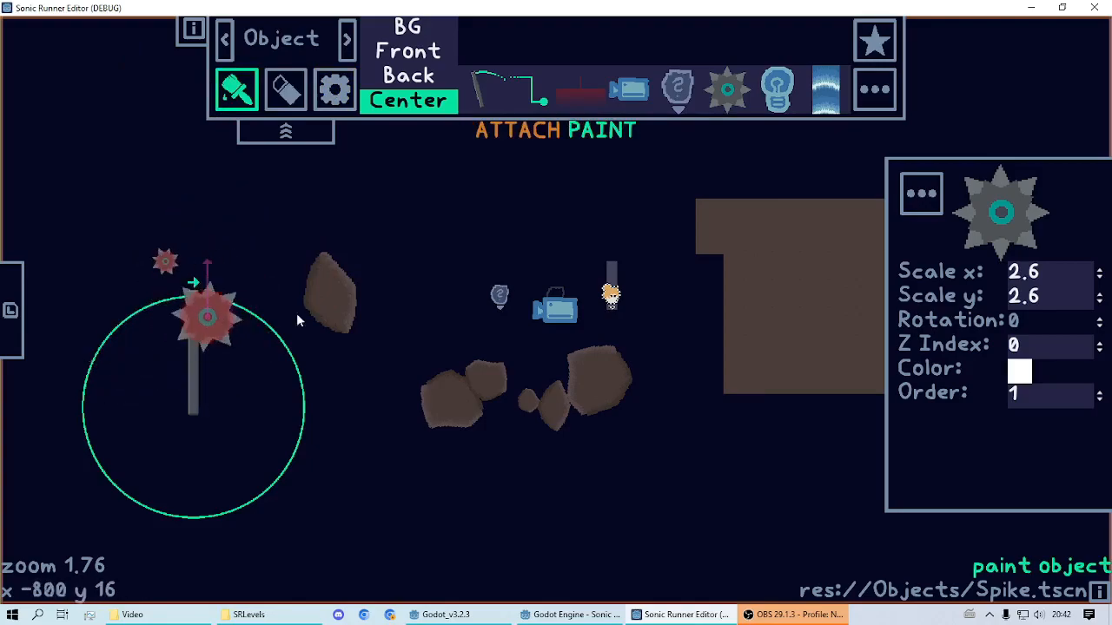
{"action": "left_click", "coordinate": [193, 296]}
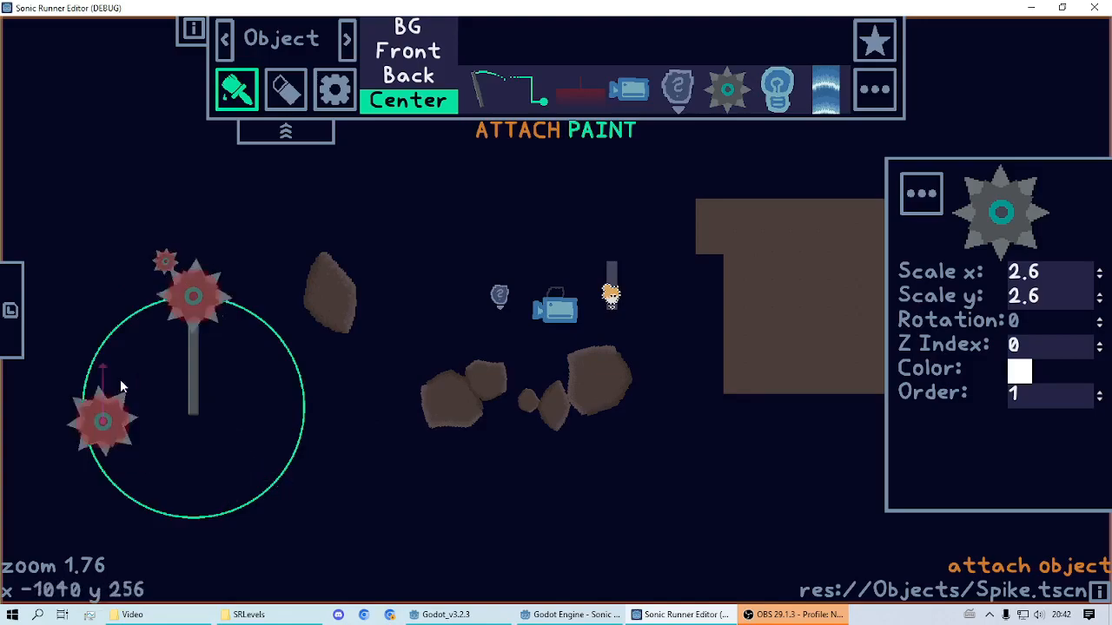
{"action": "left_click", "coordinate": [337, 91]}
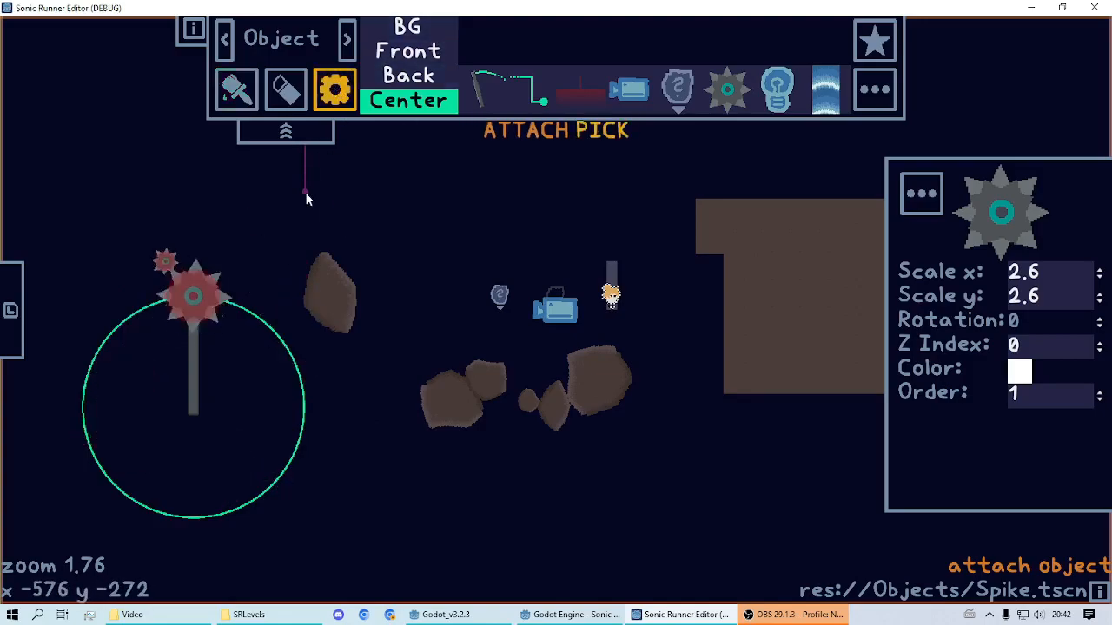
- Pick the spinning arm with its attached spike and paint copies of it below the small spike and above the rocks
{"action": "key", "text": "a"}
{"action": "left_click", "coordinate": [198, 412]}
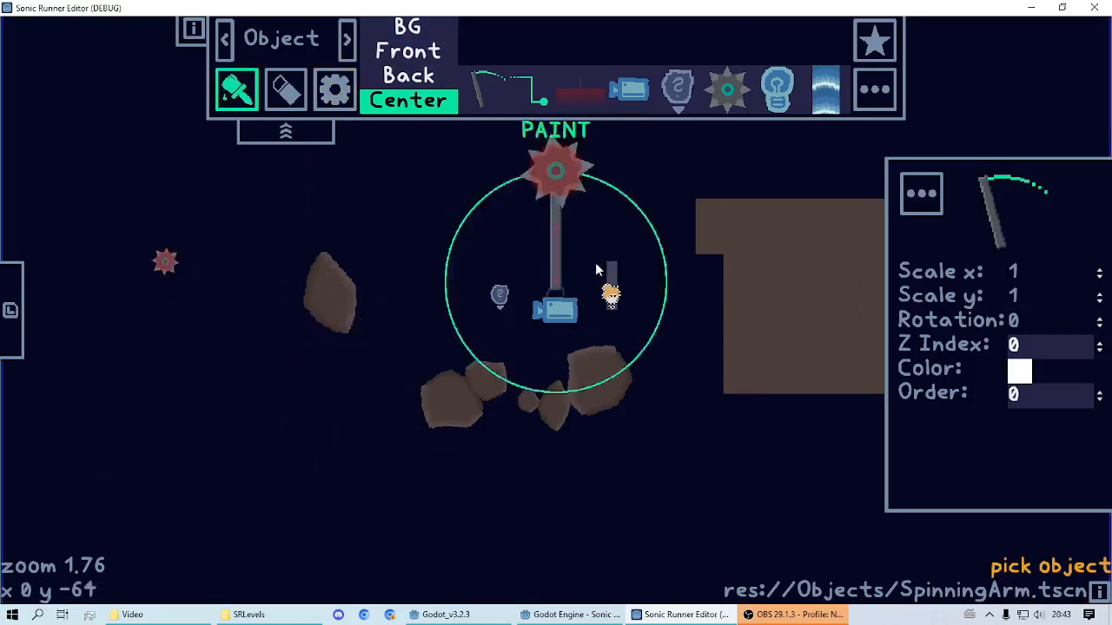
{"action": "left_click", "coordinate": [235, 463]}
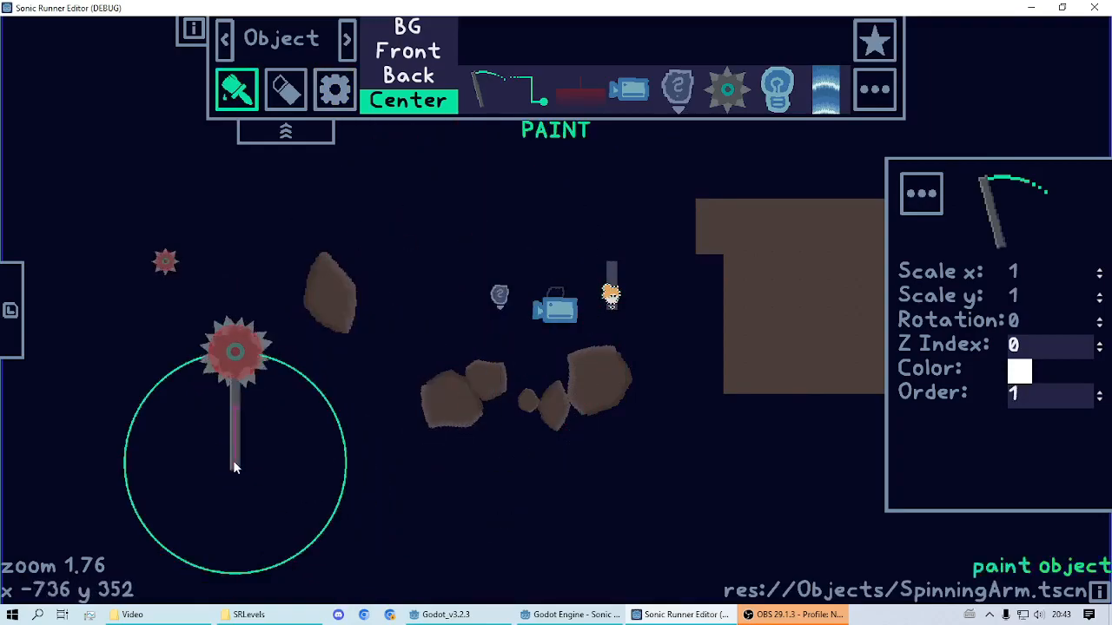
{"action": "left_click", "coordinate": [444, 248]}
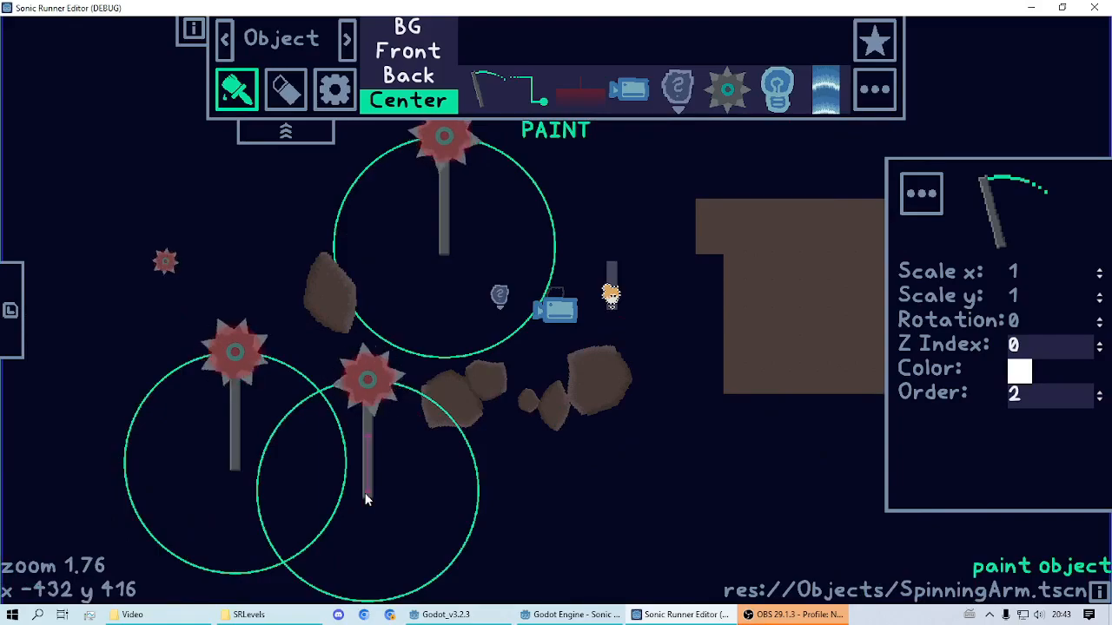
- Hide the editor interface to view the level unobstructed, and bring the interface back
{"action": "key", "text": "Tab"}
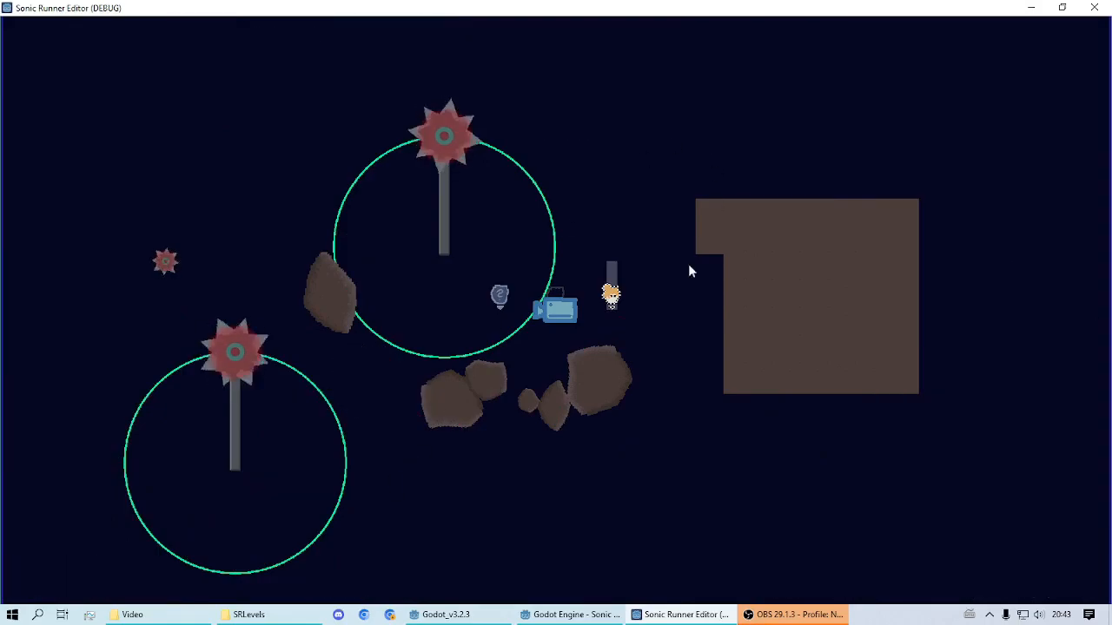
{"action": "middle_click_drag", "start_coordinate": [652, 308], "coordinate": [449, 315]}
{"action": "middle_click_drag", "start_coordinate": [250, 61], "coordinate": [360, 37]}
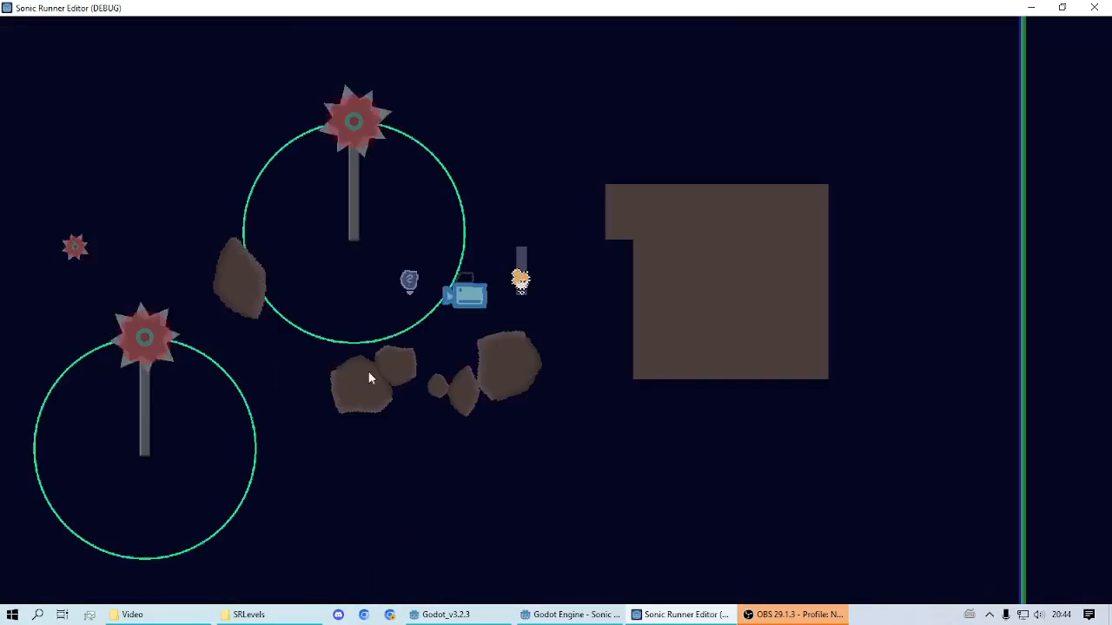
{"action": "middle_click_drag", "start_coordinate": [258, 386], "coordinate": [308, 348]}
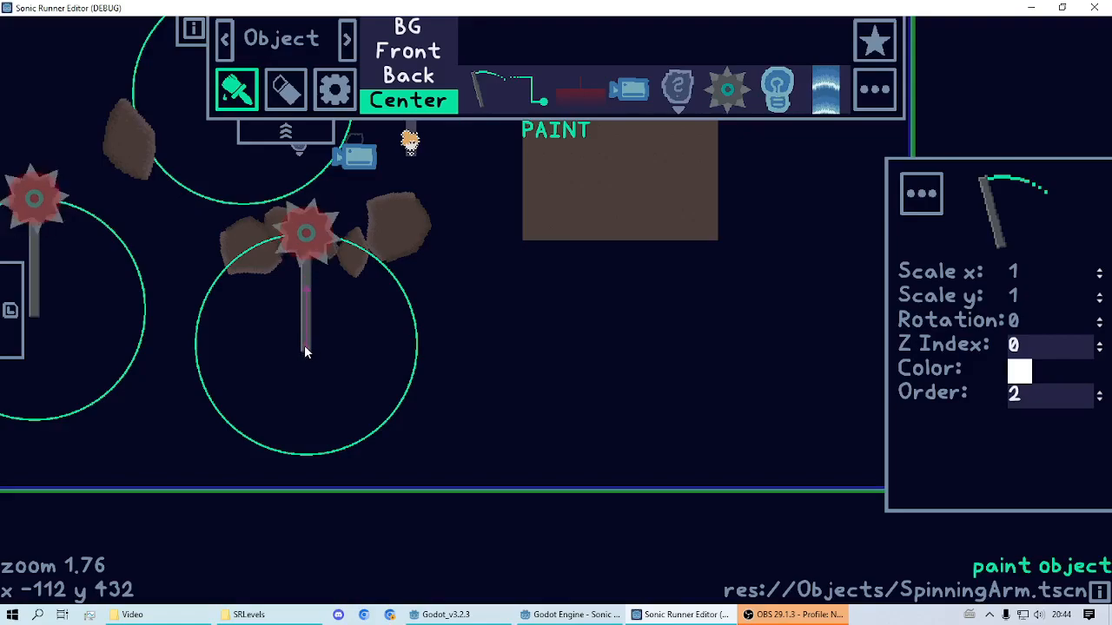
{"action": "middle_click_drag", "start_coordinate": [401, 292], "coordinate": [499, 325]}
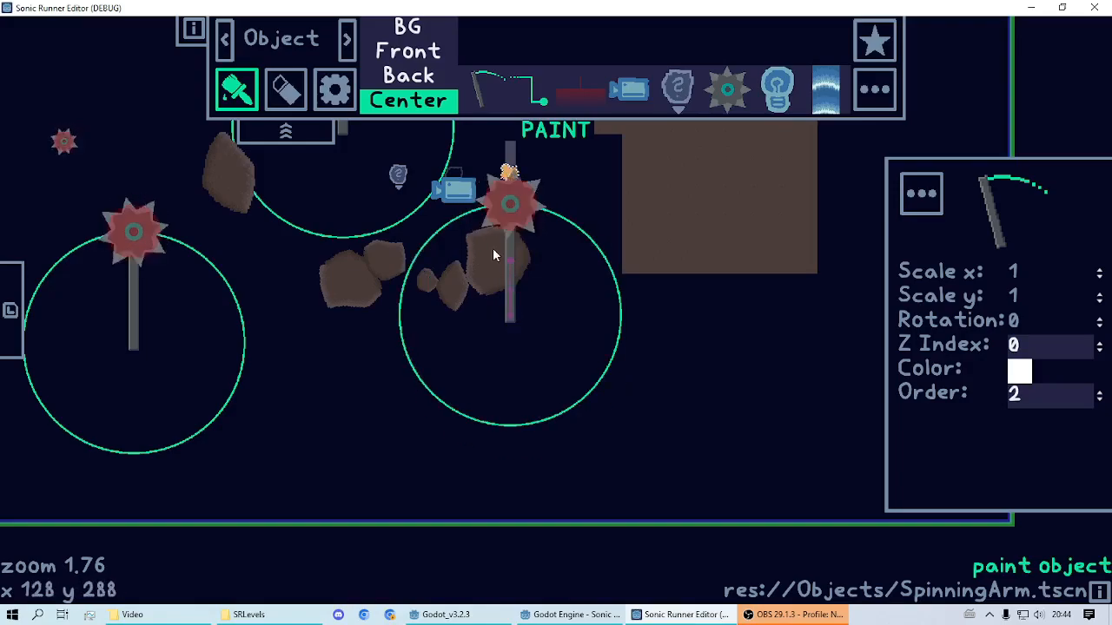
- Hide and show the Center layer's contents, and make Front the active layer
{"action": "key", "text": "Tab"}
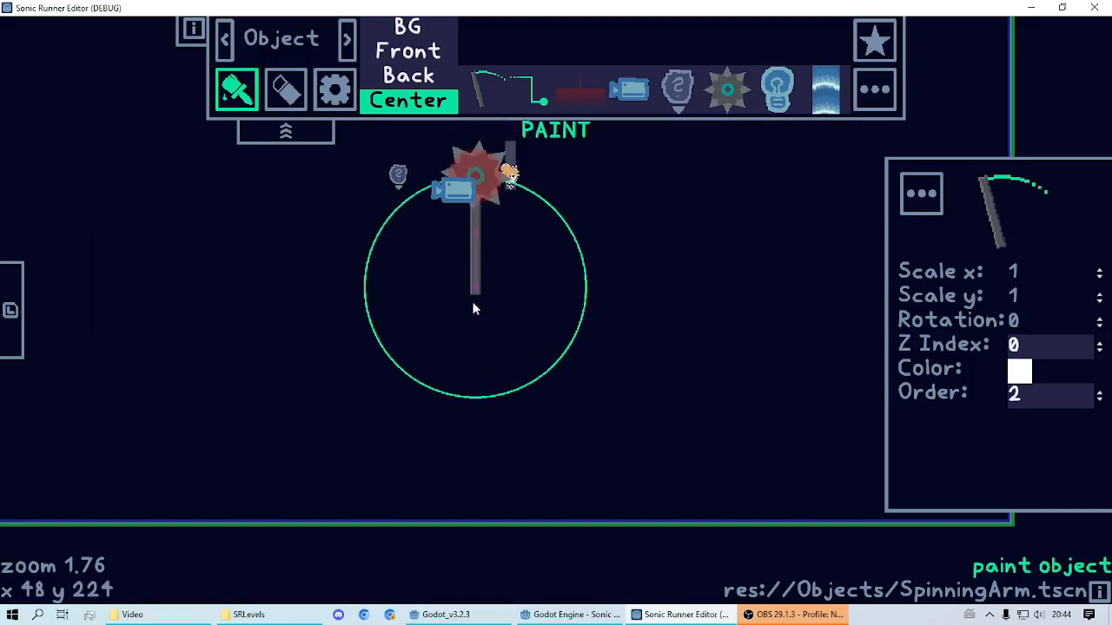
{"action": "key", "text": "Tab"}
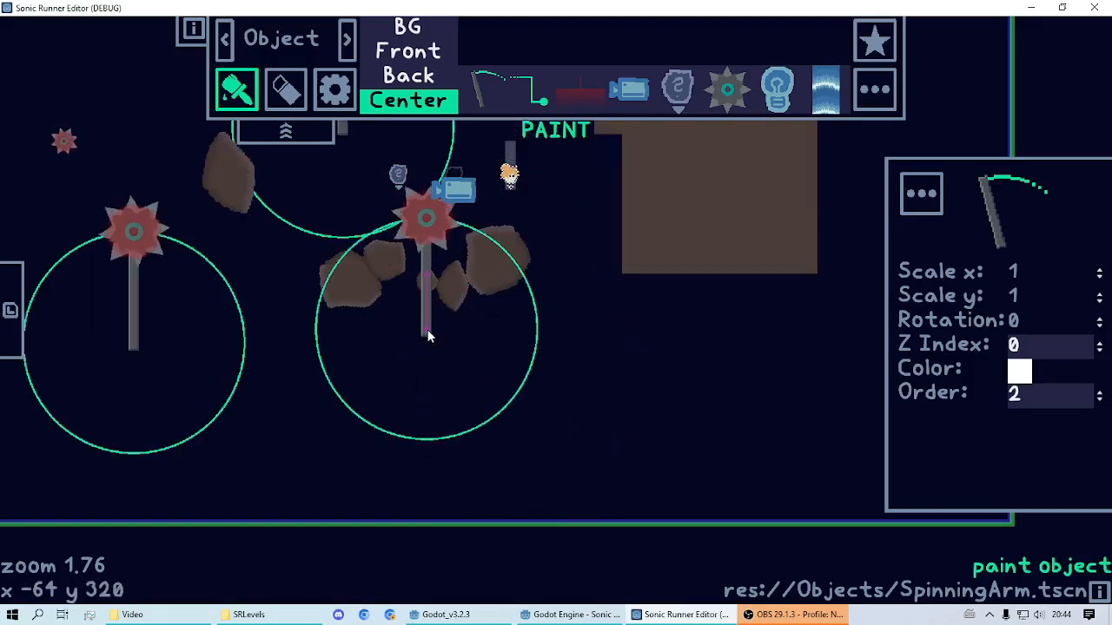
{"action": "left_click", "coordinate": [443, 54]}
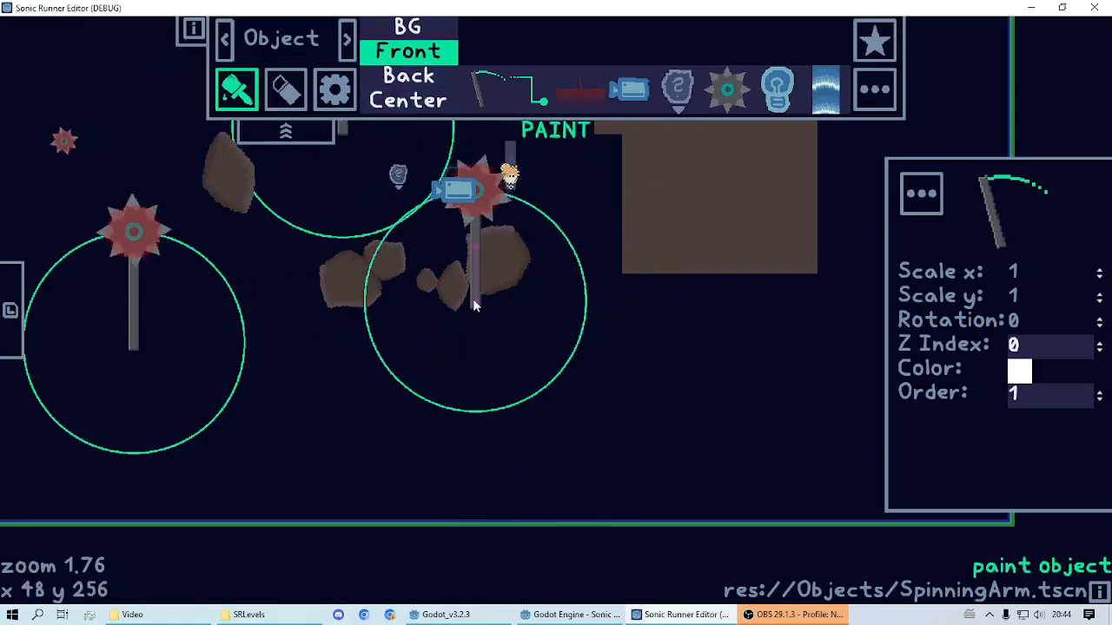
- Exit the level editor to the main menu and open the keybinds section of the options
{"action": "left_click", "coordinate": [13, 309]}
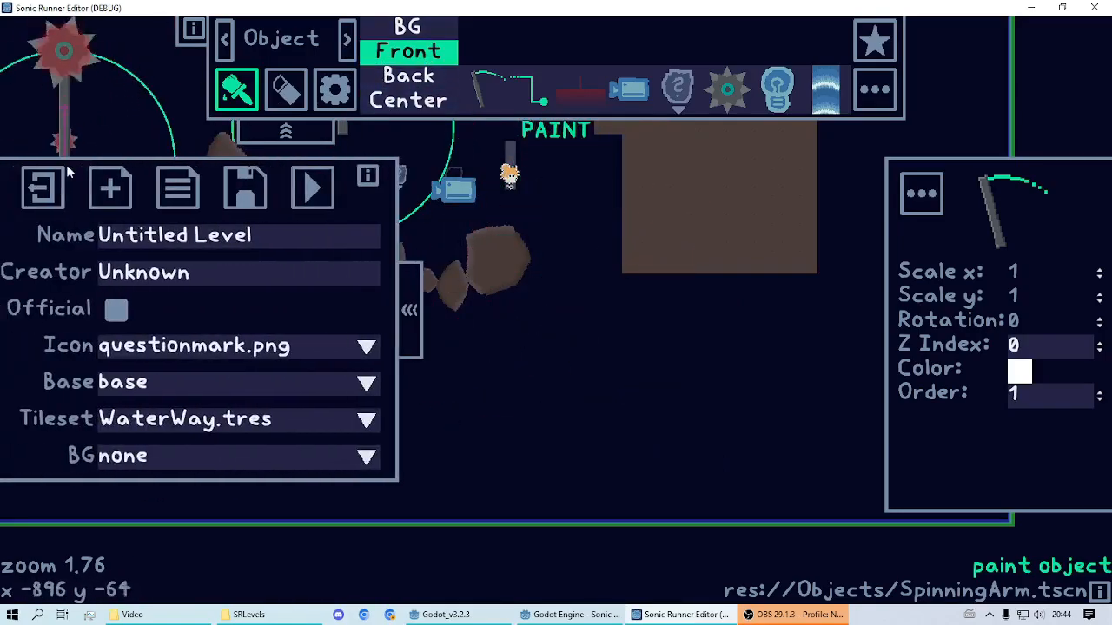
{"action": "left_click", "coordinate": [48, 189]}
{"action": "left_click", "coordinate": [643, 349]}
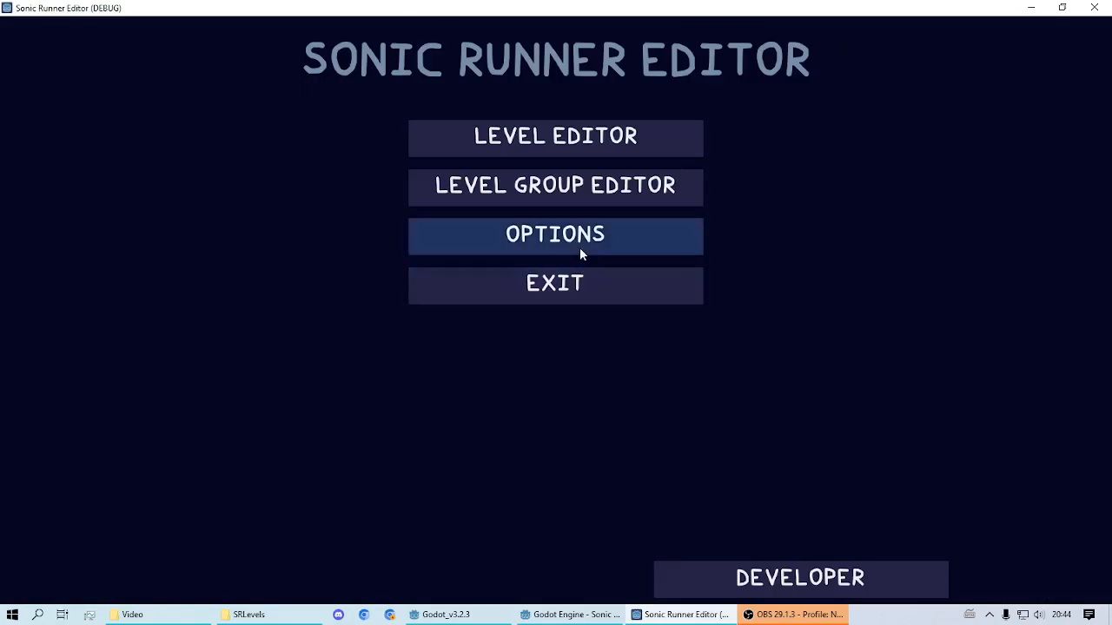
{"action": "left_click", "coordinate": [581, 252]}
{"action": "left_click_drag", "start_coordinate": [439, 551], "coordinate": [1066, 606]}
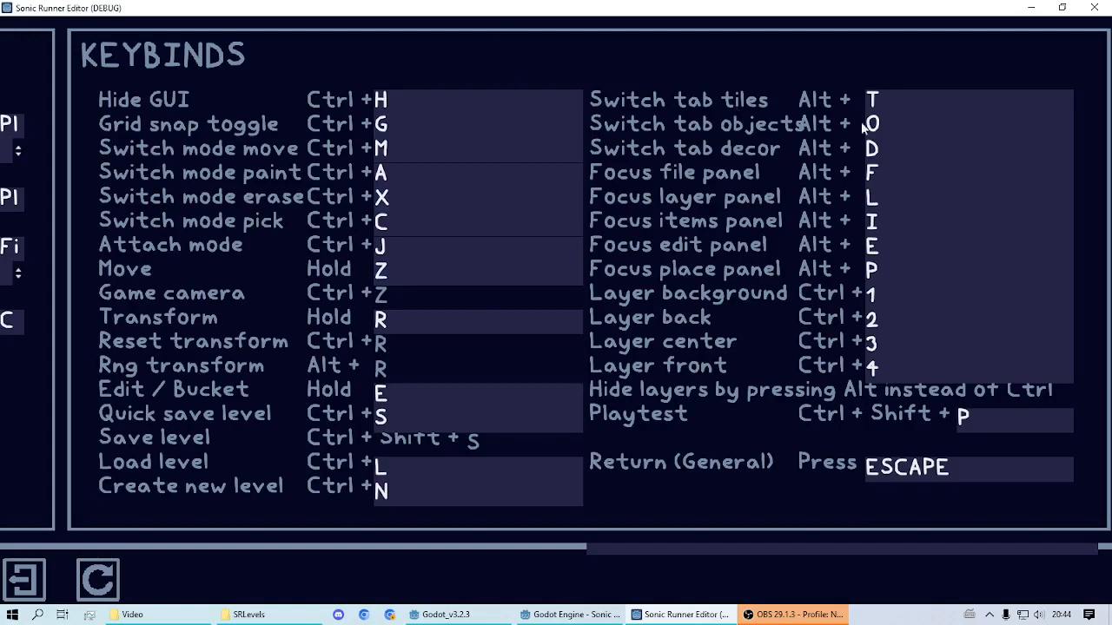
- Rebind the hold key for Move to M, and set it back to Z
{"action": "left_click", "coordinate": [408, 272]}
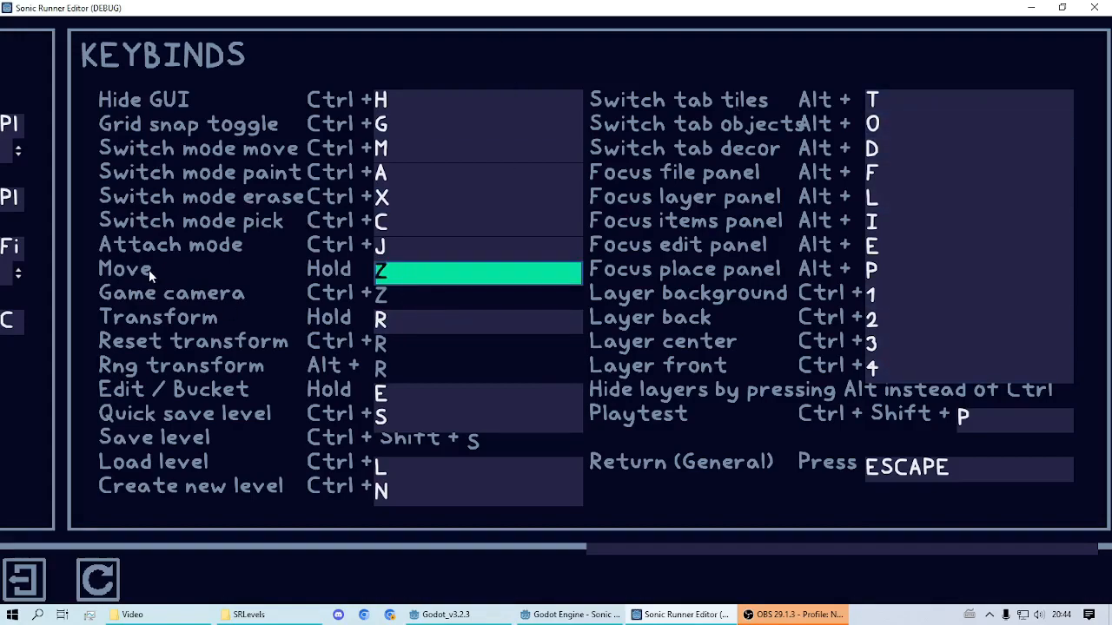
{"action": "key", "text": "m"}
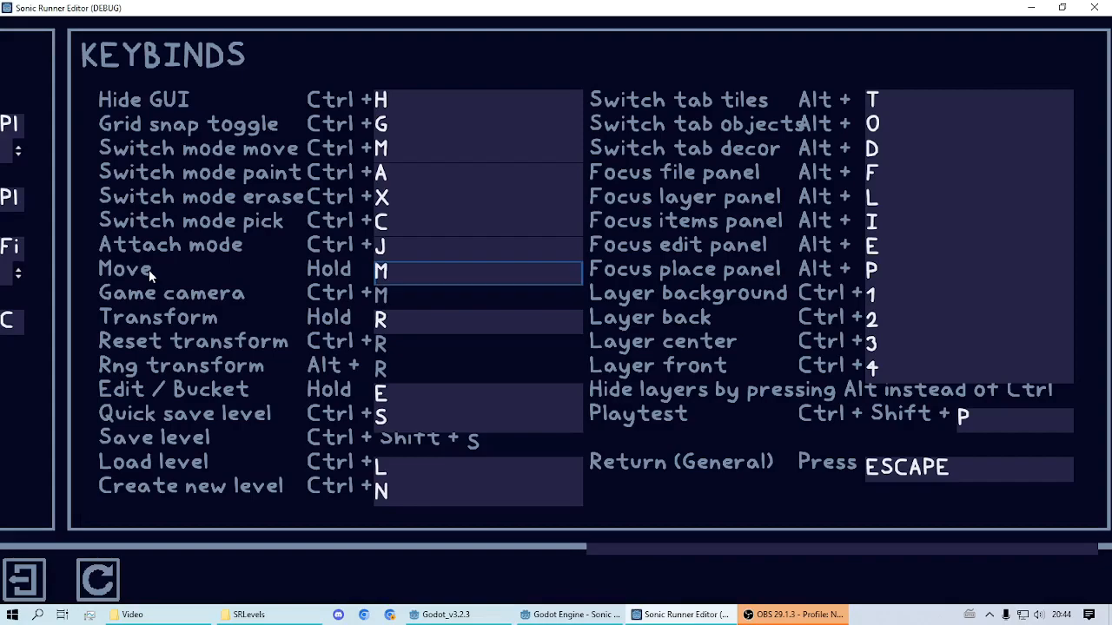
{"action": "left_click", "coordinate": [400, 278]}
{"action": "key", "text": "z"}
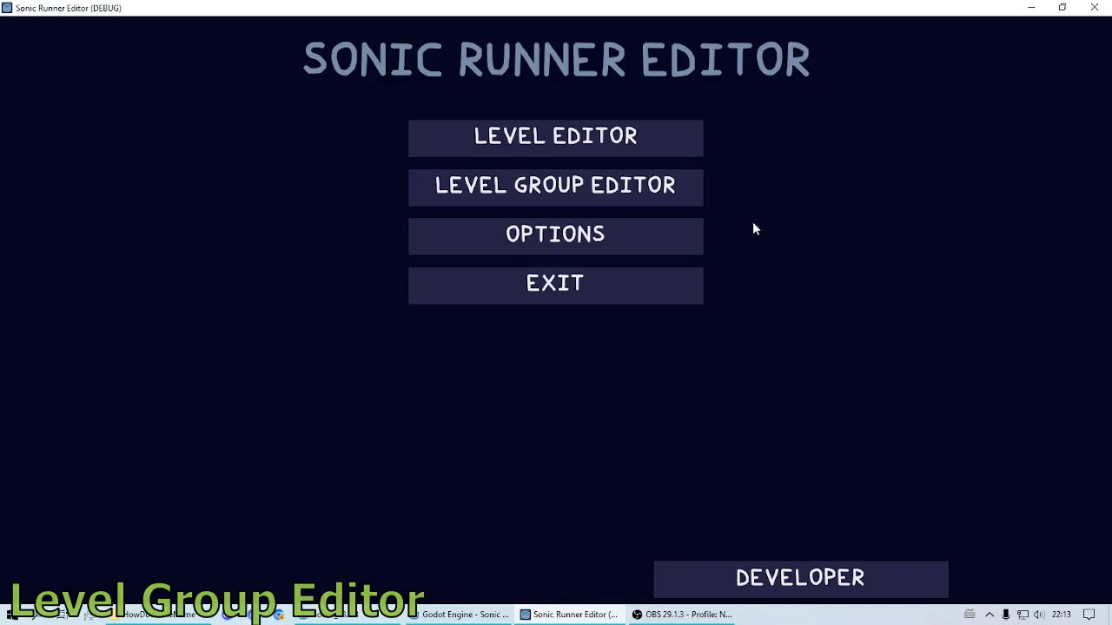
- Open the Level Group Editor from the main menu
{"action": "left_click", "coordinate": [619, 195]}
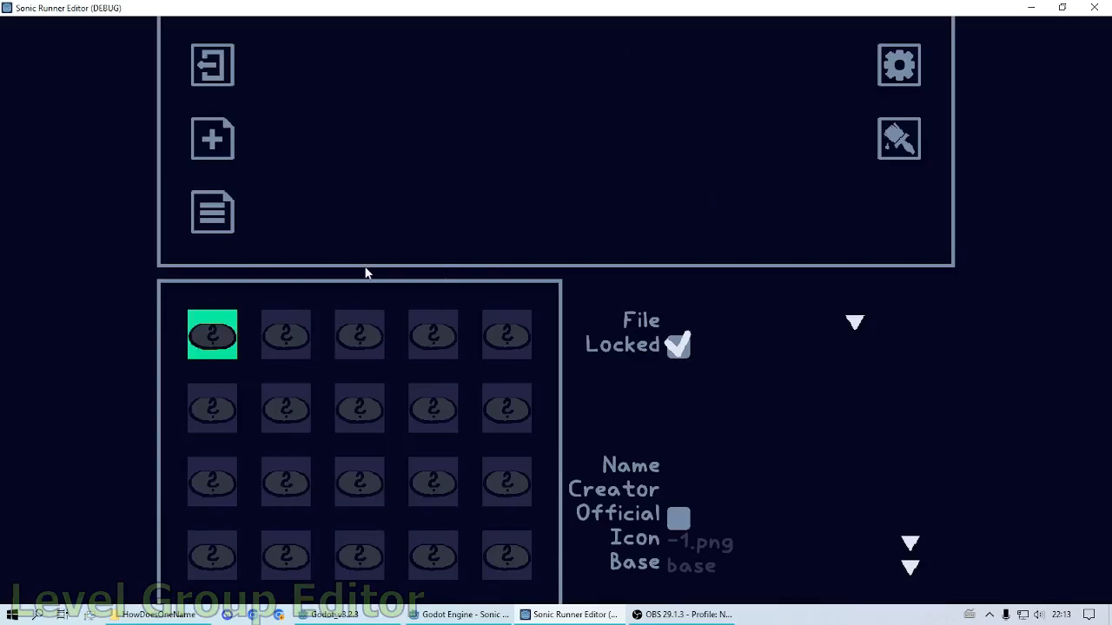
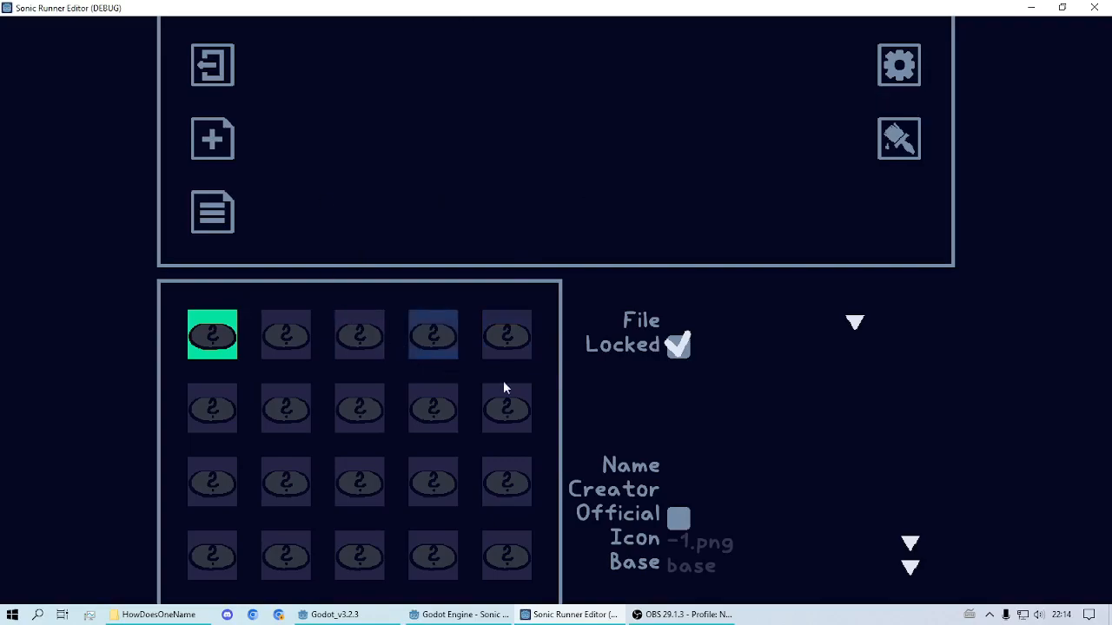
- Create a new level group named Test and check the level files available for its first slot
{"action": "left_click", "coordinate": [219, 137]}
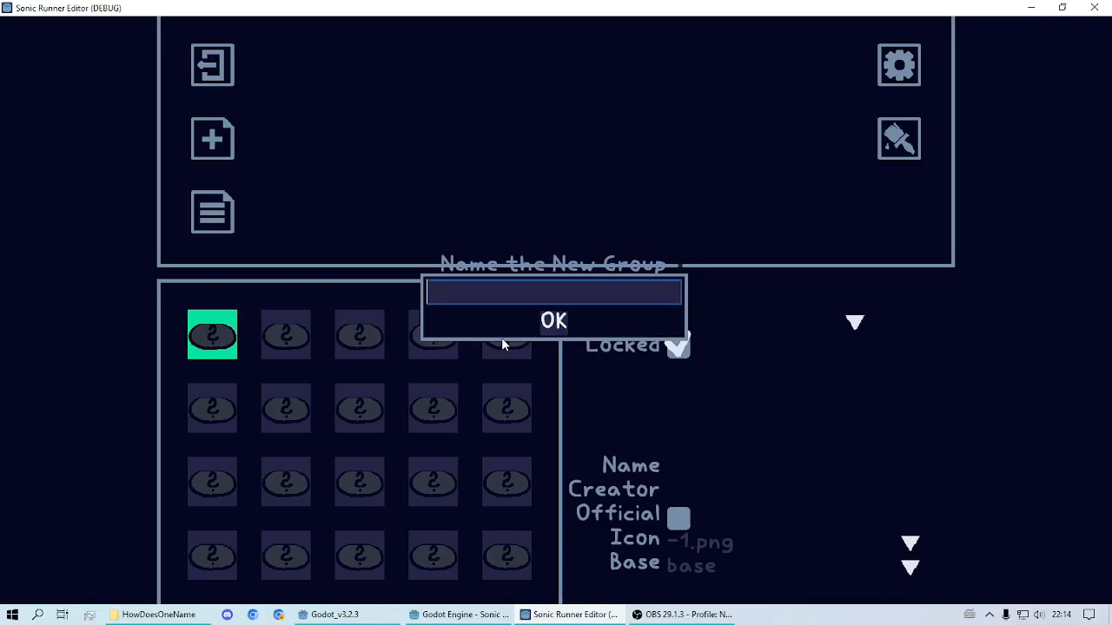
{"action": "type", "text": "te"}
{"action": "key", "text": "BackSpace"}
{"action": "key", "text": "BackSpace"}
{"action": "type", "text": "Test"}
{"action": "left_click", "coordinate": [556, 322]}
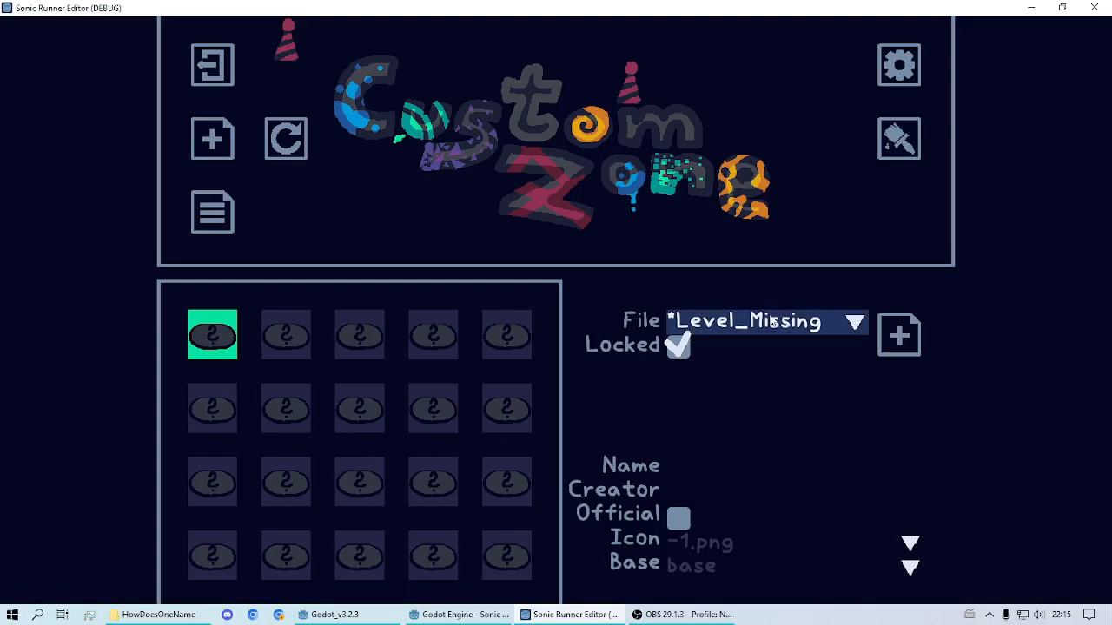
{"action": "left_click", "coordinate": [732, 323]}
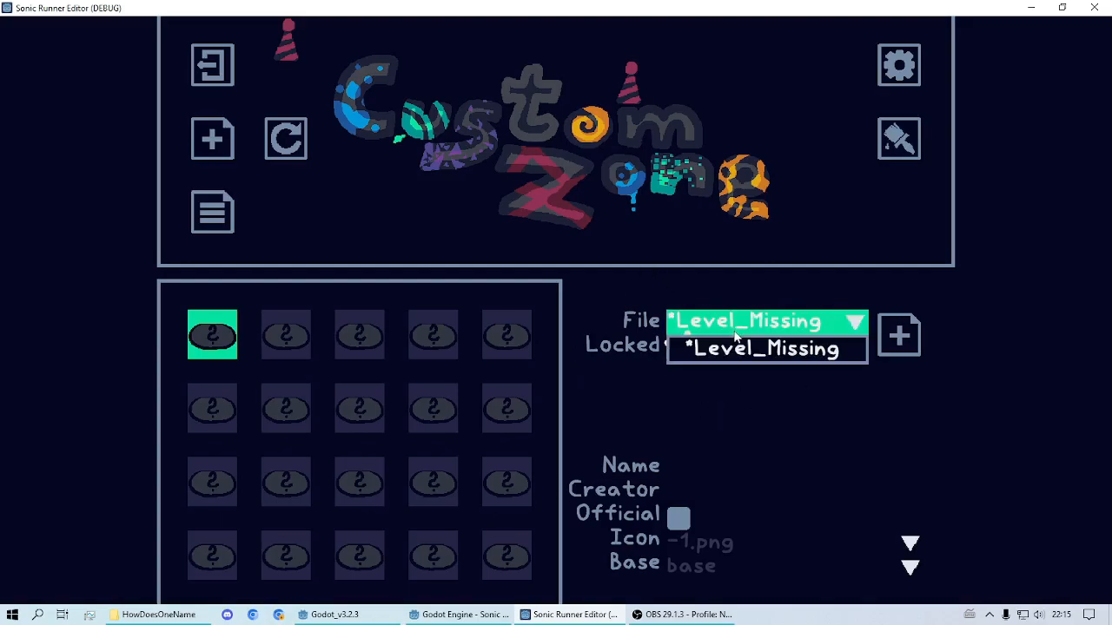
{"action": "left_click", "coordinate": [736, 344]}
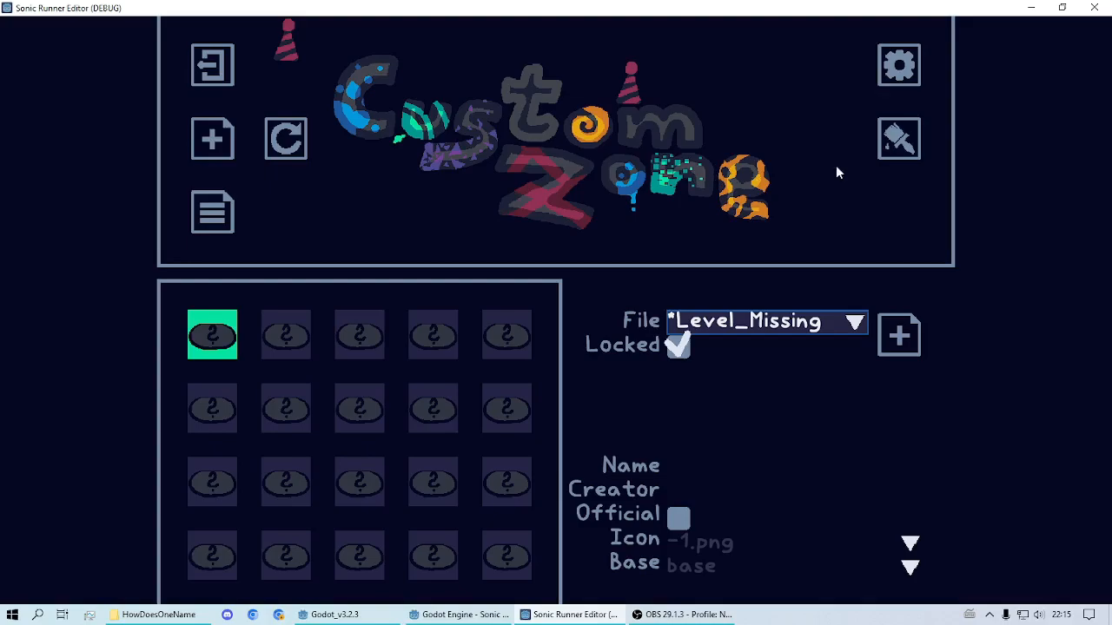
- Enter the creator's name as the author in the group settings
{"action": "left_click", "coordinate": [886, 60]}
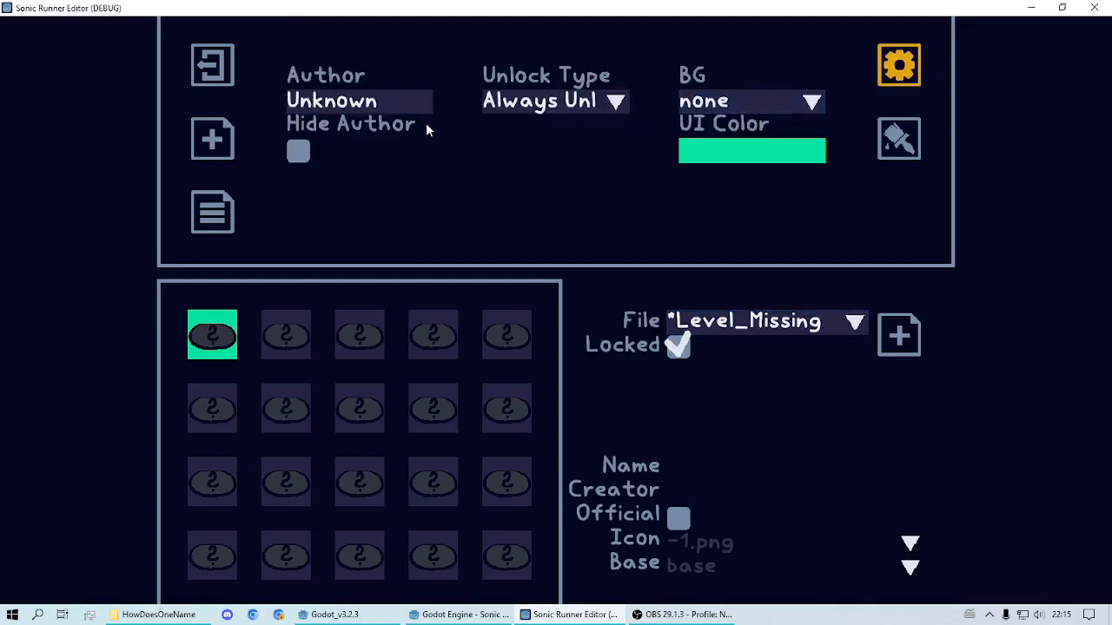
{"action": "left_click", "coordinate": [358, 101]}
{"action": "double_click", "coordinate": [358, 102]}
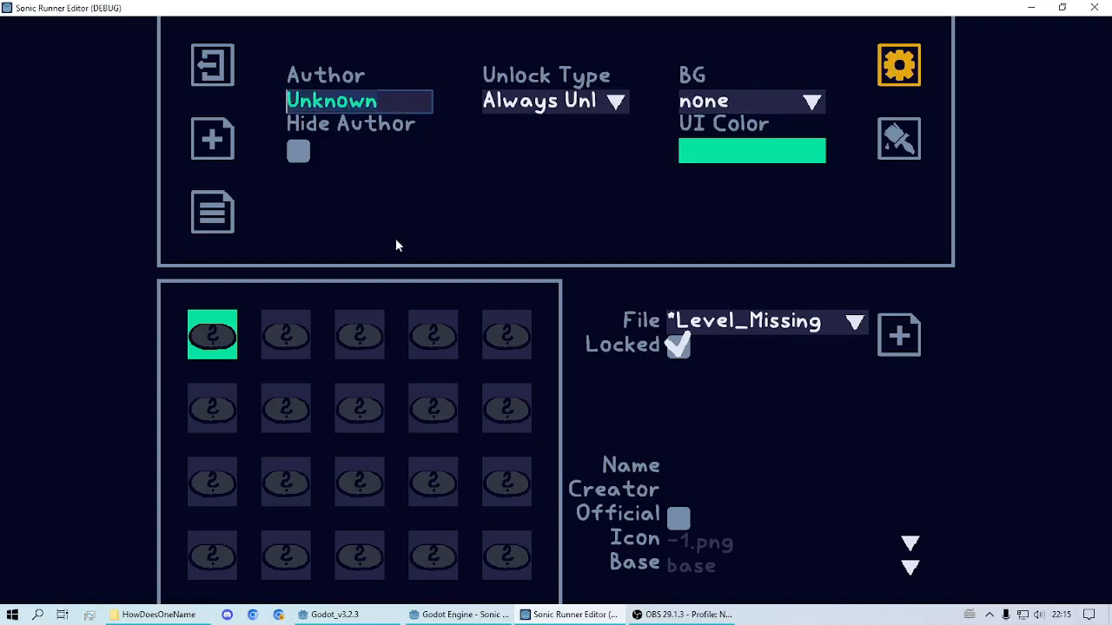
{"action": "type", "text": "Tabin"}
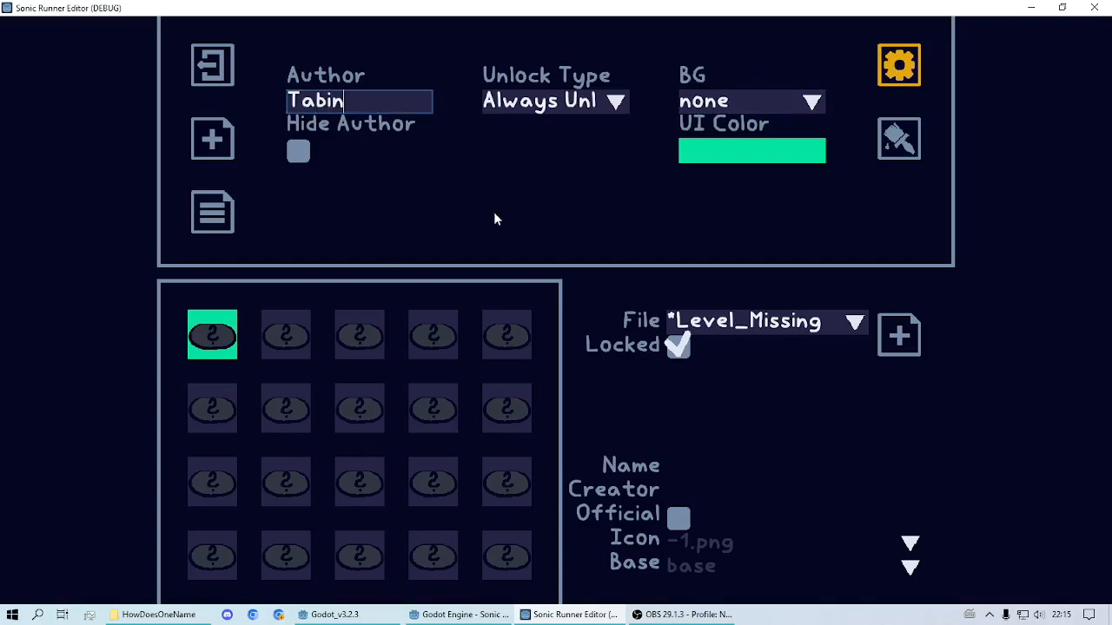
- Look through the group's unlock types, background choices and UI color picker without changing them
{"action": "left_click", "coordinate": [566, 104]}
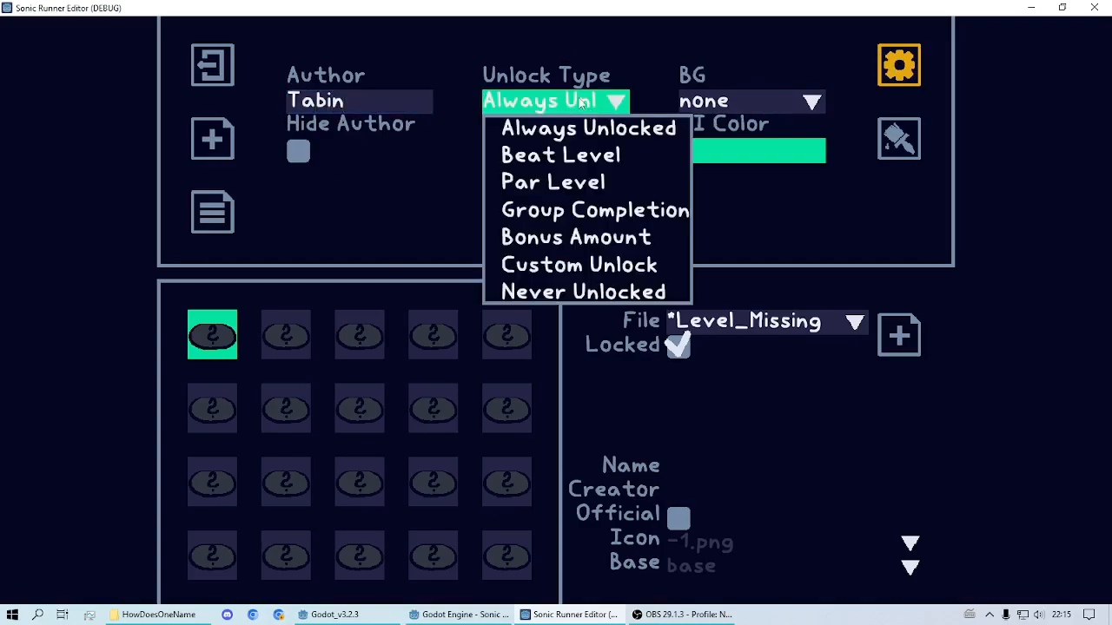
{"action": "left_click", "coordinate": [578, 99]}
{"action": "left_click", "coordinate": [785, 103]}
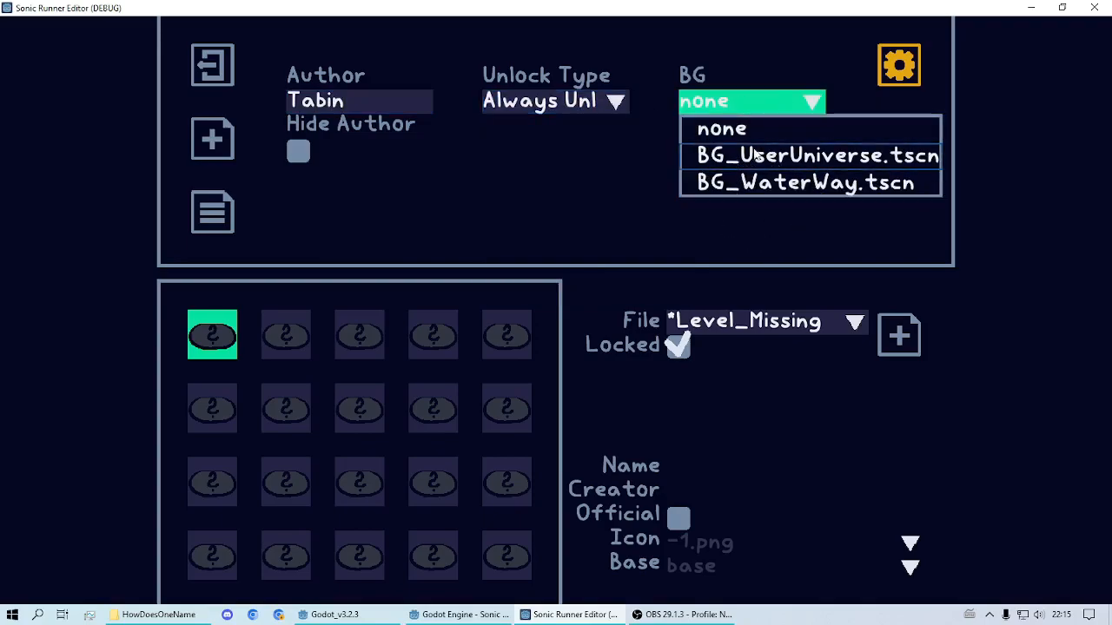
{"action": "left_click", "coordinate": [640, 184]}
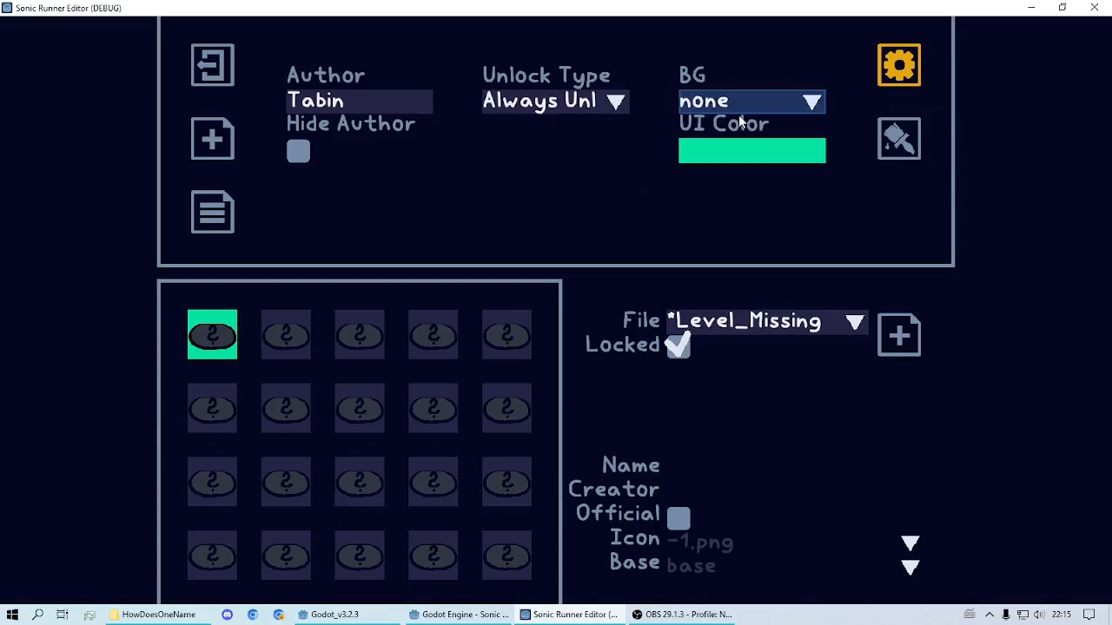
{"action": "left_click", "coordinate": [693, 162]}
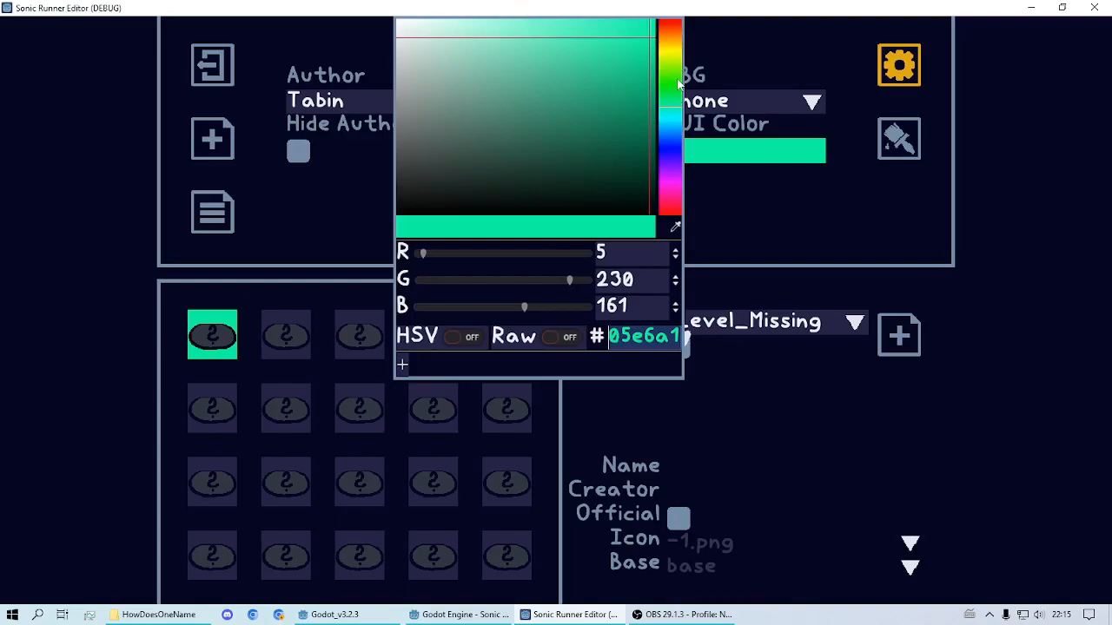
{"action": "left_click", "coordinate": [747, 182]}
{"action": "left_click", "coordinate": [742, 156]}
{"action": "left_click", "coordinate": [762, 232]}
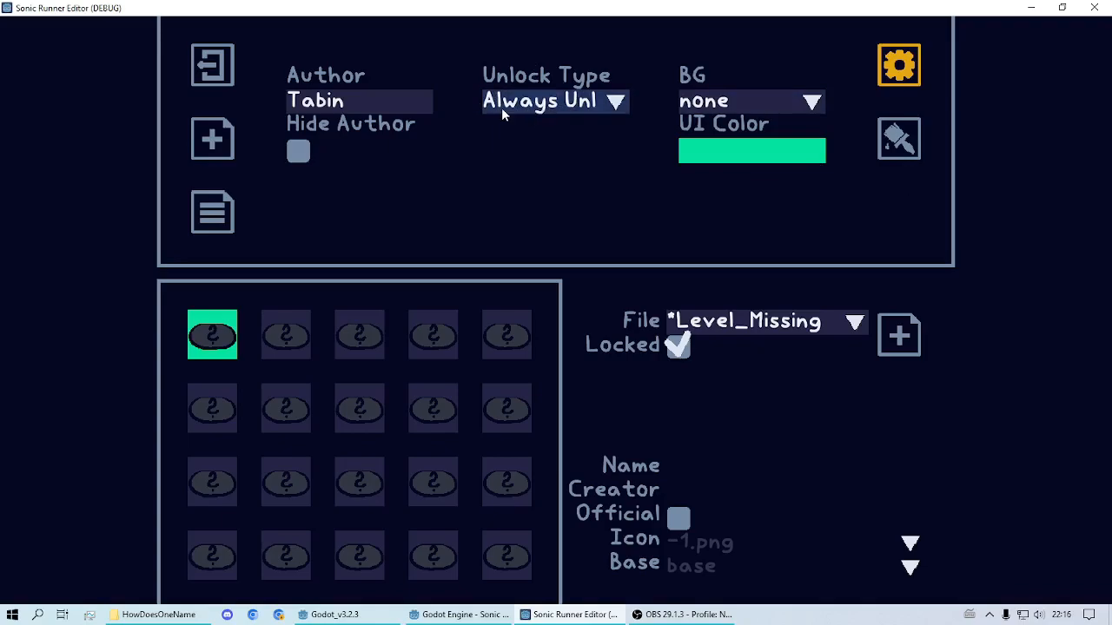
{"action": "left_click", "coordinate": [573, 101]}
{"action": "left_click", "coordinate": [796, 234]}
- Import icon.png from the project folder as the group's logo image and check the image list
{"action": "left_click", "coordinate": [899, 137]}
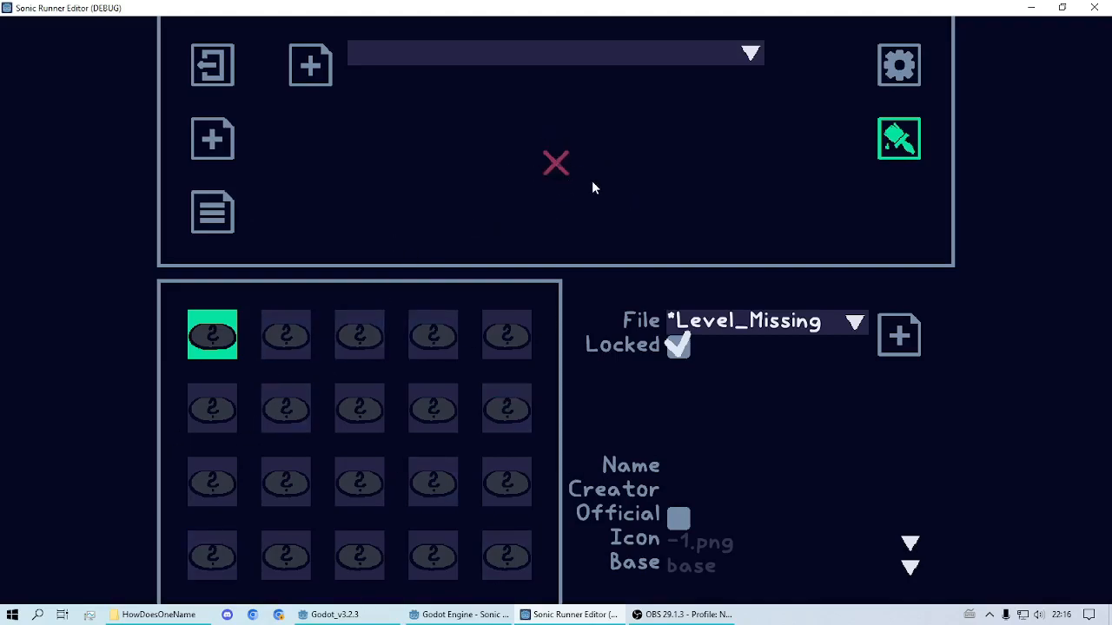
{"action": "left_click", "coordinate": [323, 74]}
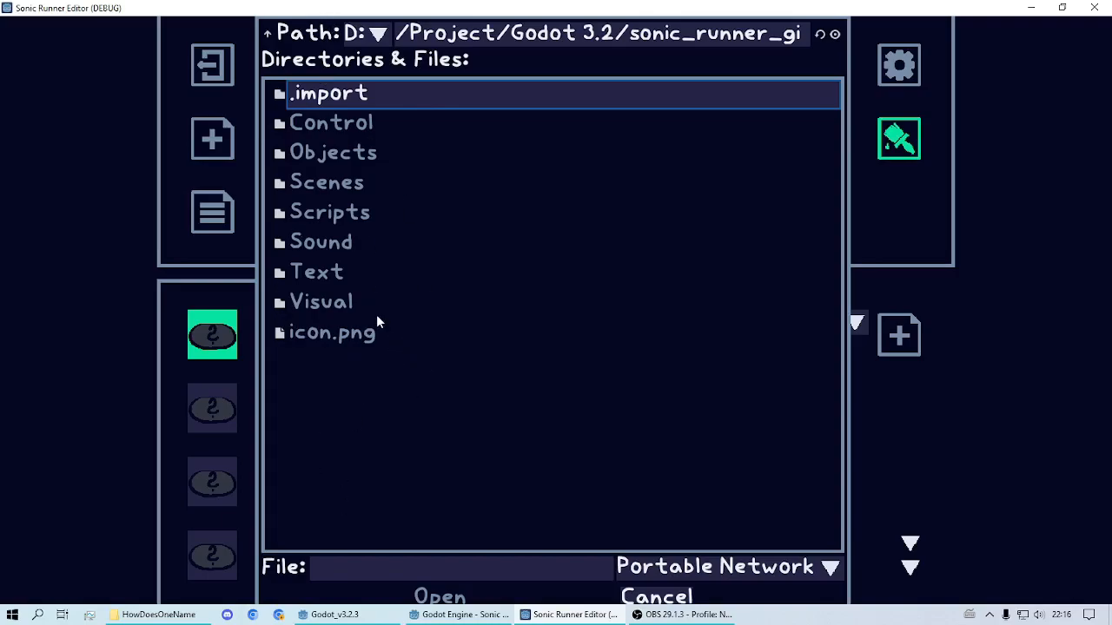
{"action": "left_click", "coordinate": [356, 335]}
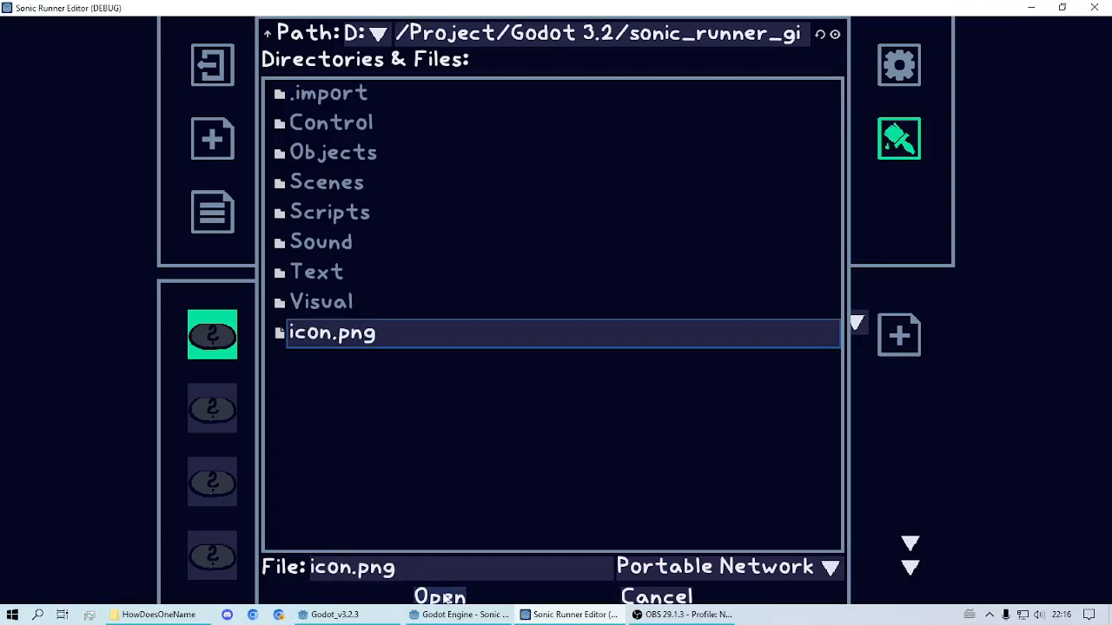
{"action": "left_click", "coordinate": [443, 596]}
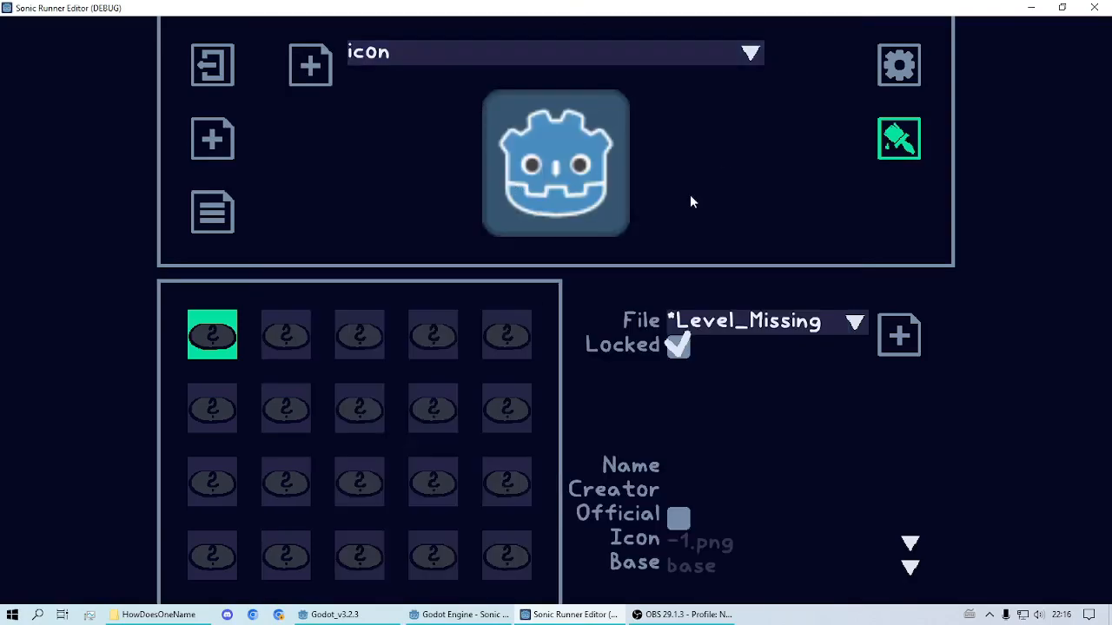
{"action": "left_click", "coordinate": [444, 62]}
{"action": "left_click", "coordinate": [449, 53]}
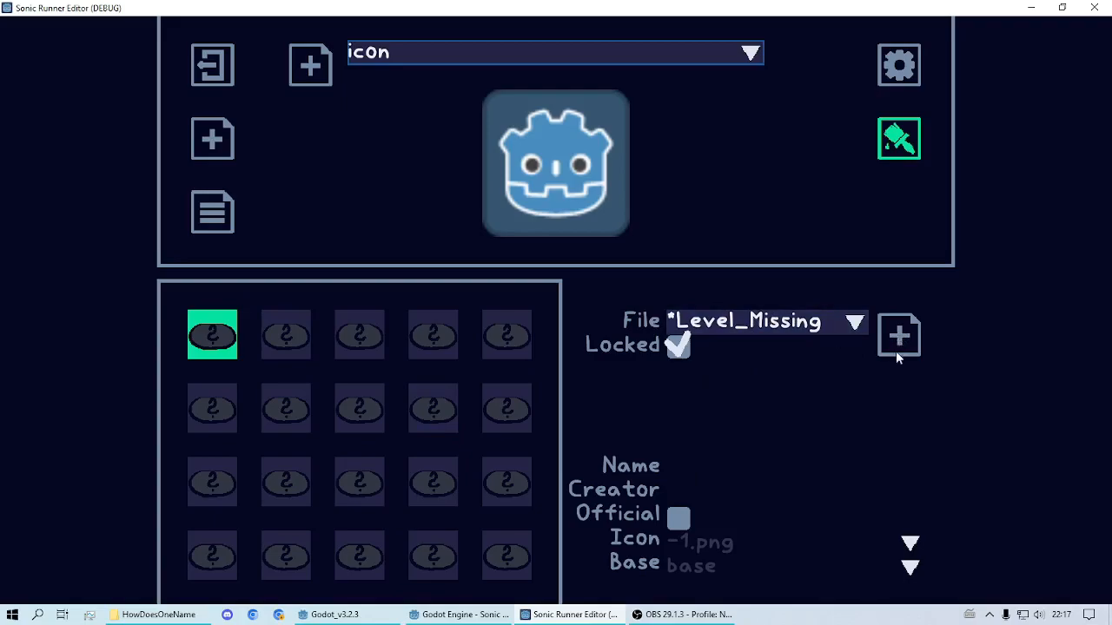
- Add TestLevel.tscn from the SRLevels folder to the group's first level slot
{"action": "left_click", "coordinate": [910, 330]}
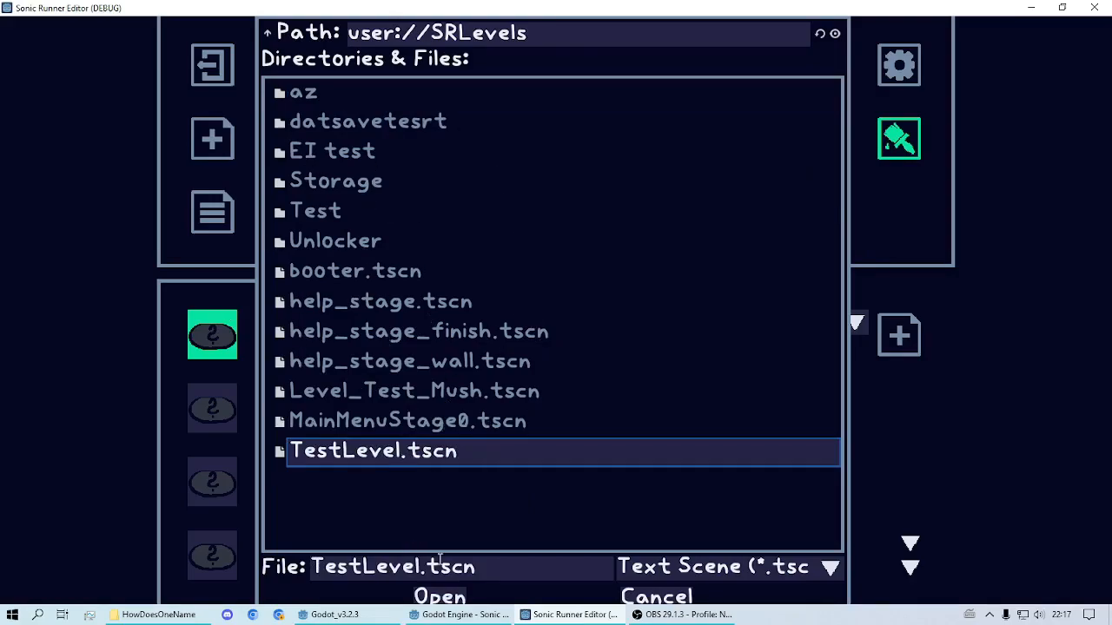
{"action": "left_click", "coordinate": [441, 597]}
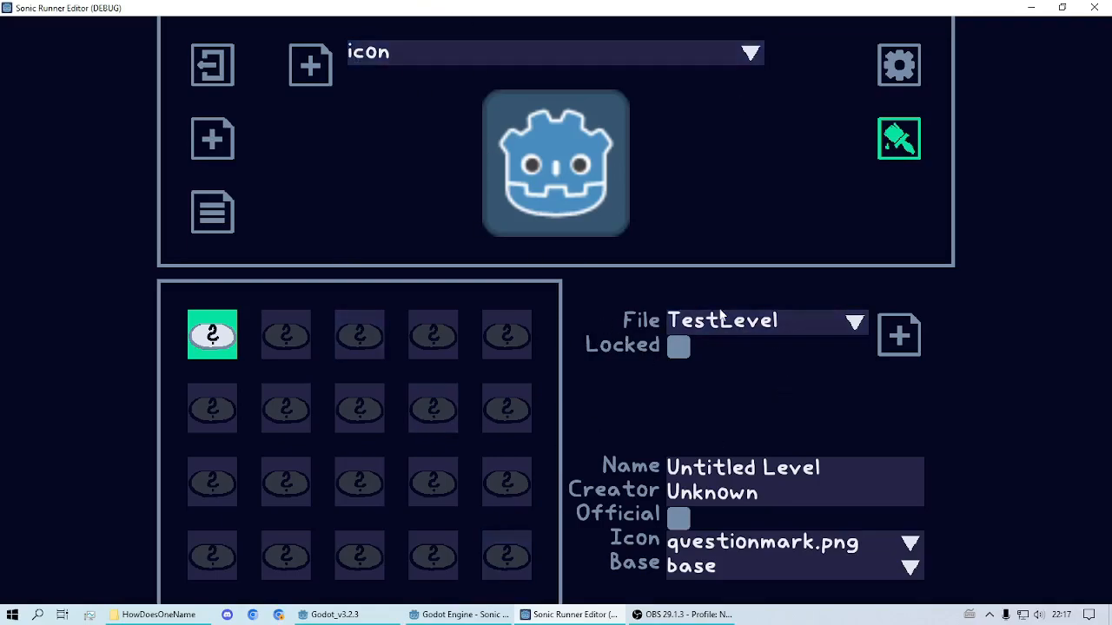
- Switch to File Explorer and examine the level files copied into the Test folder inside SRLevels
{"action": "left_click", "coordinate": [173, 618]}
{"action": "double_click", "coordinate": [252, 122]}
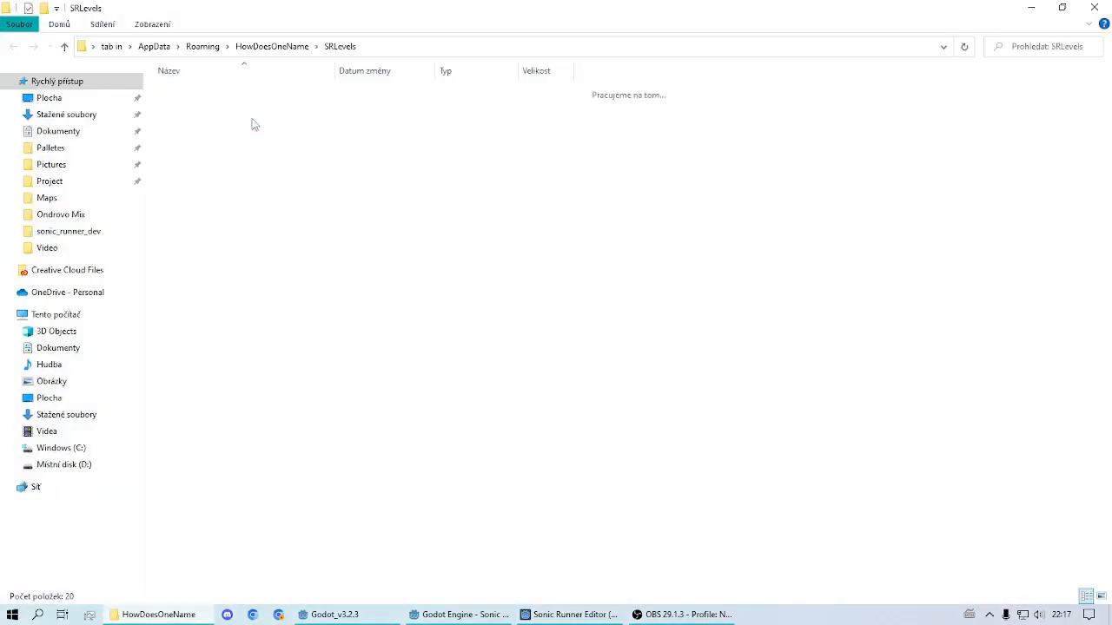
{"action": "left_click_drag", "start_coordinate": [213, 390], "coordinate": [247, 382]}
{"action": "left_click", "coordinate": [248, 389]}
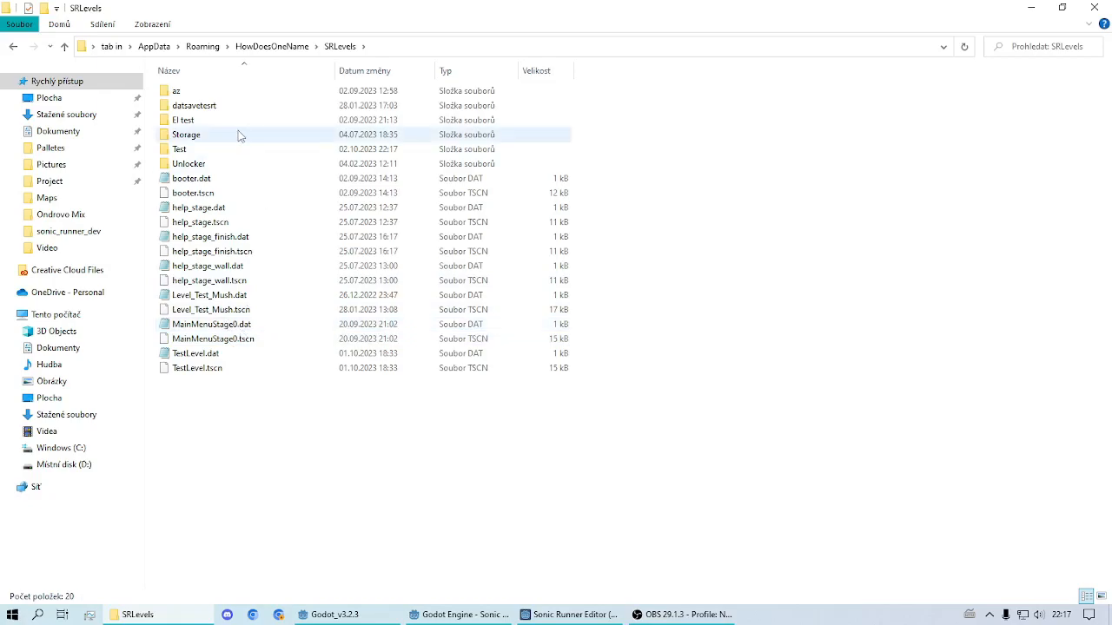
{"action": "double_click", "coordinate": [181, 149]}
{"action": "left_click_drag", "start_coordinate": [193, 172], "coordinate": [221, 126]}
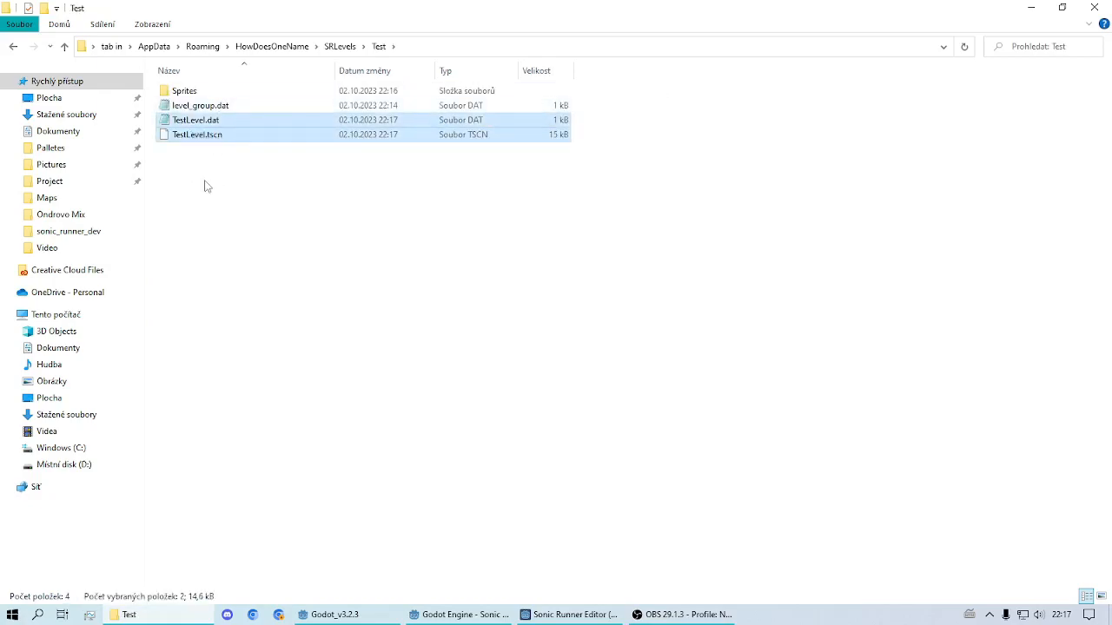
{"action": "left_click_drag", "start_coordinate": [206, 182], "coordinate": [238, 133]}
{"action": "left_click", "coordinate": [369, 376]}
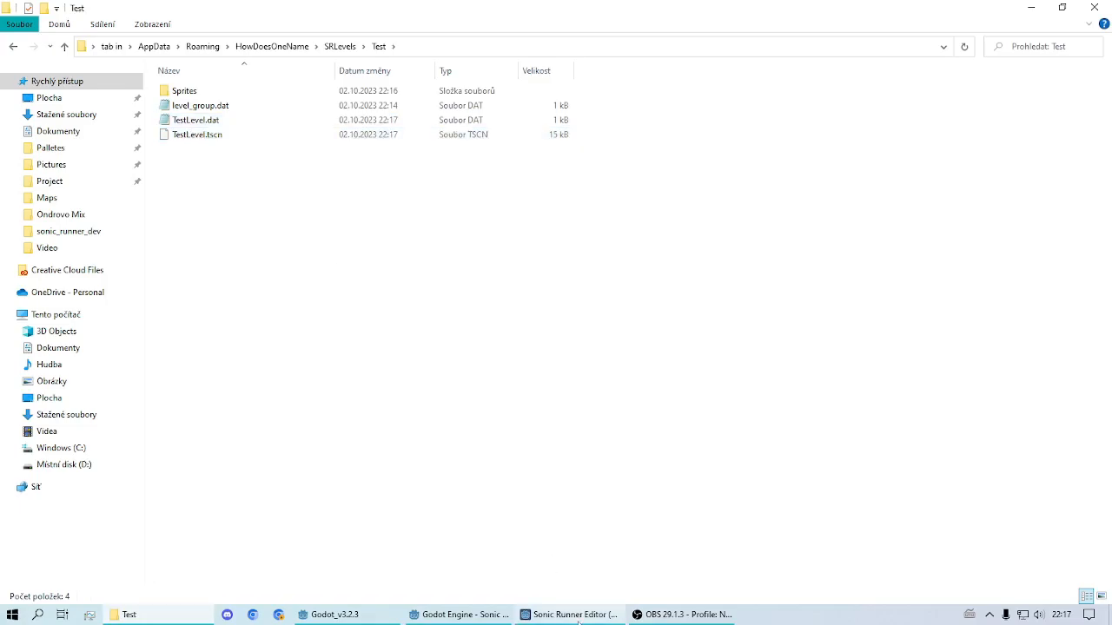
- Return to Sonic Runner Editor and rename the first slot's level as Test Level
{"action": "left_click", "coordinate": [569, 614]}
{"action": "left_click", "coordinate": [278, 339]}
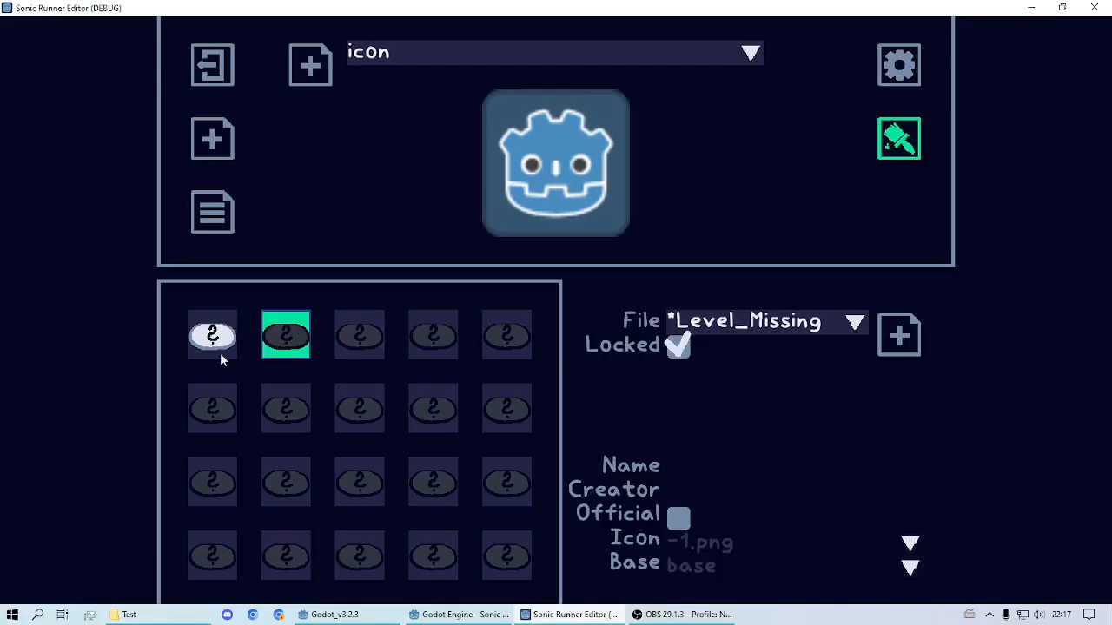
{"action": "left_click", "coordinate": [213, 335]}
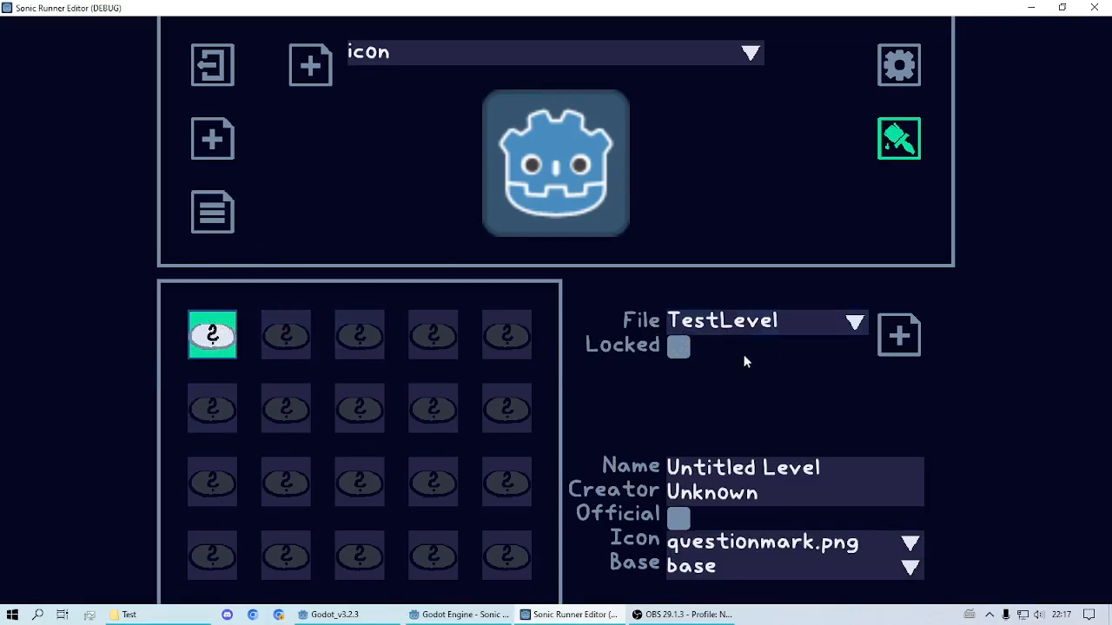
{"action": "left_click", "coordinate": [859, 470]}
{"action": "key", "text": "shift+Home"}
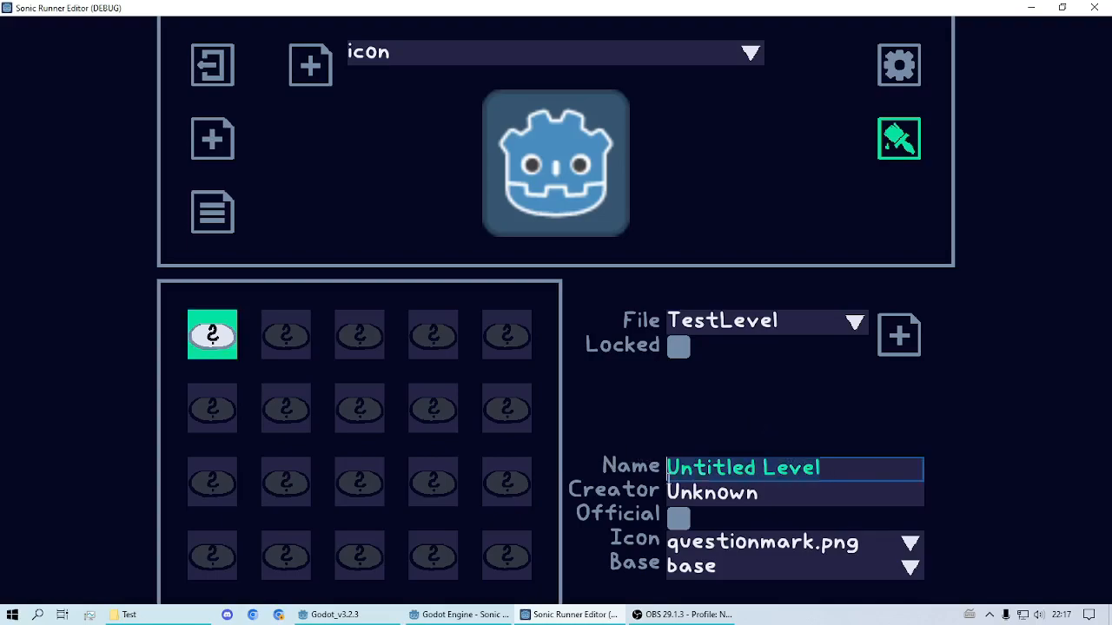
{"action": "type", "text": "Tets"}
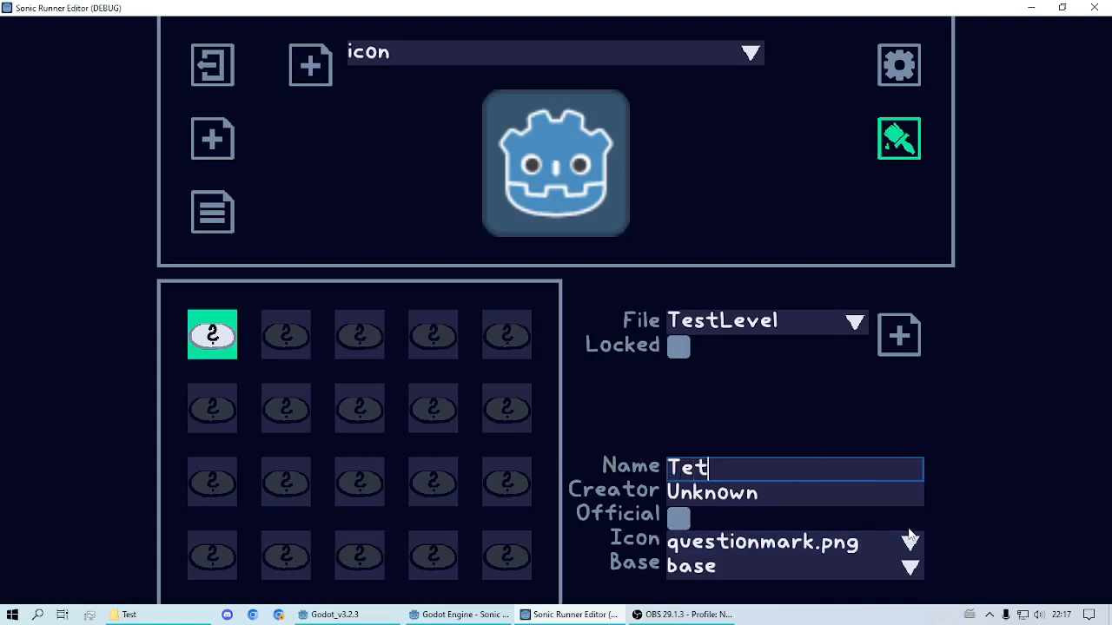
{"action": "key", "text": "BackSpace"}
{"action": "key", "text": "BackSpace"}
{"action": "type", "text": "s"}
{"action": "type", "text": "r"}
{"action": "key", "text": "BackSpace"}
{"action": "type", "text": "t Level"}
{"action": "key", "text": "Tab"}
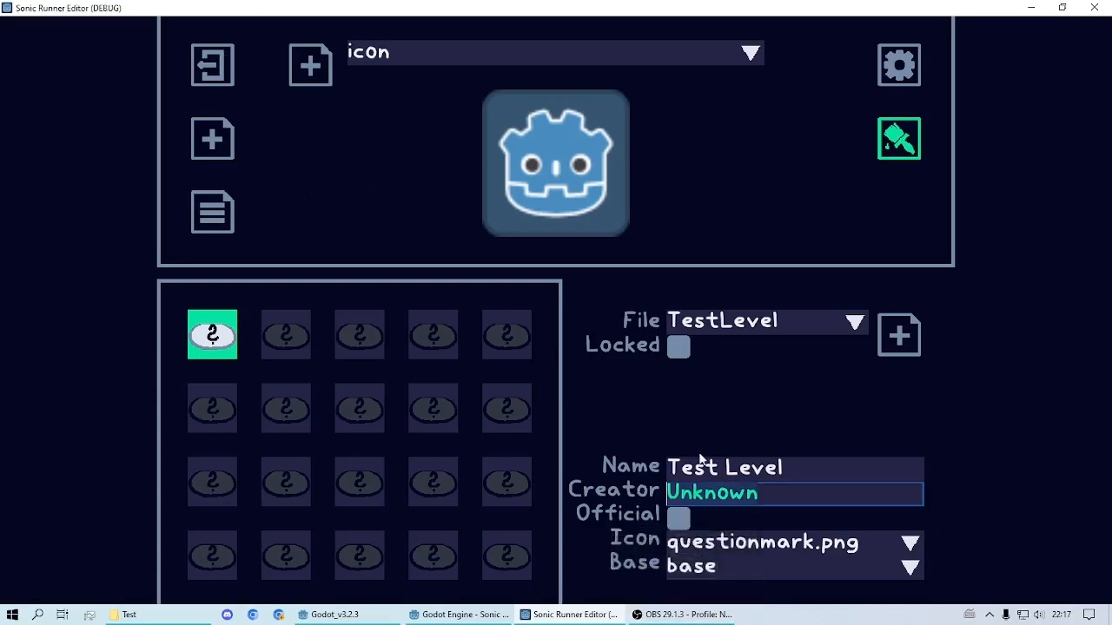
- Enter the creator's name for the level and mark the level as official
{"action": "type", "text": "te"}
{"action": "key", "text": "BackSpace"}
{"action": "key", "text": "BackSpace"}
{"action": "type", "text": "Ta"}
{"action": "left_click", "coordinate": [677, 519]}
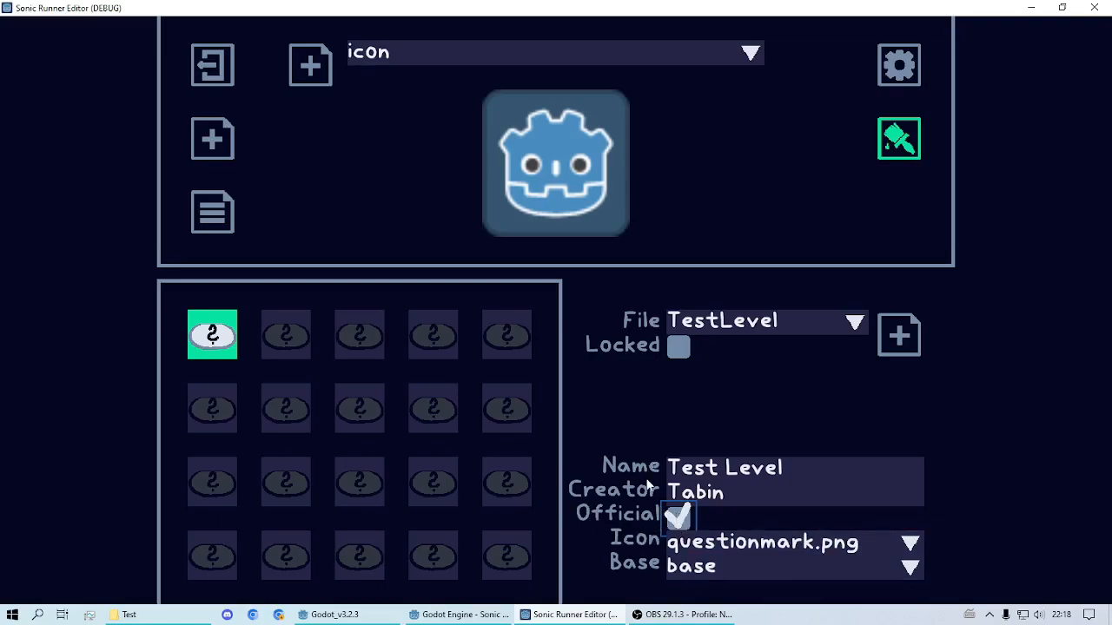
{"action": "left_click_drag", "start_coordinate": [751, 497], "coordinate": [655, 492]}
{"action": "left_click", "coordinate": [748, 493]}
{"action": "left_click_drag", "start_coordinate": [752, 497], "coordinate": [648, 493]}
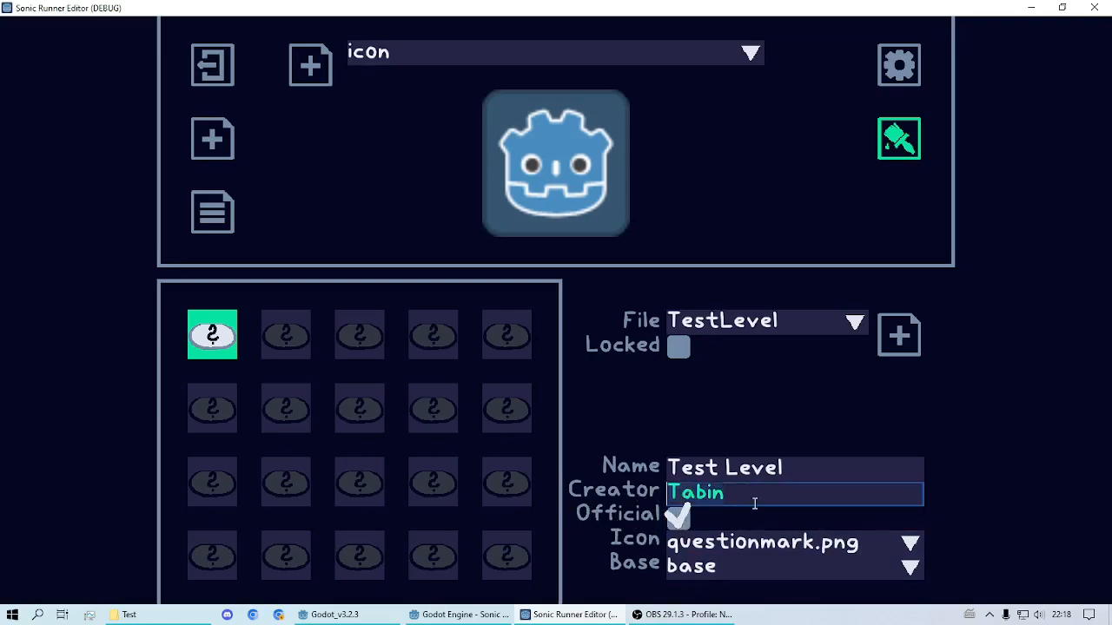
{"action": "left_click", "coordinate": [754, 503]}
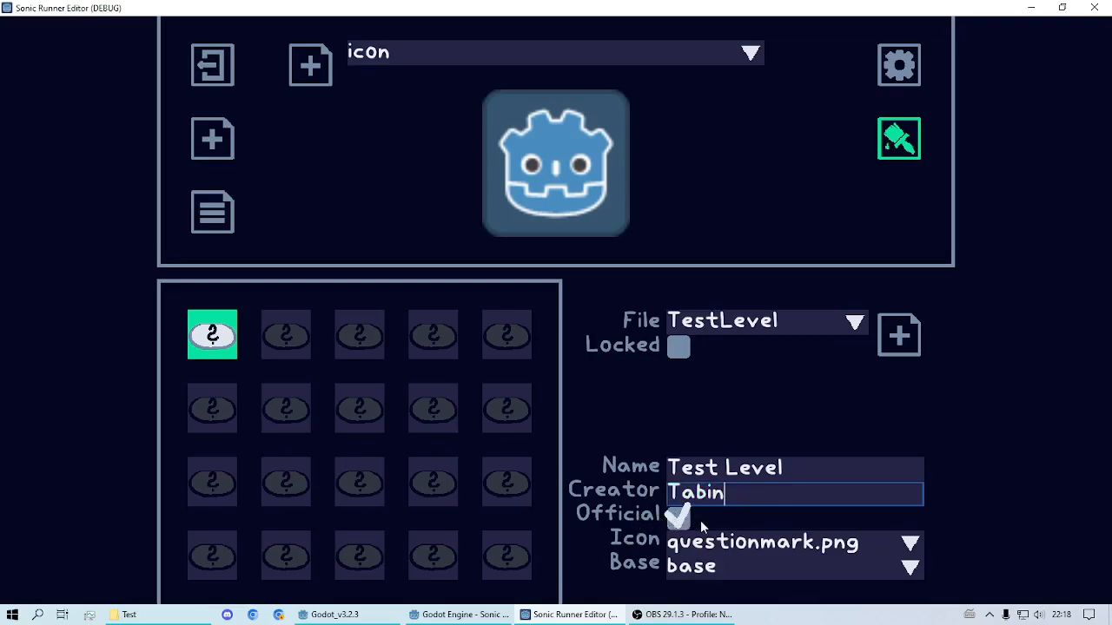
{"action": "mouse_move", "coordinate": [668, 494]}
{"action": "left_mouse_down"}
{"action": "mouse_move", "coordinate": [739, 497]}
{"action": "mouse_move", "coordinate": [651, 499]}
{"action": "left_mouse_up"}
{"action": "left_click_drag", "start_coordinate": [760, 504], "coordinate": [627, 496]}
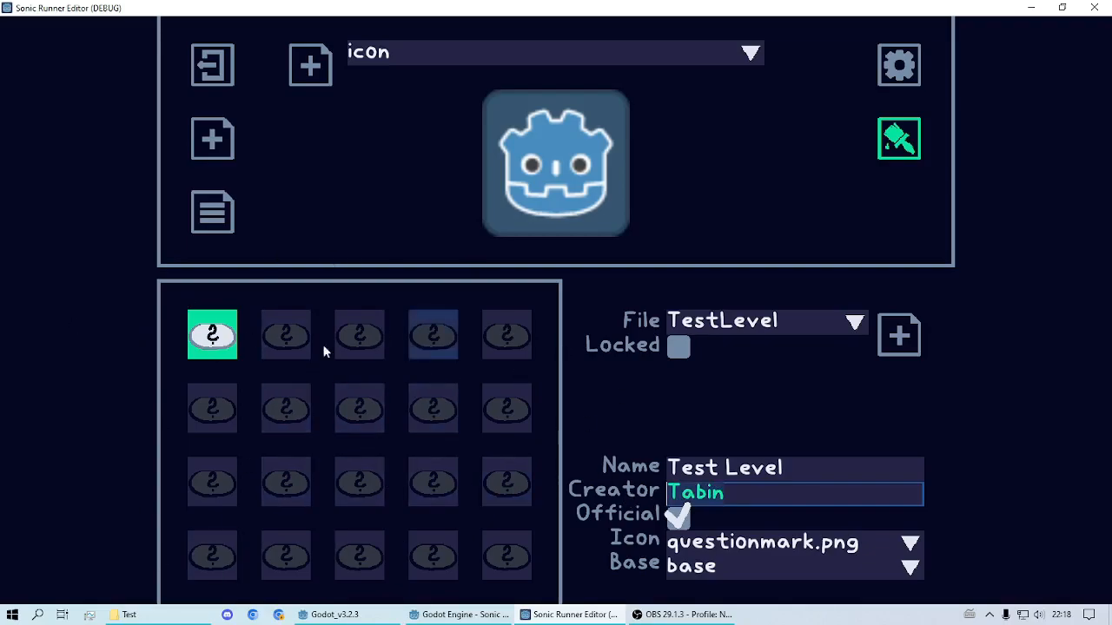
{"action": "left_click", "coordinate": [755, 494]}
- Set the icon of Test Level in the first slot to T.png
{"action": "left_click", "coordinate": [764, 542]}
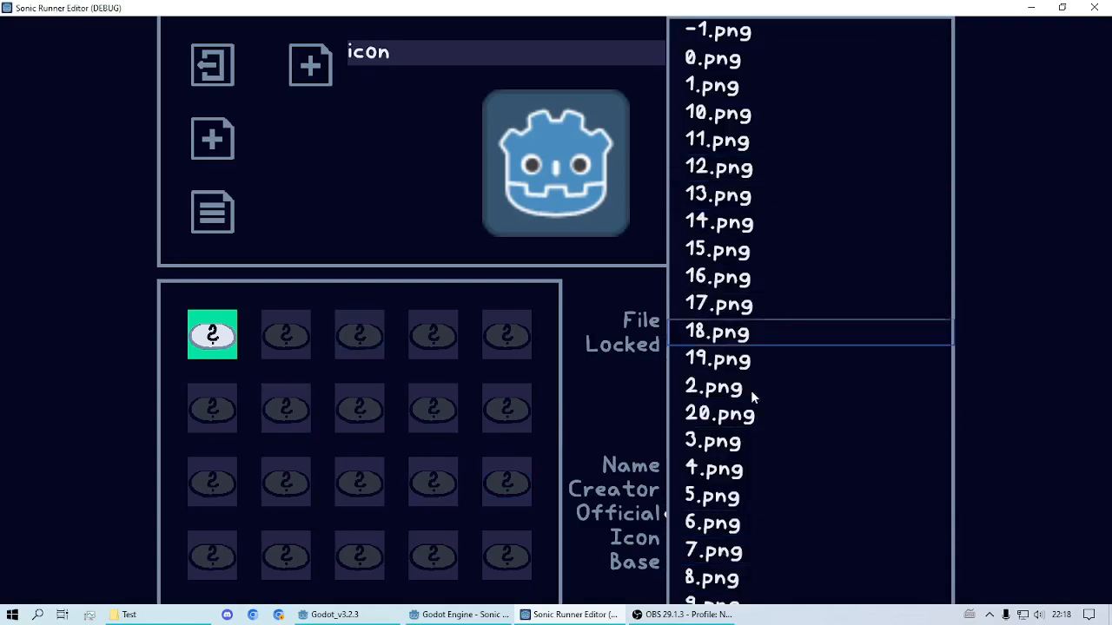
{"action": "scroll", "coordinate": [752, 395], "scroll_direction": "down", "scroll_amount": 10}
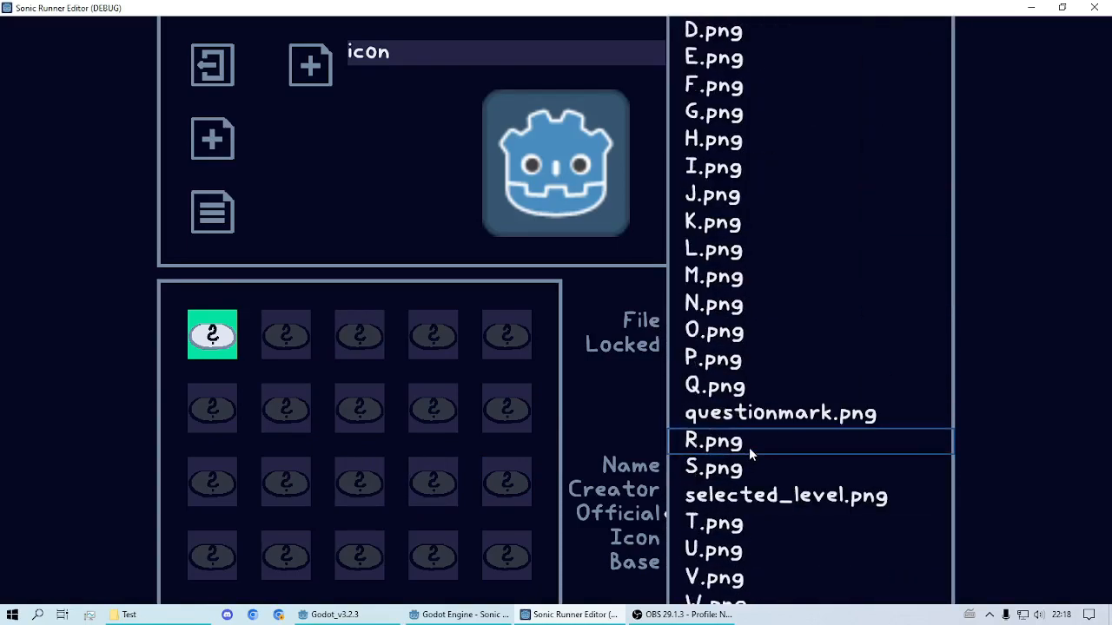
{"action": "scroll", "coordinate": [749, 447], "scroll_direction": "down", "scroll_amount": 3}
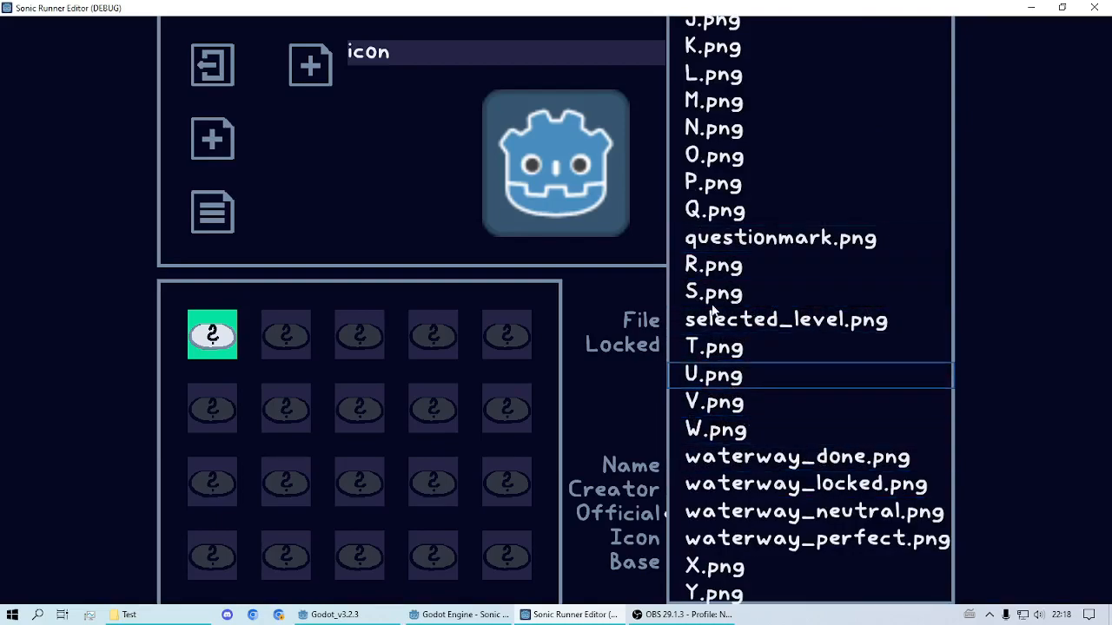
{"action": "left_click", "coordinate": [749, 348]}
- Try the waterway base for Test Level's icon, switching between base and waterway to compare them
{"action": "left_click", "coordinate": [751, 565]}
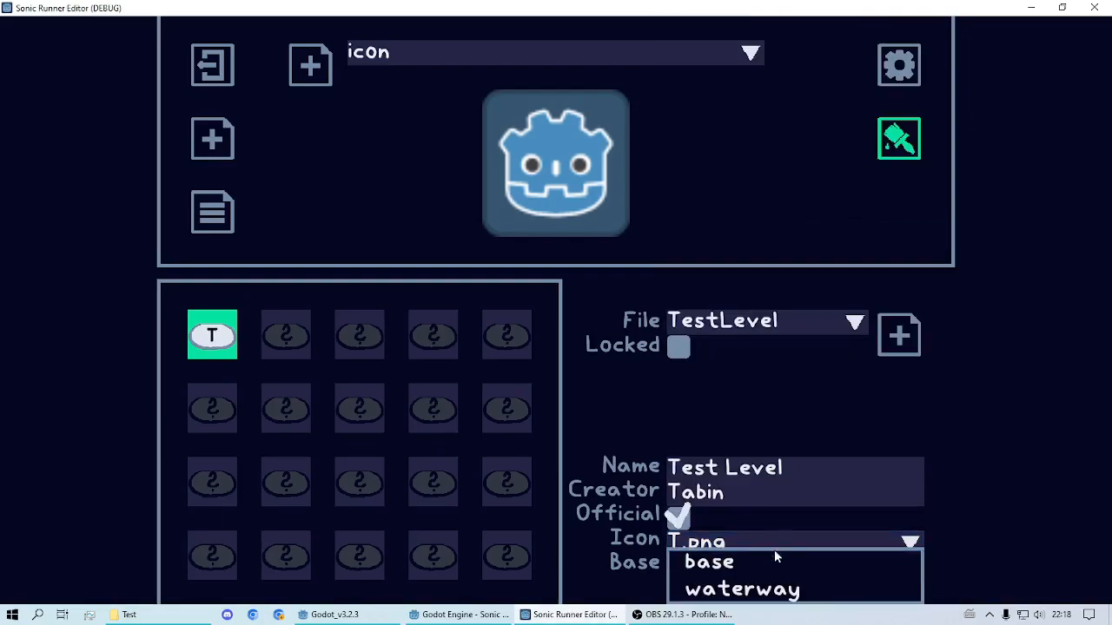
{"action": "left_click", "coordinate": [717, 591]}
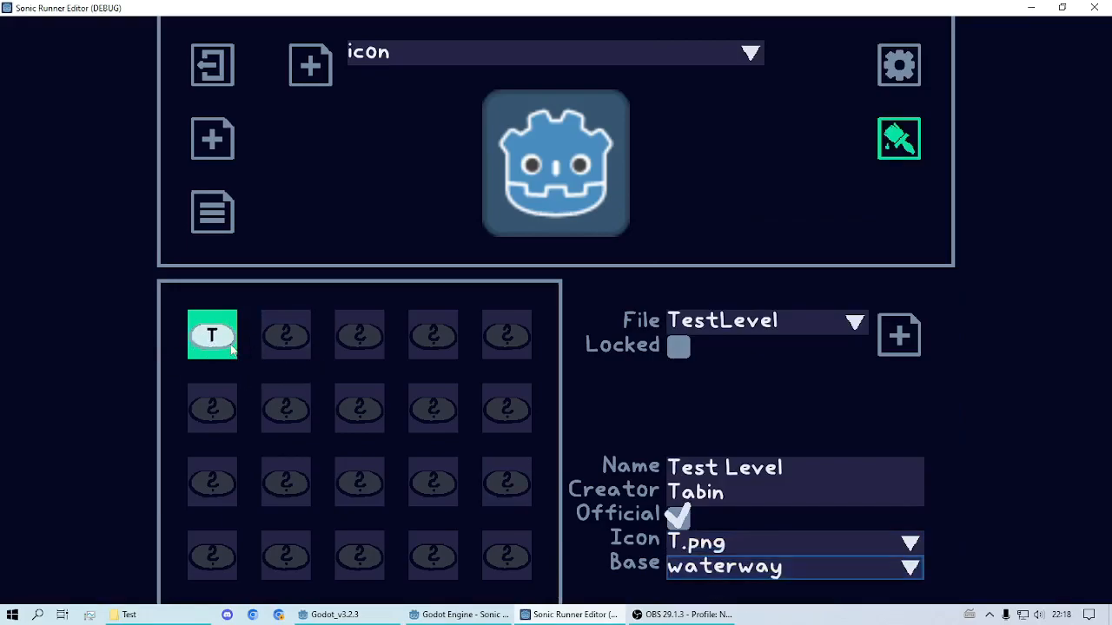
{"action": "left_click", "coordinate": [738, 566]}
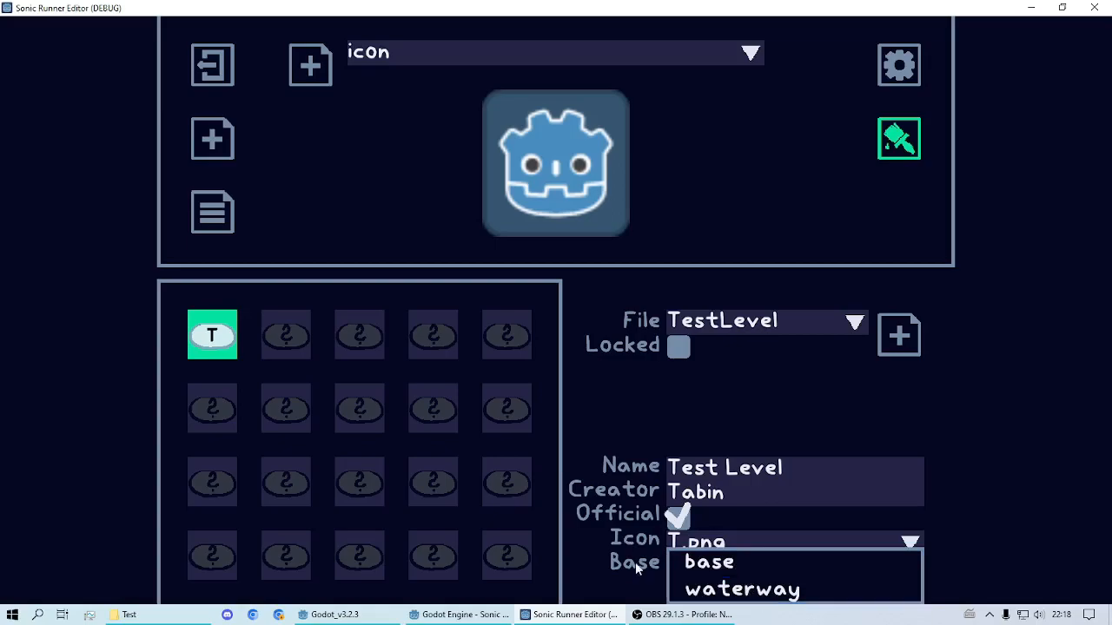
{"action": "left_click", "coordinate": [726, 562]}
{"action": "left_click", "coordinate": [726, 562]}
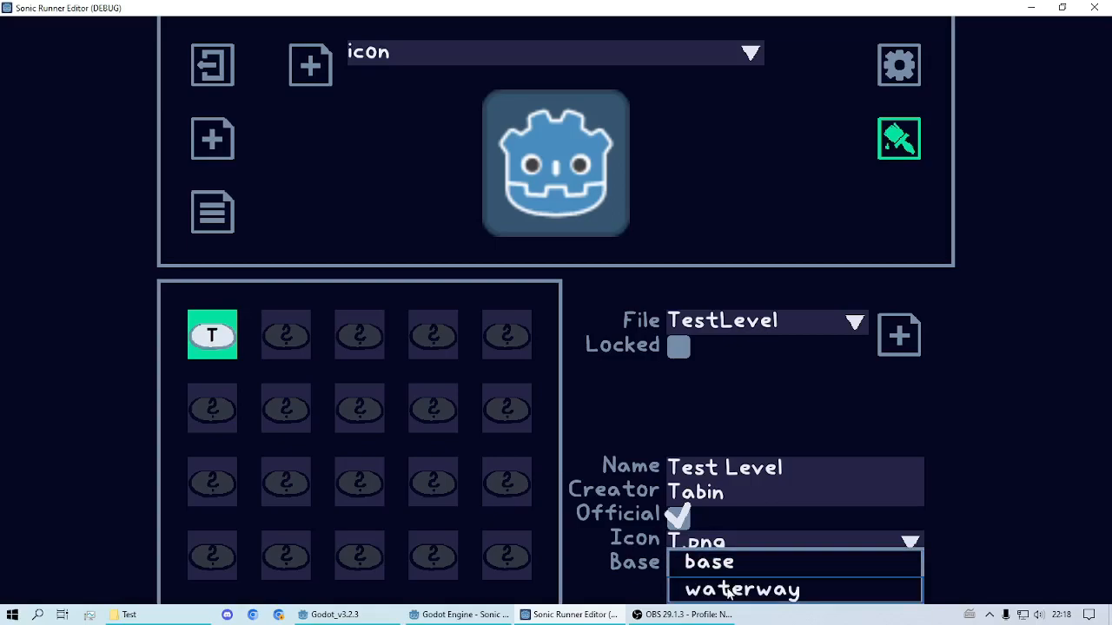
{"action": "left_click", "coordinate": [729, 591]}
{"action": "left_click", "coordinate": [730, 566]}
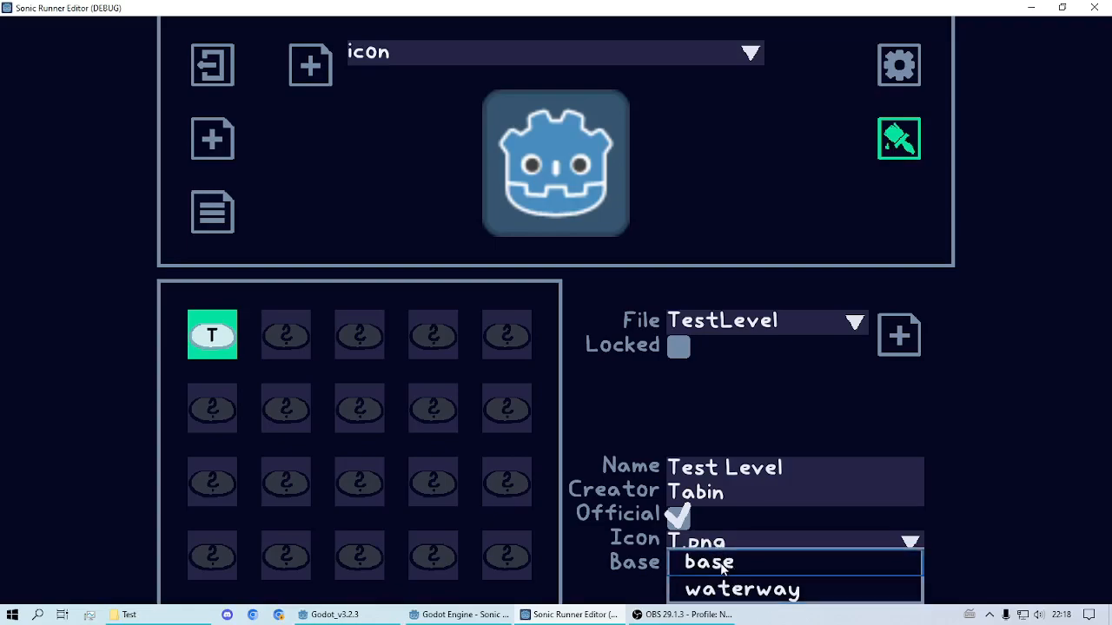
{"action": "left_click", "coordinate": [740, 590]}
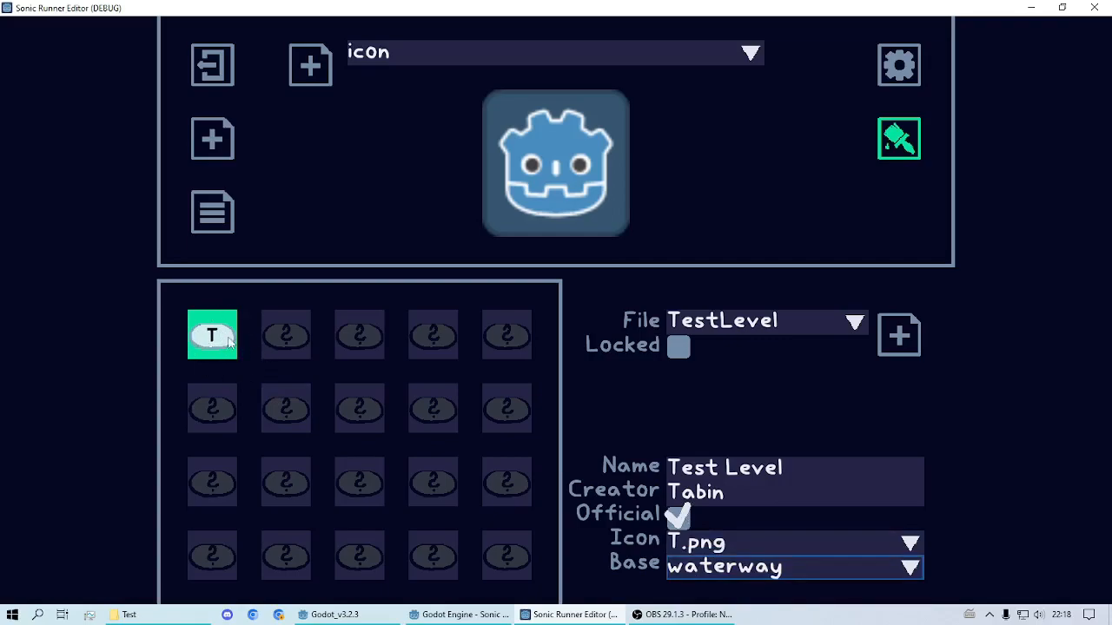
- Return Test Level's icon base to the base option and review the available base choices
{"action": "left_click", "coordinate": [749, 570]}
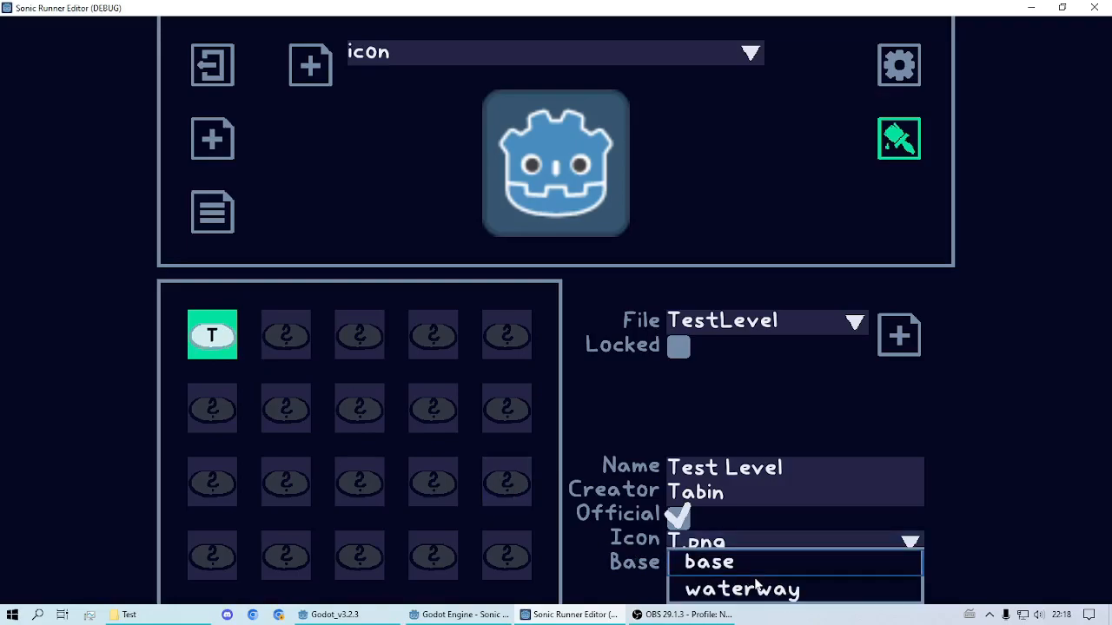
{"action": "left_click", "coordinate": [728, 562]}
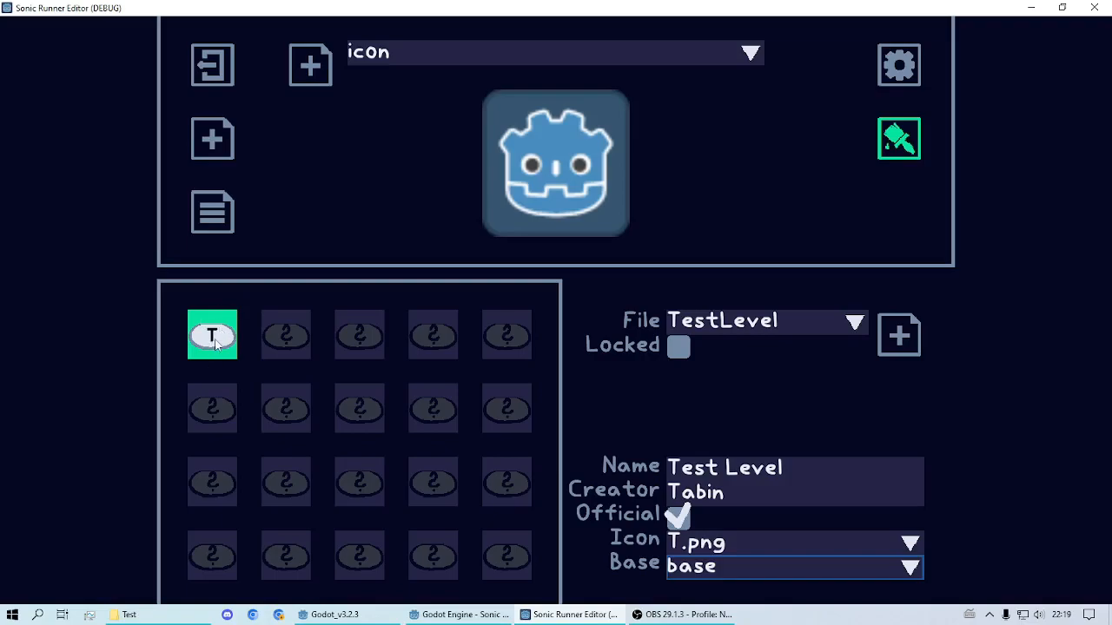
{"action": "left_click", "coordinate": [744, 566]}
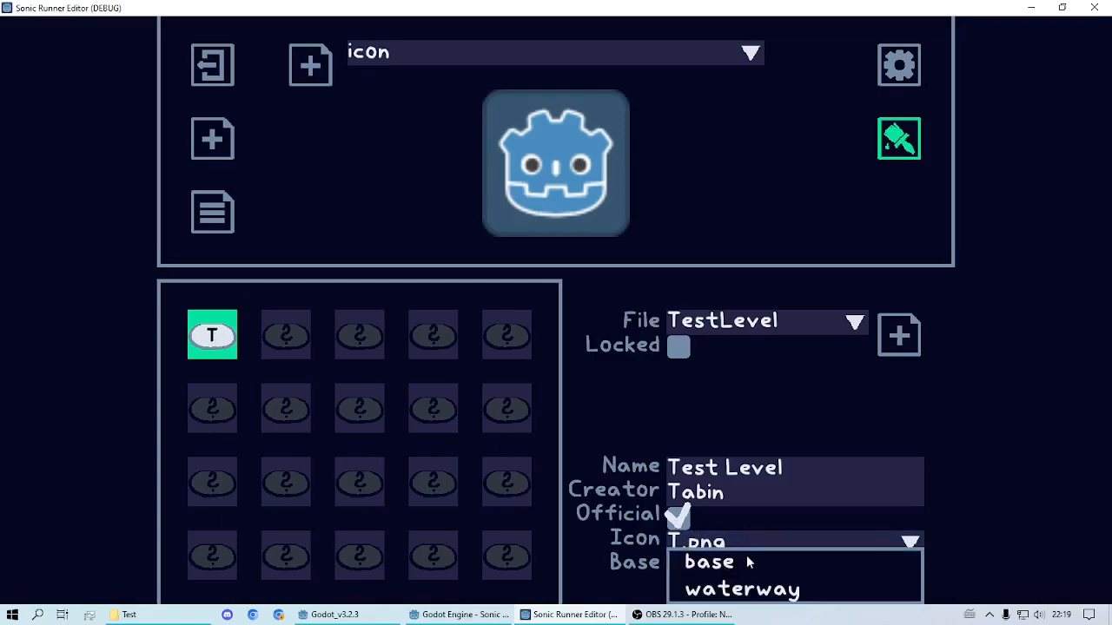
{"action": "left_click", "coordinate": [1086, 531]}
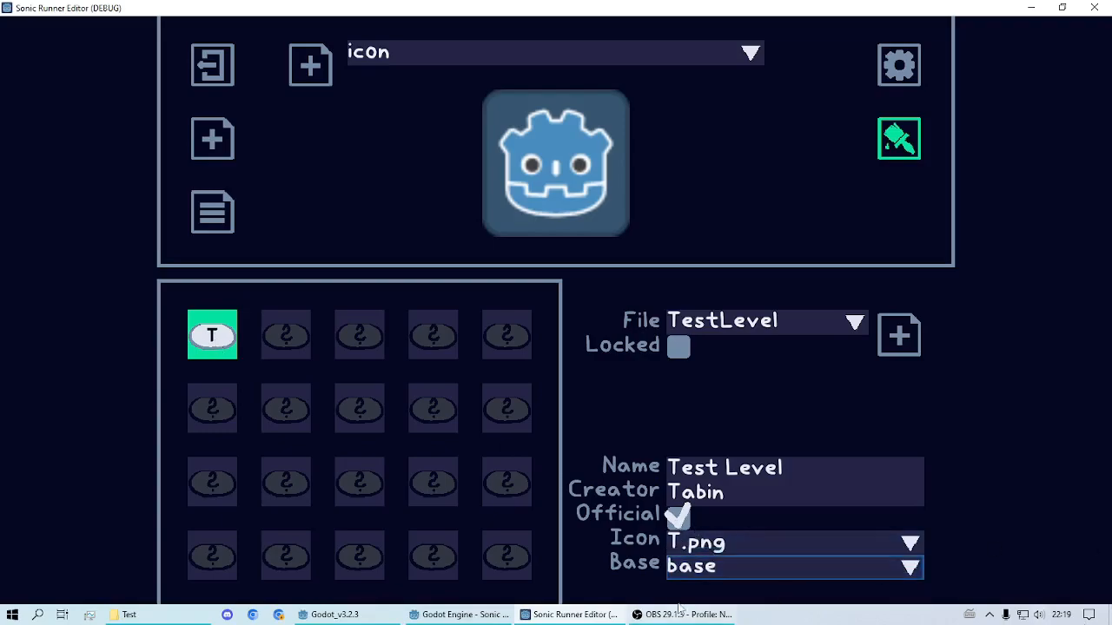
{"action": "left_click", "coordinate": [714, 564]}
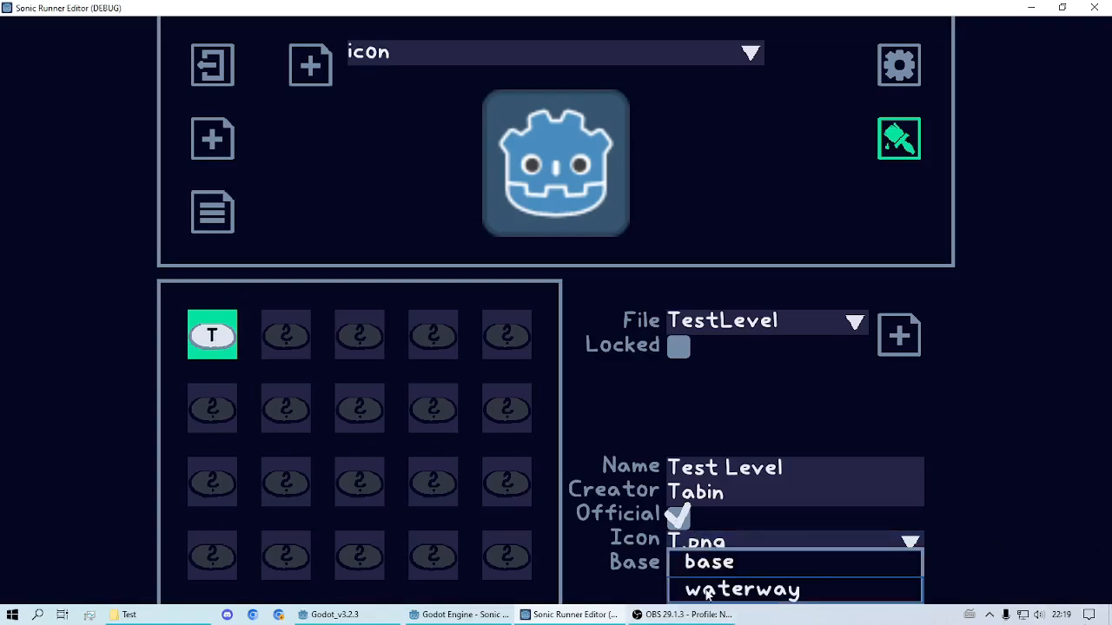
{"action": "left_click", "coordinate": [962, 554]}
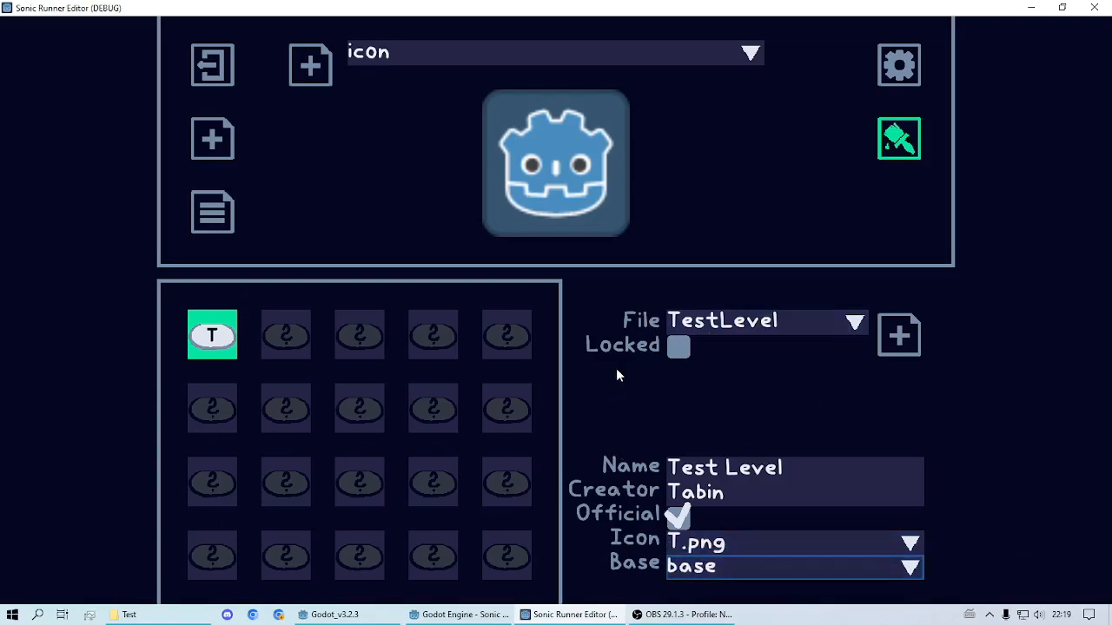
- Add booter.tscn from the SRLevels folder to the group's second level slot
{"action": "left_click", "coordinate": [286, 334]}
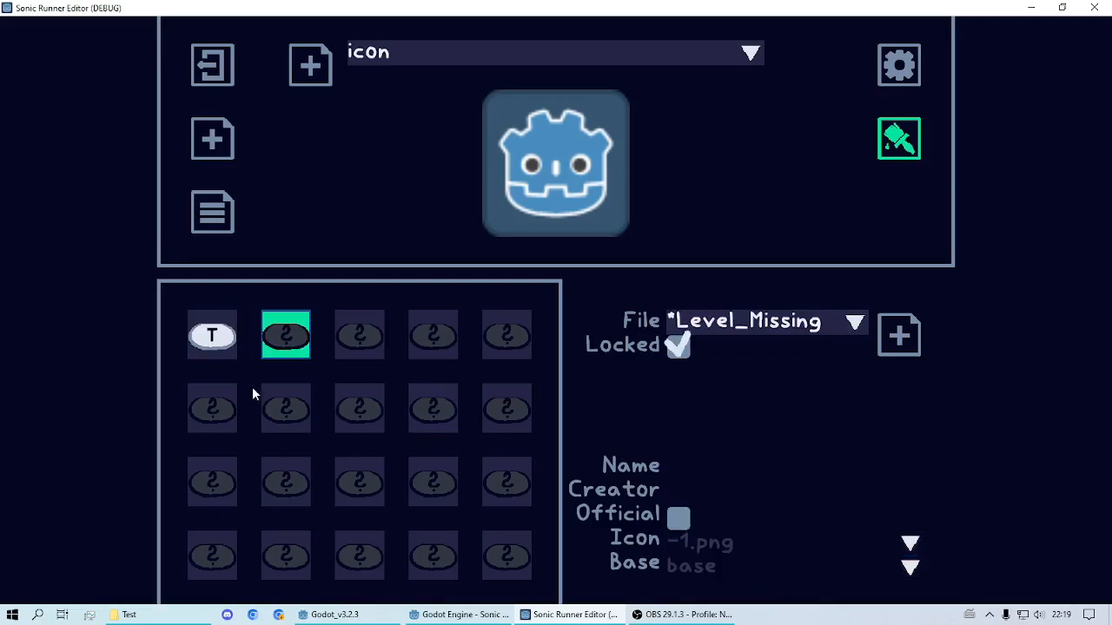
{"action": "left_click", "coordinate": [721, 331]}
{"action": "left_click", "coordinate": [752, 404]}
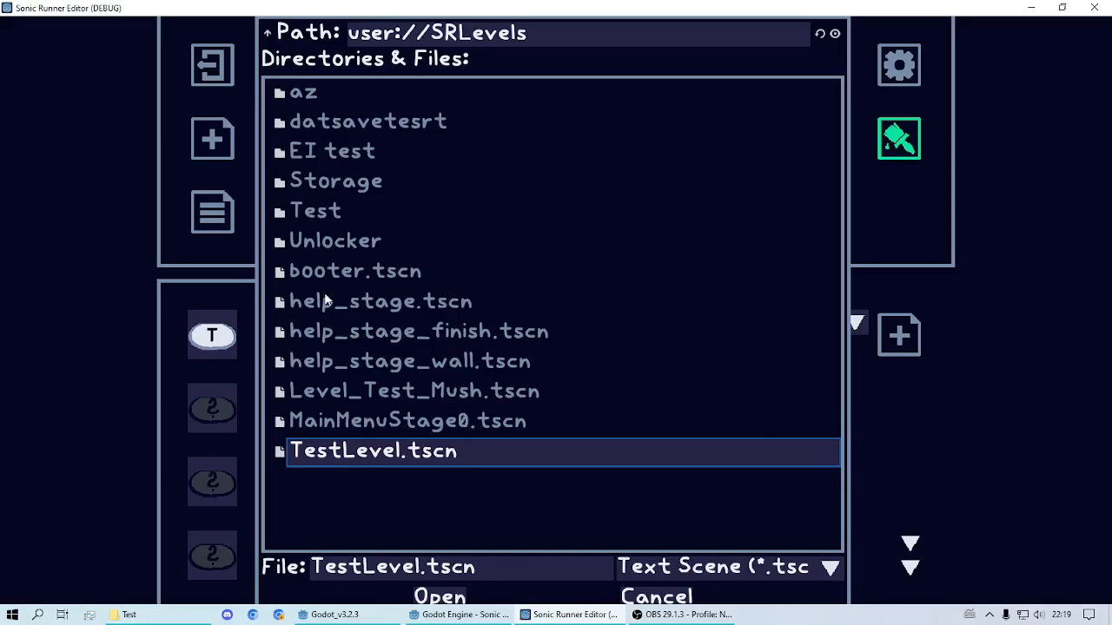
{"action": "left_click", "coordinate": [314, 213]}
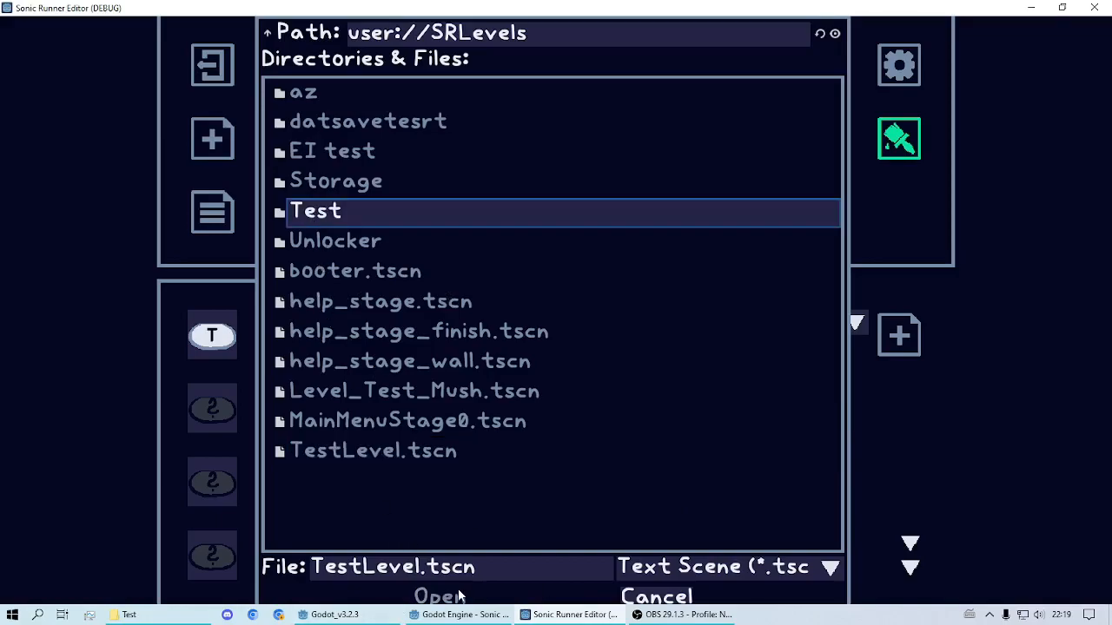
{"action": "left_click", "coordinate": [342, 272]}
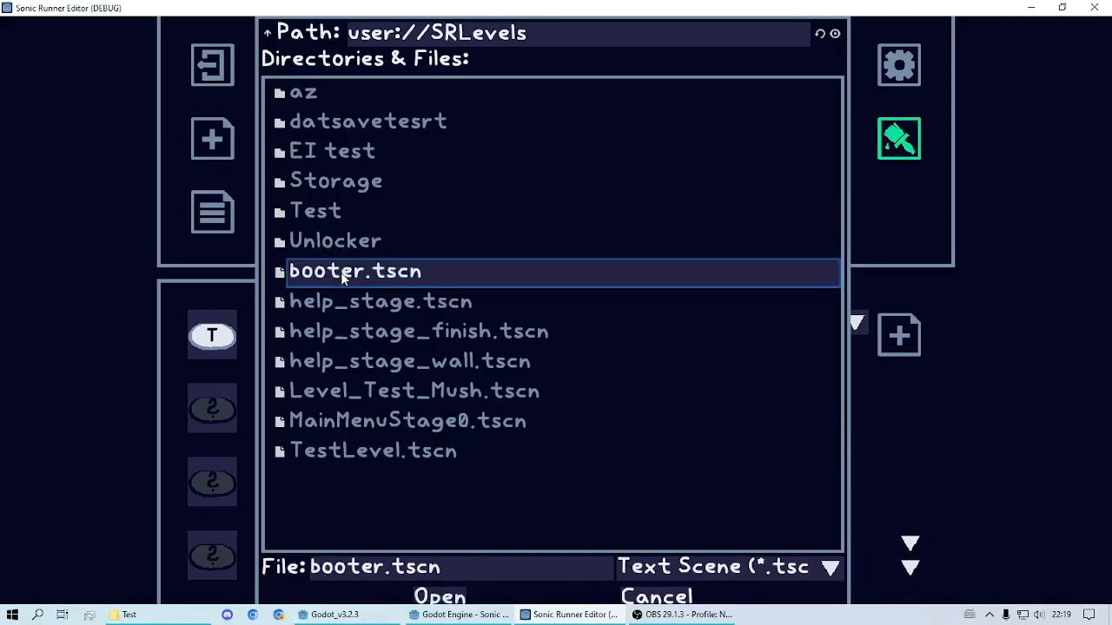
{"action": "left_click", "coordinate": [453, 597]}
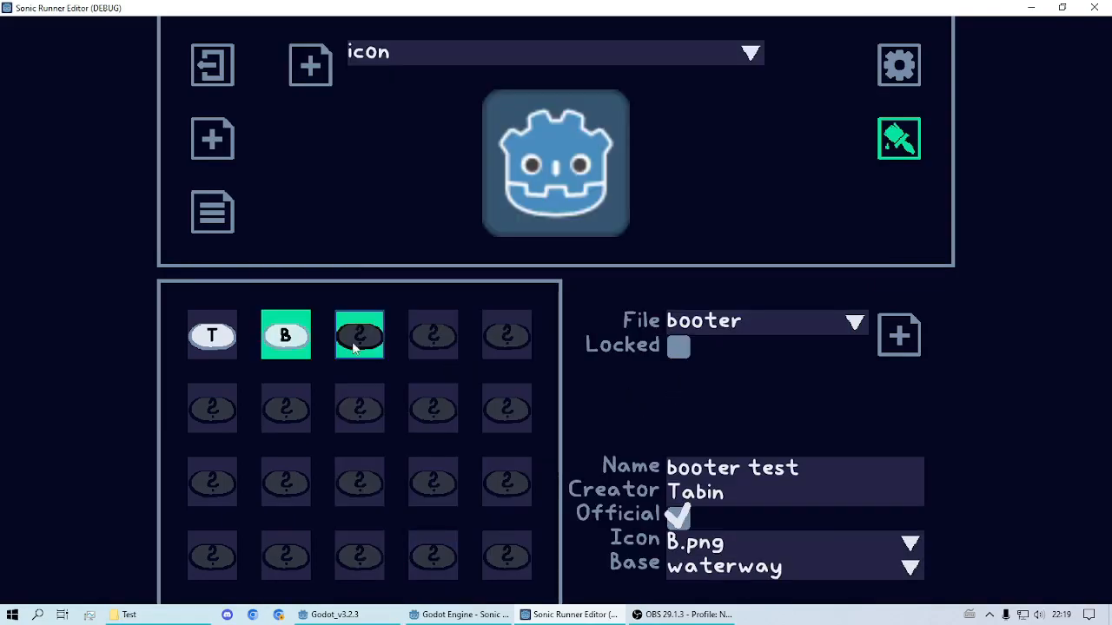
- Lock the booter level in the second slot and set its unlock type to Beat Level
{"action": "left_click", "coordinate": [678, 346]}
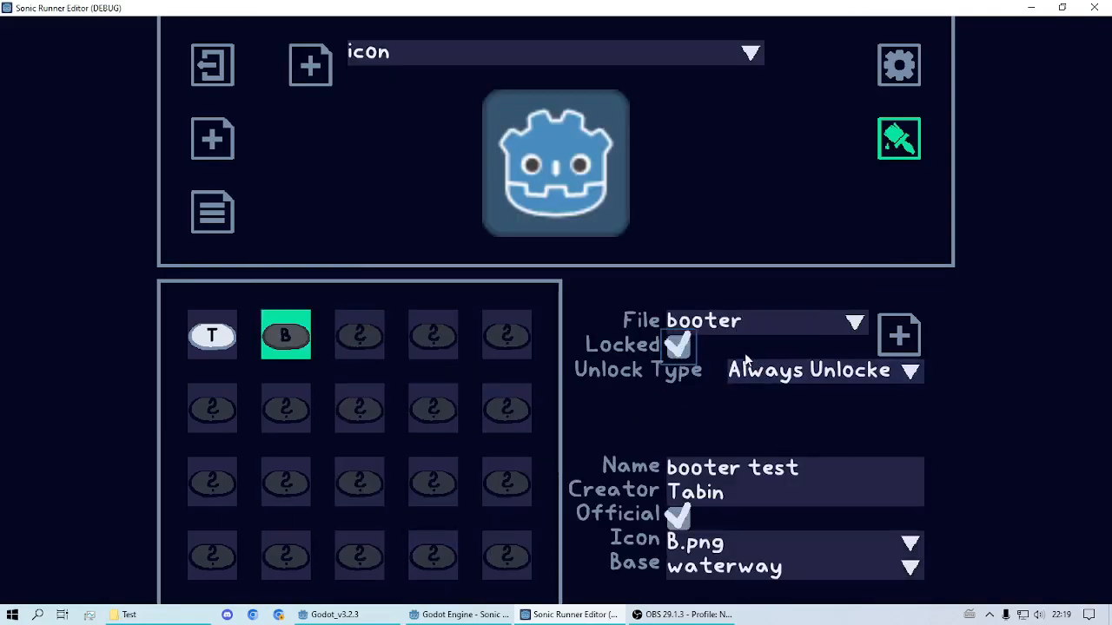
{"action": "left_click", "coordinate": [807, 374]}
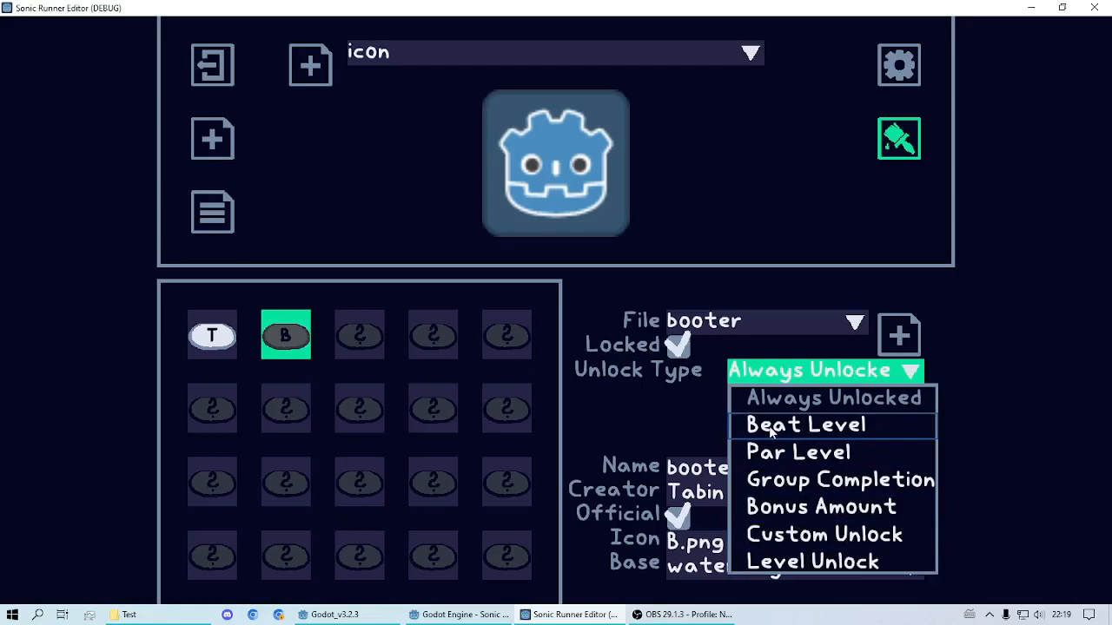
{"action": "left_click", "coordinate": [291, 329]}
{"action": "left_click", "coordinate": [366, 336]}
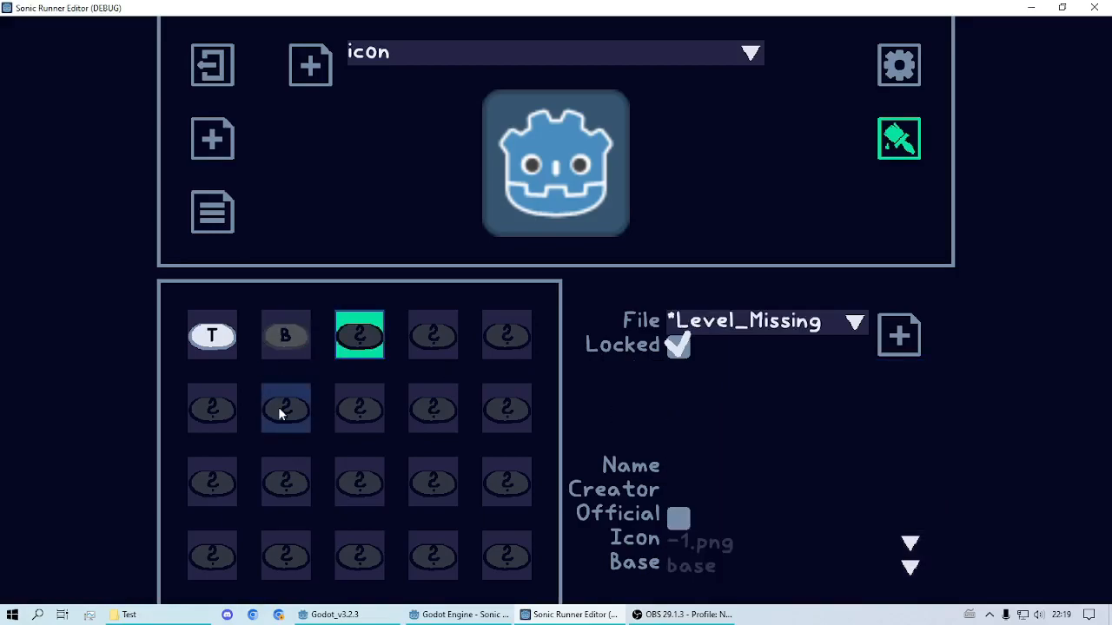
{"action": "left_click", "coordinate": [282, 344]}
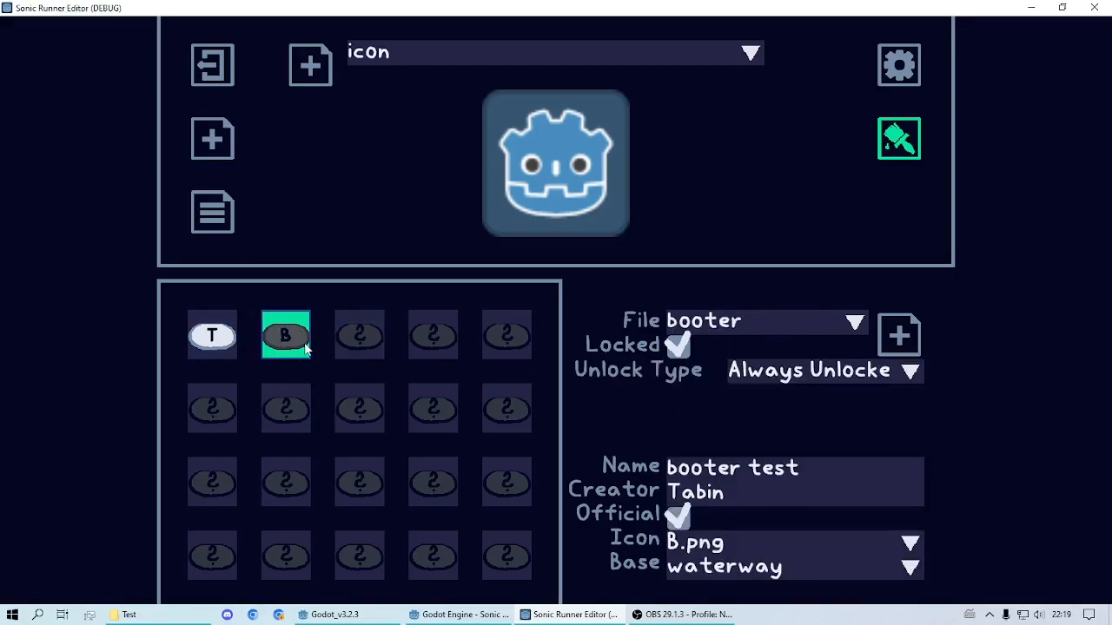
{"action": "left_click", "coordinate": [742, 372]}
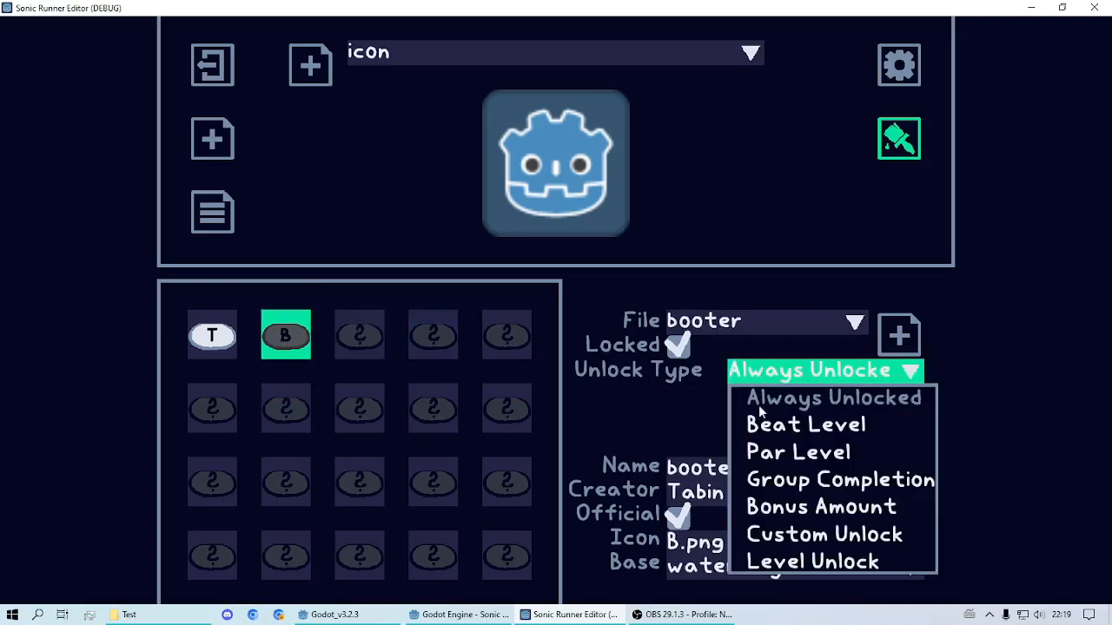
{"action": "left_click", "coordinate": [800, 430]}
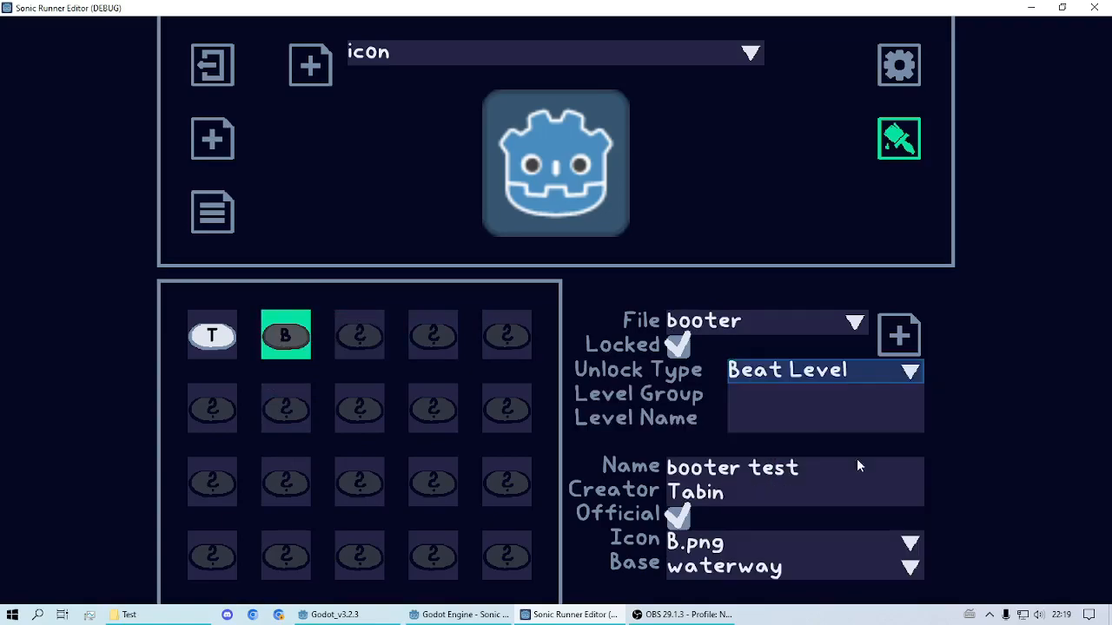
- In the group settings, try Beat Level as the group's unlock type and return it to Always Unlocked
{"action": "left_click", "coordinate": [902, 76]}
{"action": "left_click", "coordinate": [556, 101]}
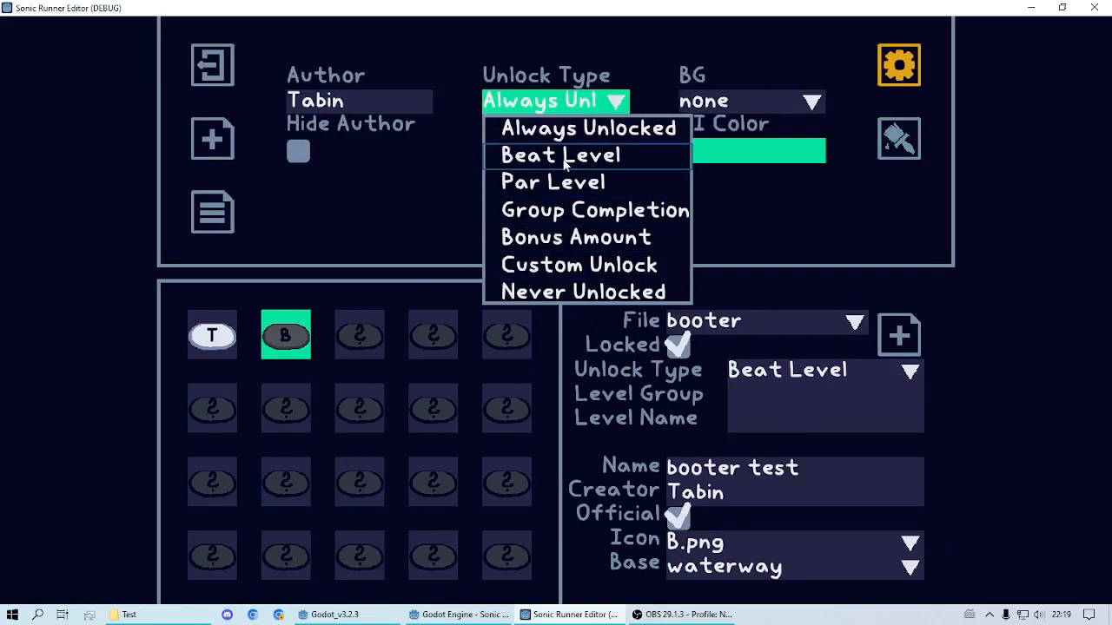
{"action": "left_click", "coordinate": [563, 156]}
{"action": "left_click", "coordinate": [560, 101]}
{"action": "left_click", "coordinate": [573, 132]}
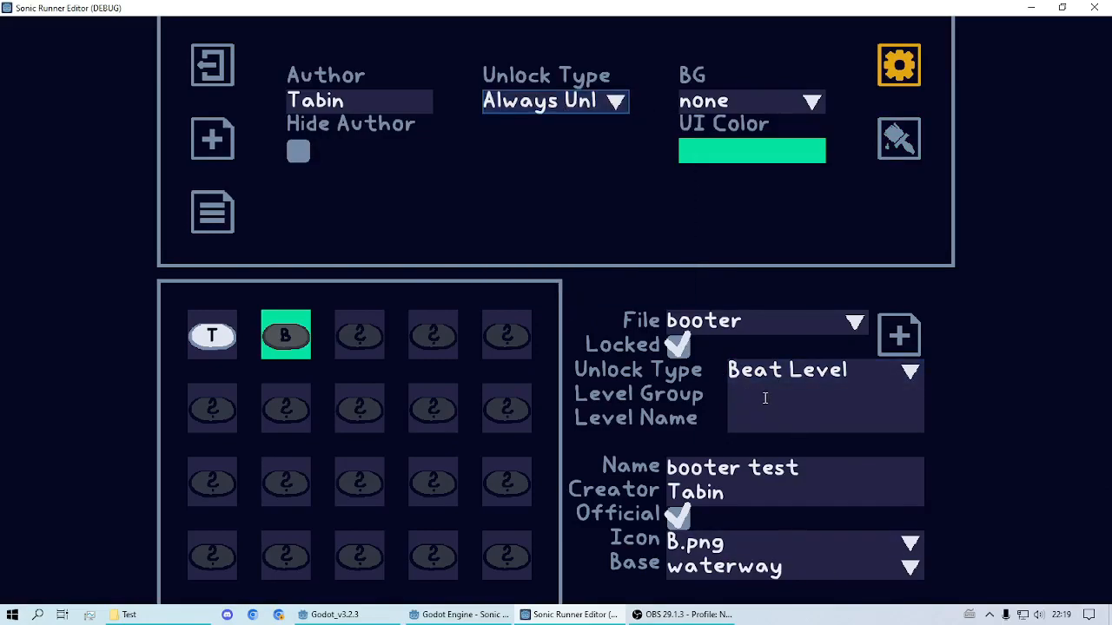
- Compare the unlock types offered for the whole group with those offered for the booter level
{"action": "left_click", "coordinate": [556, 101]}
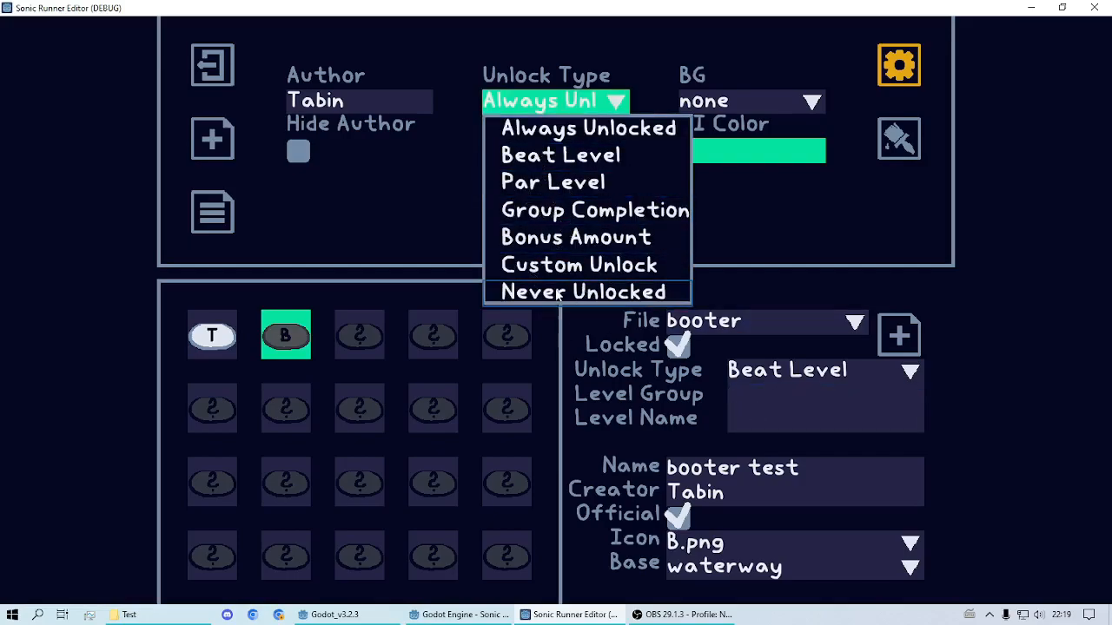
{"action": "left_click", "coordinate": [798, 371]}
{"action": "left_click", "coordinate": [780, 377]}
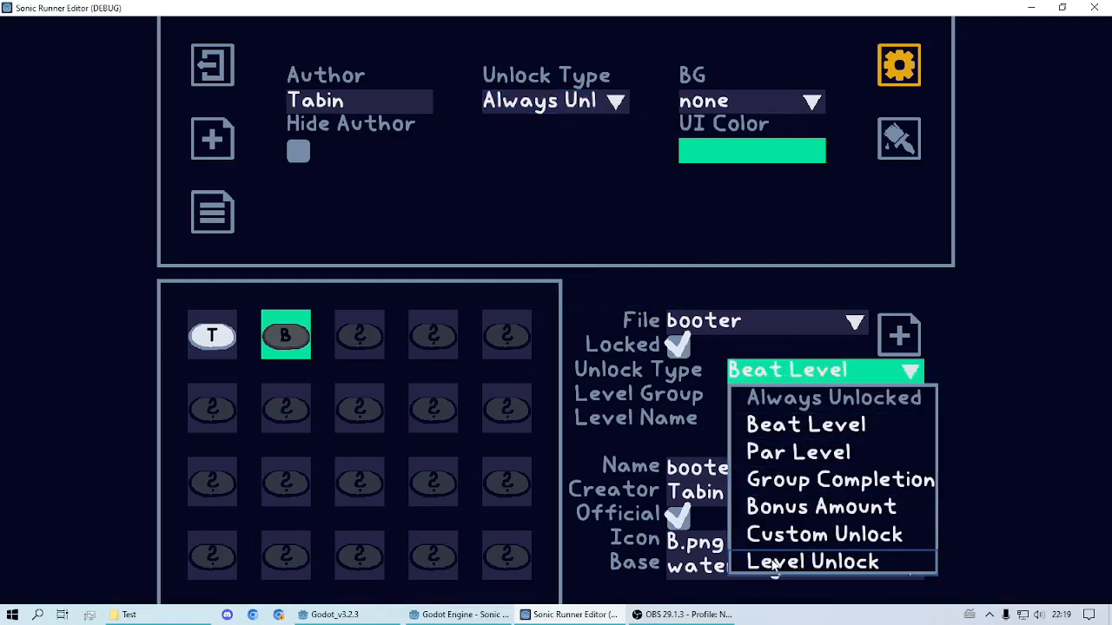
{"action": "left_click", "coordinate": [540, 151]}
{"action": "left_click", "coordinate": [543, 101]}
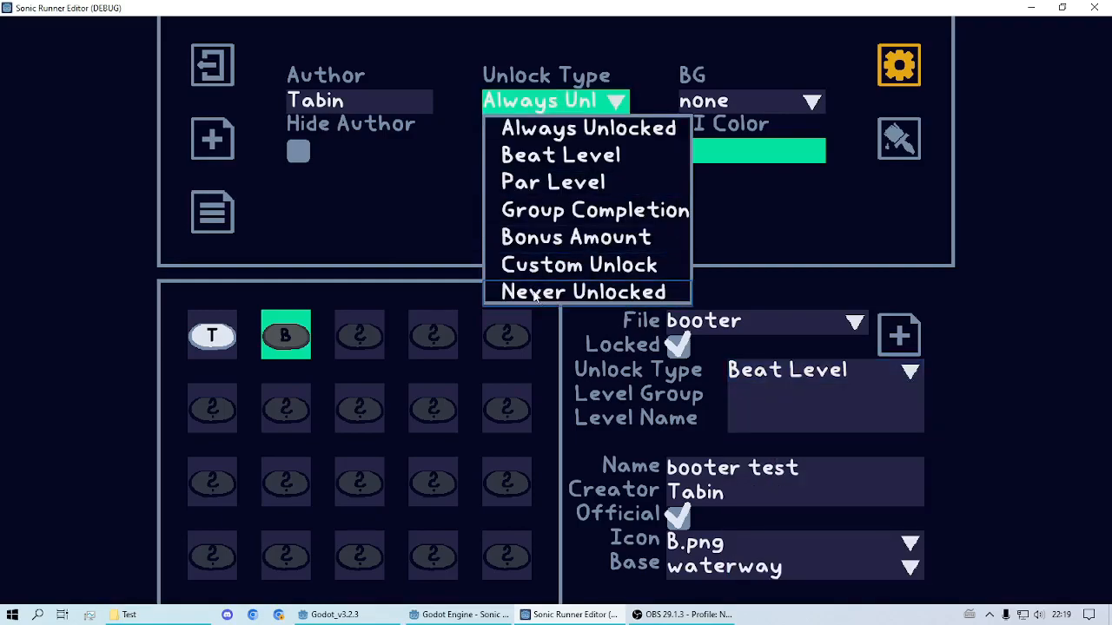
{"action": "left_click", "coordinate": [841, 373]}
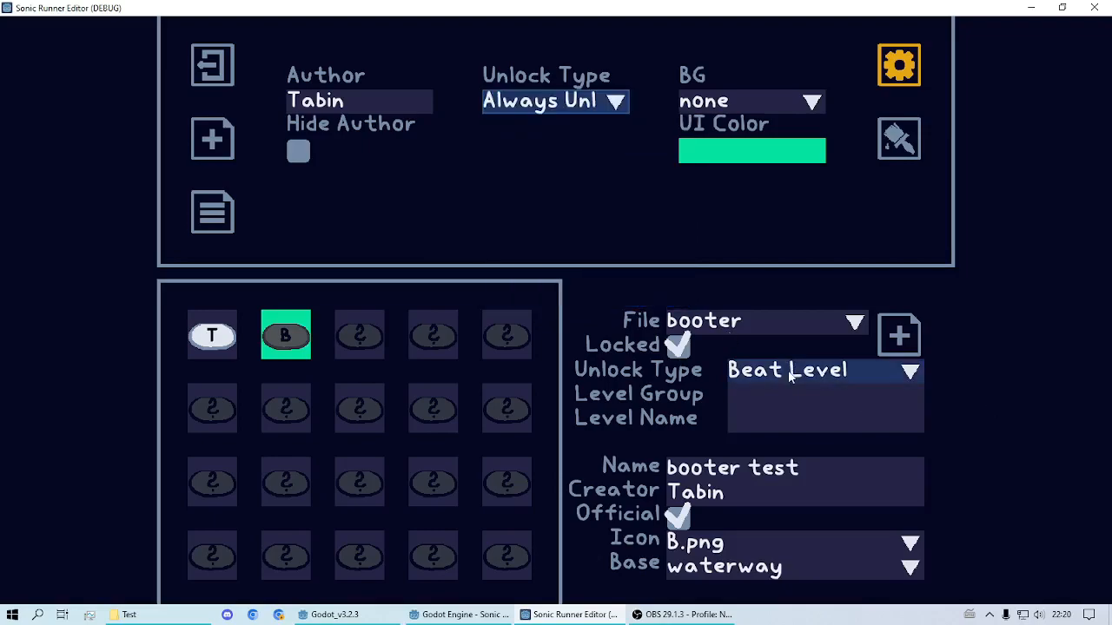
{"action": "left_click", "coordinate": [787, 365]}
{"action": "left_click", "coordinate": [844, 381]}
{"action": "left_click", "coordinate": [845, 380]}
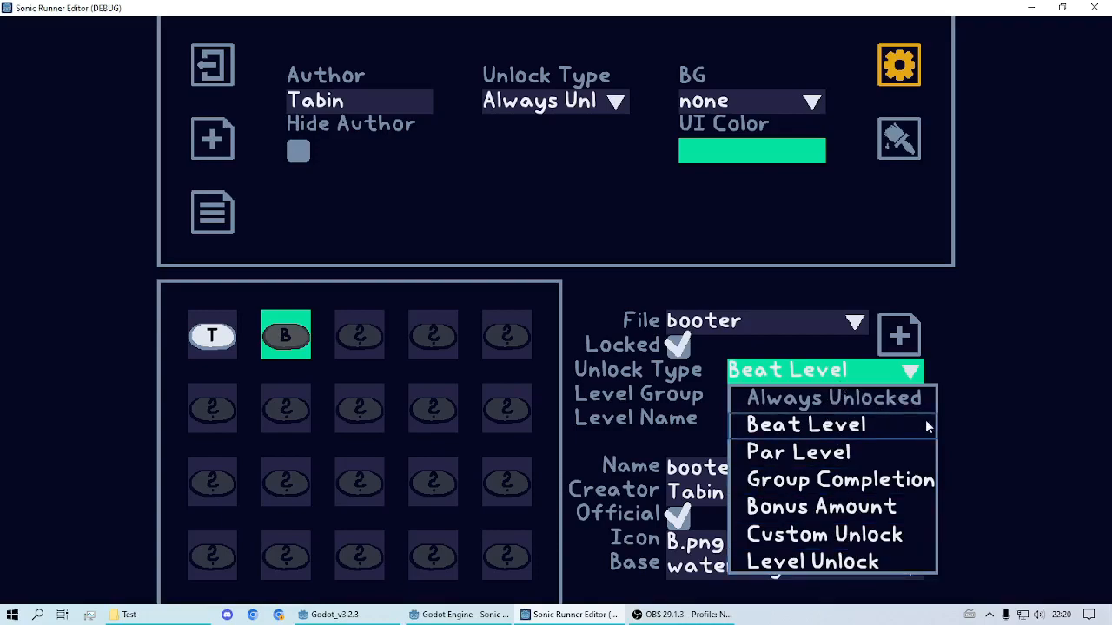
{"action": "left_click", "coordinate": [979, 416]}
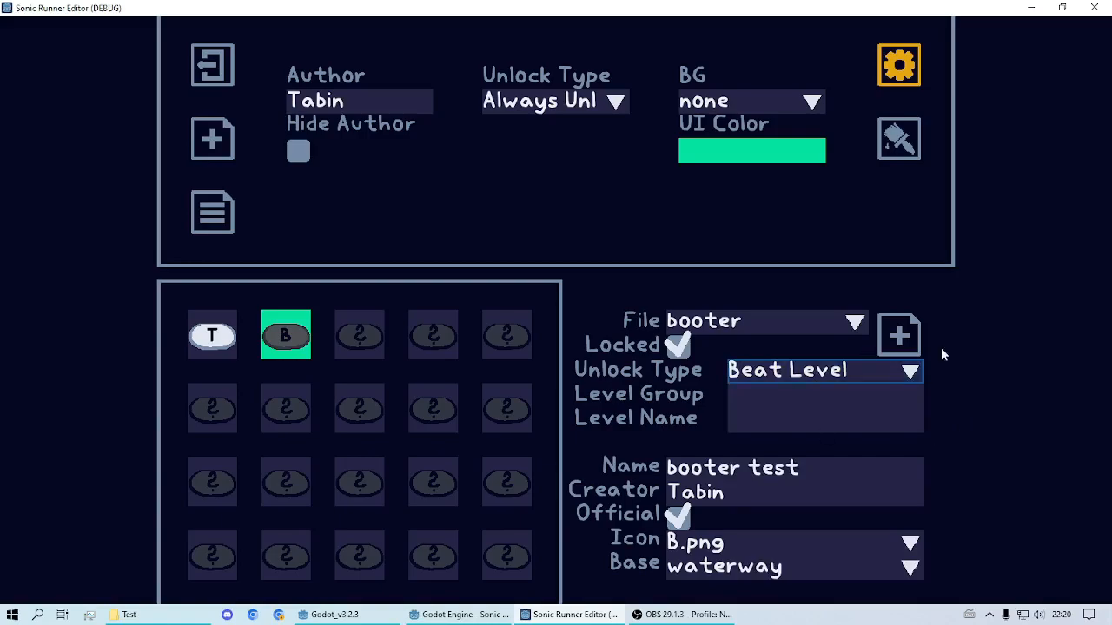
- Review the unlock types offered for the locked booter level, keeping Beat Level
{"action": "left_click", "coordinate": [828, 404]}
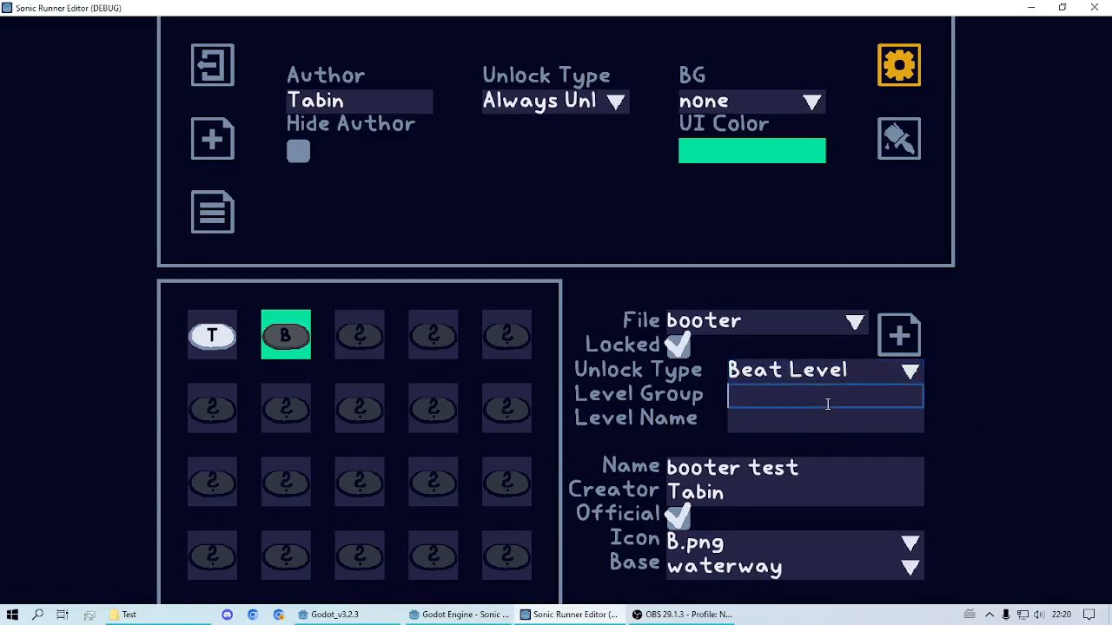
{"action": "left_click", "coordinate": [767, 376]}
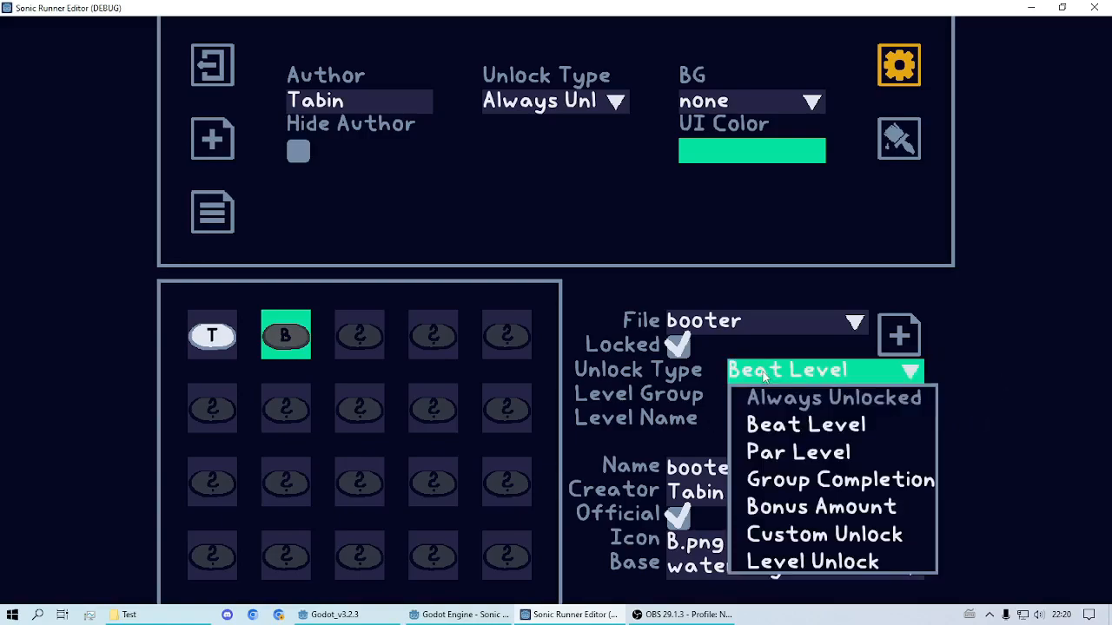
{"action": "left_click", "coordinate": [1067, 418]}
{"action": "left_click", "coordinate": [831, 398]}
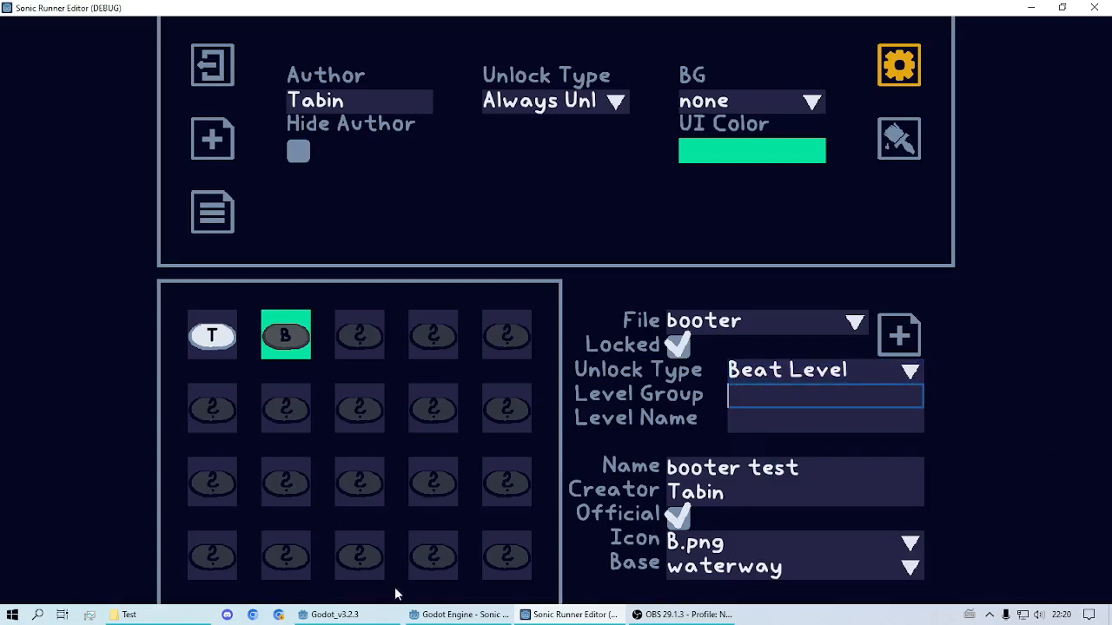
- Switch to File Explorer and browse the level files in the Storage folder inside SRLevels
{"action": "left_click", "coordinate": [147, 614]}
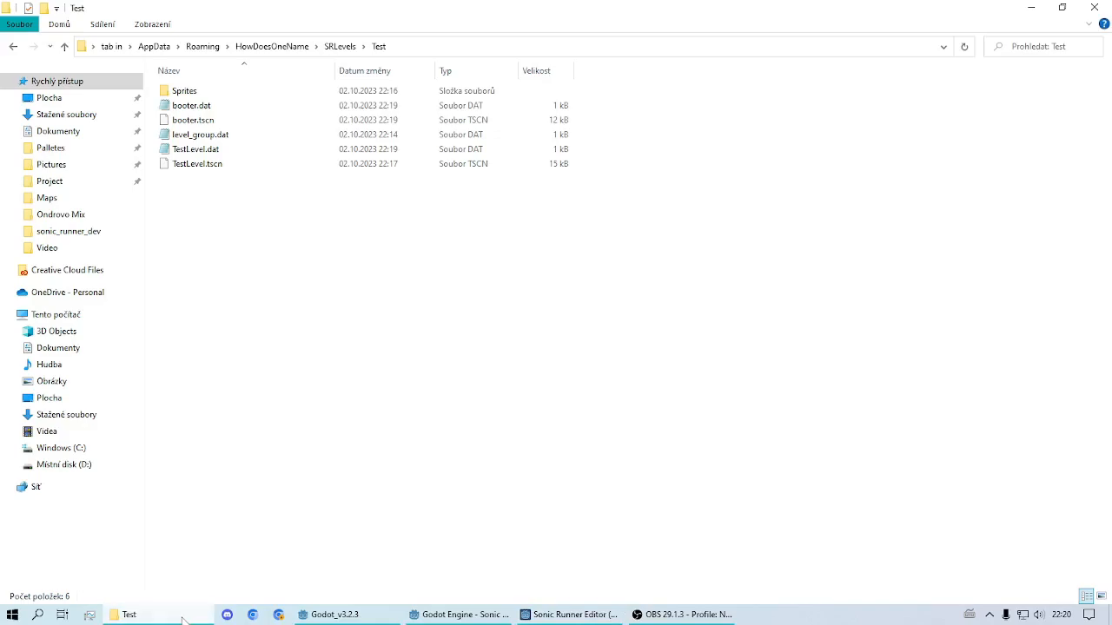
{"action": "left_click", "coordinate": [339, 46]}
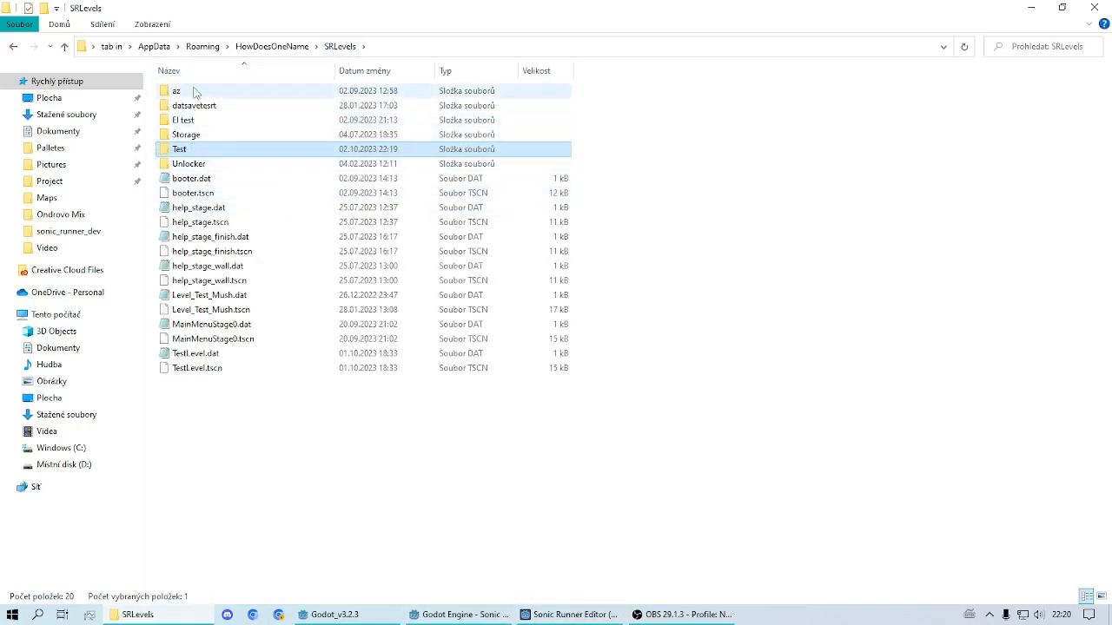
{"action": "double_click", "coordinate": [198, 134]}
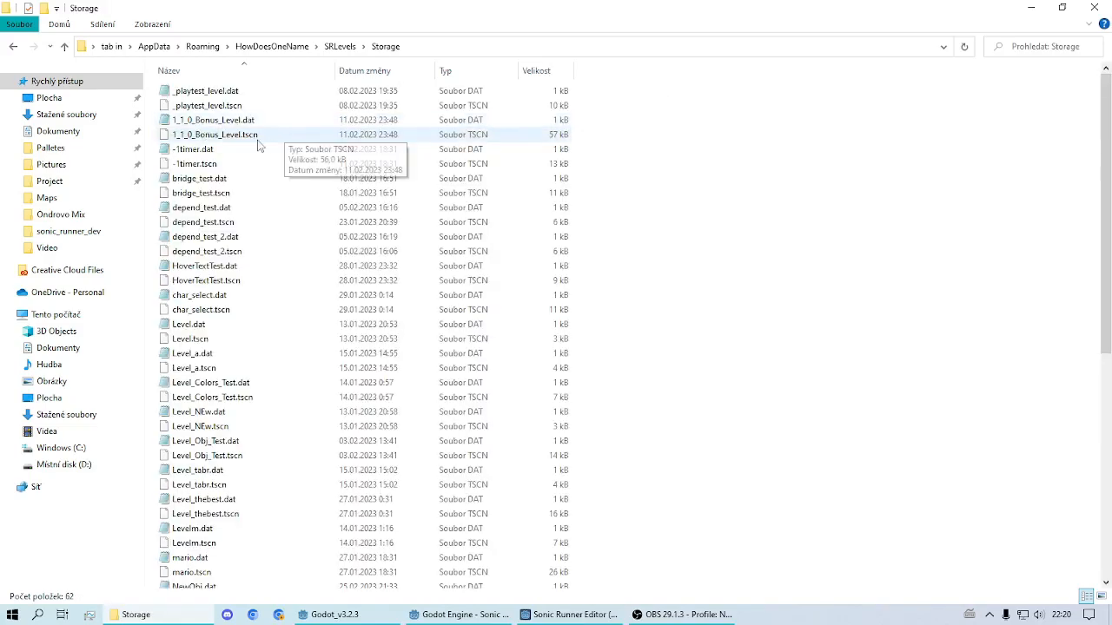
{"action": "scroll", "coordinate": [576, 236], "scroll_direction": "down", "scroll_amount": 4}
{"action": "left_click_drag", "start_coordinate": [623, 349], "coordinate": [246, 330]}
{"action": "left_click", "coordinate": [603, 370]}
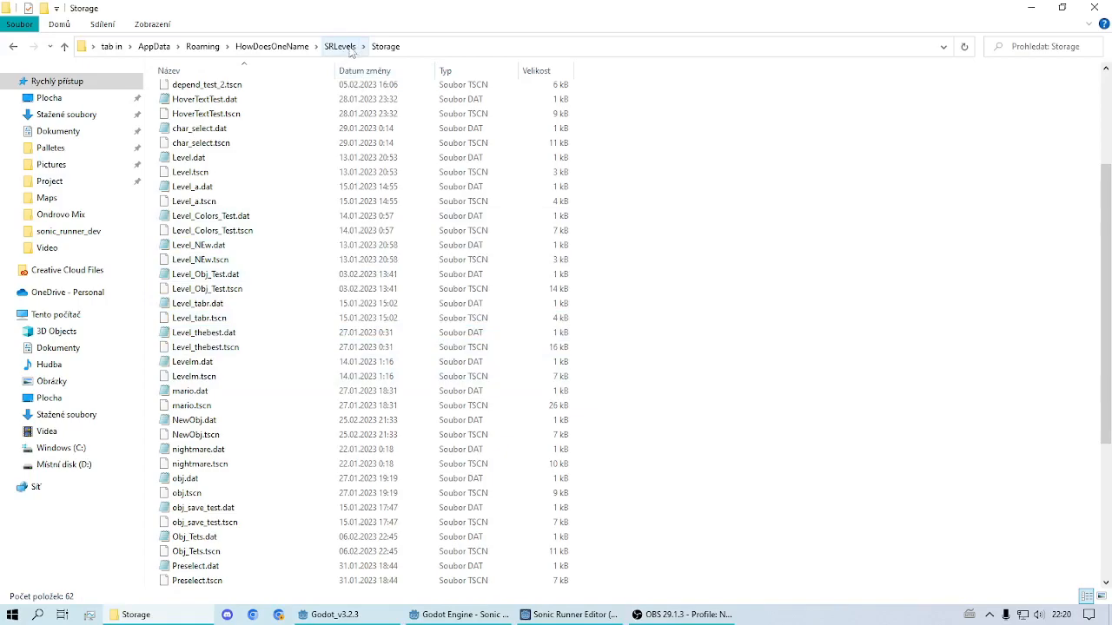
- Switch back to the Sonic Runner Editor and set the booter level's Level Group to user://SRLevels/Storage/
{"action": "left_click", "coordinate": [615, 618]}
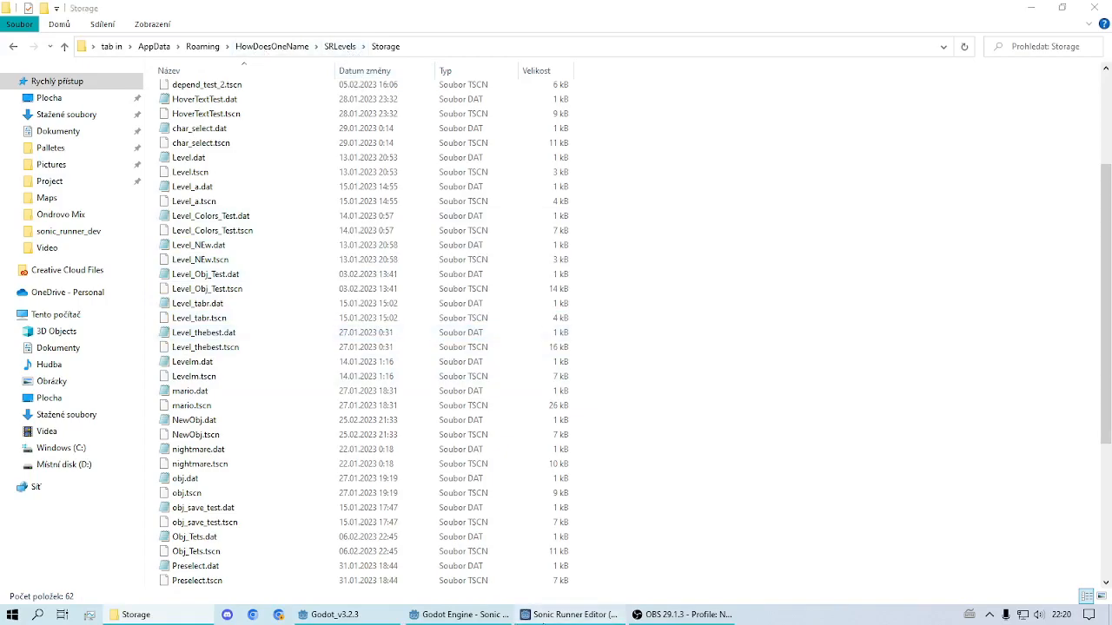
{"action": "type", "text": "use"}
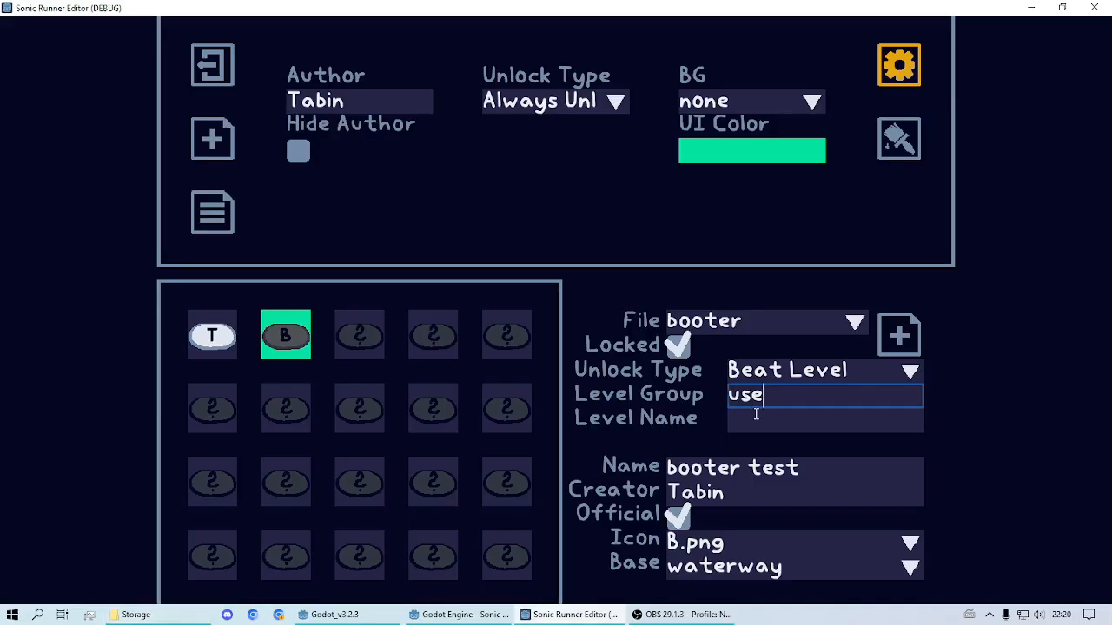
{"action": "type", "text": "r://Sto"}
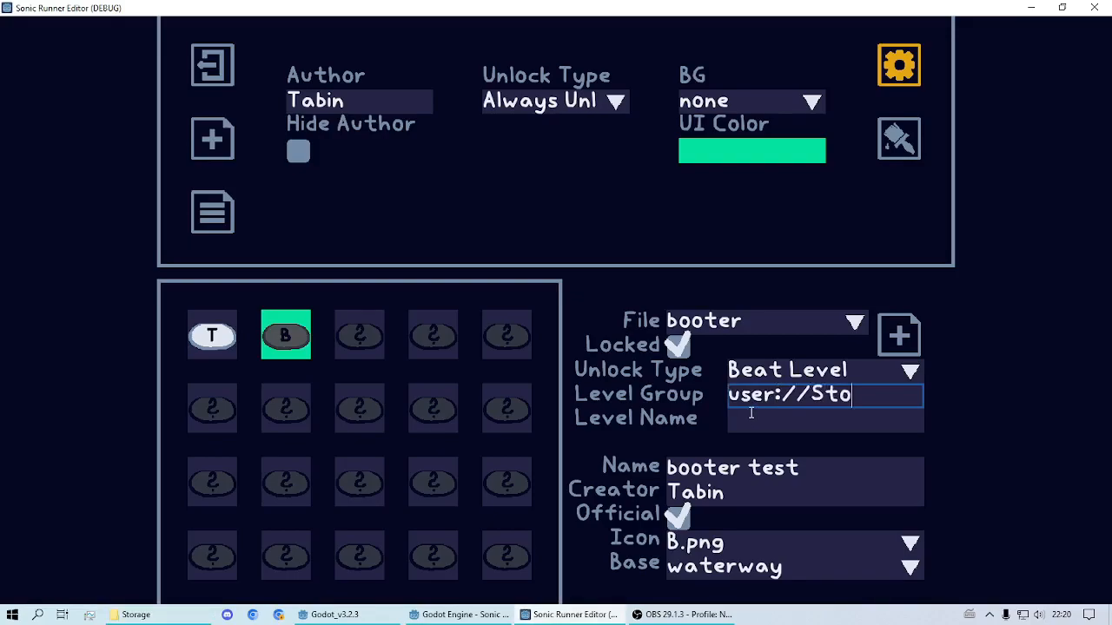
{"action": "key", "text": "BackSpace"}
{"action": "key", "text": "BackSpace"}
{"action": "type", "text": "RLevels"}
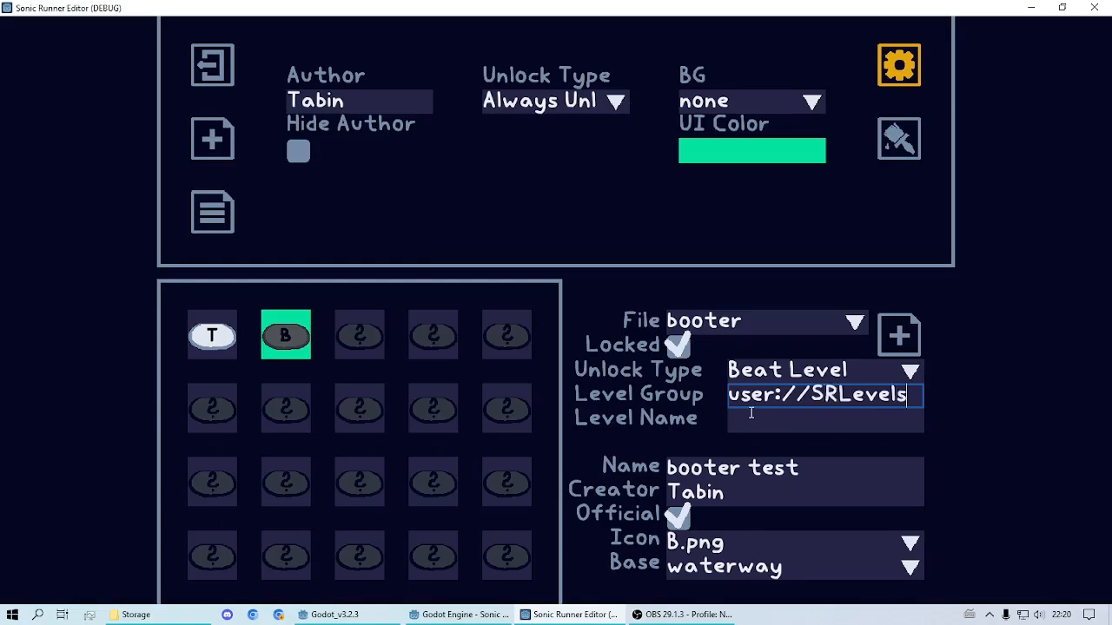
{"action": "type", "text": "/Sto"}
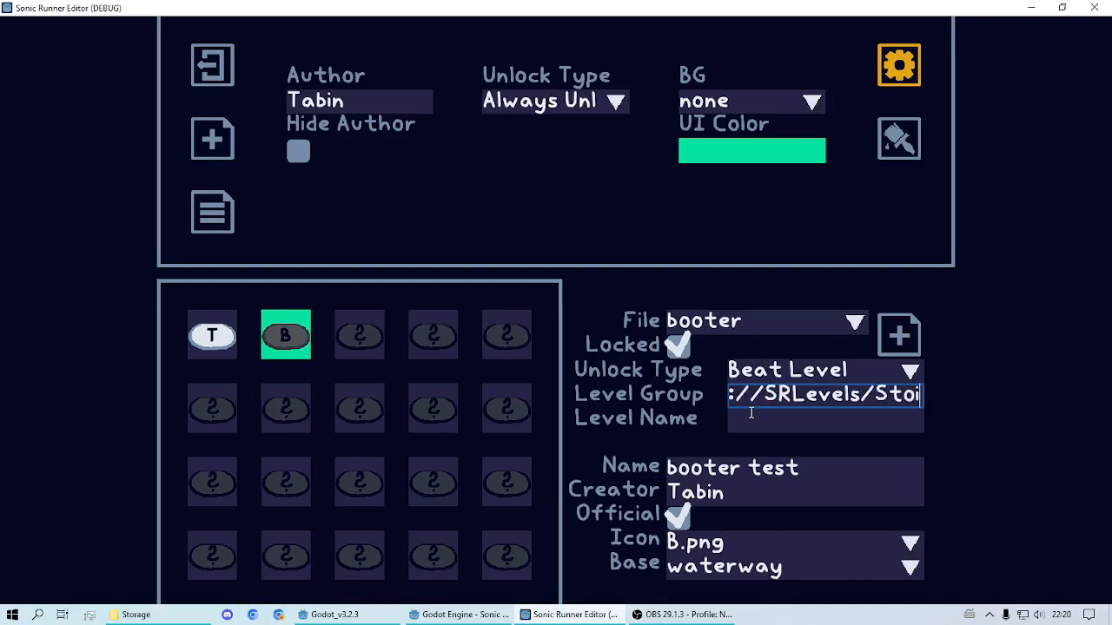
{"action": "type", "text": "rage"}
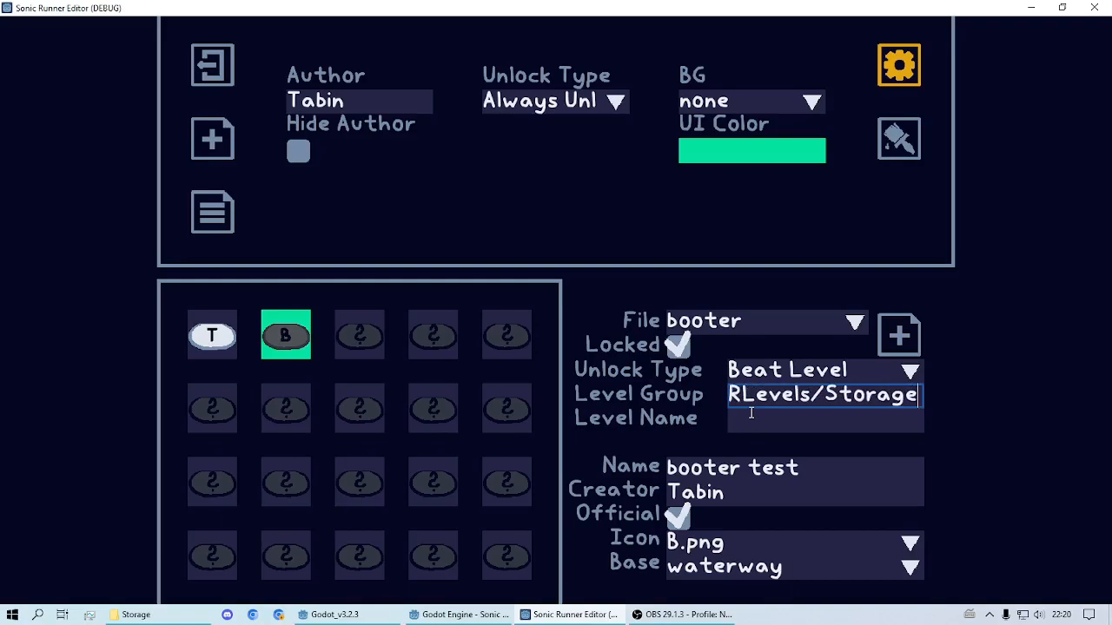
{"action": "type", "text": "/"}
- Look up a level in the Storage folder and set the booter level's required Level Name to Level_a
{"action": "left_click", "coordinate": [130, 614]}
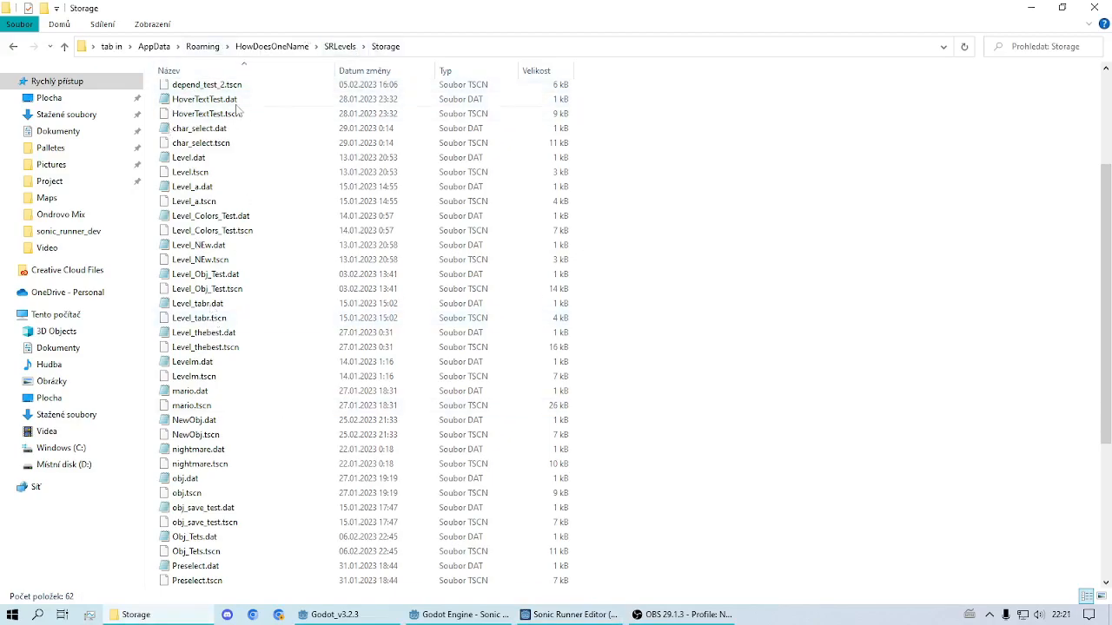
{"action": "left_click", "coordinate": [556, 615]}
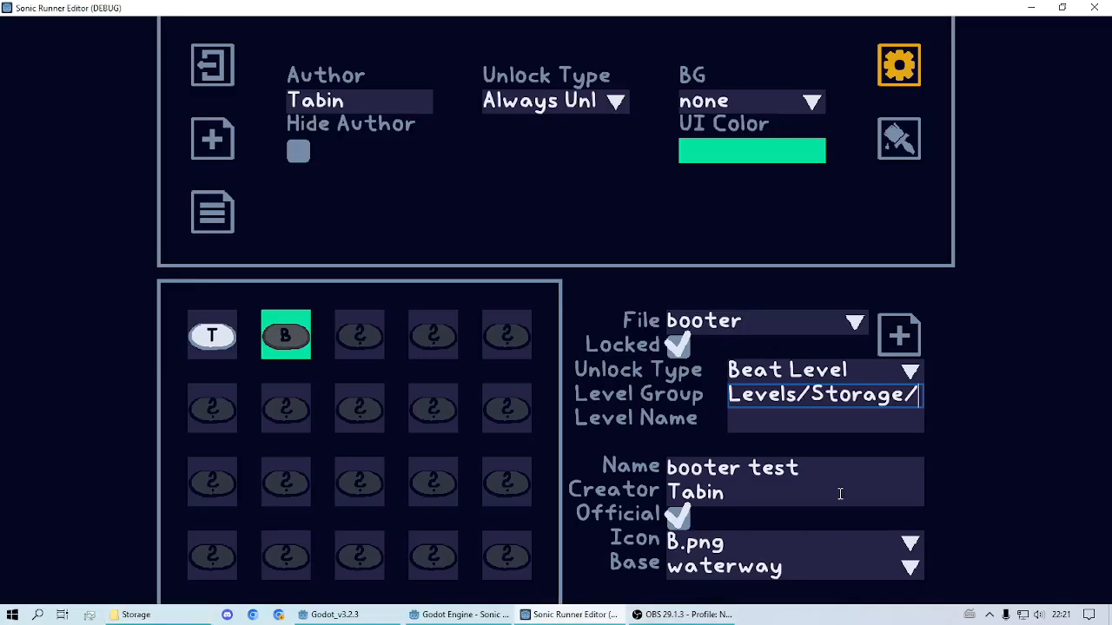
{"action": "left_click", "coordinate": [800, 417]}
{"action": "key", "text": "alt+Tab"}
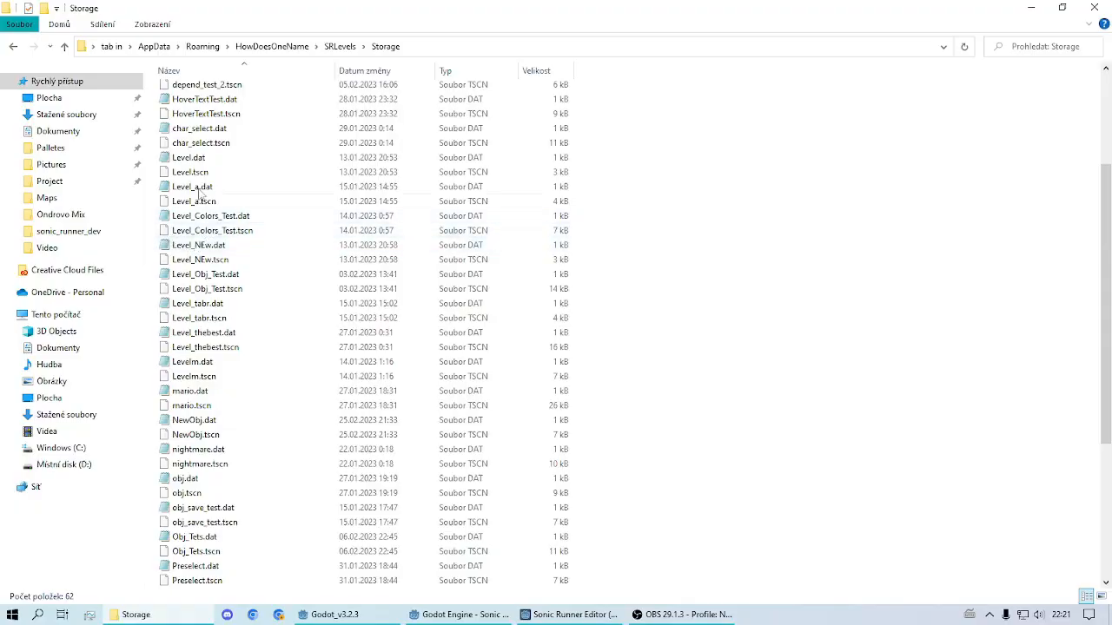
{"action": "key", "text": "alt+Tab"}
{"action": "type", "text": "Le"}
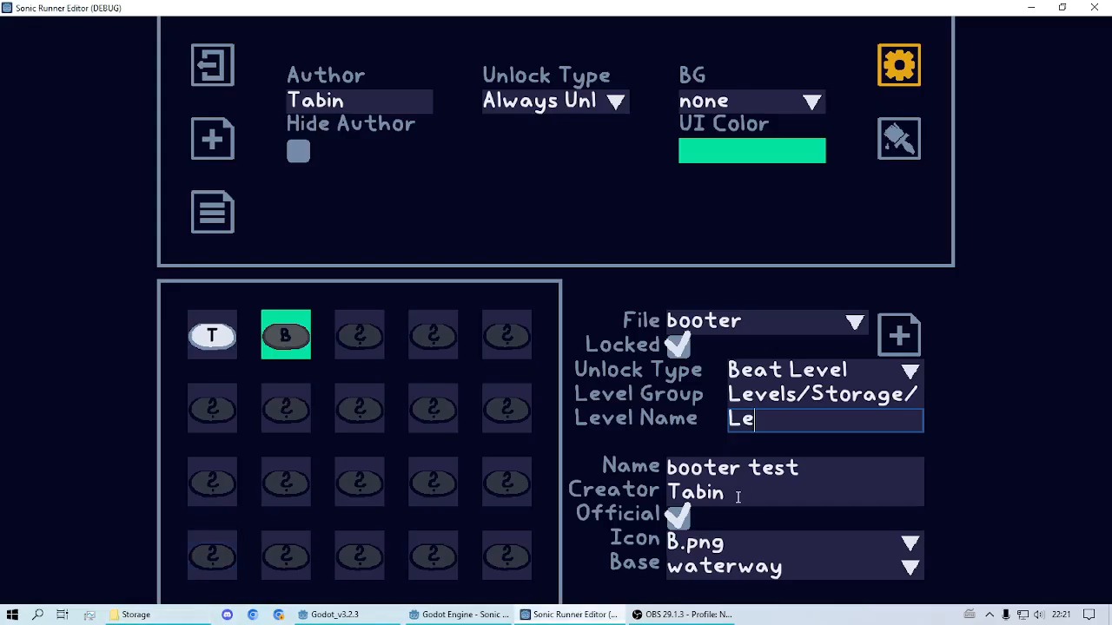
{"action": "type", "text": "vel_a"}
- Check the complete Level Group path entered for the booter level from end to start
{"action": "left_click", "coordinate": [917, 399]}
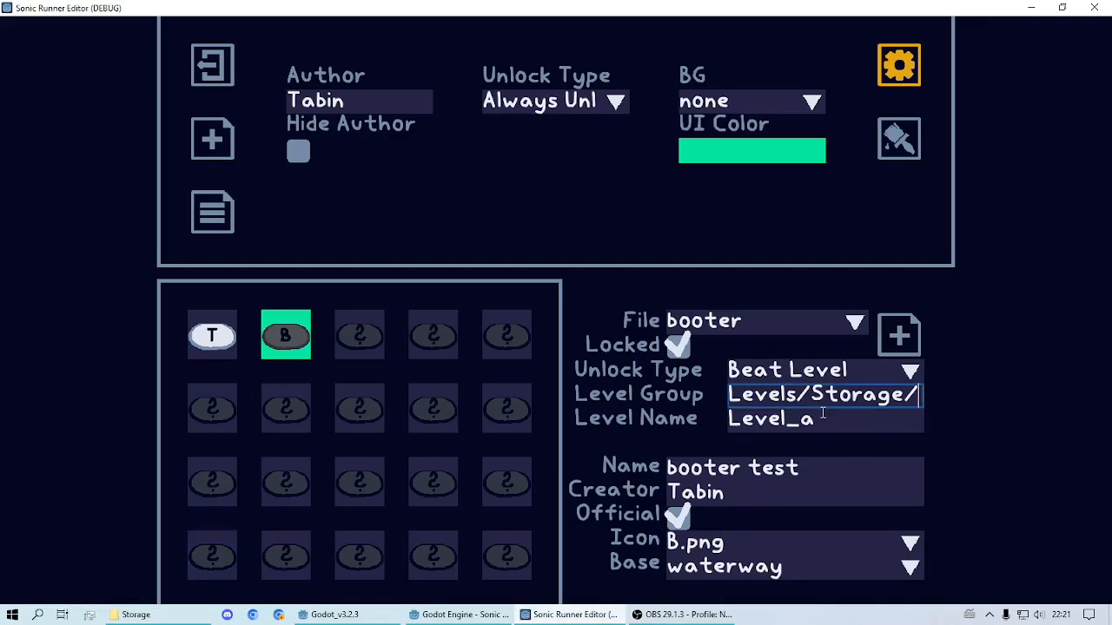
{"action": "left_click", "coordinate": [770, 397]}
{"action": "key", "text": "Left"}
{"action": "key", "text": "Left"}
{"action": "key", "text": "Left"}
{"action": "key", "text": "Right"}
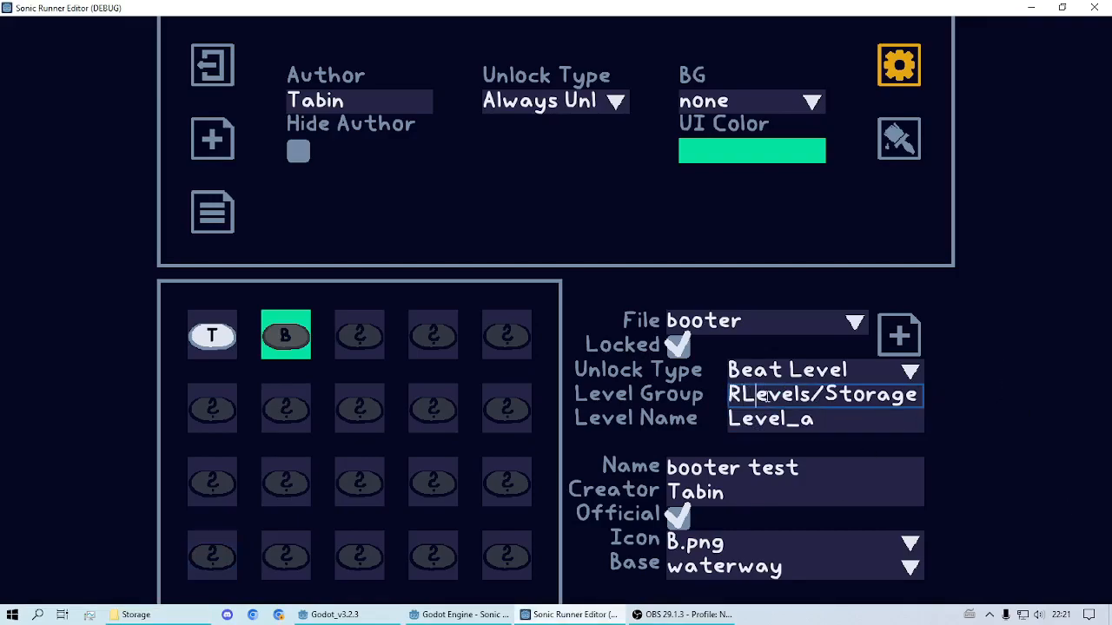
{"action": "left_click", "coordinate": [914, 401]}
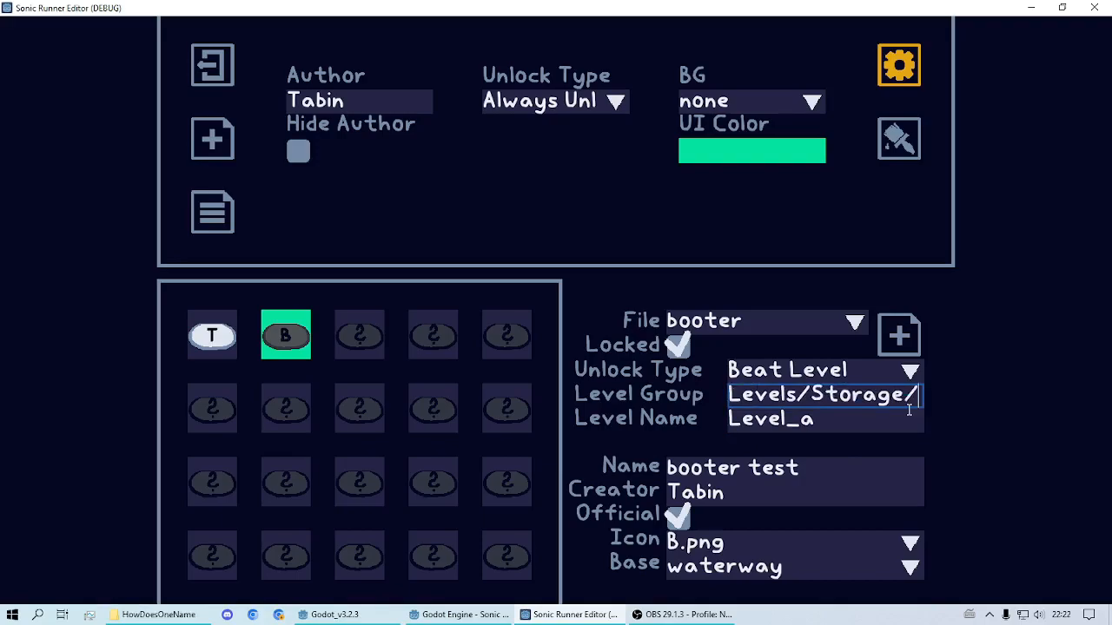
{"action": "left_click", "coordinate": [736, 397]}
{"action": "key", "text": "Left"}
{"action": "key", "text": "Left"}
{"action": "key", "text": "Left"}
{"action": "key", "text": "Left"}
{"action": "key", "text": "Left"}
{"action": "key", "text": "Left"}
{"action": "key", "text": "Left"}
{"action": "key", "text": "Left"}
{"action": "key", "text": "Left"}
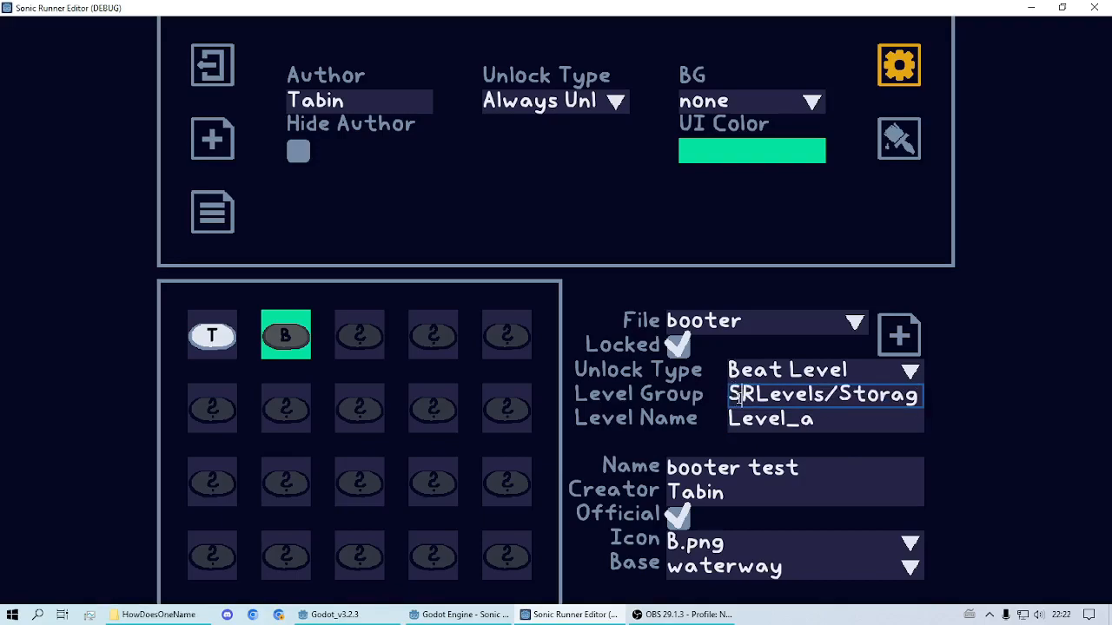
{"action": "key", "text": "Right"}
{"action": "key", "text": "Right"}
{"action": "key", "text": "Right"}
{"action": "key", "text": "Right"}
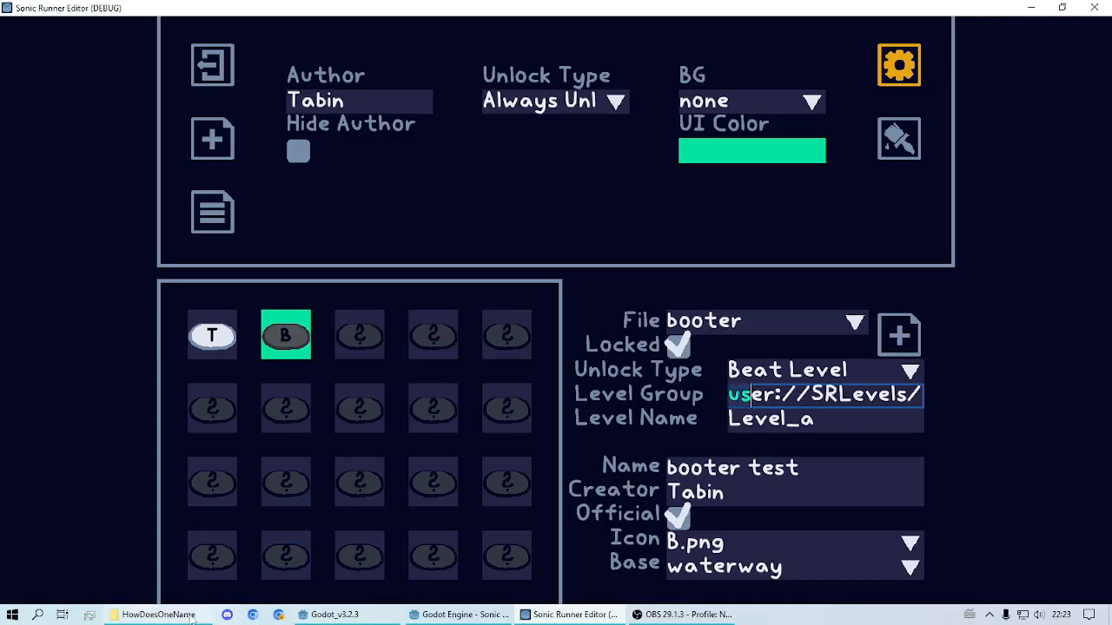
- Switch to File Explorer to view the HowDoesOneName data folder within Roaming, and return to the Sonic Runner Editor
{"action": "left_click", "coordinate": [159, 615]}
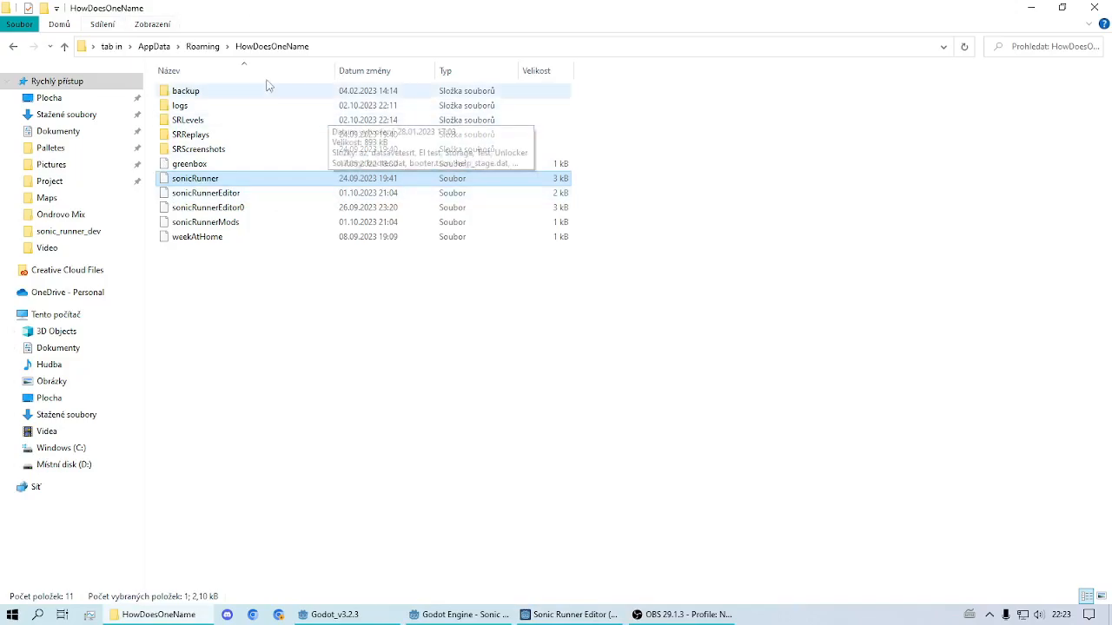
{"action": "left_click", "coordinate": [199, 48]}
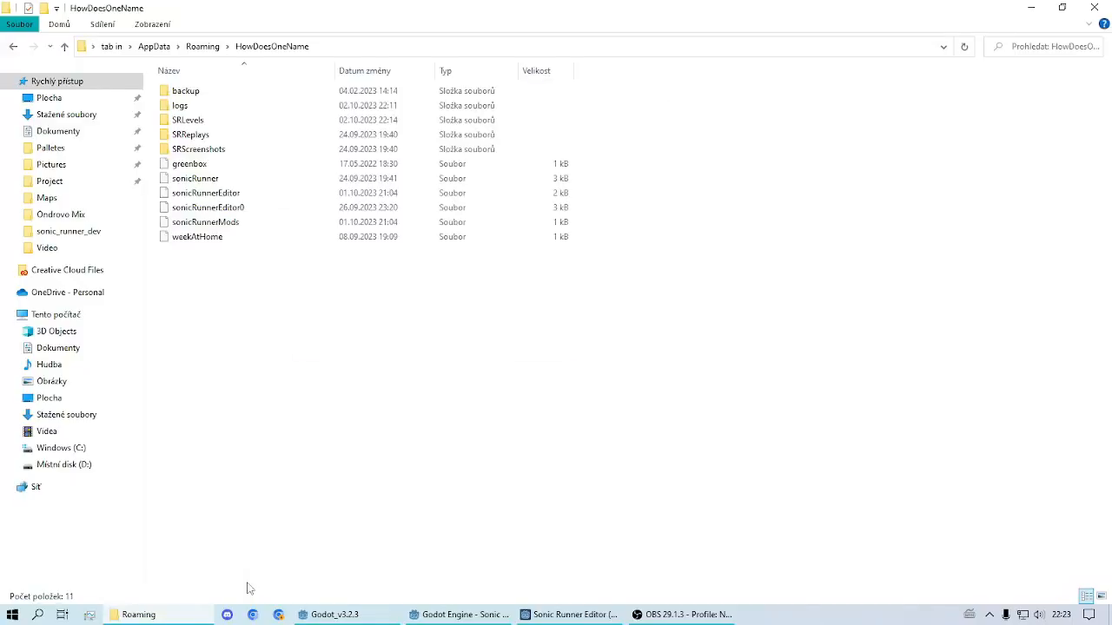
{"action": "left_click", "coordinate": [569, 614]}
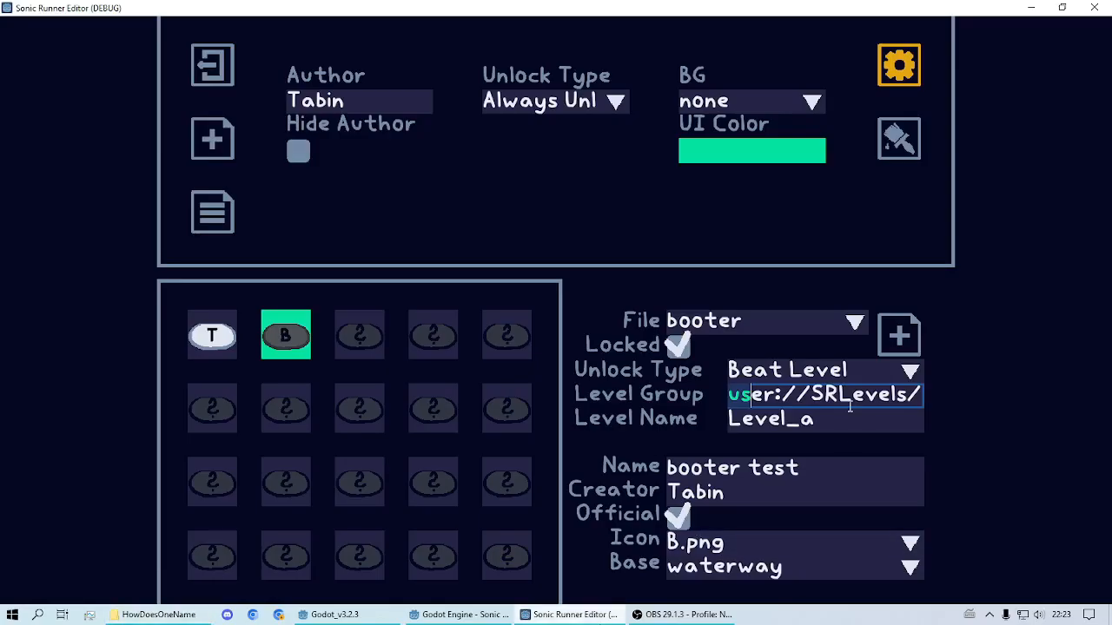
- Examine the user:// prefix, slashes and folder names that make up the booter level's Level Group path
{"action": "left_click", "coordinate": [785, 390]}
{"action": "left_click_drag", "start_coordinate": [807, 397], "coordinate": [730, 397]}
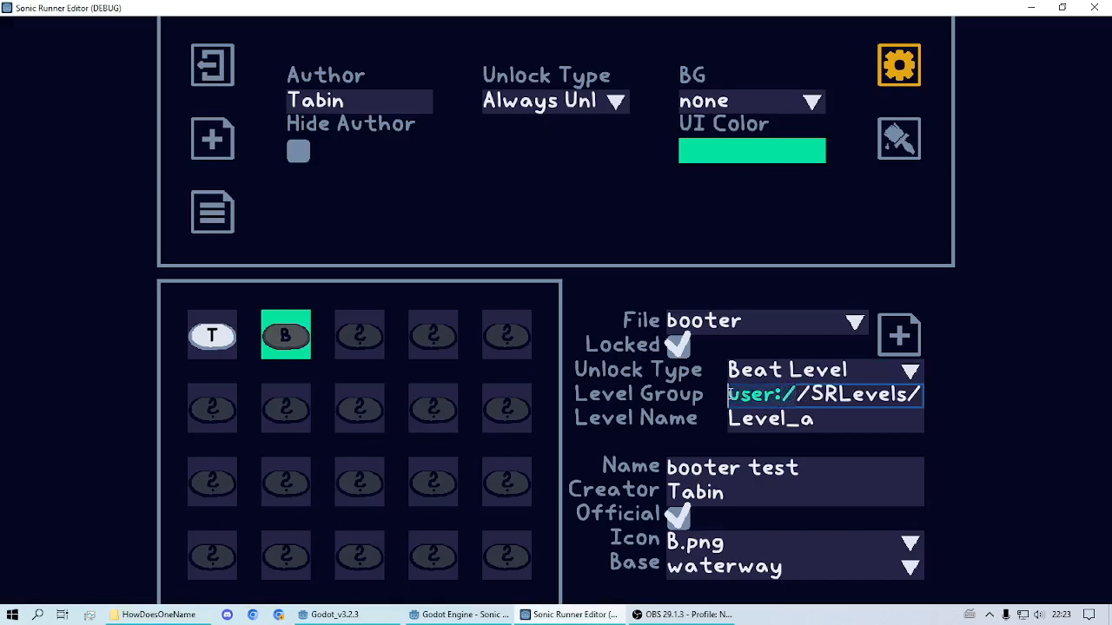
{"action": "left_click", "coordinate": [819, 396]}
{"action": "left_click_drag", "start_coordinate": [807, 397], "coordinate": [792, 397]}
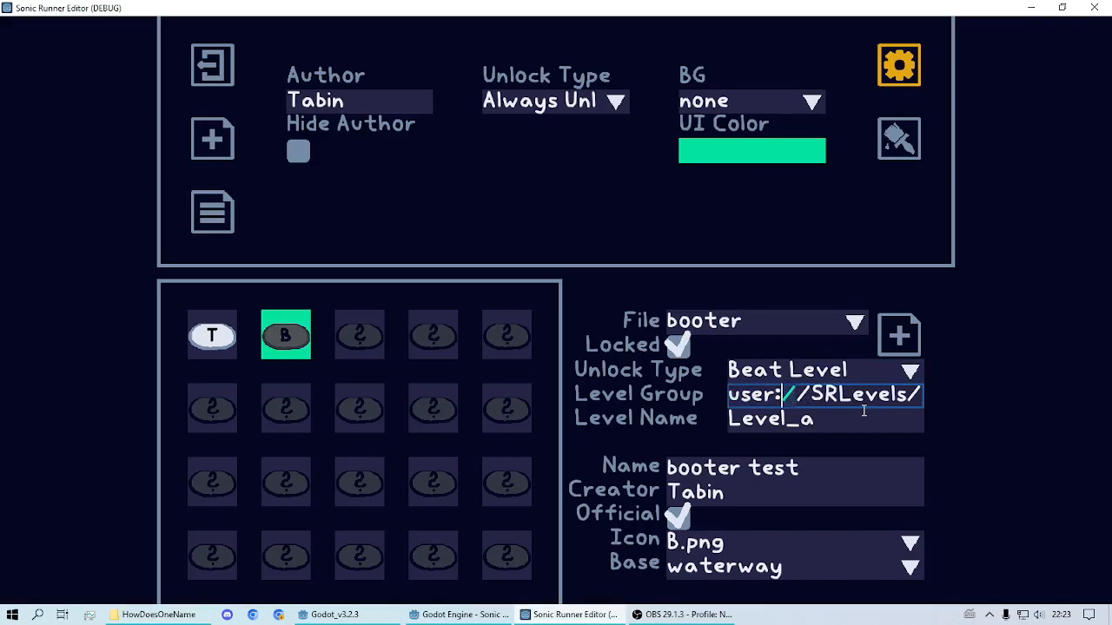
{"action": "key", "text": "Right"}
{"action": "key", "text": "Right"}
{"action": "key", "text": "Left"}
{"action": "key", "text": "Right"}
{"action": "key", "text": "Right"}
{"action": "key", "text": "Right"}
{"action": "key", "text": "Right"}
{"action": "key", "text": "Right"}
{"action": "key", "text": "Right"}
{"action": "key", "text": "Right"}
{"action": "key", "text": "Right"}
{"action": "key", "text": "Right"}
{"action": "key", "text": "Right"}
{"action": "key", "text": "Right"}
{"action": "key", "text": "Left"}
{"action": "key", "text": "Left"}
{"action": "key", "text": "Left"}
{"action": "key", "text": "Left"}
{"action": "key", "text": "Left"}
{"action": "key", "text": "Left"}
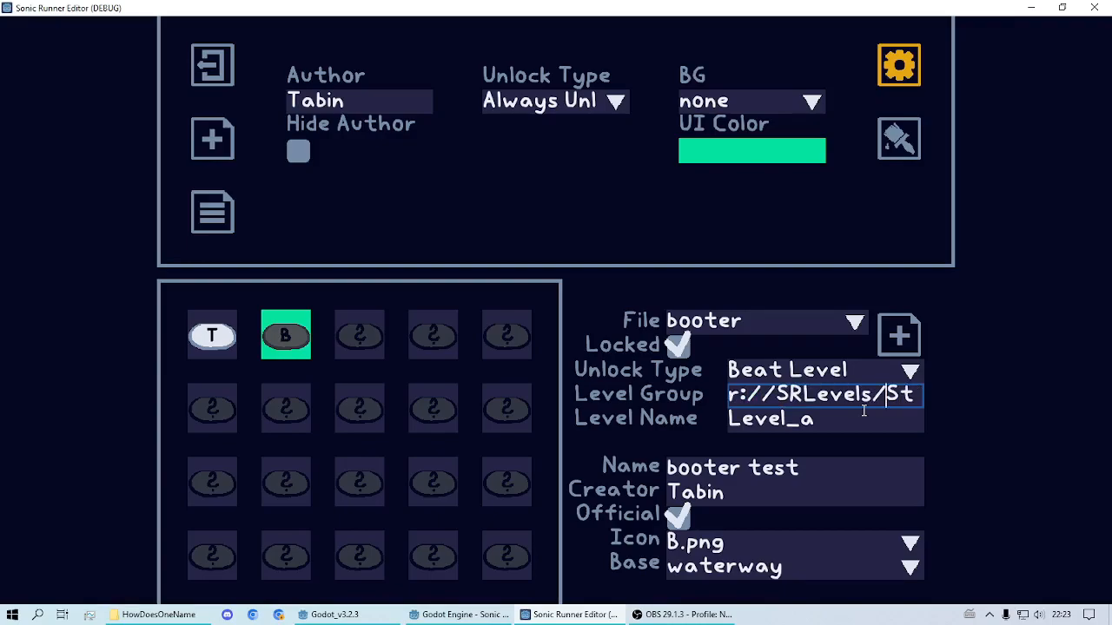
{"action": "key", "text": "Right"}
{"action": "key", "text": "Right"}
{"action": "key", "text": "Right"}
{"action": "key", "text": "Right"}
{"action": "key", "text": "Right"}
{"action": "key", "text": "Right"}
{"action": "key", "text": "Right"}
{"action": "key", "text": "Right"}
{"action": "key", "text": "Right"}
{"action": "key", "text": "Right"}
{"action": "key", "text": "Right"}
{"action": "key", "text": "Right"}
{"action": "key", "text": "Right"}
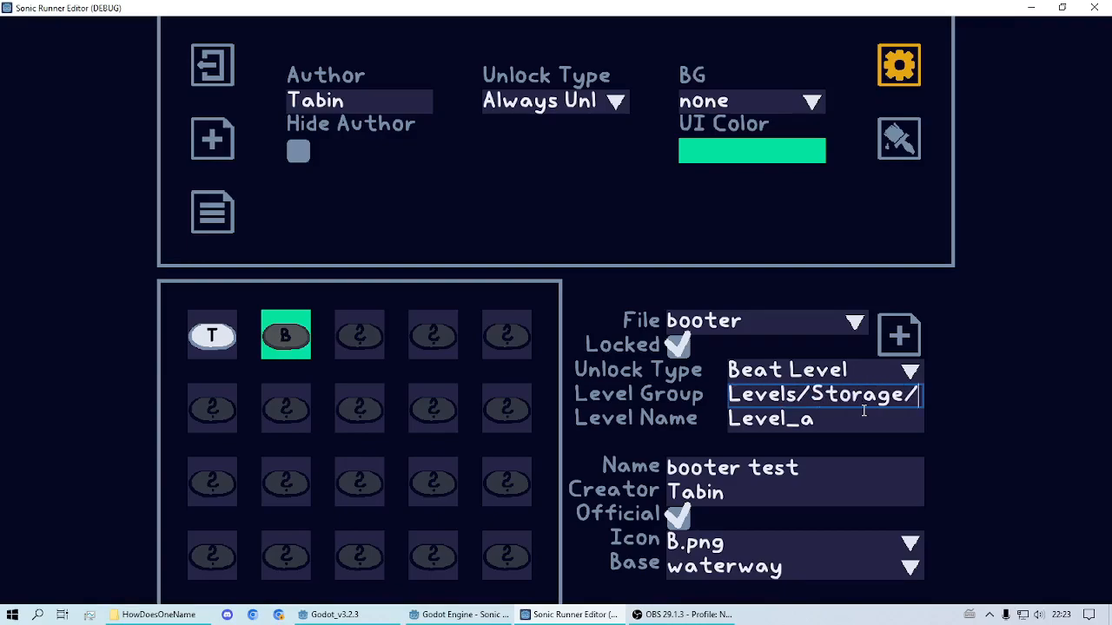
{"action": "key", "text": "Left"}
{"action": "key", "text": "Left"}
{"action": "key", "text": "Left"}
{"action": "key", "text": "Right"}
{"action": "key", "text": "Right"}
{"action": "key", "text": "Right"}
{"action": "left_click", "coordinate": [801, 391]}
{"action": "left_click_drag", "start_coordinate": [787, 393], "coordinate": [559, 395]}
{"action": "left_click", "coordinate": [805, 399]}
{"action": "left_click_drag", "start_coordinate": [753, 397], "coordinate": [729, 396]}
{"action": "left_click", "coordinate": [800, 396]}
{"action": "left_click", "coordinate": [772, 397]}
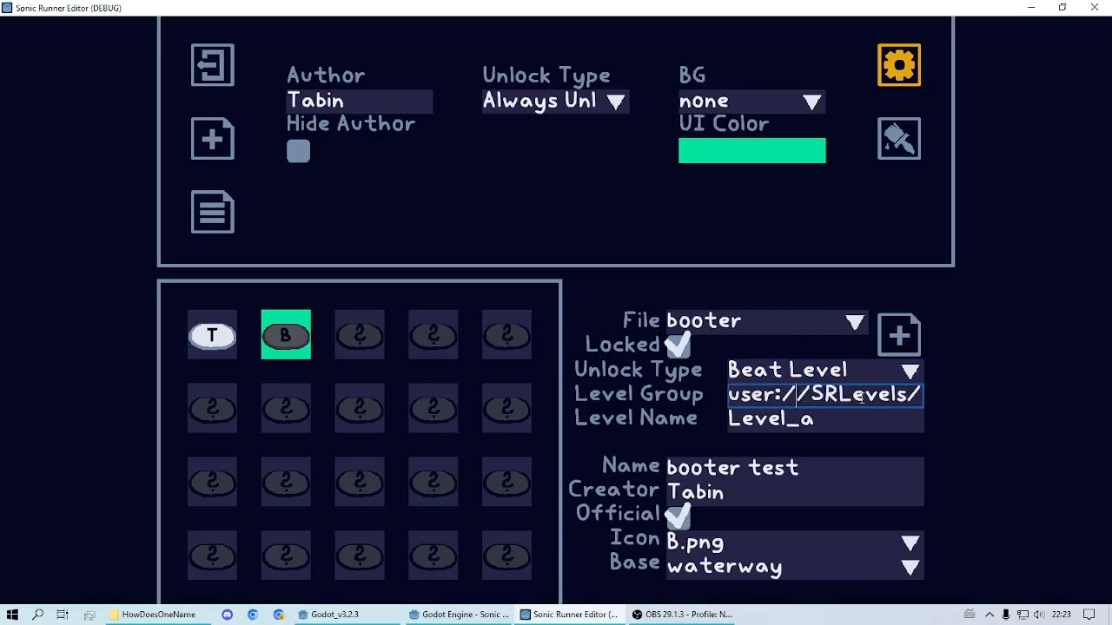
- Replace the user://SRLevels part of the booter level's Level Group path with res://Scenes
{"action": "left_click_drag", "start_coordinate": [908, 396], "coordinate": [633, 390]}
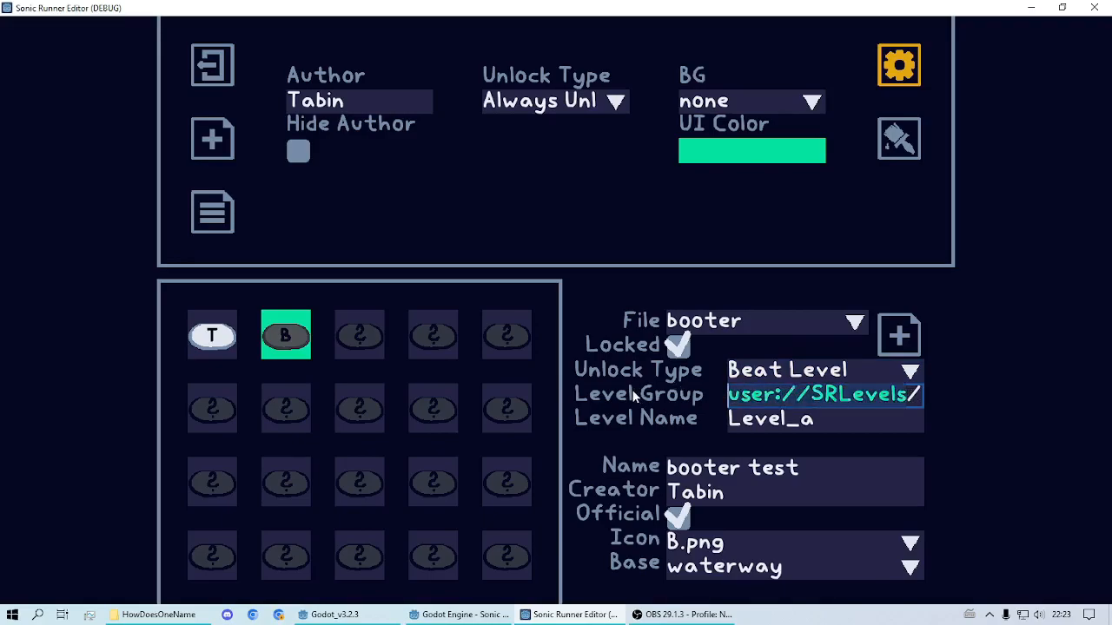
{"action": "type", "text": "/Storage"}
{"action": "type", "text": "res"}
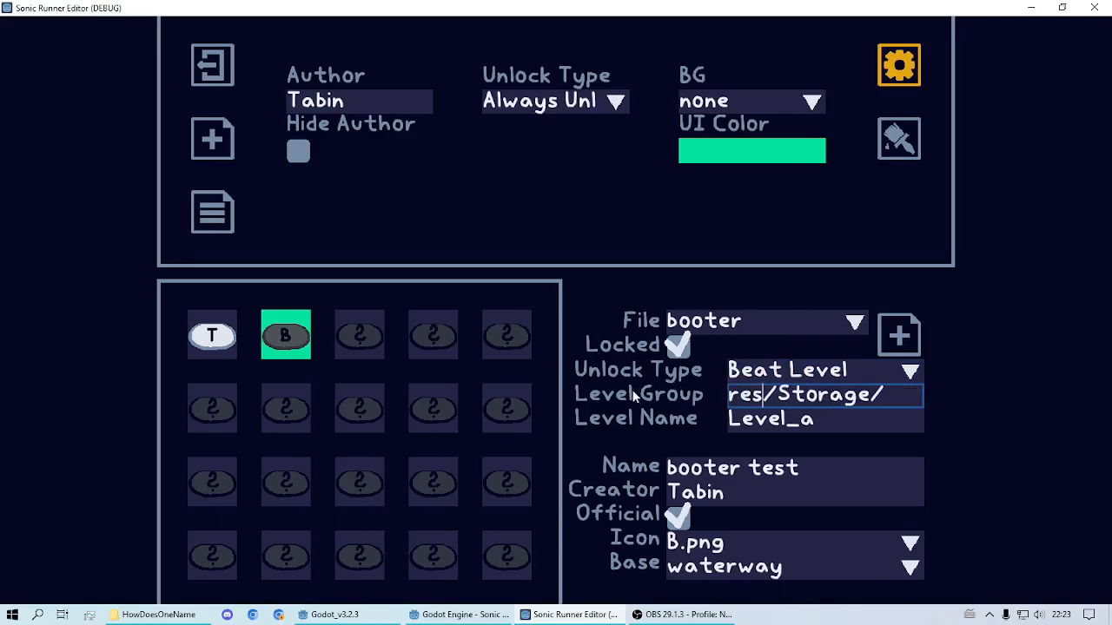
{"action": "type", "text": ":"}
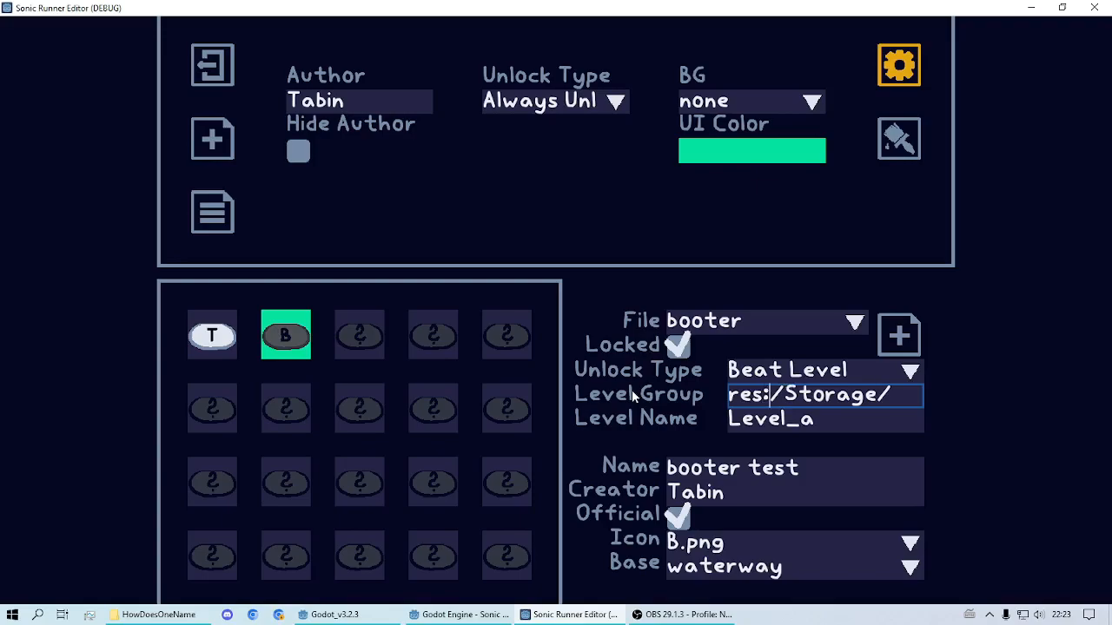
{"action": "type", "text": "//"}
{"action": "type", "text": "Scene"}
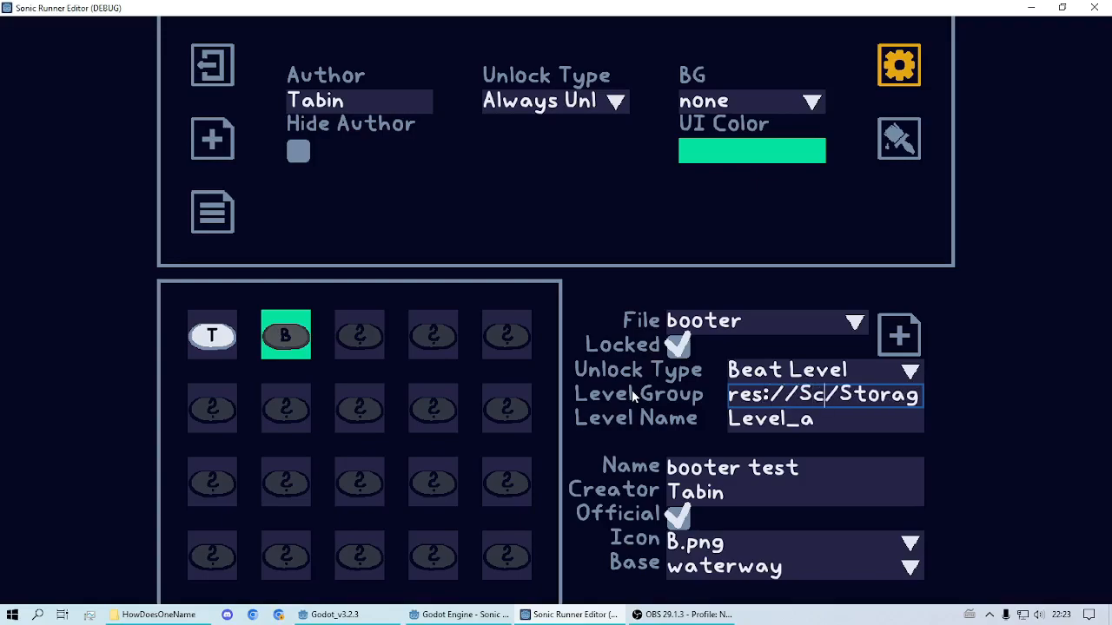
{"action": "type", "text": "s"}
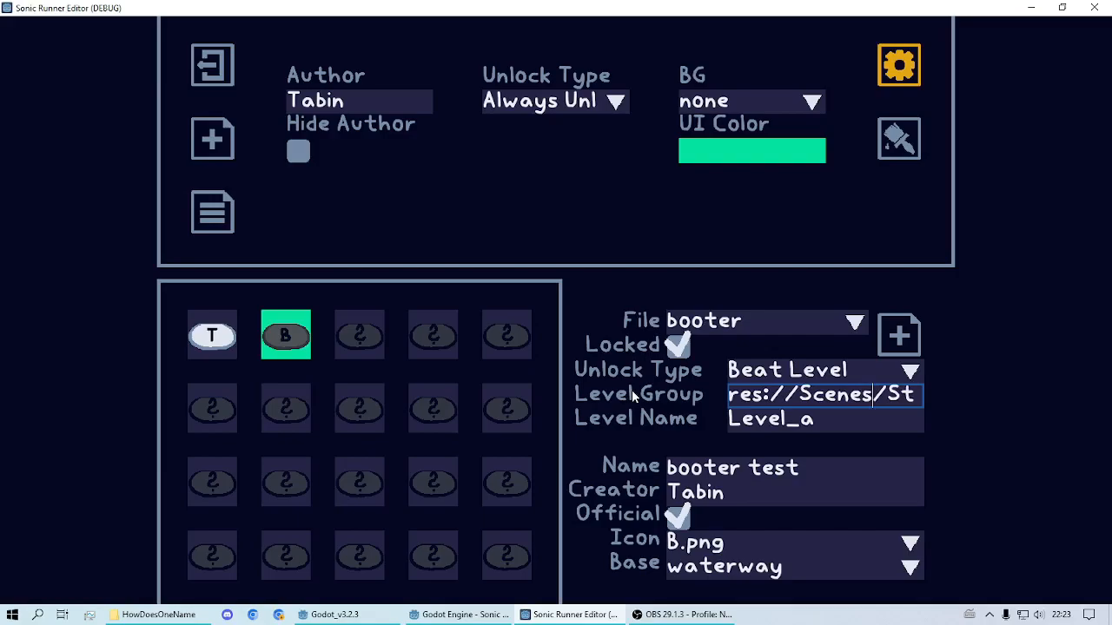
- Replace the Storage folder in the booter level's Level Group path with waterway
{"action": "key", "text": "Right"}
{"action": "key", "text": "Right"}
{"action": "key", "text": "Right"}
{"action": "key", "text": "Right"}
{"action": "key", "text": "Right"}
{"action": "key", "text": "Right"}
{"action": "key", "text": "Right"}
{"action": "key", "text": "Right"}
{"action": "key", "text": "Right"}
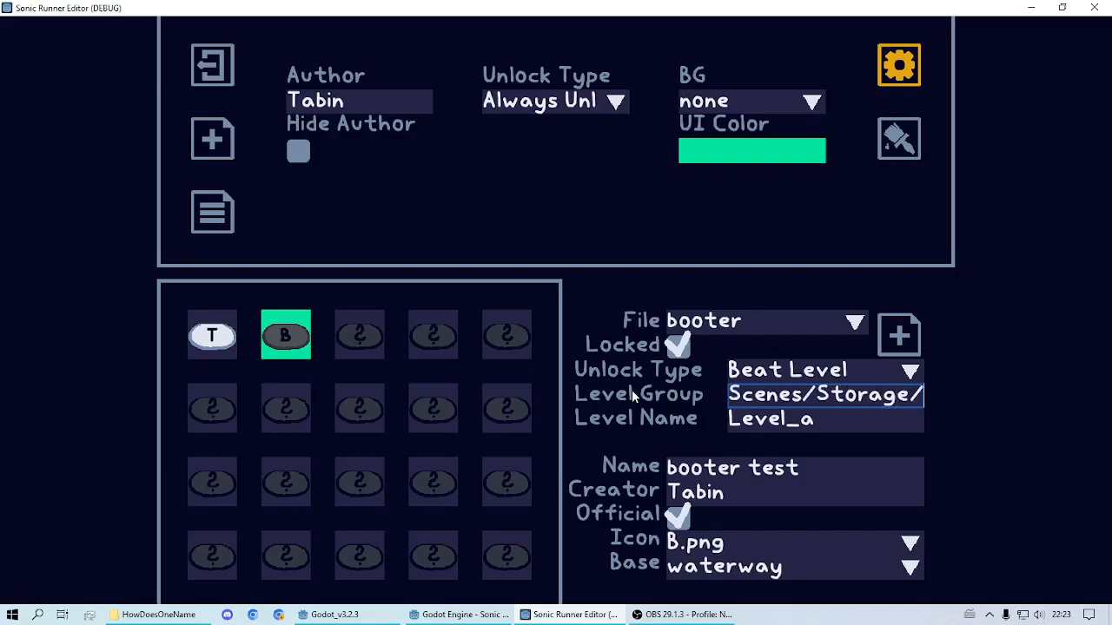
{"action": "key", "text": "BackSpace"}
{"action": "key", "text": "BackSpace"}
{"action": "key", "text": "BackSpace"}
{"action": "key", "text": "BackSpace"}
{"action": "key", "text": "BackSpace"}
{"action": "key", "text": "BackSpace"}
{"action": "key", "text": "BackSpace"}
{"action": "type", "text": "w"}
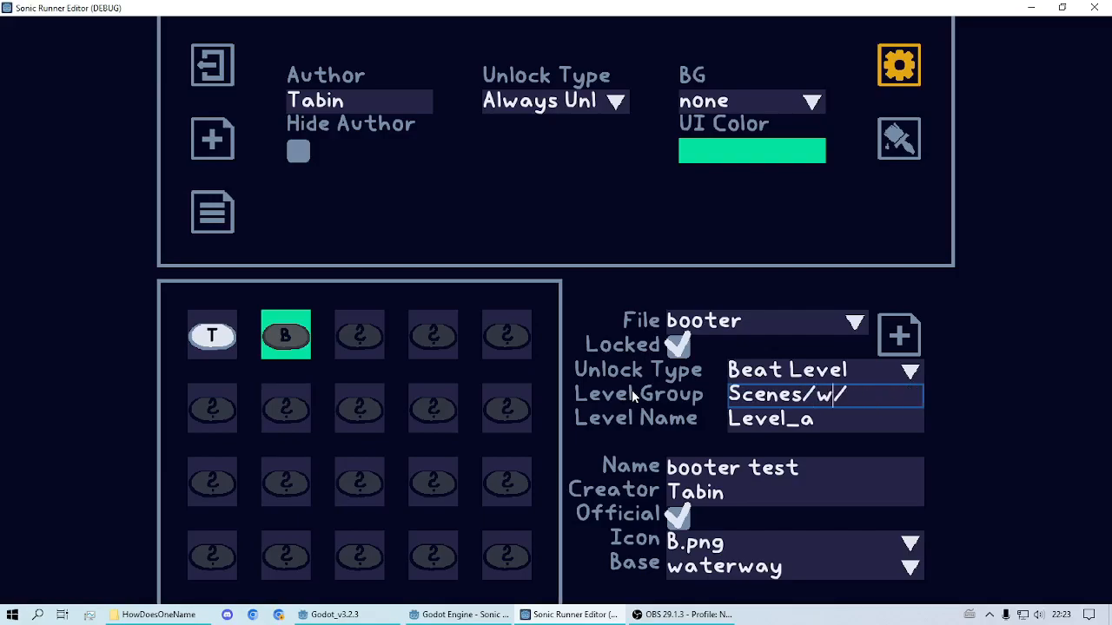
{"action": "type", "text": "aterway"}
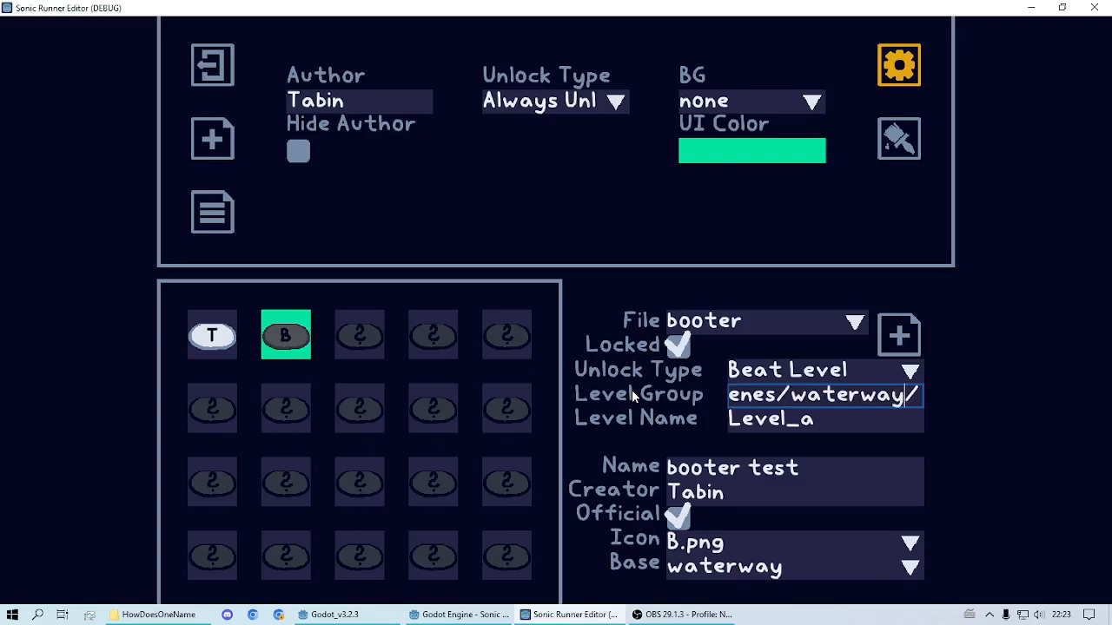
{"action": "key", "text": "Right"}
- Set the level name required to unlock the booter level to Level_1-1
{"action": "left_click", "coordinate": [800, 426]}
{"action": "key", "text": "BackSpace"}
{"action": "type", "text": "1-1"}
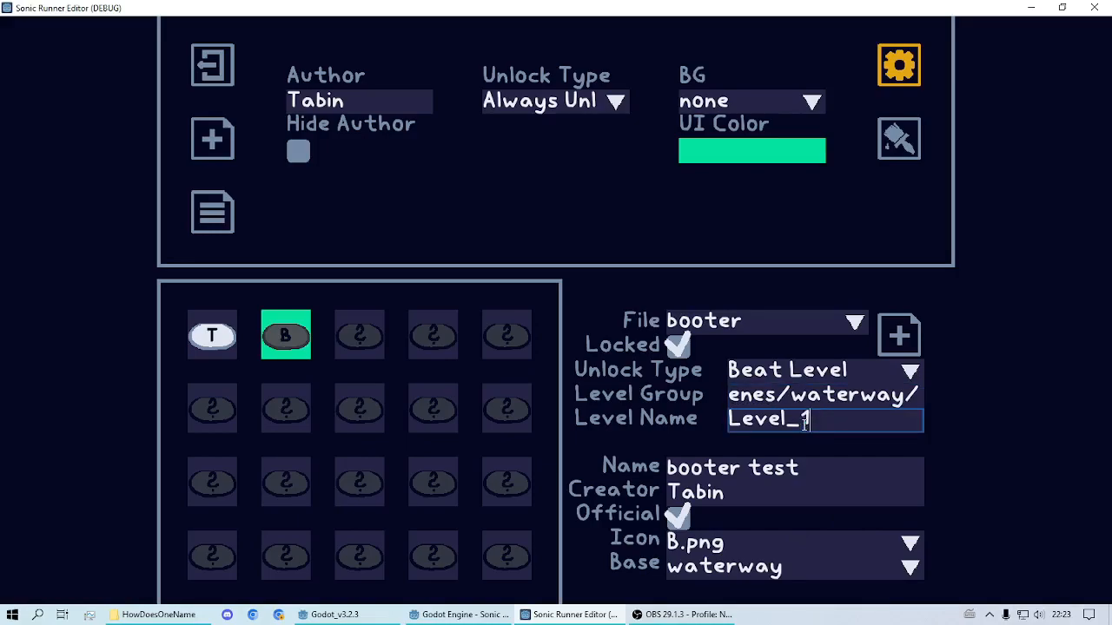
- Try the Par Level unlock type for the booter level, check its two settings, and return to Beat Level
{"action": "left_click", "coordinate": [823, 371]}
{"action": "left_click", "coordinate": [808, 452]}
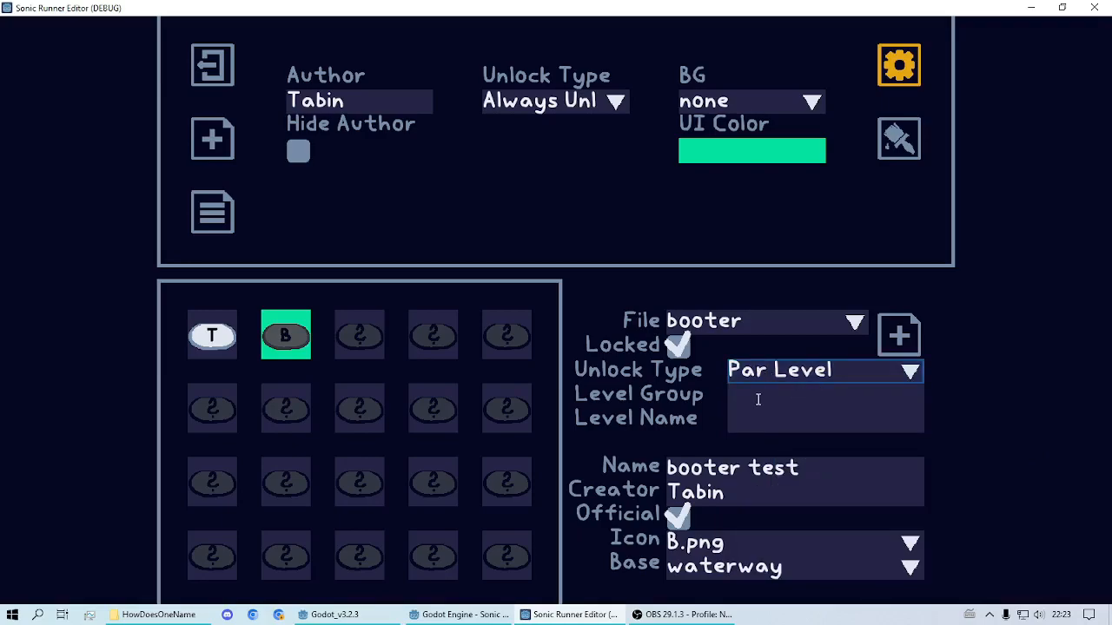
{"action": "left_click", "coordinate": [757, 397]}
{"action": "left_click", "coordinate": [753, 424]}
{"action": "left_click", "coordinate": [756, 397]}
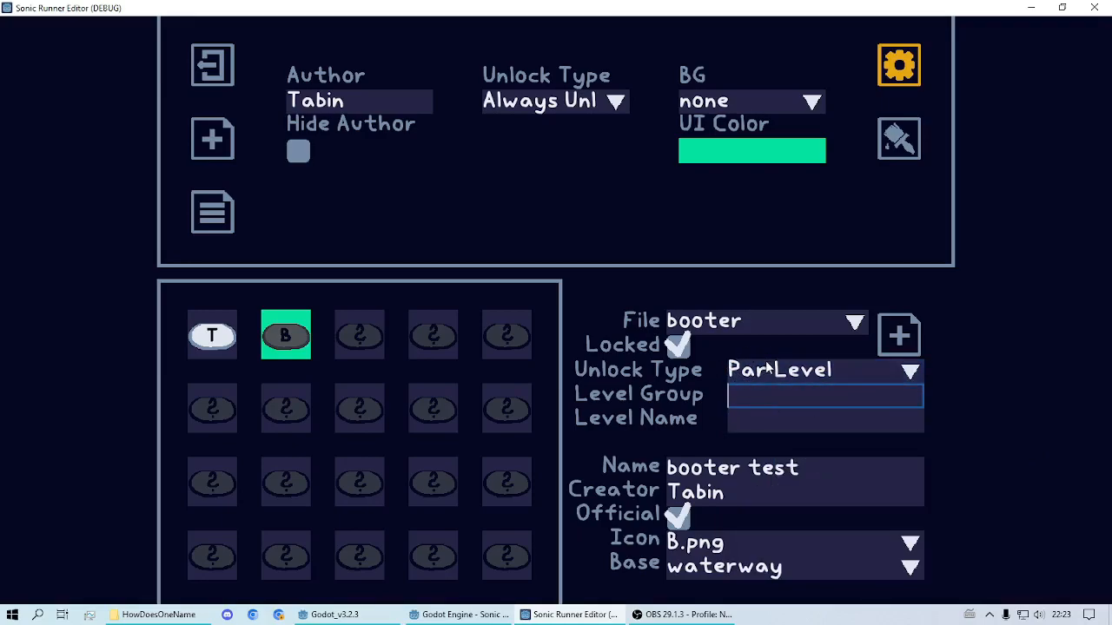
{"action": "left_click", "coordinate": [769, 370]}
{"action": "left_click", "coordinate": [793, 424]}
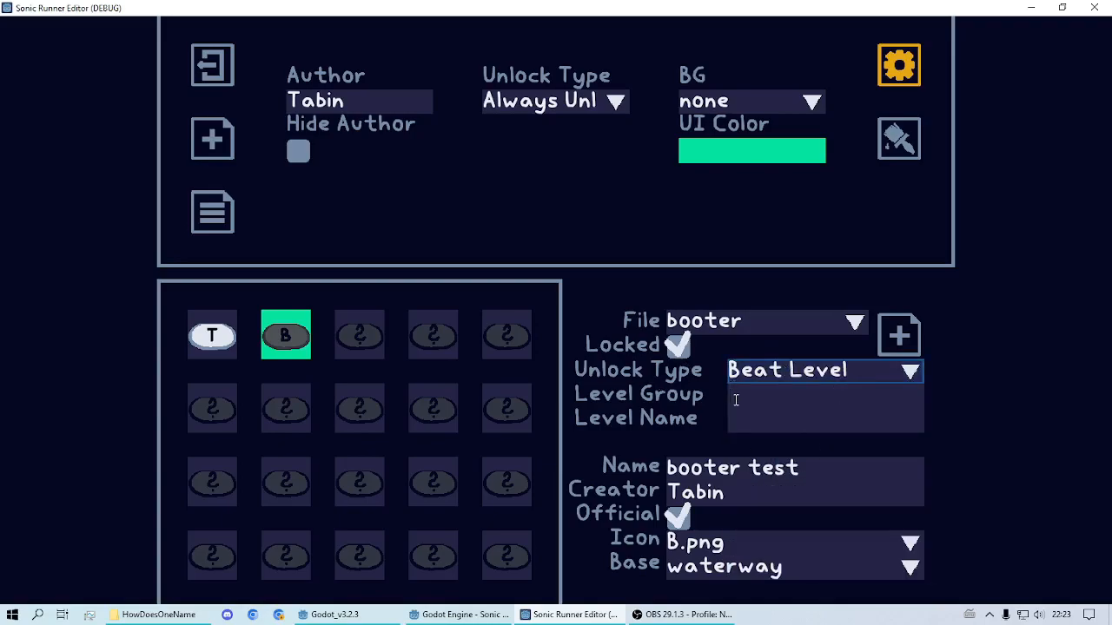
- Change the booter level's unlock type to Group Completion and inspect its Level Group and Percentage settings
{"action": "left_click", "coordinate": [799, 371]}
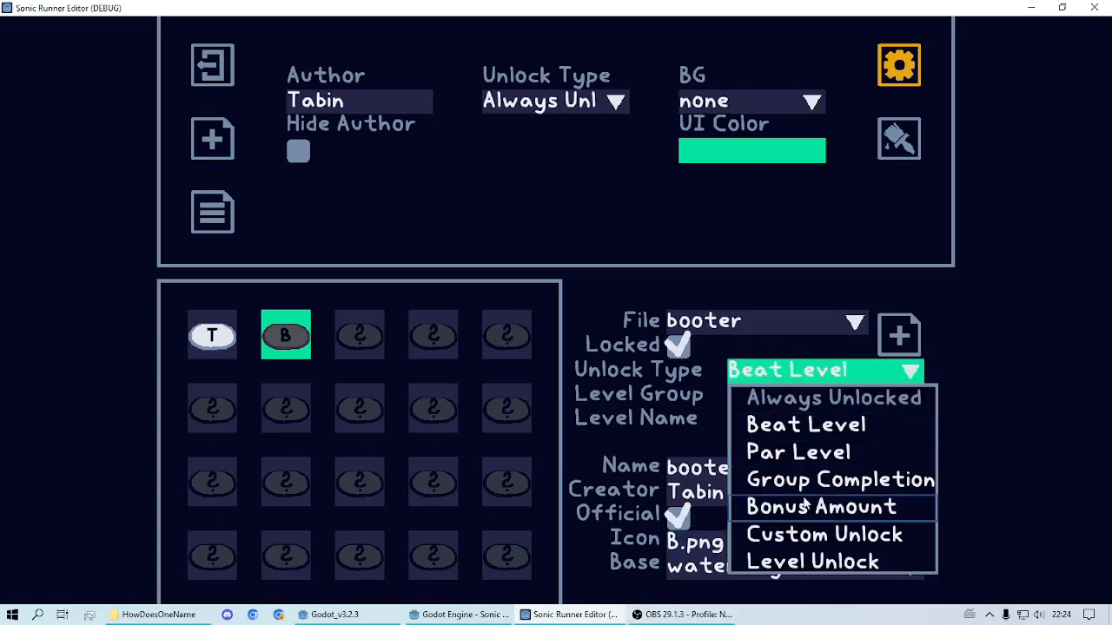
{"action": "left_click", "coordinate": [806, 480]}
{"action": "left_click", "coordinate": [760, 398]}
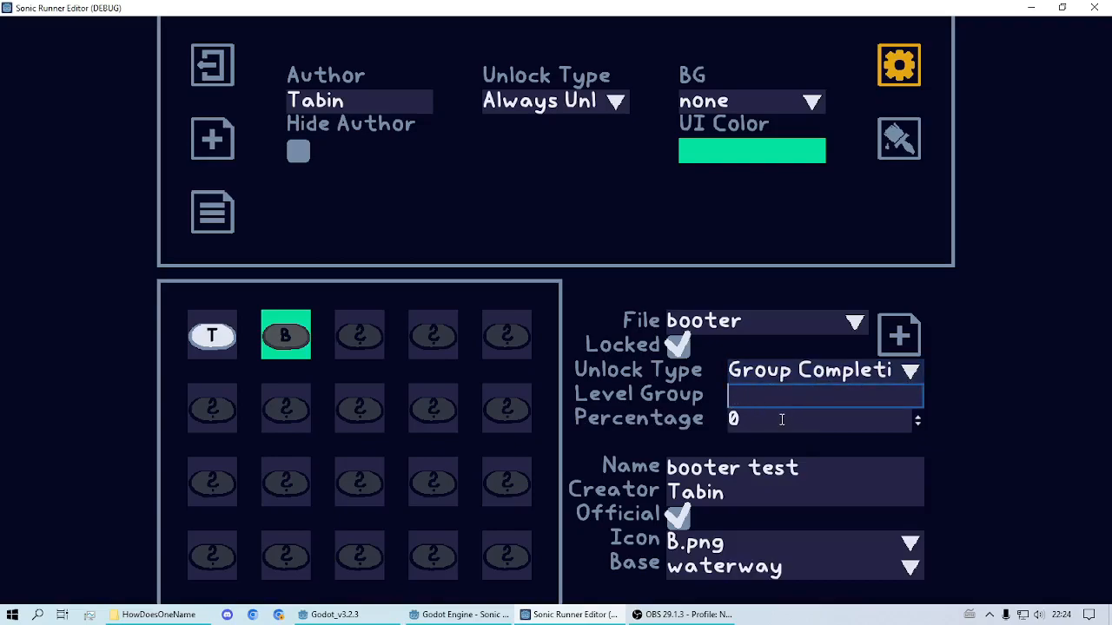
{"action": "left_click", "coordinate": [781, 420]}
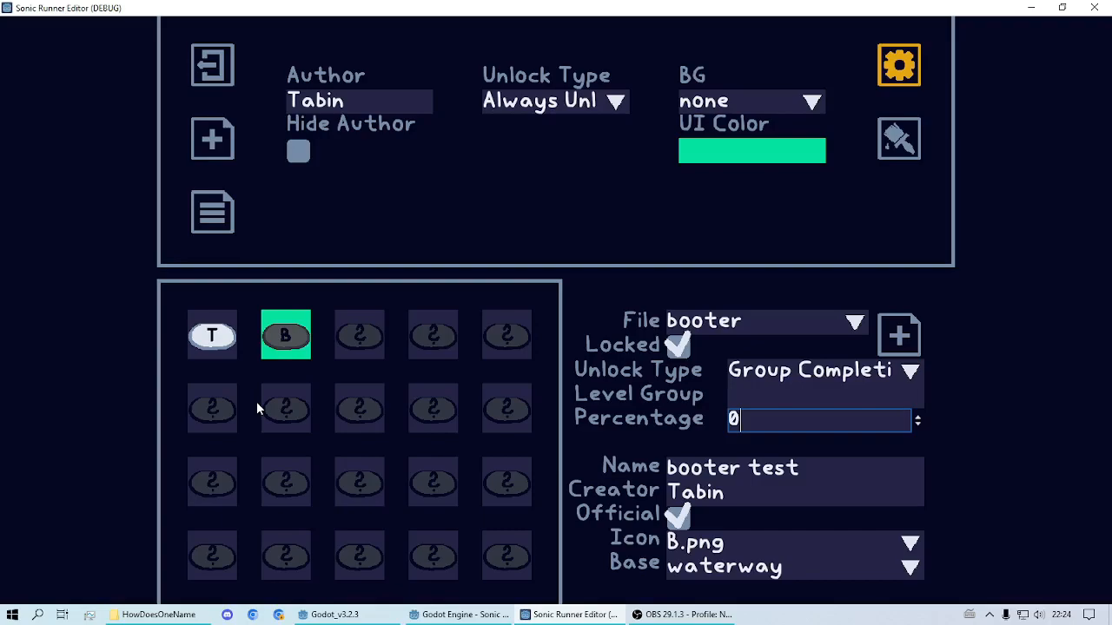
{"action": "left_click", "coordinate": [757, 407]}
{"action": "left_click_drag", "start_coordinate": [756, 420], "coordinate": [730, 421]}
{"action": "left_click", "coordinate": [772, 402]}
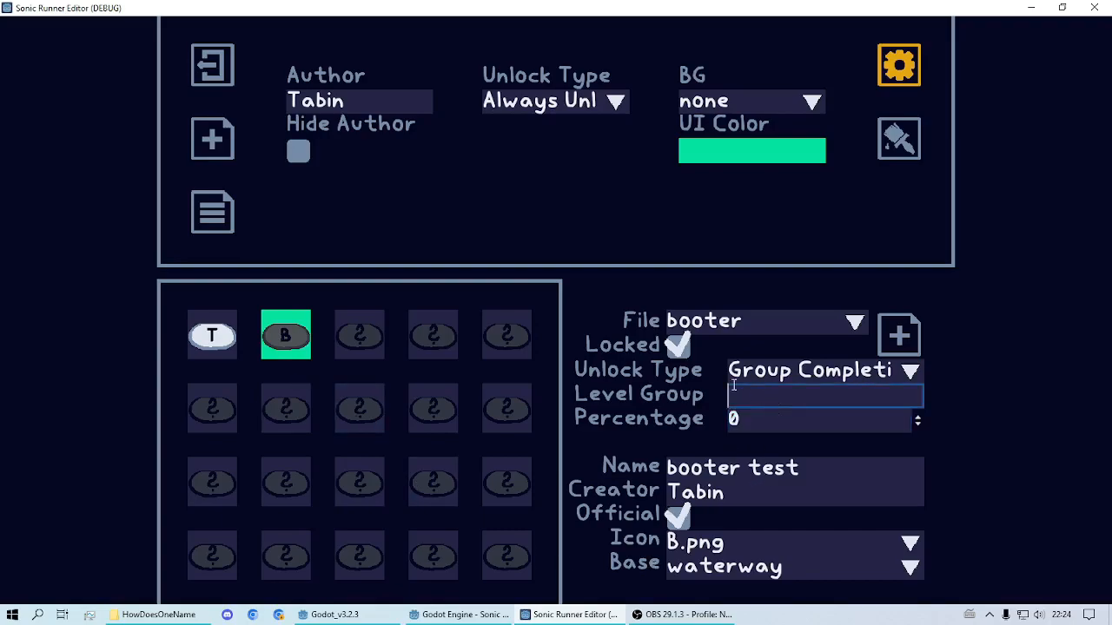
{"action": "left_click", "coordinate": [769, 372]}
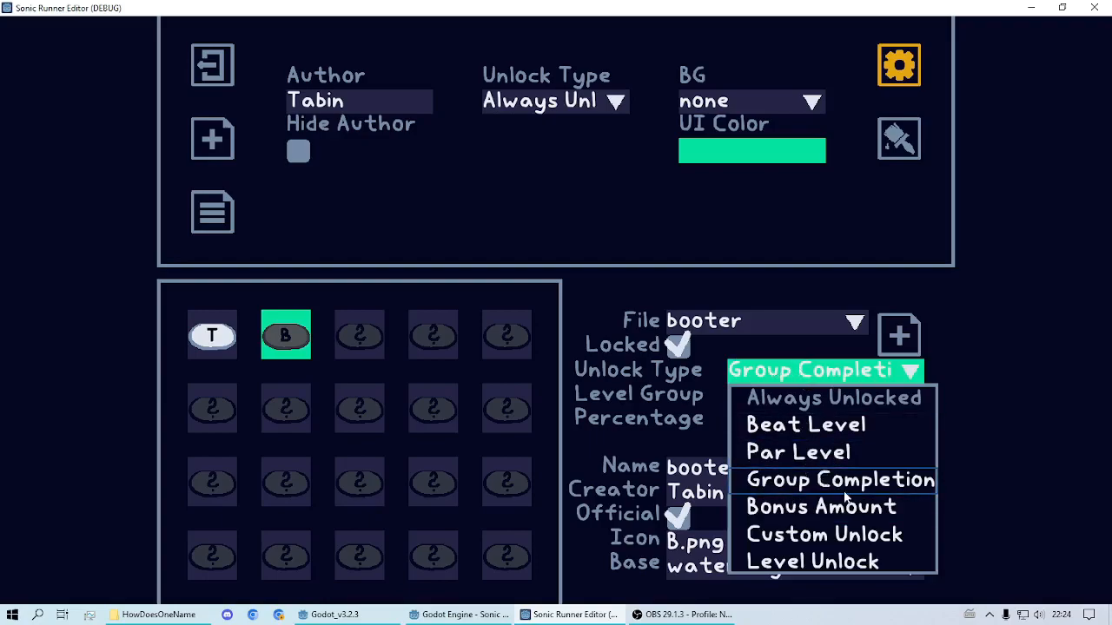
{"action": "left_click", "coordinate": [843, 492]}
{"action": "left_click", "coordinate": [771, 397]}
{"action": "left_click_drag", "start_coordinate": [758, 422], "coordinate": [732, 419]}
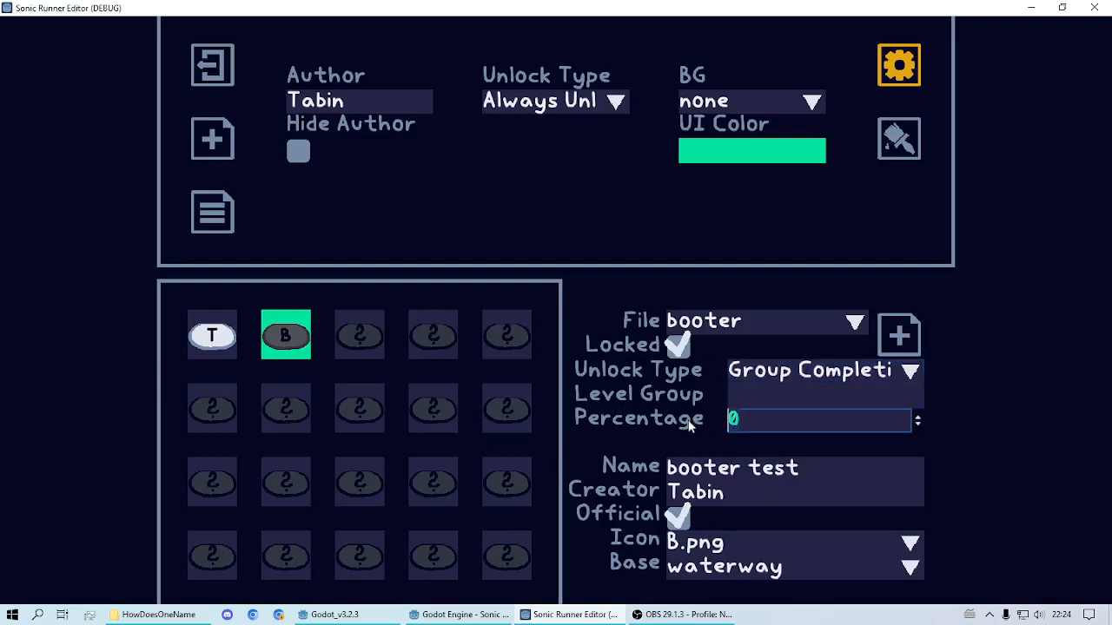
{"action": "left_click", "coordinate": [767, 419]}
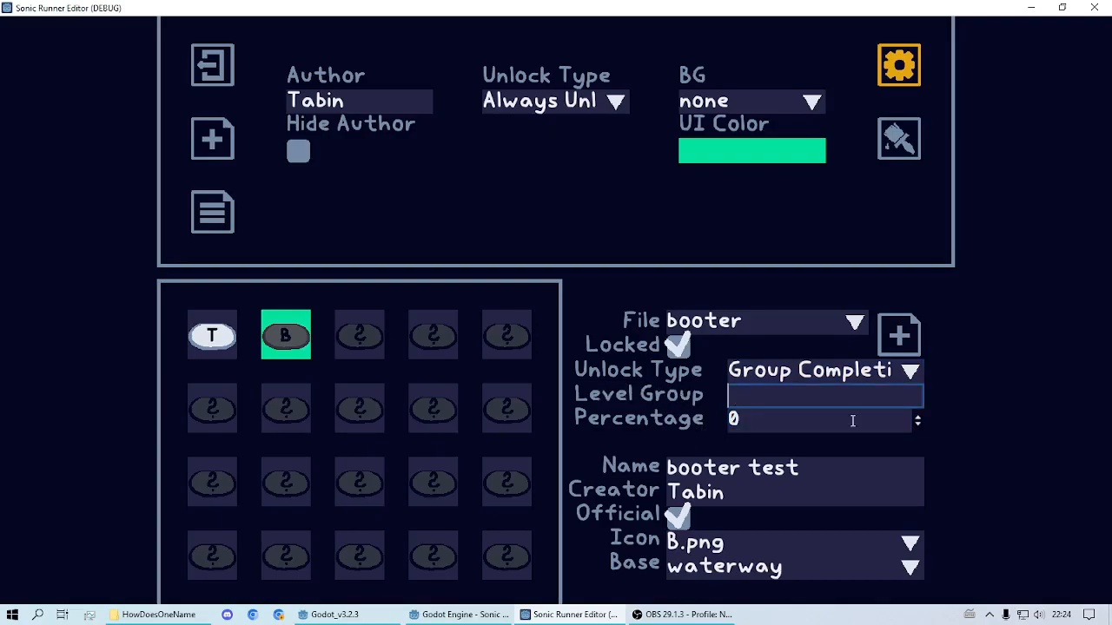
- Change the booter level's unlock type to Bonus Amount and enter res://Scenes/ as the Bonus Group
{"action": "left_click", "coordinate": [782, 372]}
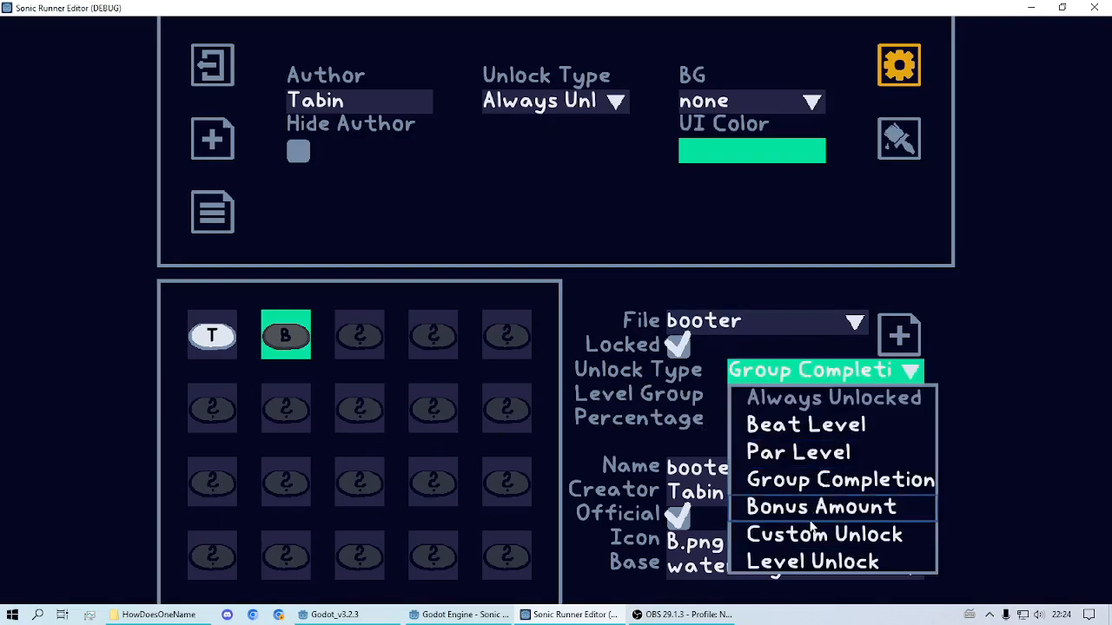
{"action": "left_click", "coordinate": [821, 507]}
{"action": "left_click", "coordinate": [758, 394]}
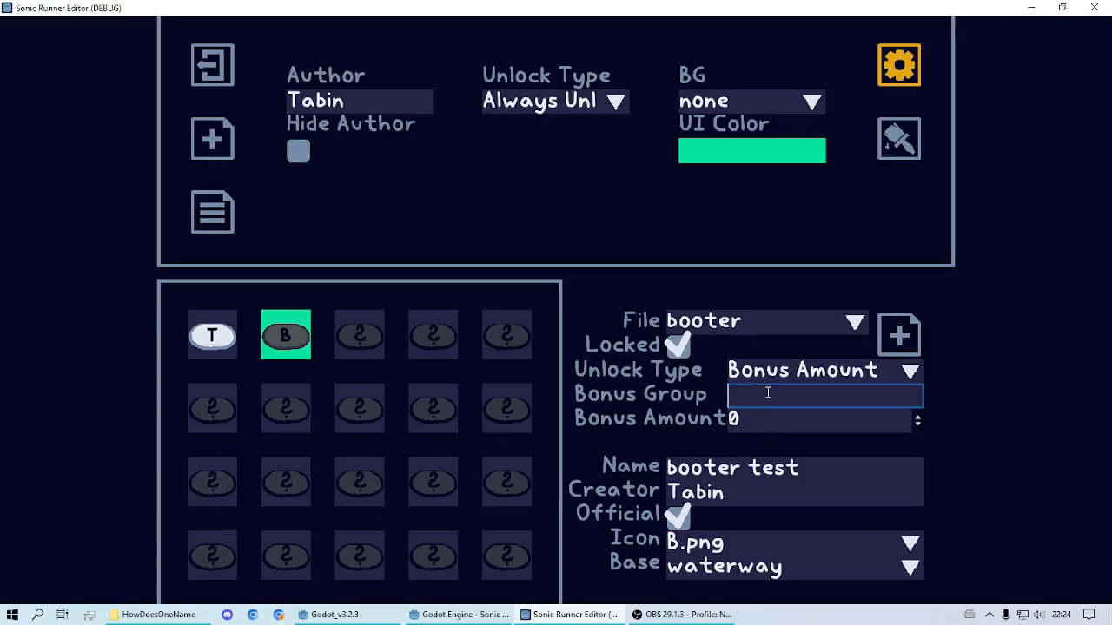
{"action": "type", "text": "res://Scenes"}
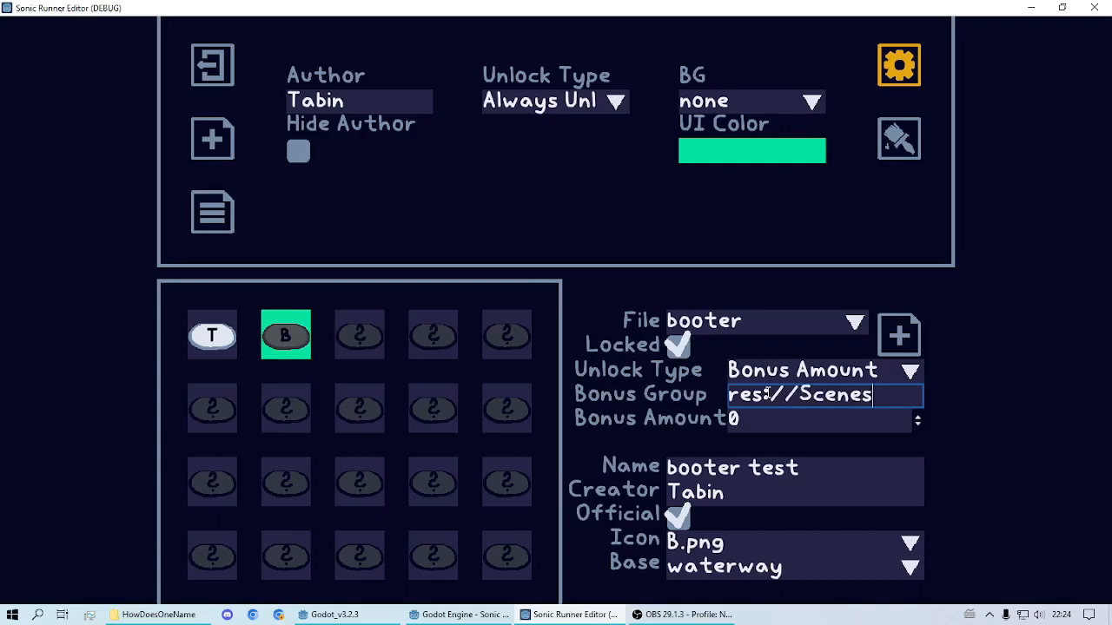
{"action": "type", "text": "/"}
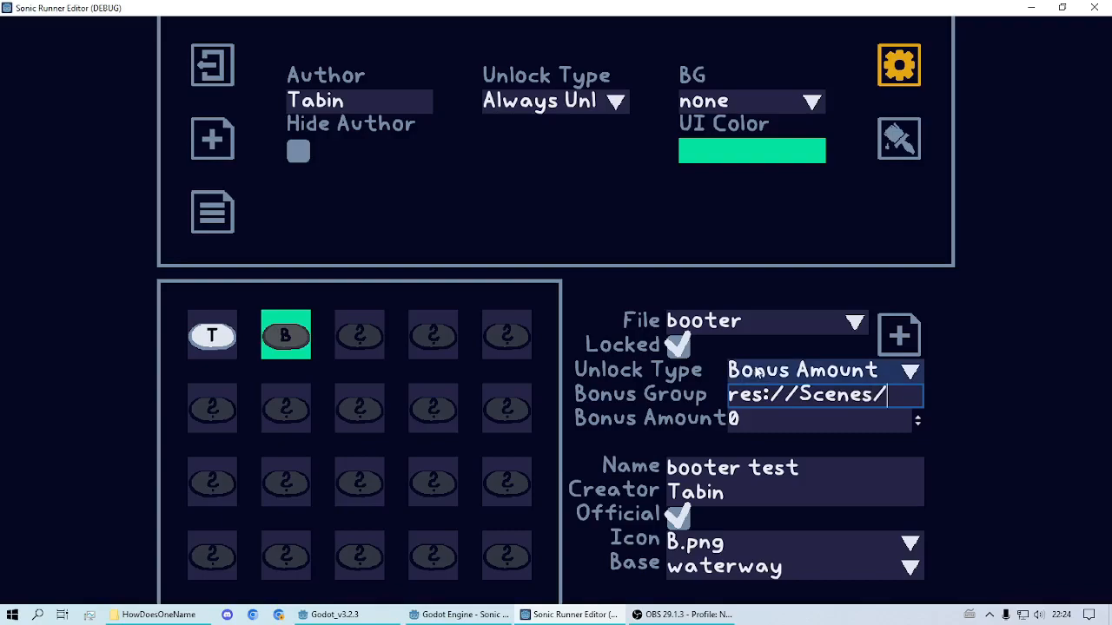
- Examine the parts of the Bonus Group path and the Bonus Amount value for the booter level
{"action": "double_click", "coordinate": [903, 401]}
{"action": "left_click", "coordinate": [902, 401]}
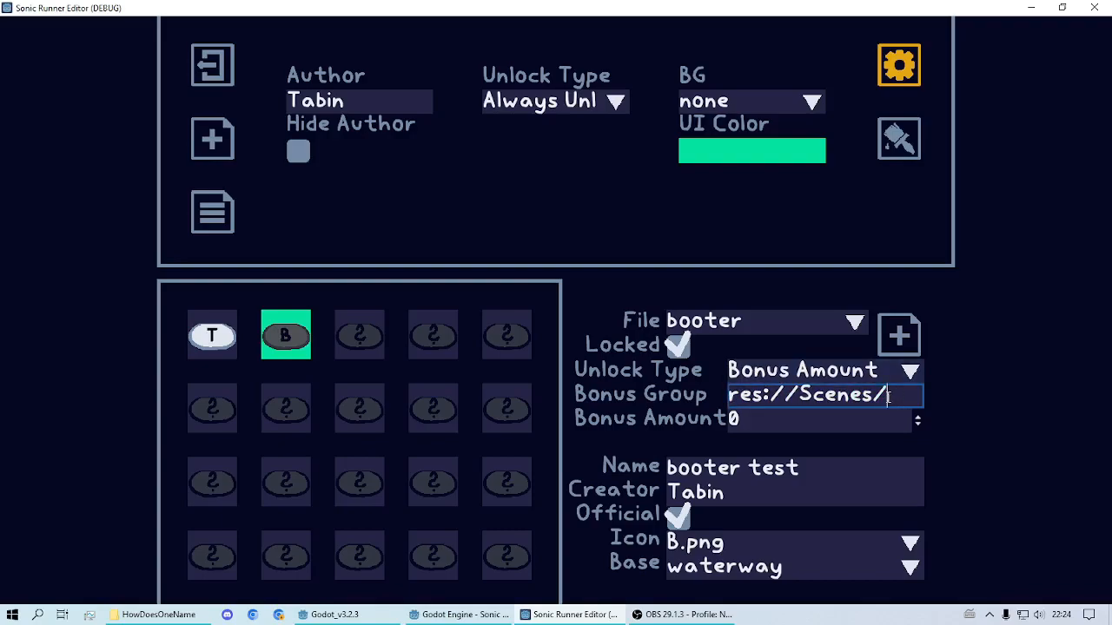
{"action": "left_click_drag", "start_coordinate": [902, 400], "coordinate": [810, 400]}
{"action": "left_click", "coordinate": [855, 401]}
{"action": "left_click", "coordinate": [893, 399]}
{"action": "left_click", "coordinate": [739, 395]}
{"action": "left_click_drag", "start_coordinate": [741, 394], "coordinate": [874, 399]}
{"action": "left_click", "coordinate": [854, 396]}
{"action": "left_click", "coordinate": [899, 400]}
{"action": "key", "text": "Tab"}
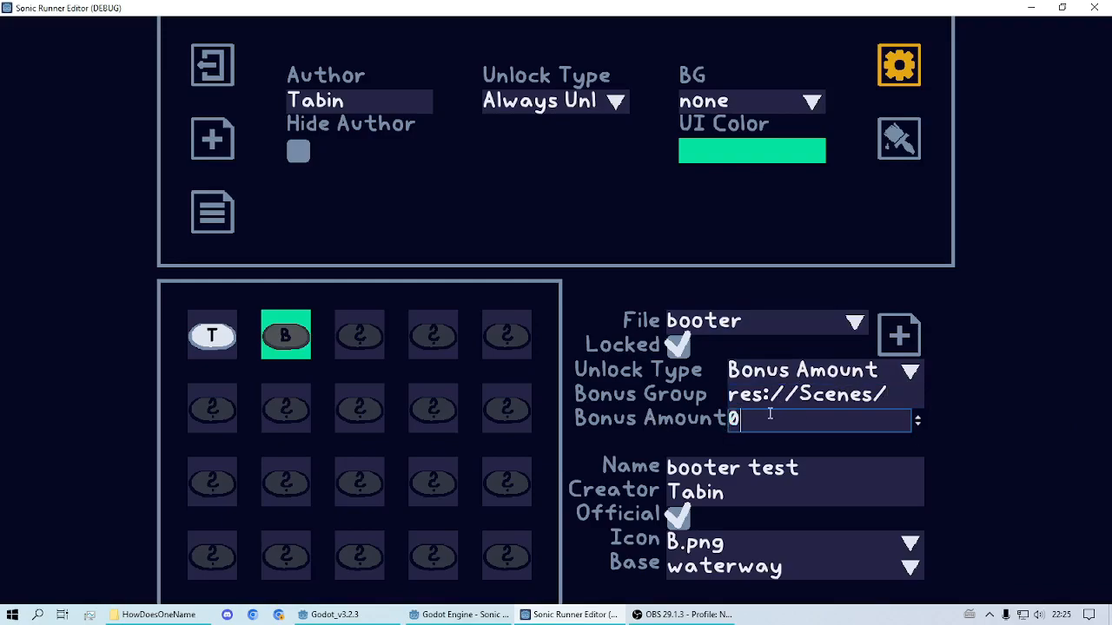
{"action": "left_click", "coordinate": [747, 420]}
{"action": "left_click", "coordinate": [886, 399]}
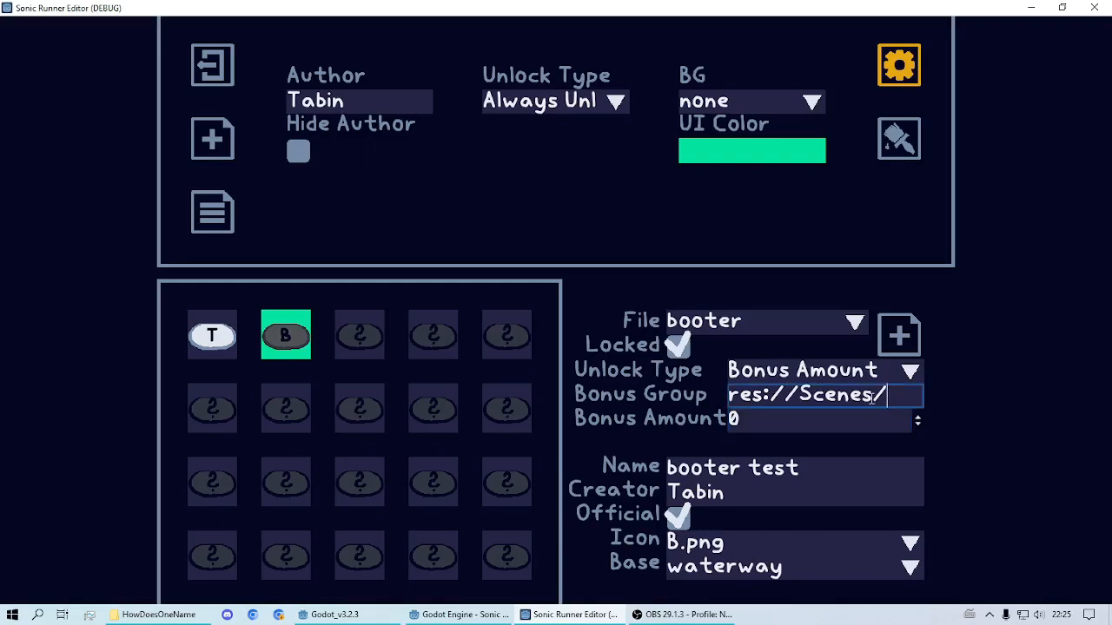
{"action": "left_click_drag", "start_coordinate": [902, 396], "coordinate": [787, 396]}
{"action": "left_click", "coordinate": [859, 399]}
{"action": "left_click", "coordinate": [785, 422]}
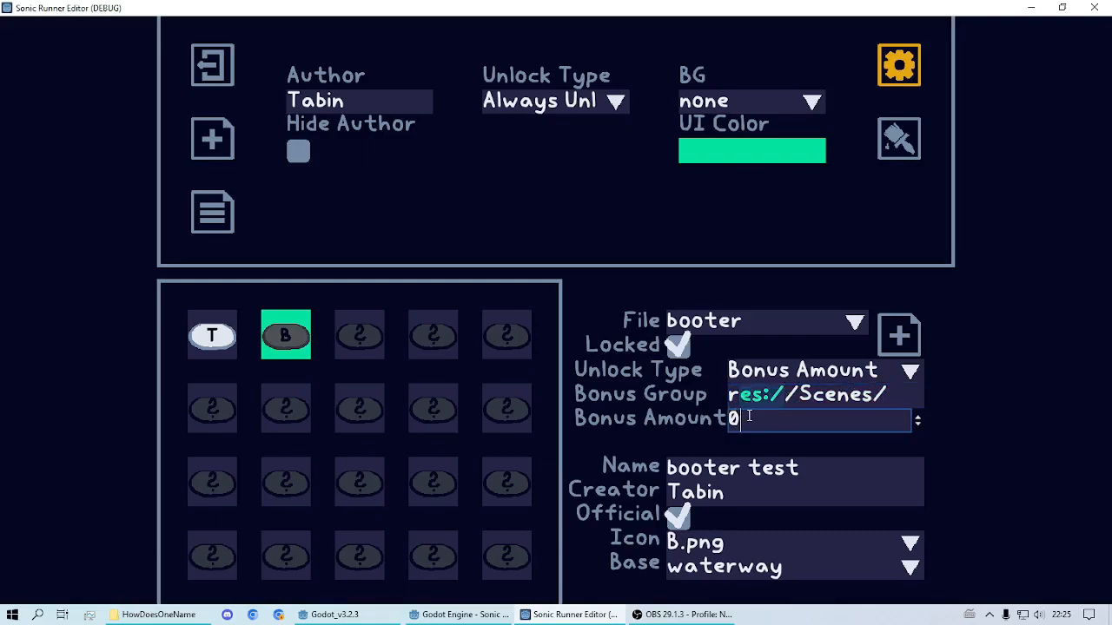
{"action": "left_click", "coordinate": [742, 420]}
{"action": "left_click_drag", "start_coordinate": [739, 420], "coordinate": [722, 426]}
{"action": "key", "text": "shift+Tab"}
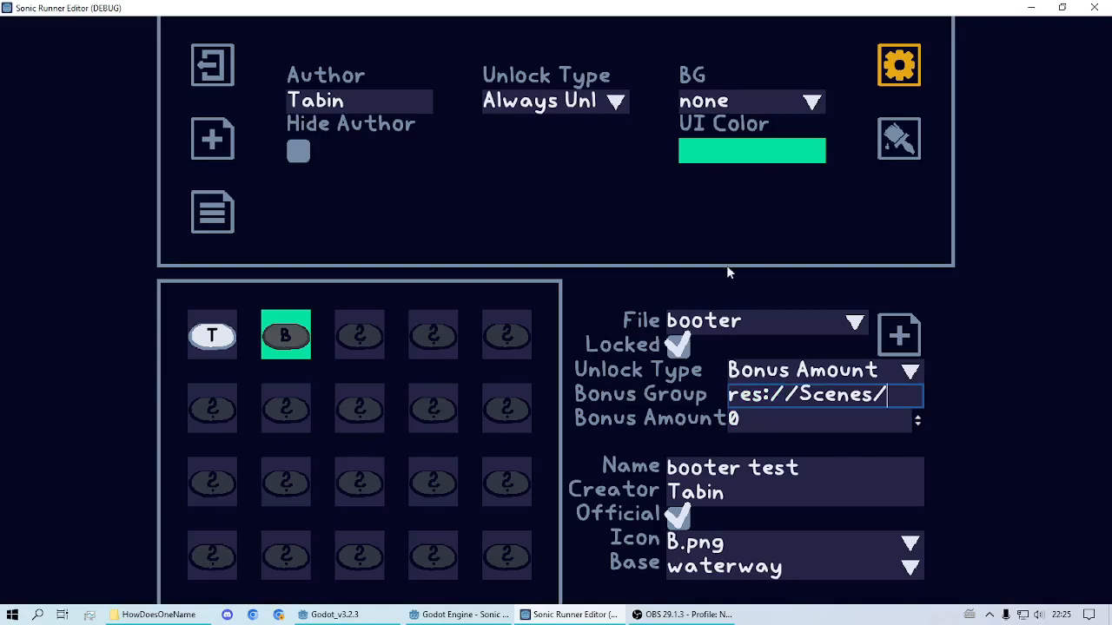
- Set the booter level's unlock type to Custom Unlock
{"action": "left_click", "coordinate": [825, 371]}
{"action": "left_click", "coordinate": [760, 523]}
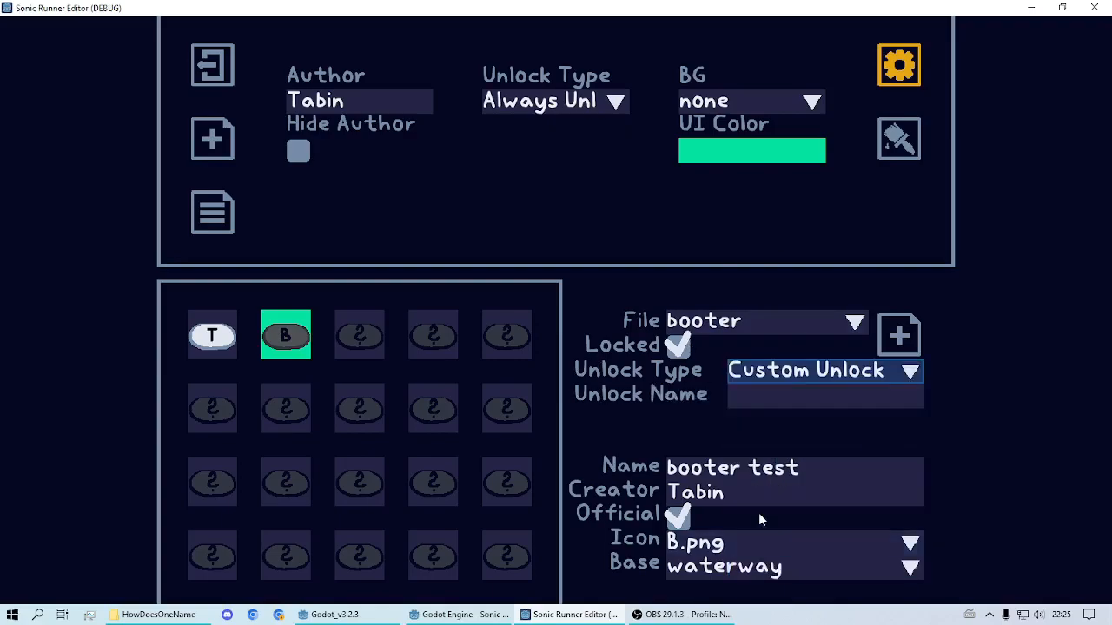
{"action": "left_click", "coordinate": [757, 393]}
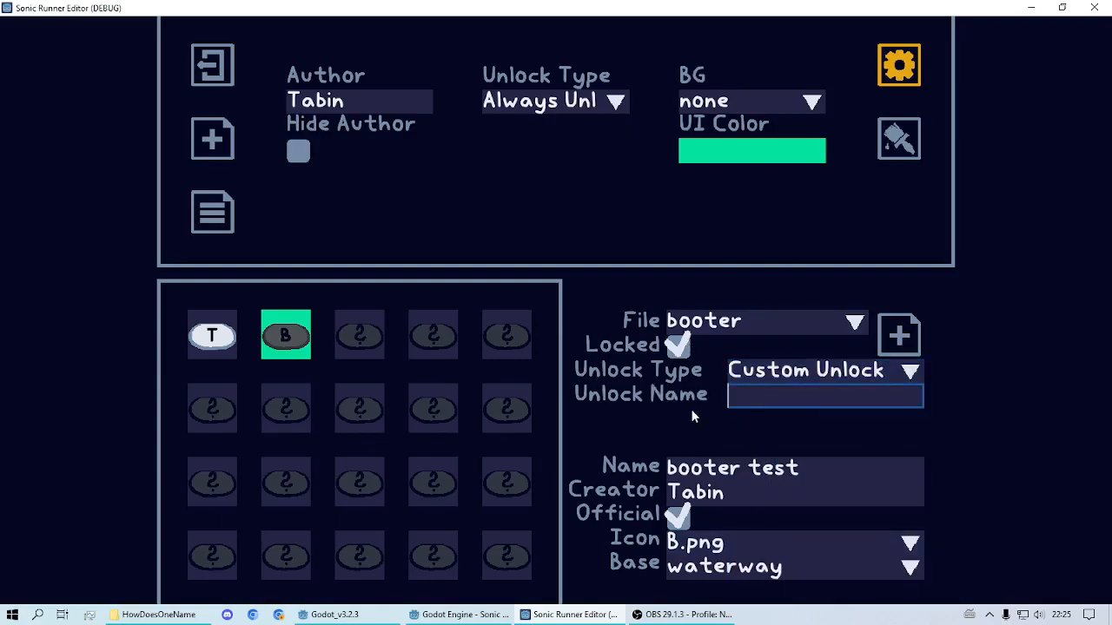
- Enter *Wahtever as the booter level's custom unlock name
{"action": "type", "text": "***"}
{"action": "key", "text": "BackSpace"}
{"action": "key", "text": "BackSpace"}
{"action": "type", "text": "*Sta"}
{"action": "key", "text": "BackSpace"}
{"action": "key", "text": "BackSpace"}
{"action": "key", "text": "BackSpace"}
{"action": "type", "text": "ahtever"}
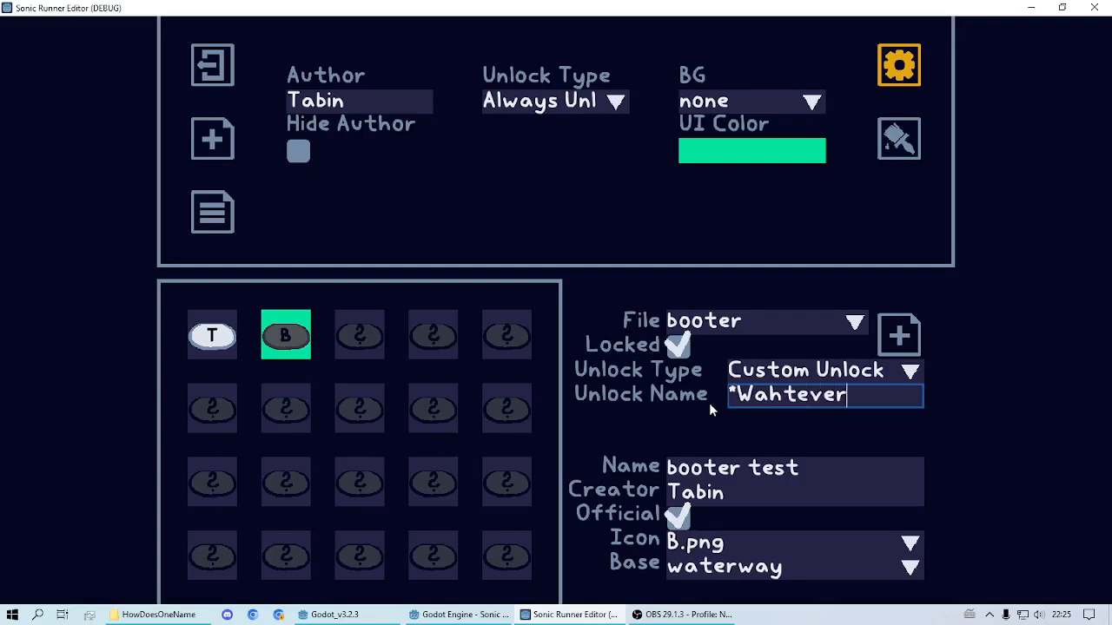
- Examine the asterisk prefix and the text that follows it in the custom unlock name
{"action": "left_click_drag", "start_coordinate": [860, 397], "coordinate": [786, 391]}
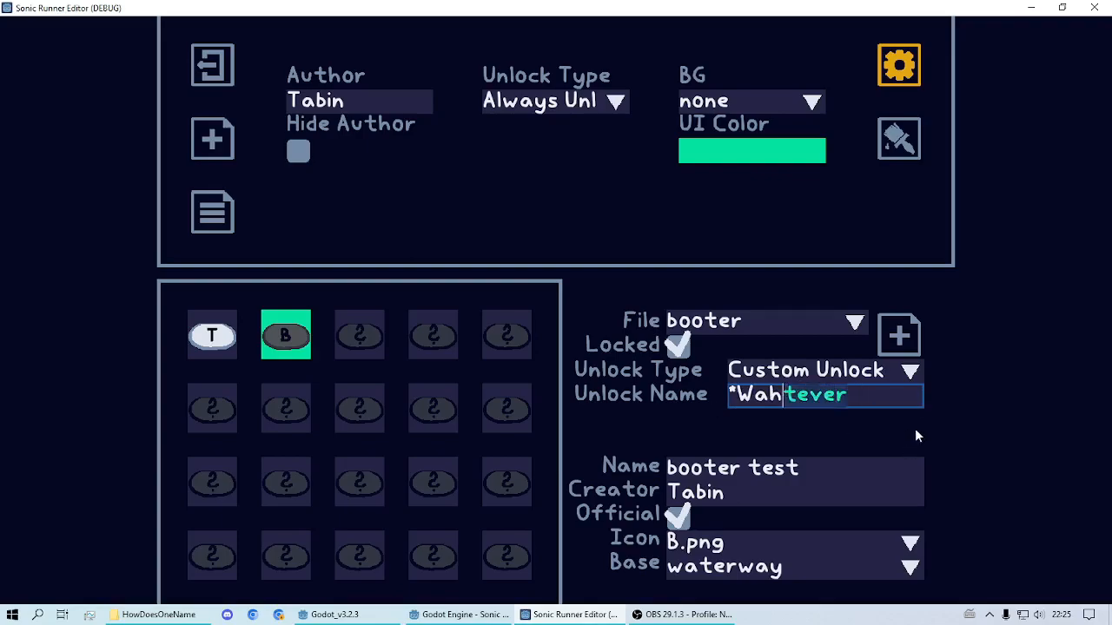
{"action": "left_click", "coordinate": [866, 397]}
{"action": "left_click_drag", "start_coordinate": [866, 397], "coordinate": [743, 393]}
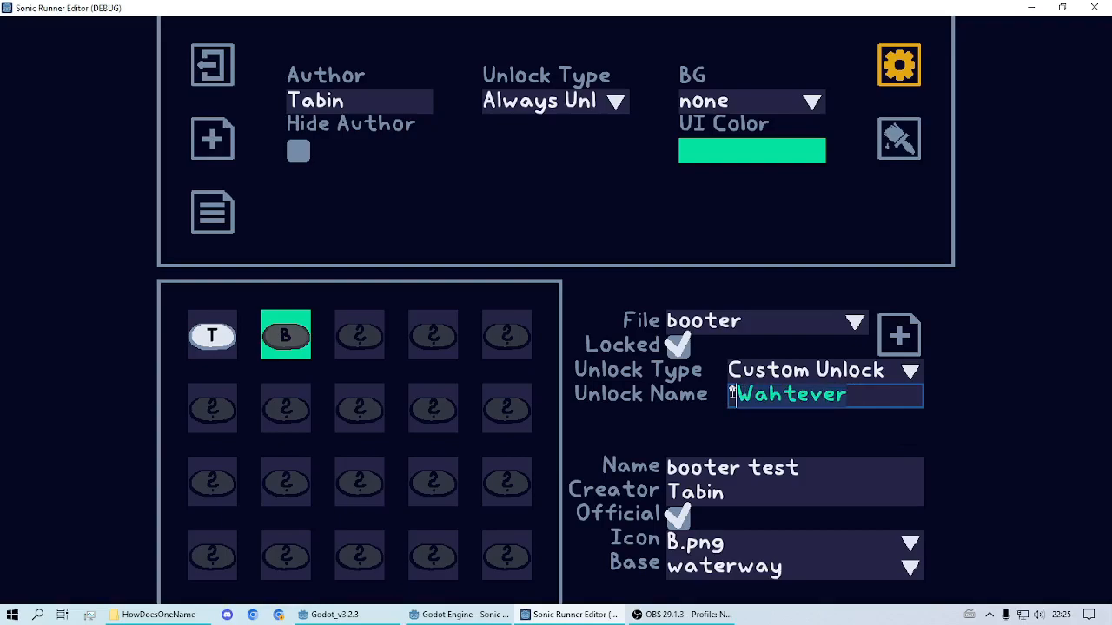
{"action": "left_click", "coordinate": [732, 394]}
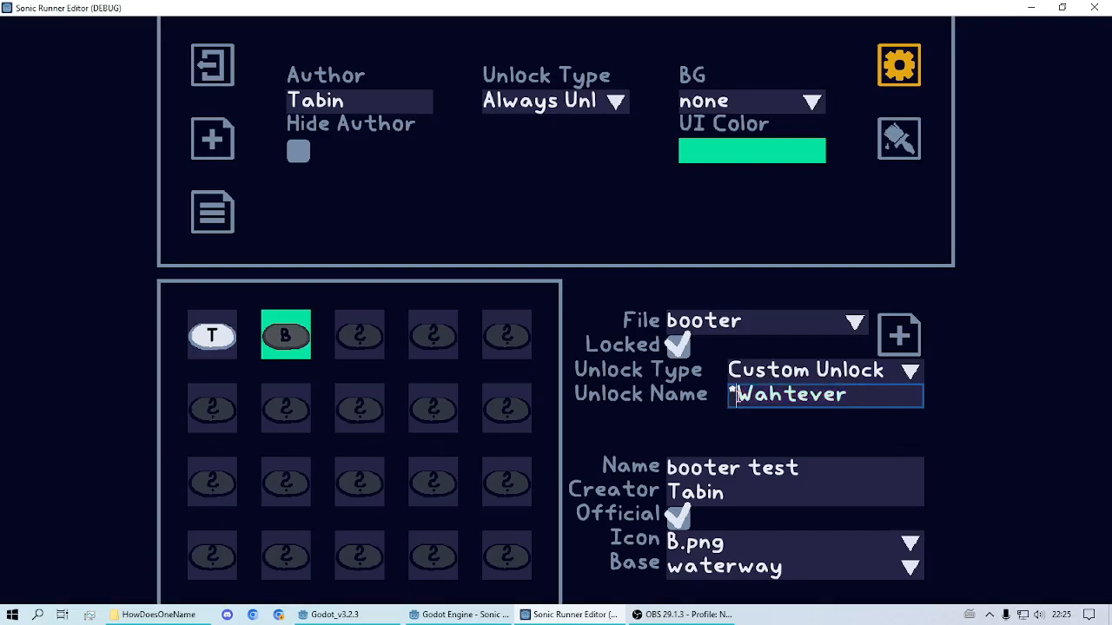
{"action": "left_click_drag", "start_coordinate": [886, 397], "coordinate": [714, 397]}
{"action": "left_click", "coordinate": [858, 397]}
{"action": "left_click_drag", "start_coordinate": [860, 397], "coordinate": [695, 410]}
{"action": "left_click", "coordinate": [867, 397]}
{"action": "left_click", "coordinate": [849, 397]}
- Remove the asterisk from the custom unlock name and clear the remaining text
{"action": "left_click", "coordinate": [736, 397]}
{"action": "key", "text": "BackSpace"}
{"action": "left_click_drag", "start_coordinate": [848, 394], "coordinate": [665, 390]}
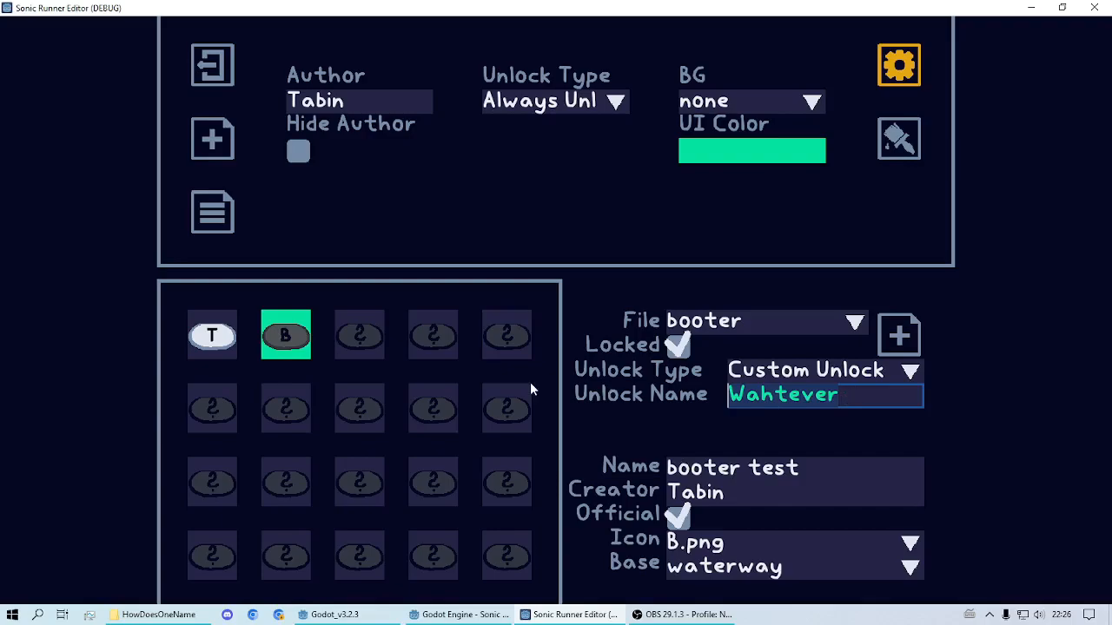
{"action": "left_click_drag", "start_coordinate": [886, 390], "coordinate": [544, 382]}
{"action": "key", "text": "BackSpace"}
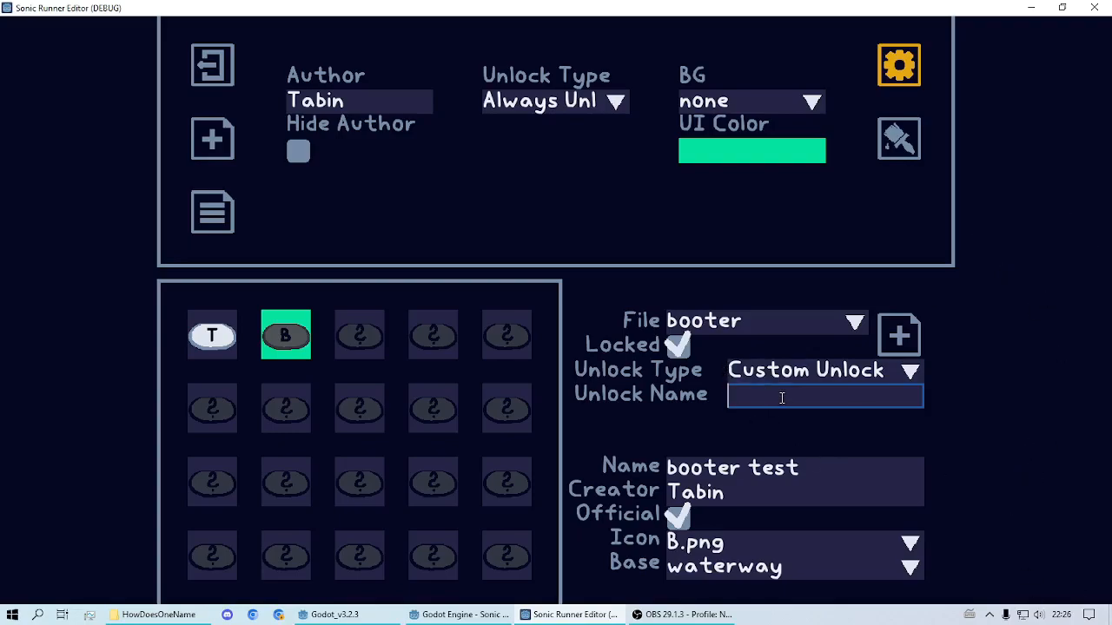
- Enter *unlock_booster as the booter level's custom unlock name
{"action": "type", "text": "**"}
{"action": "key", "text": "BackSpace"}
{"action": "type", "text": "unlock"}
{"action": "key", "text": "Left"}
{"action": "key", "text": "Left"}
{"action": "key", "text": "Left"}
{"action": "key", "text": "BackSpace"}
{"action": "type", "text": "o"}
{"action": "key", "text": "End"}
{"action": "key", "text": "BackSpace"}
{"action": "type", "text": "_boost"}
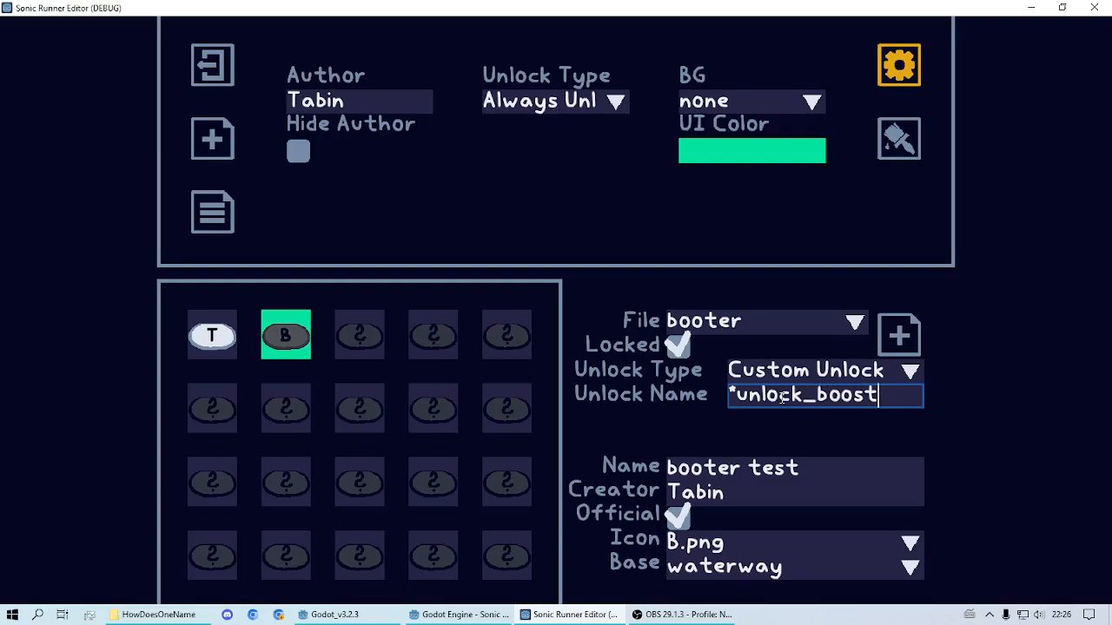
{"action": "type", "text": "er"}
- Examine the whole custom unlock name and its individual parts from end to start
{"action": "key", "text": "ctrl+a"}
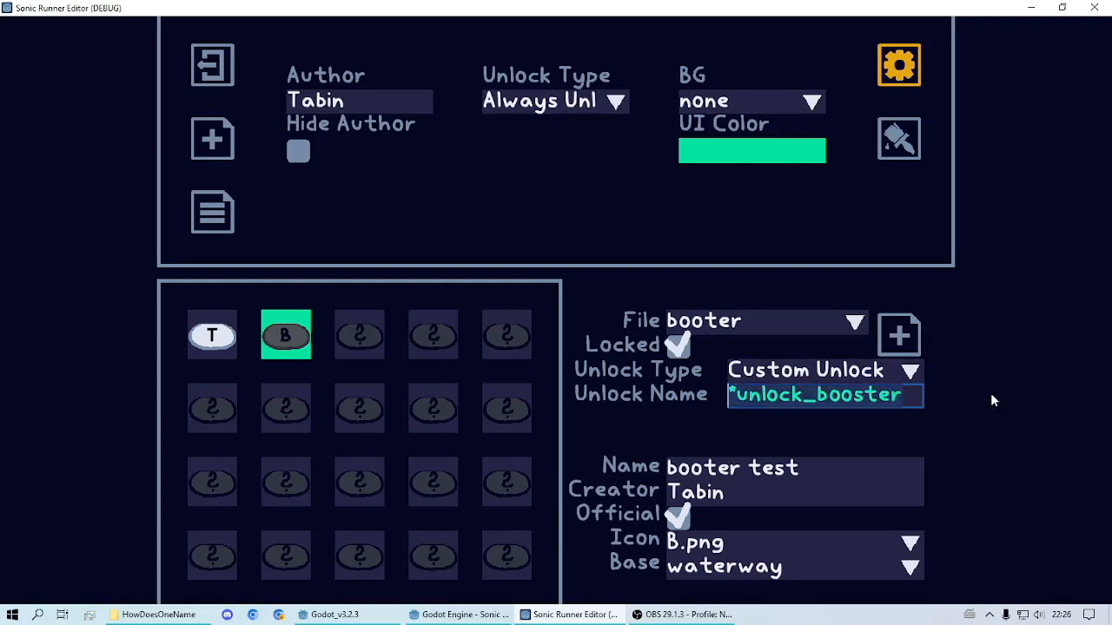
{"action": "key", "text": "End"}
{"action": "key", "text": "shift+Left"}
{"action": "key", "text": "shift+Left"}
{"action": "key", "text": "shift+Left"}
{"action": "key", "text": "shift+Left"}
{"action": "key", "text": "shift+Left"}
{"action": "key", "text": "shift+Left"}
{"action": "key", "text": "shift+Left"}
{"action": "key", "text": "shift+Left"}
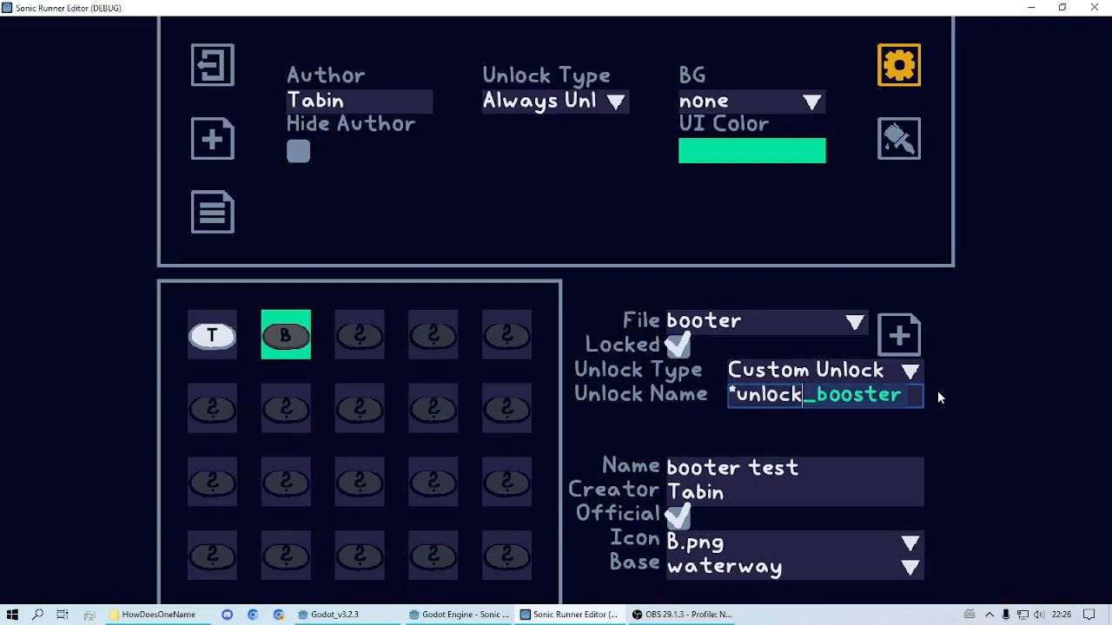
{"action": "left_click_drag", "start_coordinate": [865, 393], "coordinate": [718, 395]}
{"action": "left_click", "coordinate": [913, 397]}
{"action": "left_click", "coordinate": [906, 400]}
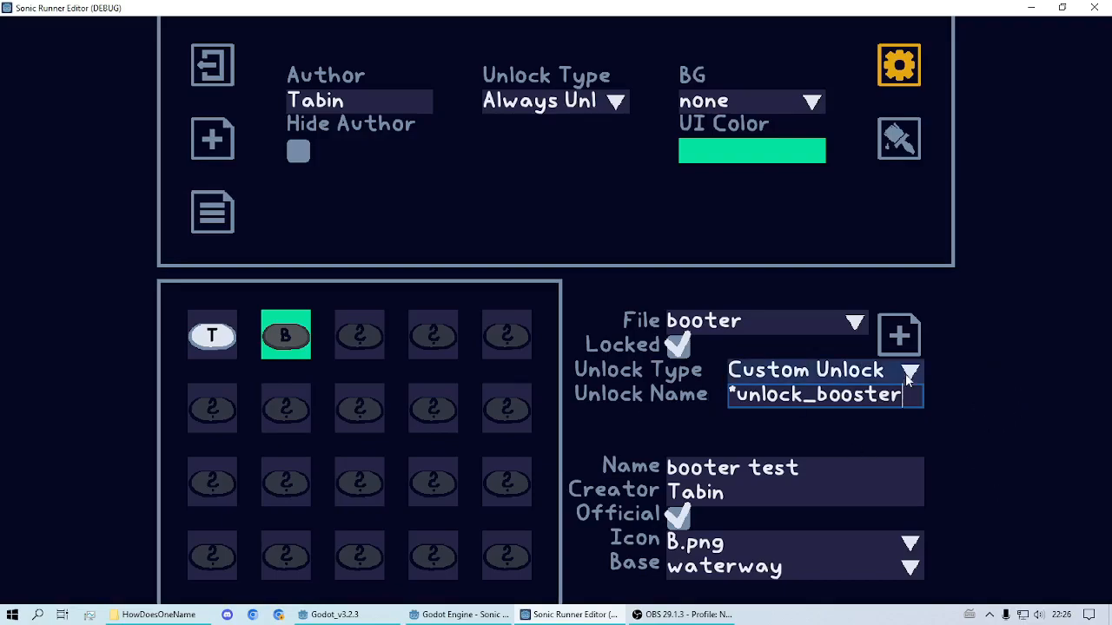
- Review the full custom unlock name, and set the booter level's unlock type to Level Unlock
{"action": "left_click_drag", "start_coordinate": [903, 395], "coordinate": [666, 398]}
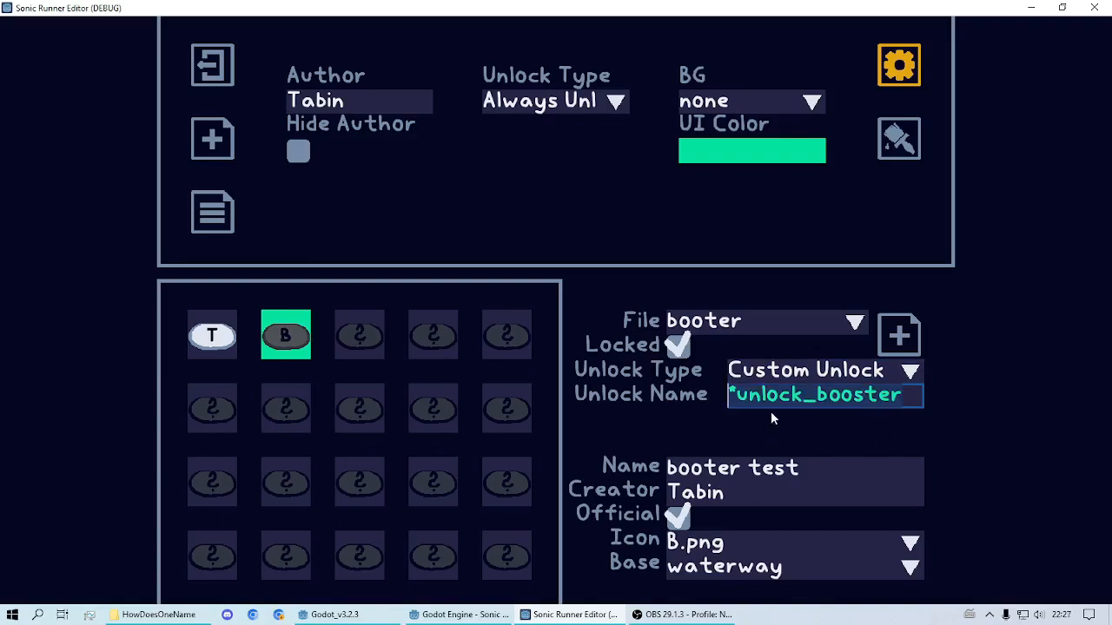
{"action": "left_click", "coordinate": [867, 398]}
{"action": "left_click_drag", "start_coordinate": [733, 396], "coordinate": [903, 397]}
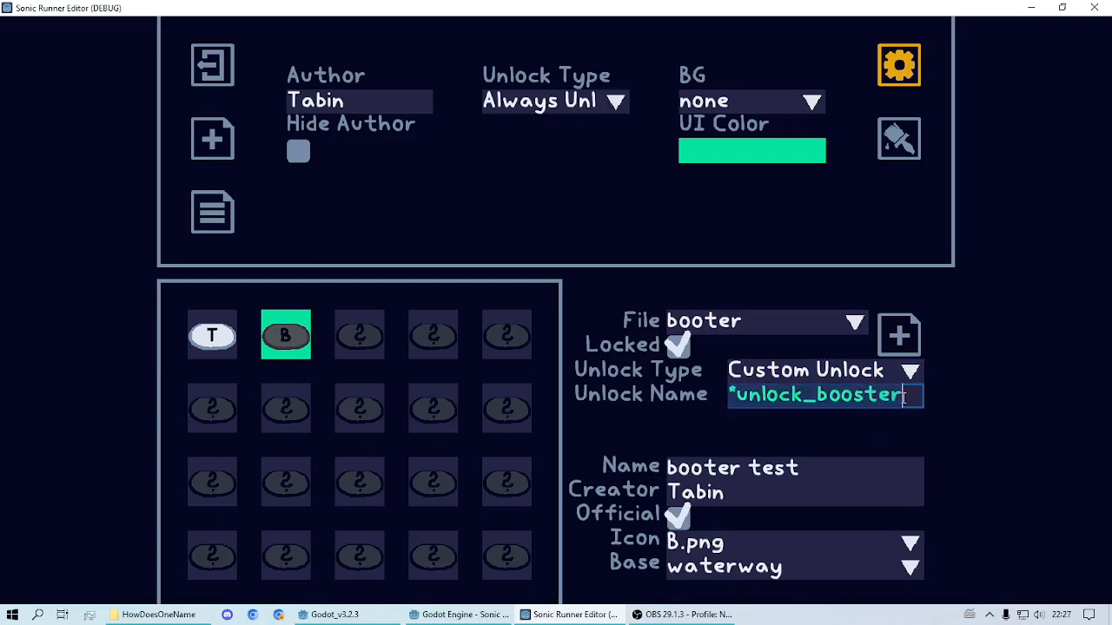
{"action": "left_click", "coordinate": [791, 372]}
{"action": "left_click", "coordinate": [821, 563]}
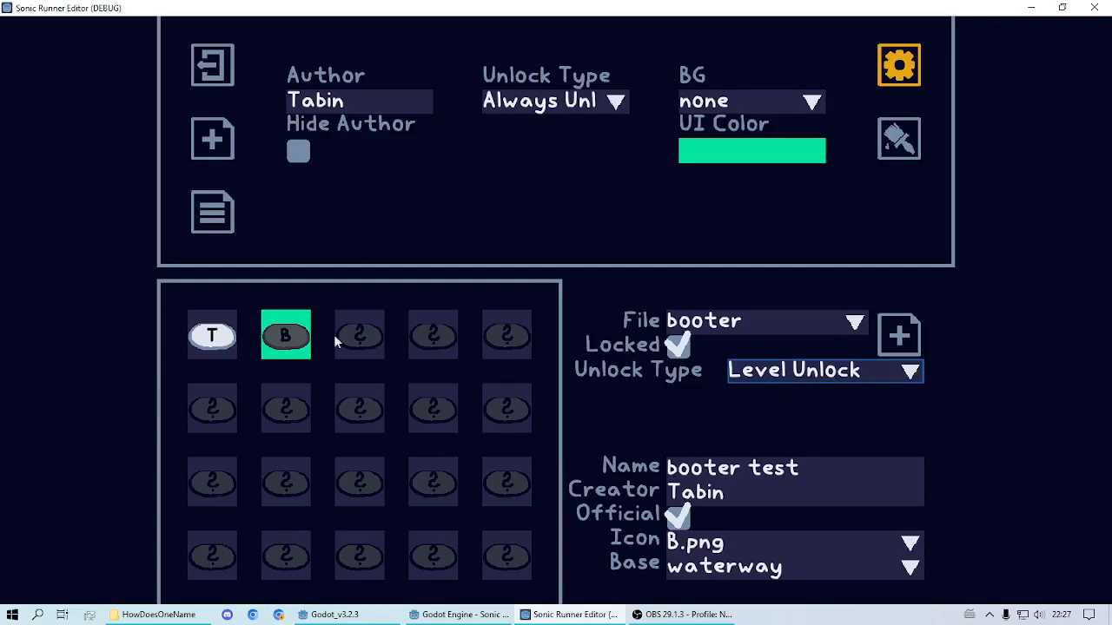
- Check the level file list, and switch the booter level's unlock type to Custom Unlock and back to Level Unlock
{"action": "left_click", "coordinate": [783, 323]}
{"action": "left_click", "coordinate": [734, 405]}
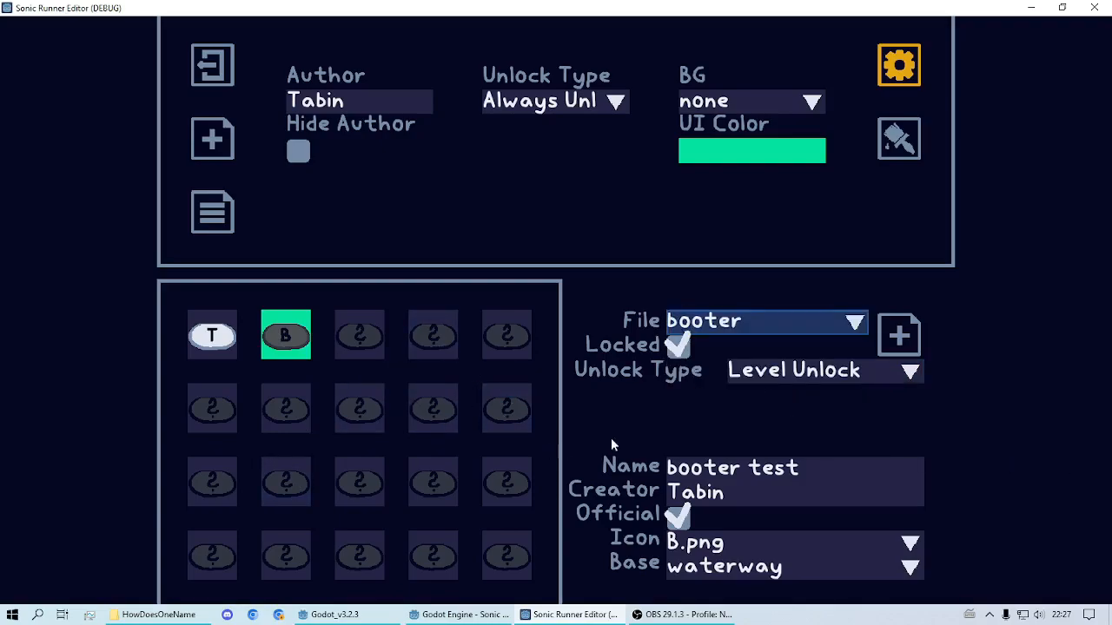
{"action": "left_click", "coordinate": [864, 382]}
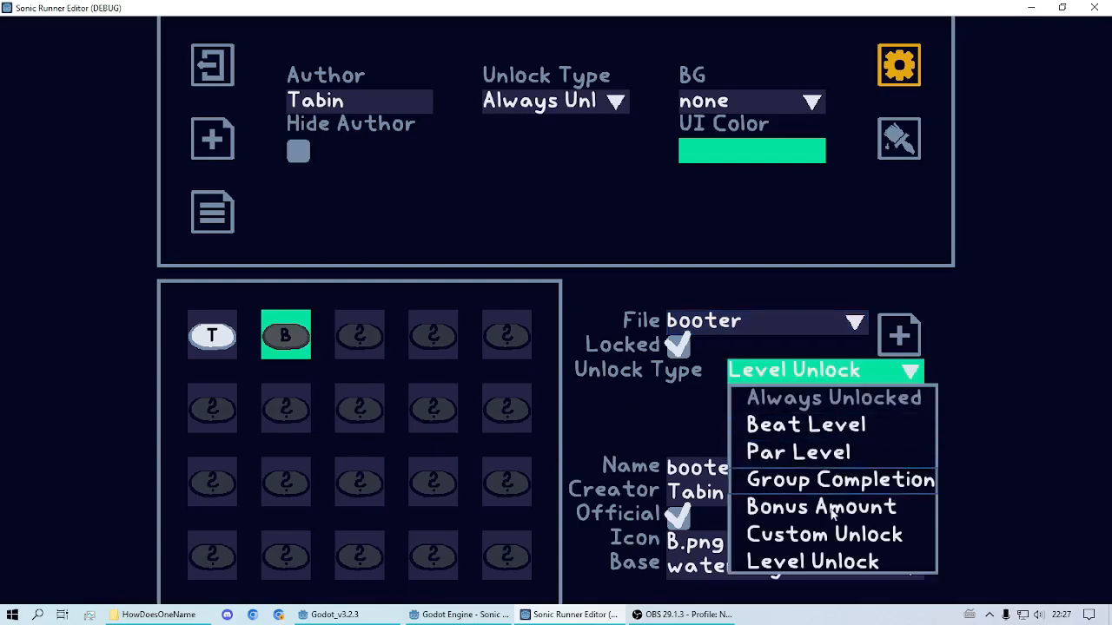
{"action": "left_click", "coordinate": [824, 534]}
{"action": "left_click", "coordinate": [839, 374]}
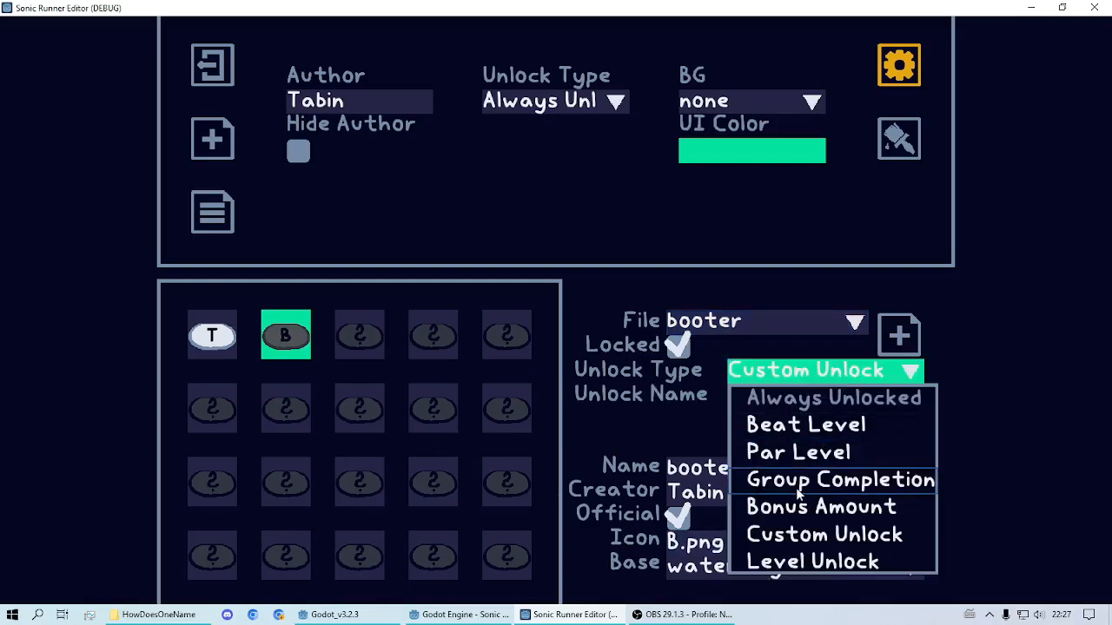
{"action": "left_click", "coordinate": [795, 563]}
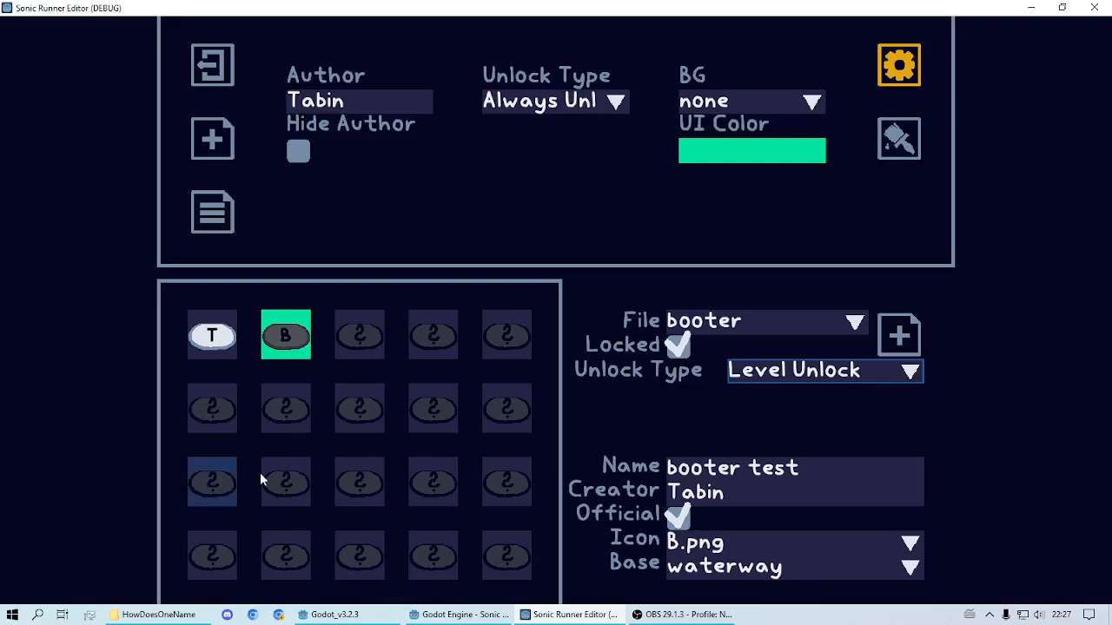
- Try Beat Level as the level group's unlock type, and restore Always Unlocked
{"action": "left_click", "coordinate": [581, 103]}
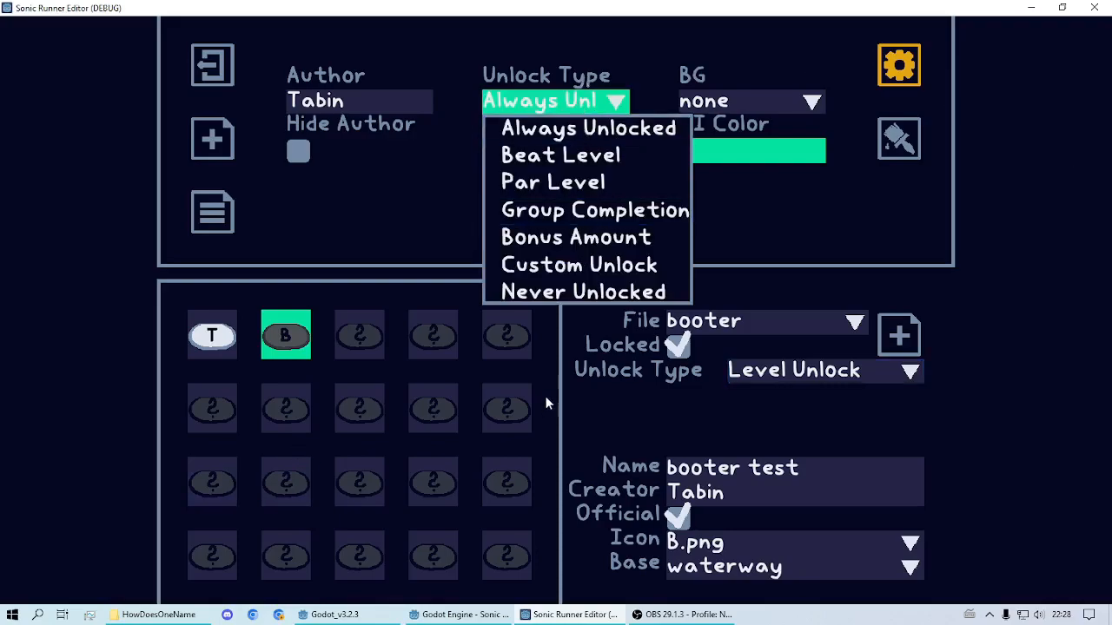
{"action": "left_click", "coordinate": [568, 155]}
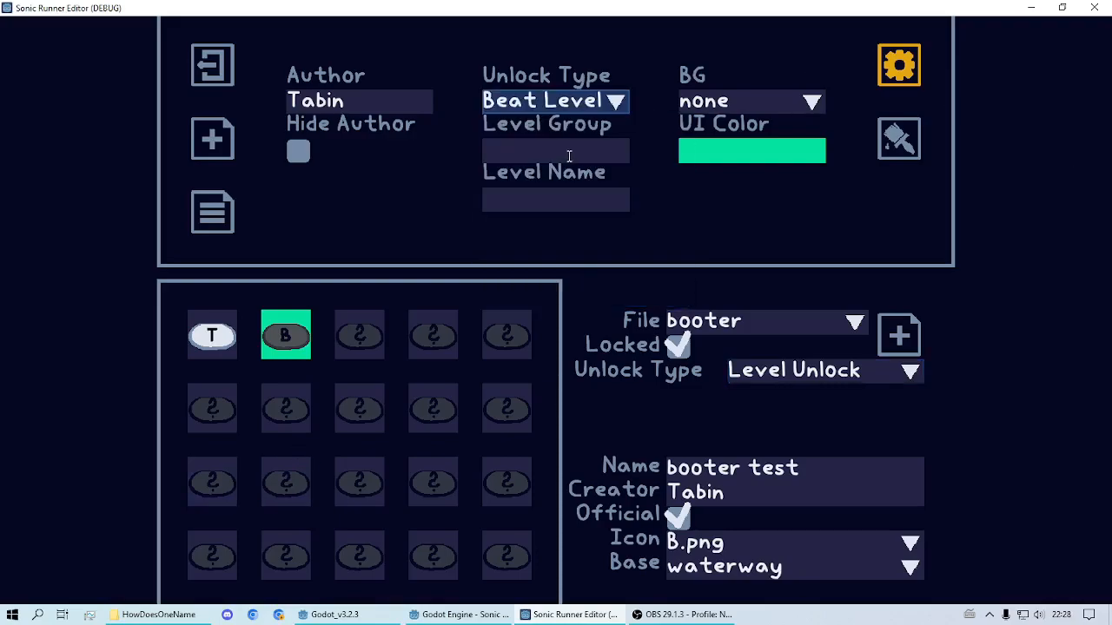
{"action": "left_click", "coordinate": [540, 101]}
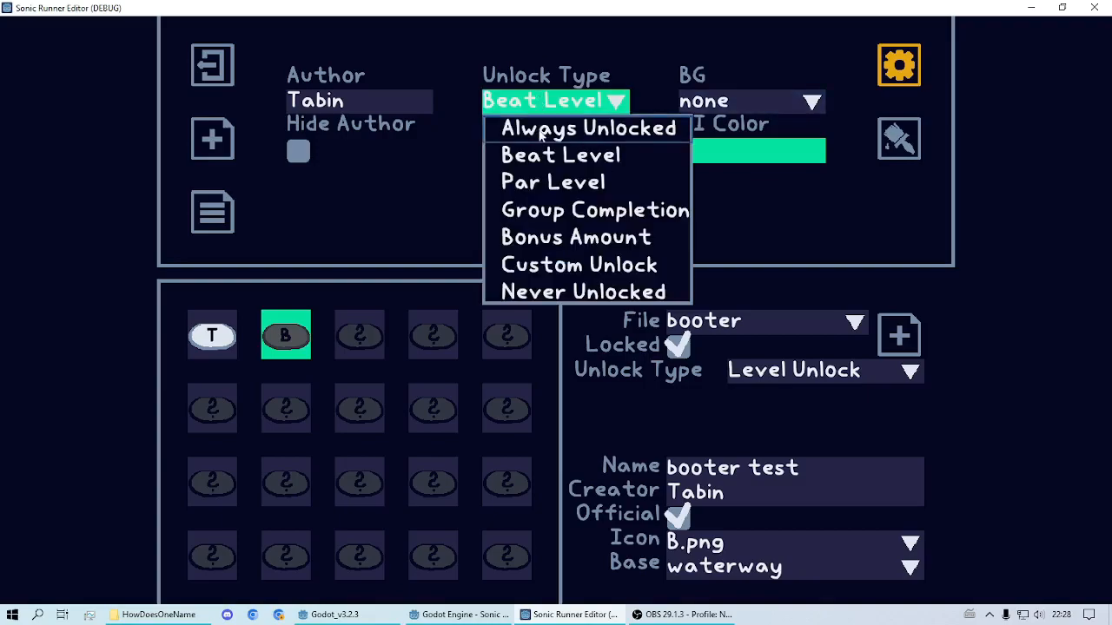
{"action": "left_click", "coordinate": [538, 130]}
- Try Never Unlocked as the level group's unlock type, and return it to Always Unlocked
{"action": "left_click", "coordinate": [538, 101]}
{"action": "left_click", "coordinate": [544, 294]}
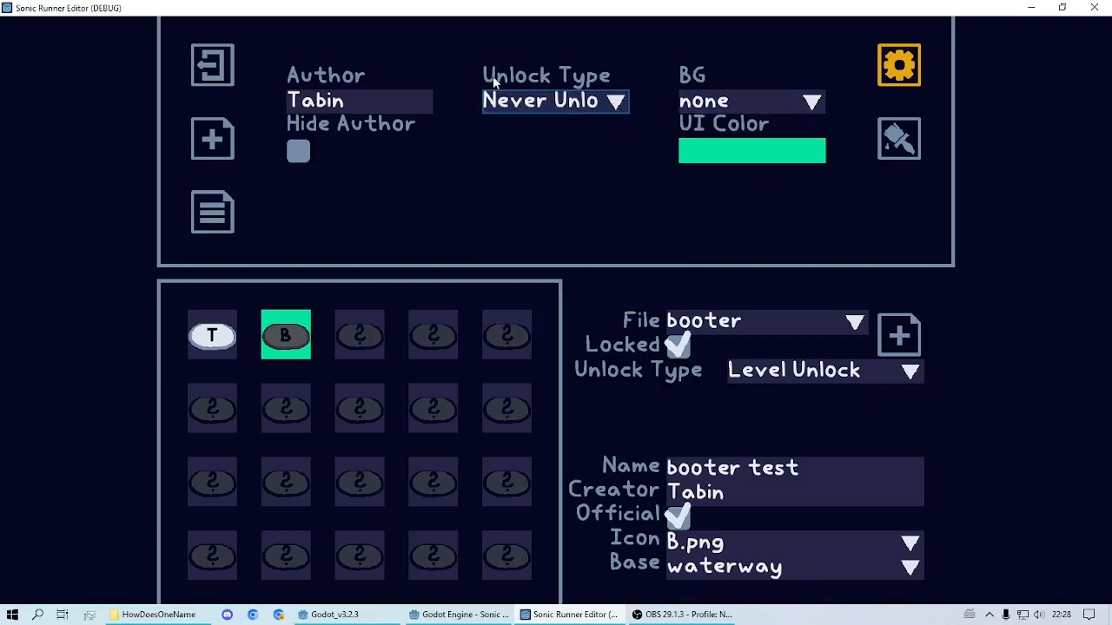
{"action": "left_click", "coordinate": [565, 103]}
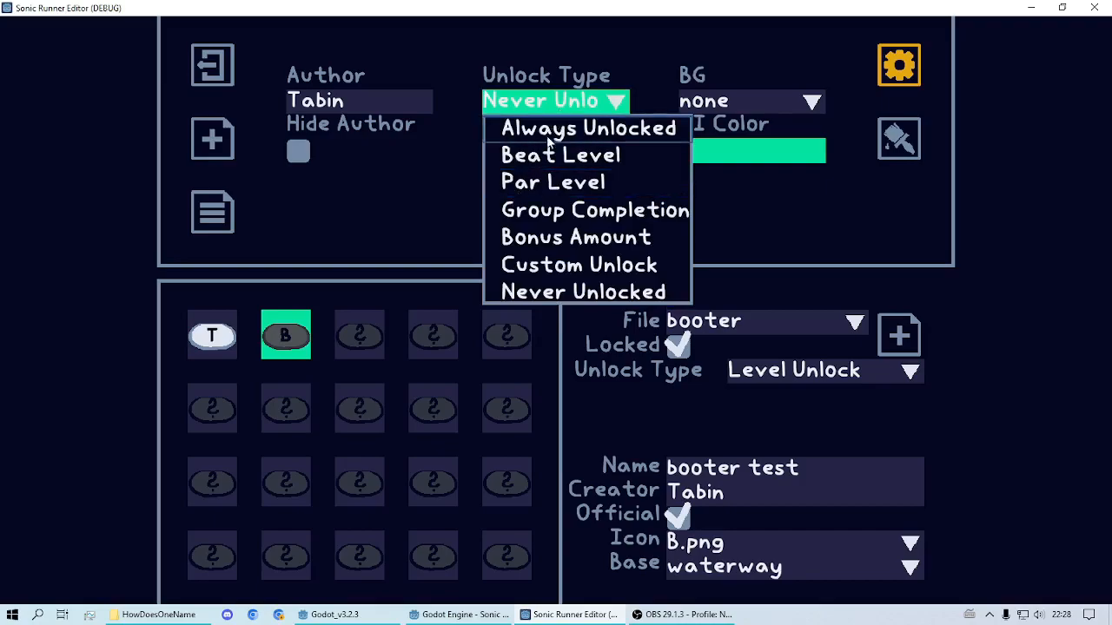
{"action": "left_click", "coordinate": [546, 130]}
- Review the unlock types offered for the booter level, and exit the level group editor to the main menu
{"action": "left_click", "coordinate": [821, 370]}
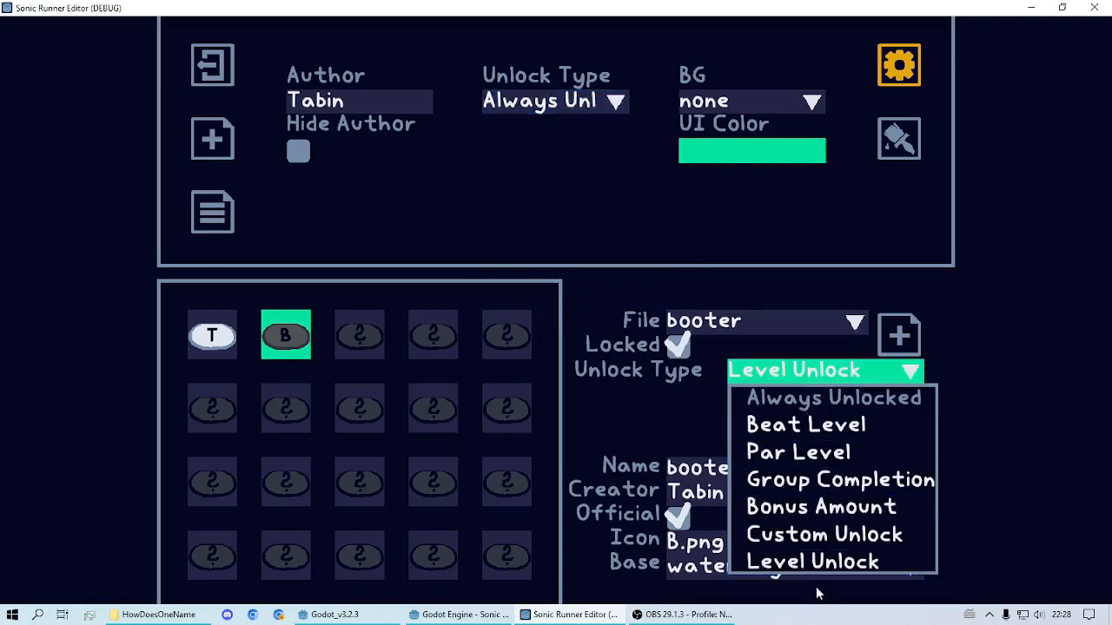
{"action": "left_click", "coordinate": [1029, 486]}
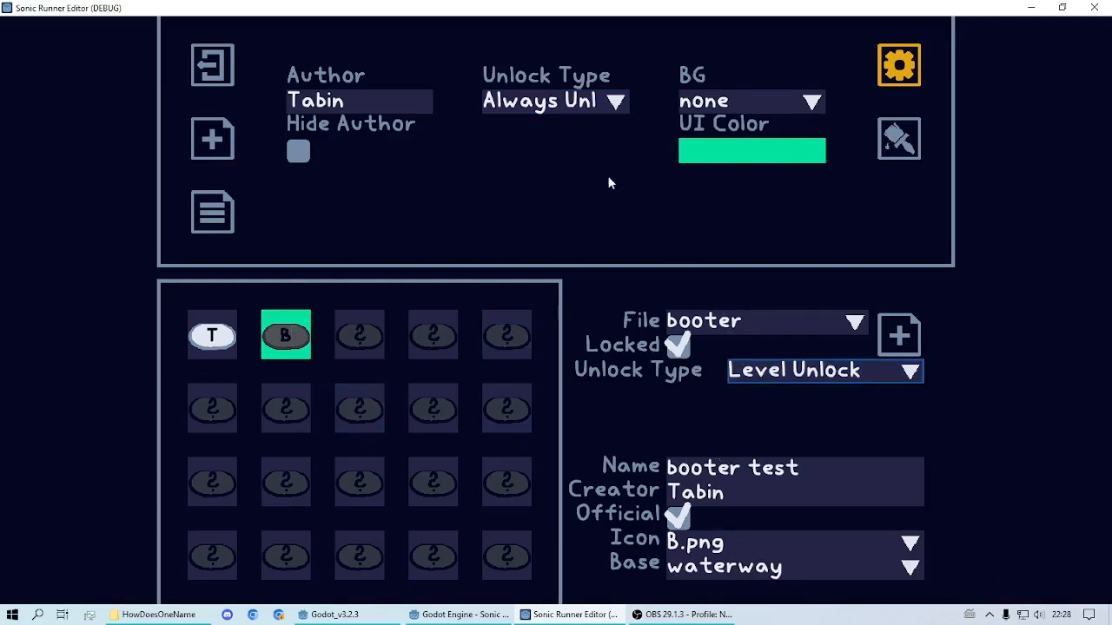
{"action": "left_click", "coordinate": [228, 76]}
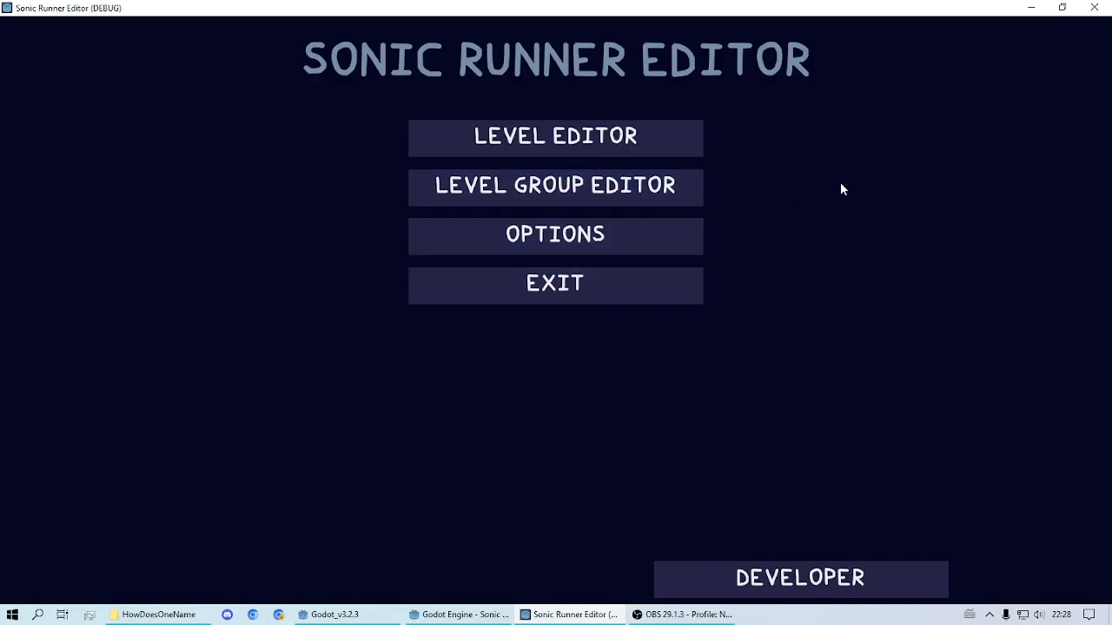